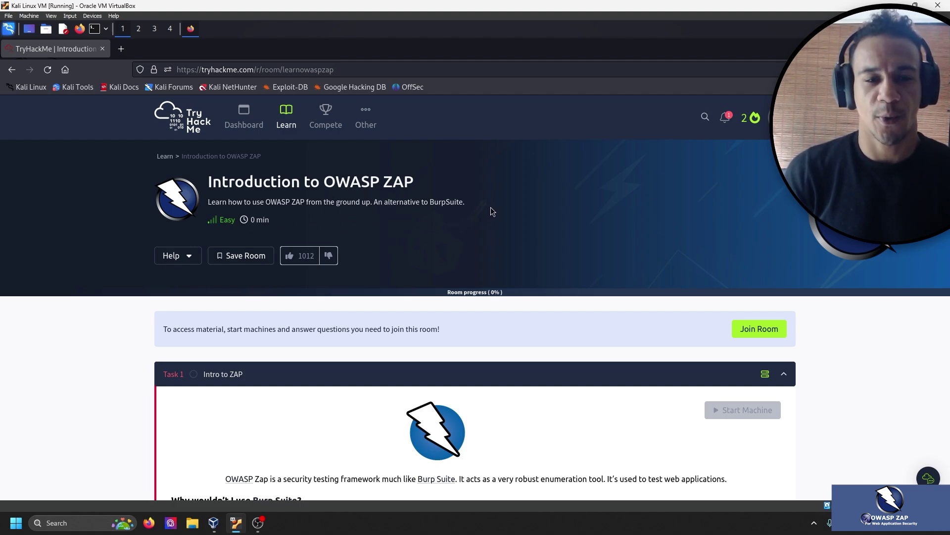
Launch the Kali Linux AttackBox and start the DVWA target machine at 10.10.152.140.
scroll(492, 206, down, 2)
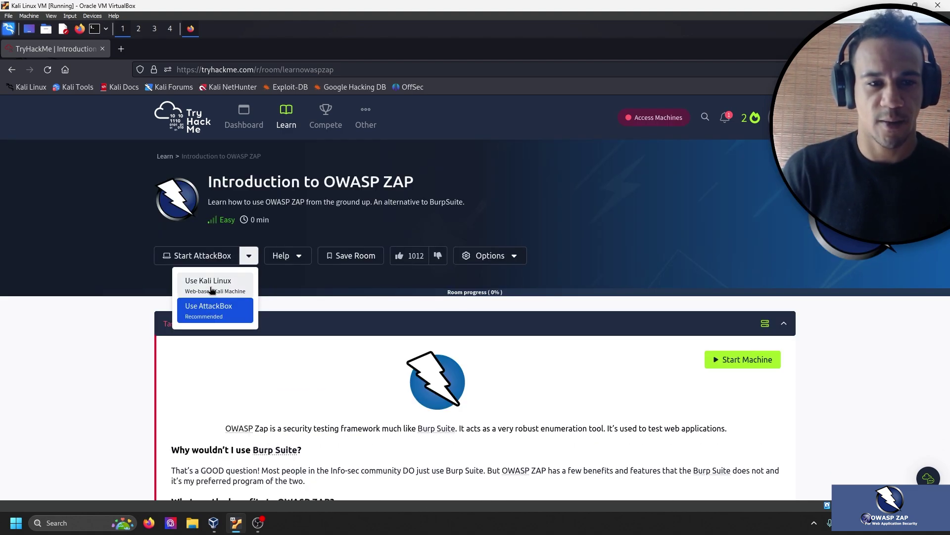
click(210, 291)
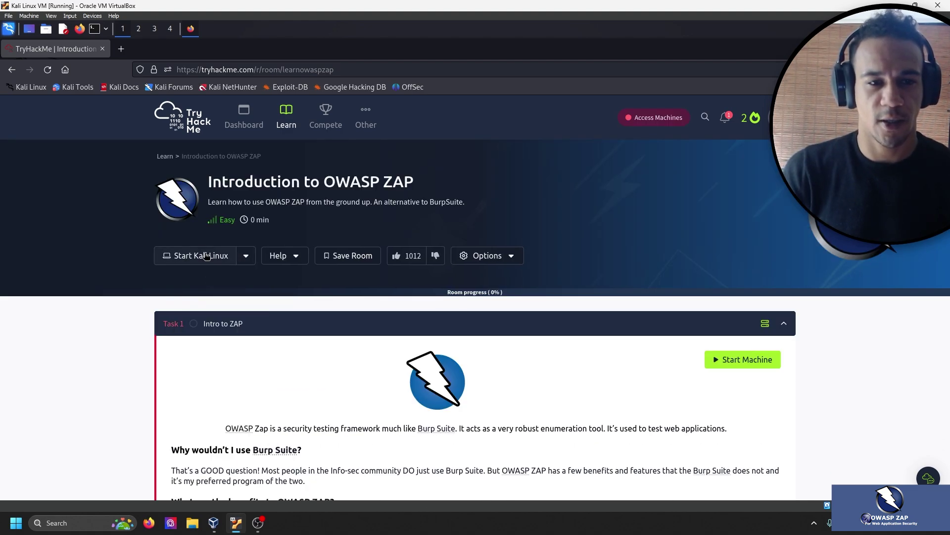
click(744, 356)
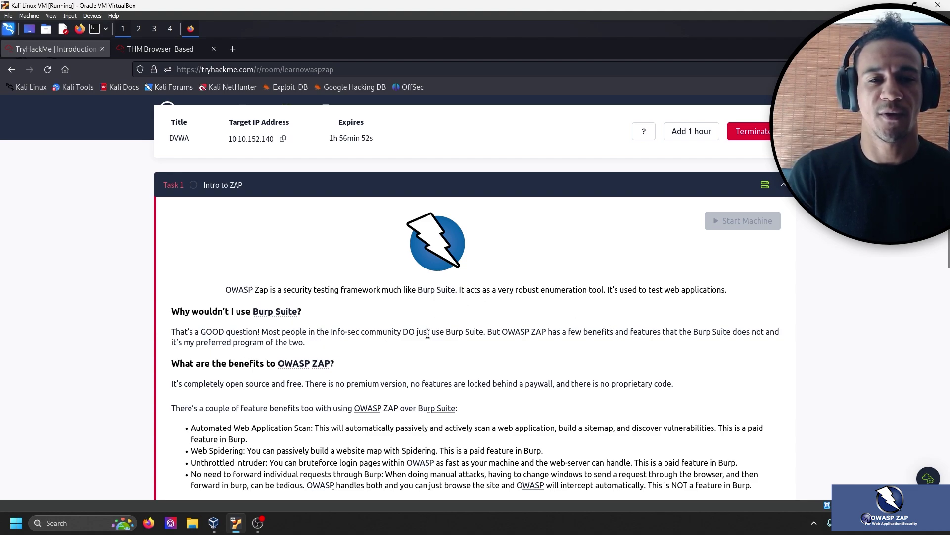
scroll(503, 296, down, 2)
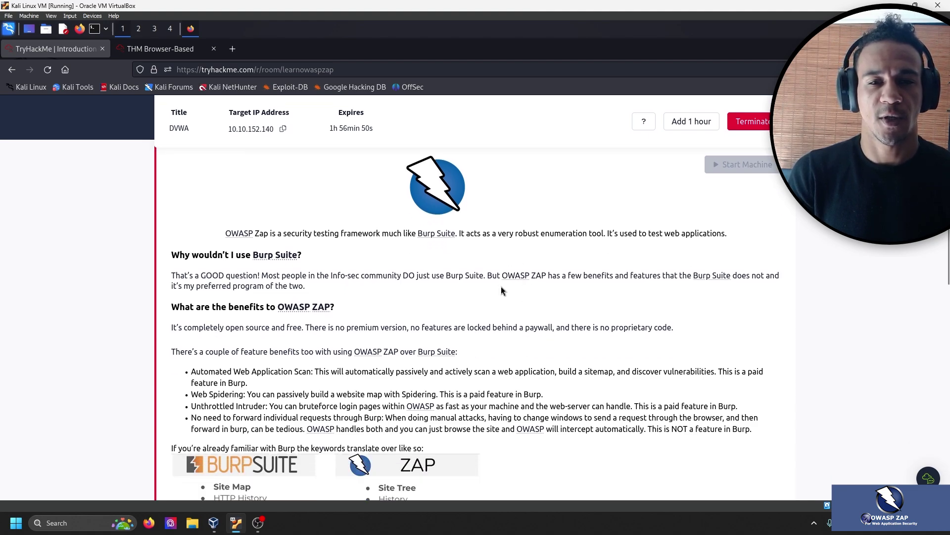
scroll(501, 291, down, 1)
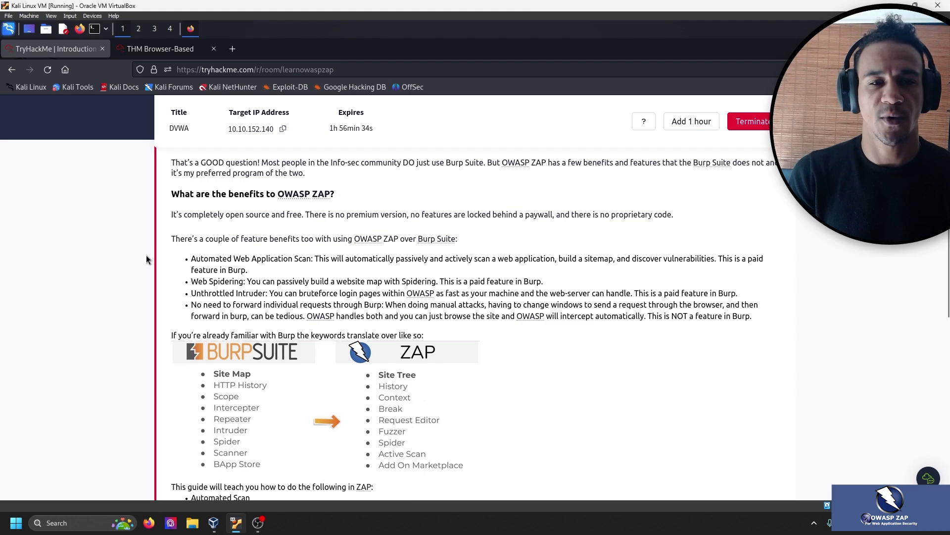
scroll(146, 259, down, 2)
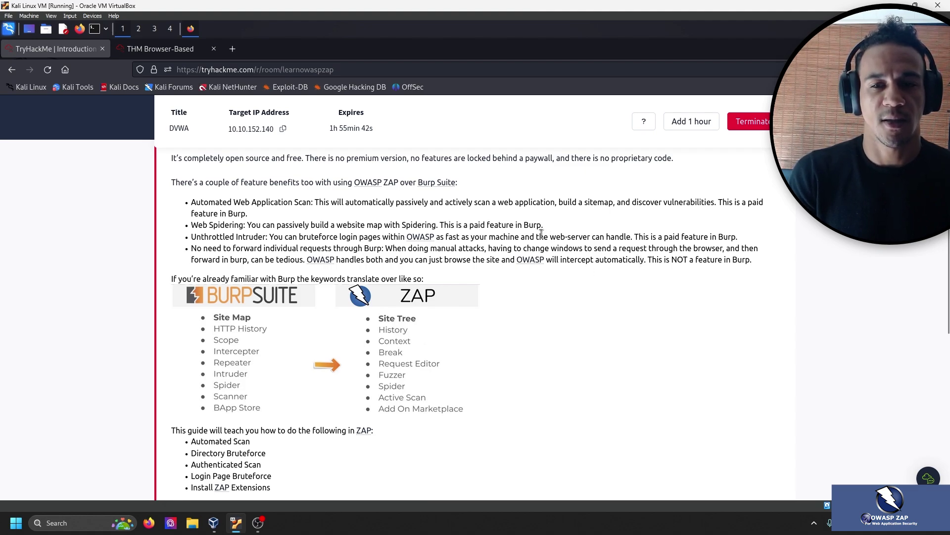
scroll(548, 239, down, 2)
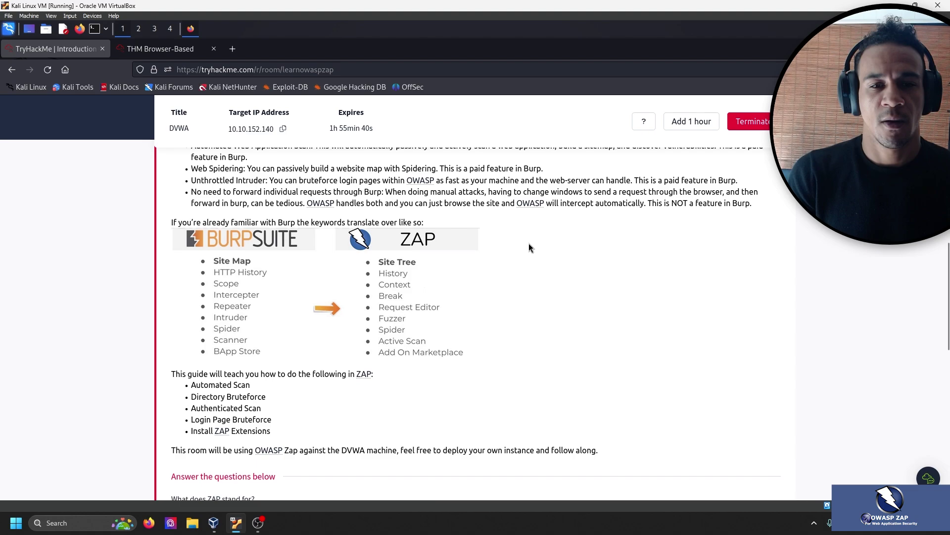
scroll(528, 244, down, 2)
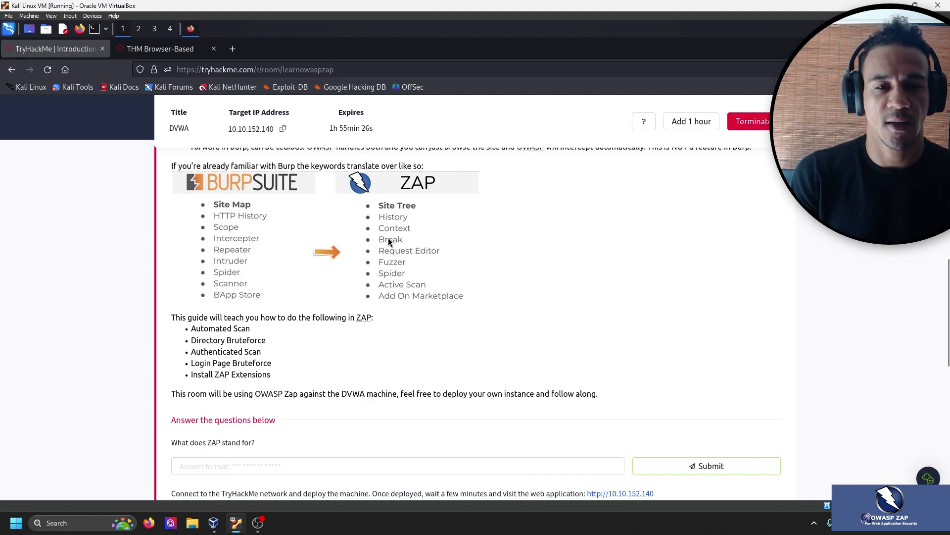
scroll(515, 276, down, 2)
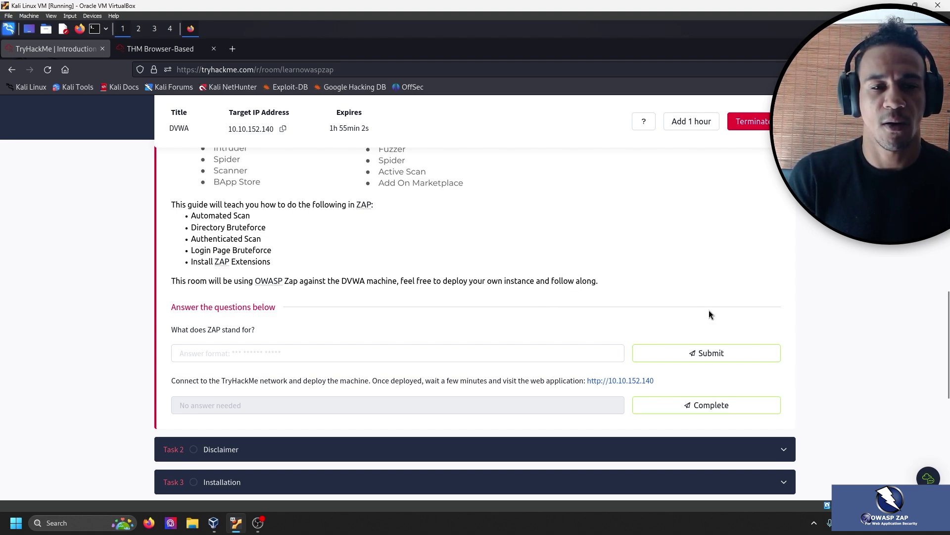
click(376, 351)
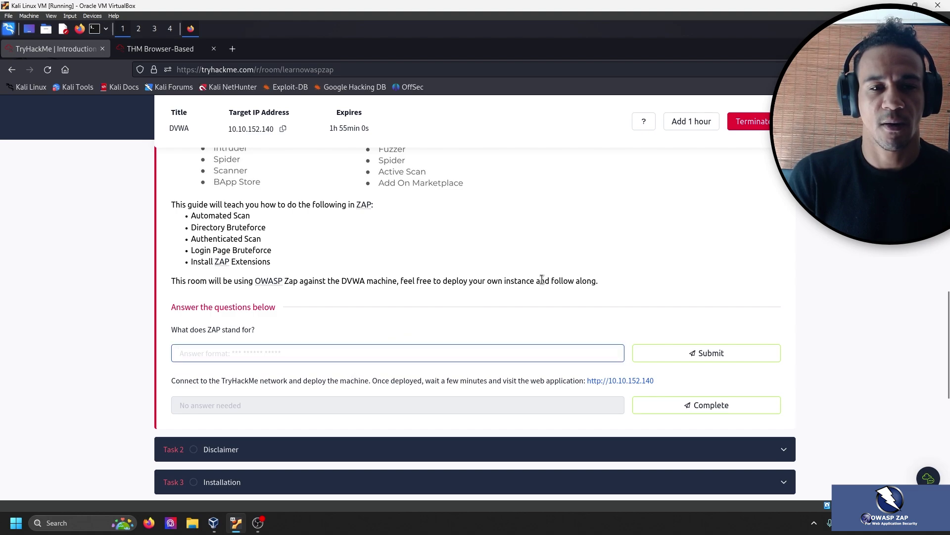
scroll(566, 277, up, 10)
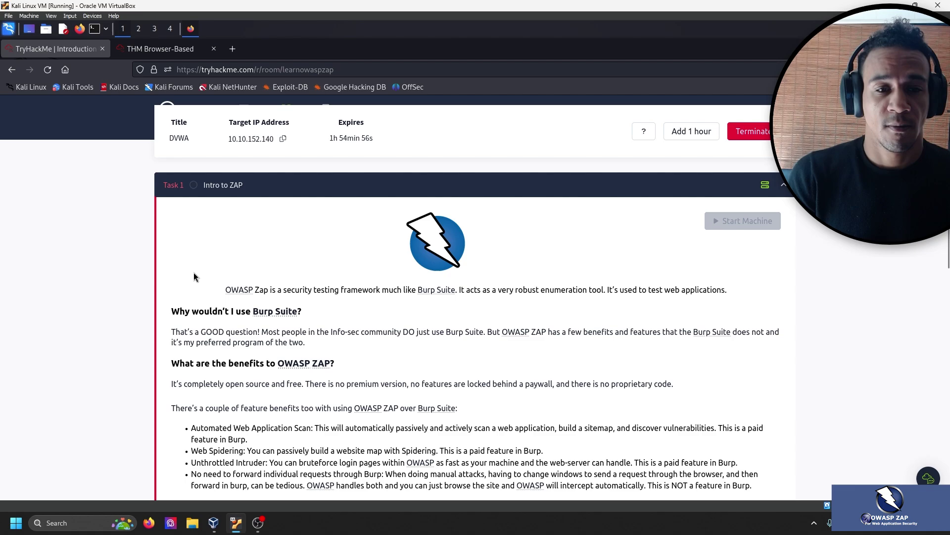
scroll(194, 272, up, 3)
scroll(217, 270, up, 3)
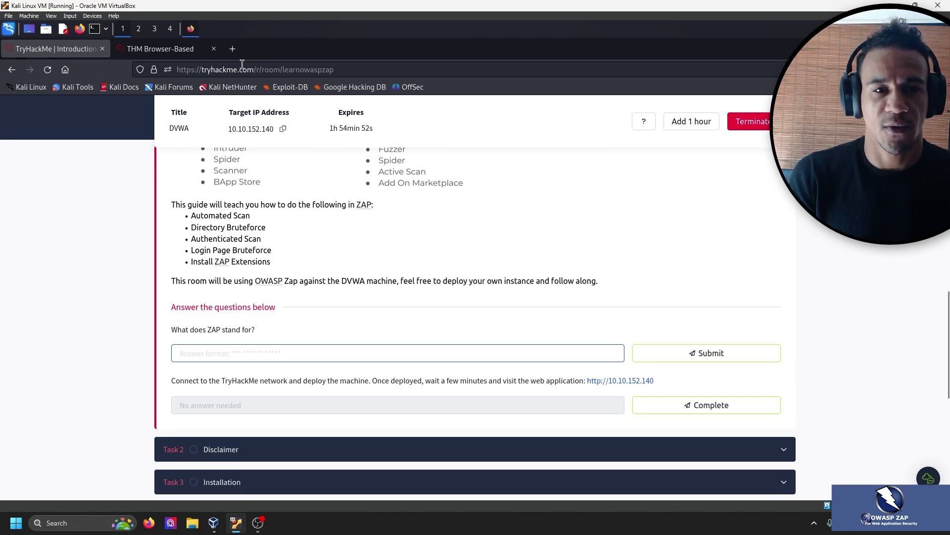
Google 'owasp zap' in a new tab to confirm ZAP means Zed Attack Proxy, then switch back.
click(237, 53)
text(google.com)
key(Return)
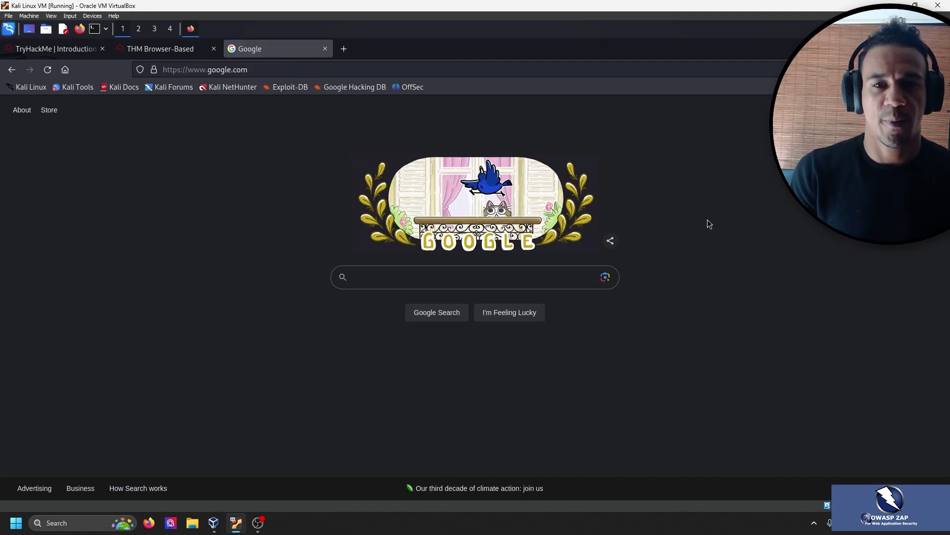
click(515, 274)
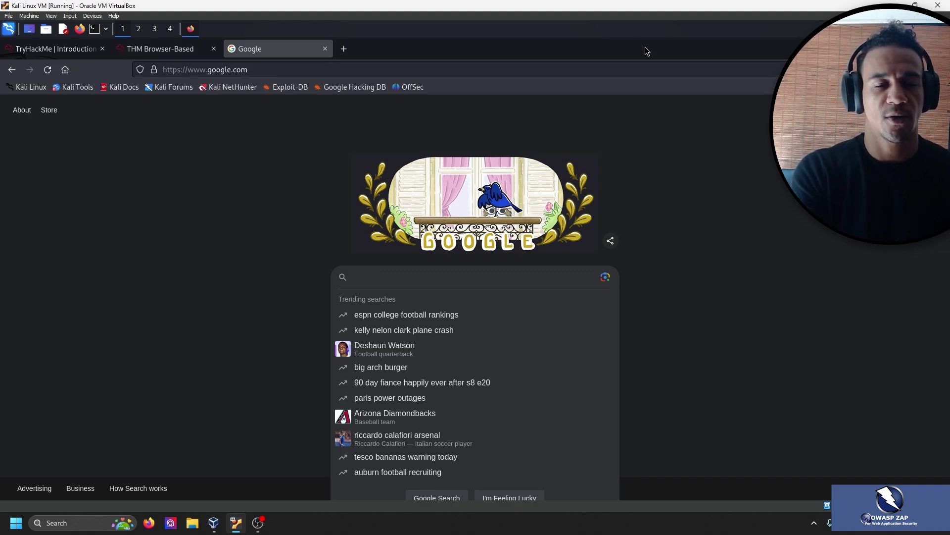
text(owasp zap)
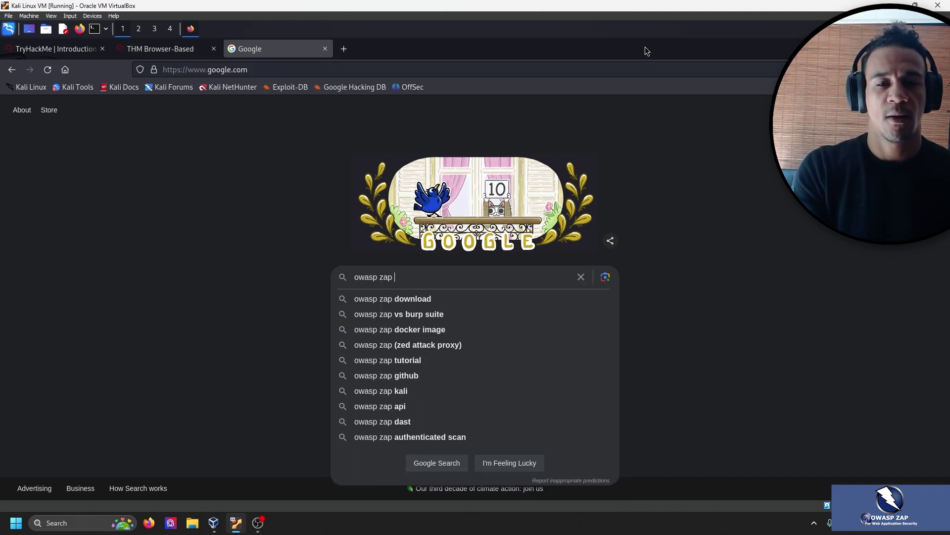
key(Return)
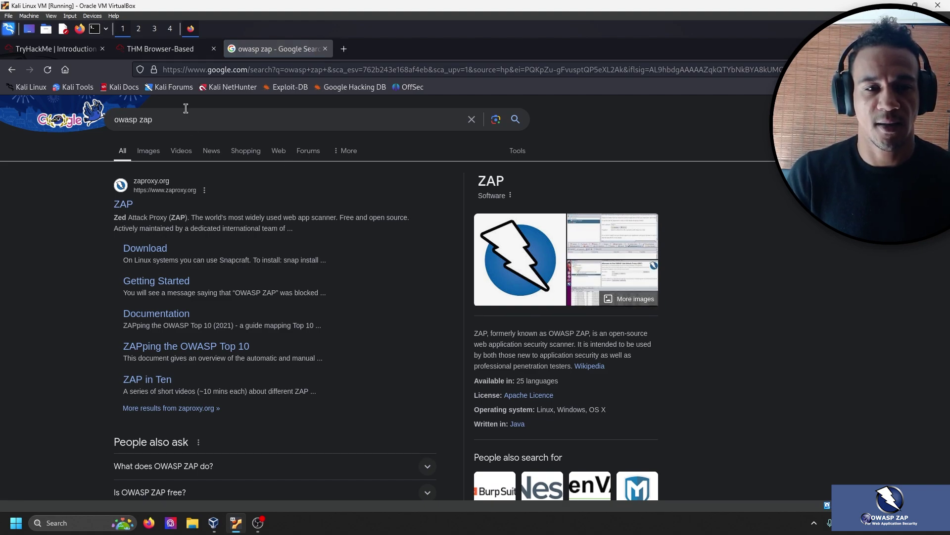
click(176, 45)
Answer 'Zed Attack Proxy' to Task 1's first question and mark the deploy-machine question complete.
click(56, 48)
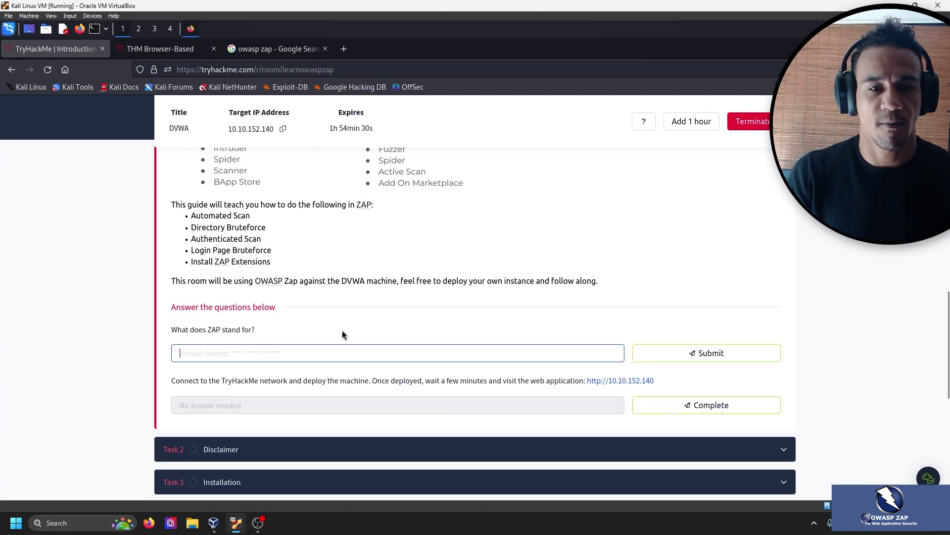
text(Zewr)
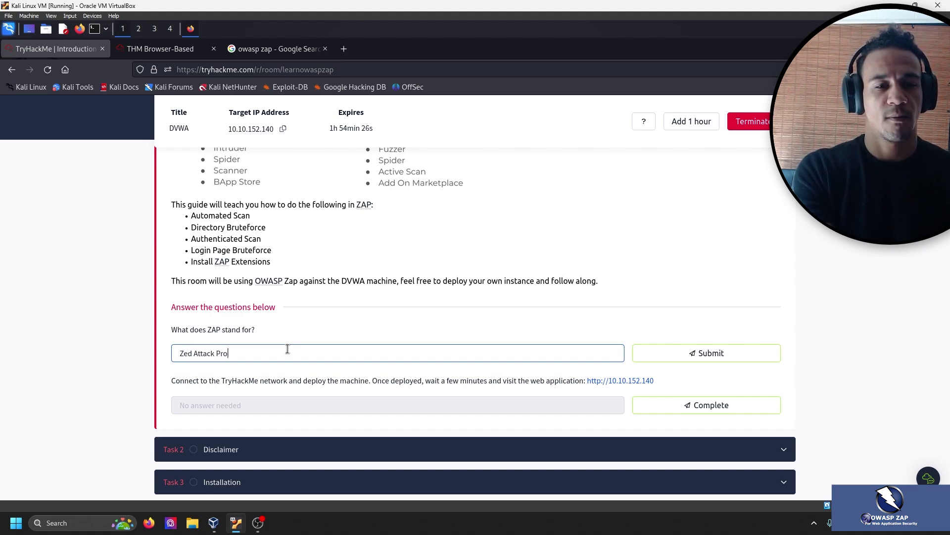
text(Attack Proxy)
key(Return)
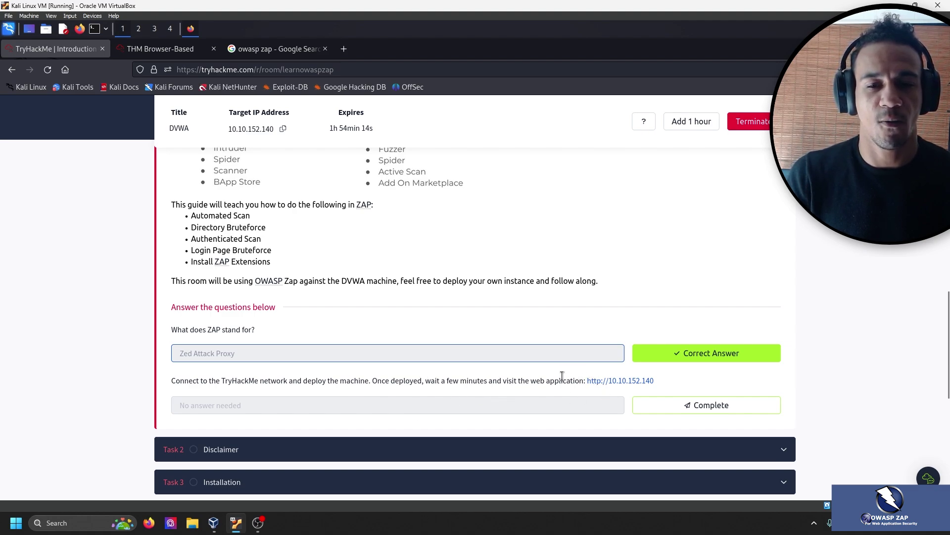
click(702, 409)
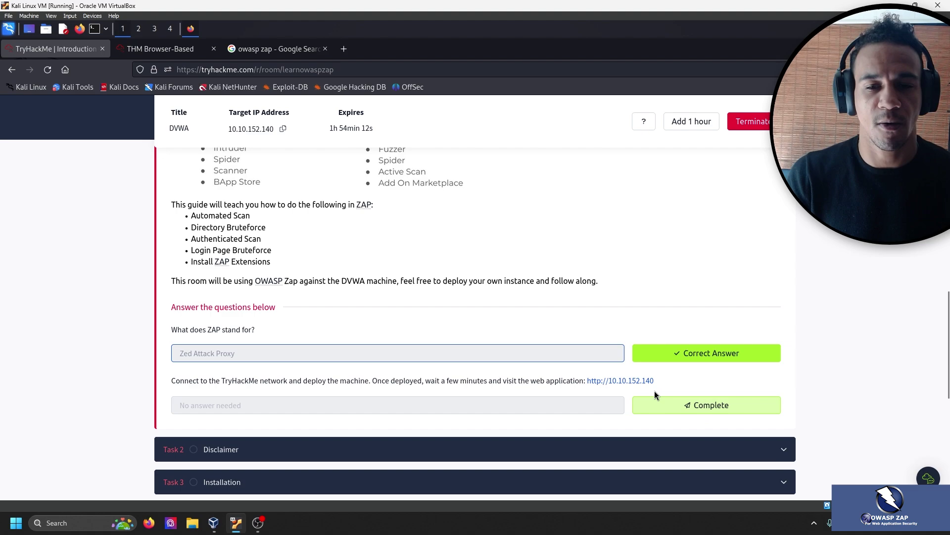
drag(662, 382, 582, 381)
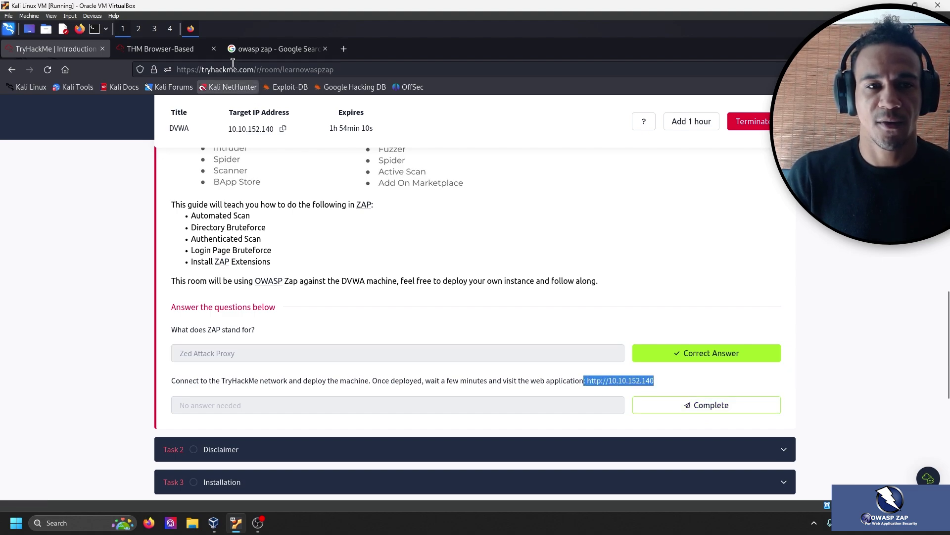
Load the DVWA login page at 10.10.152.140 in a maximized Firefox window on Kali.
click(163, 48)
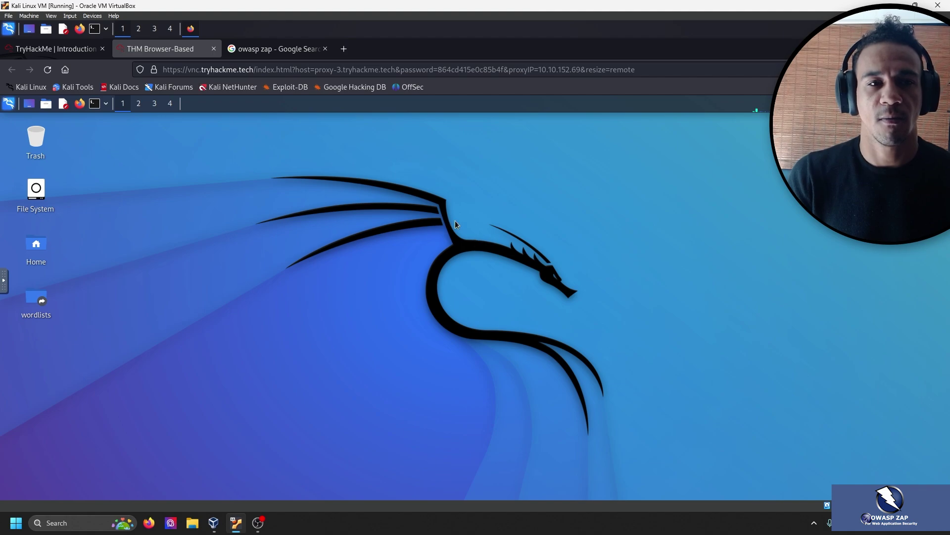
click(77, 103)
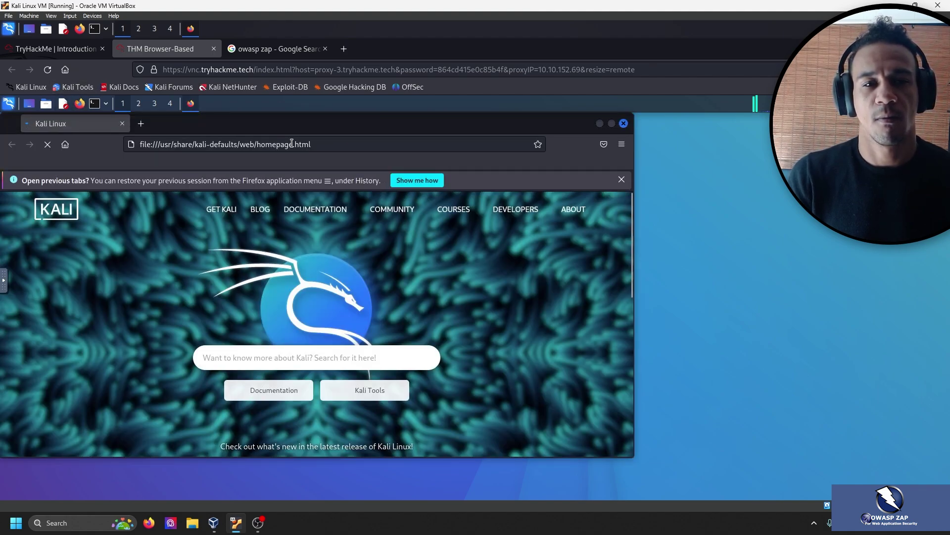
click(292, 144)
text(152.140)
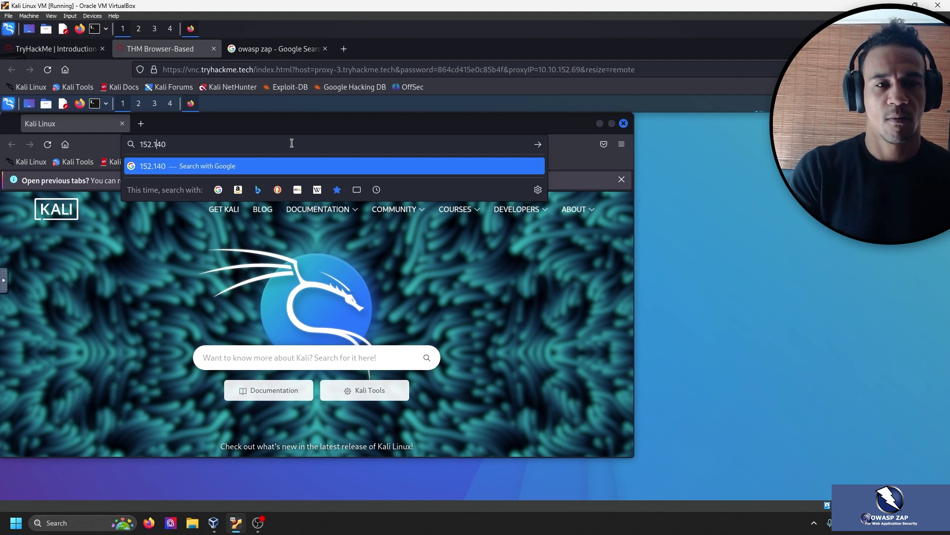
key(Home)
text(10.1)
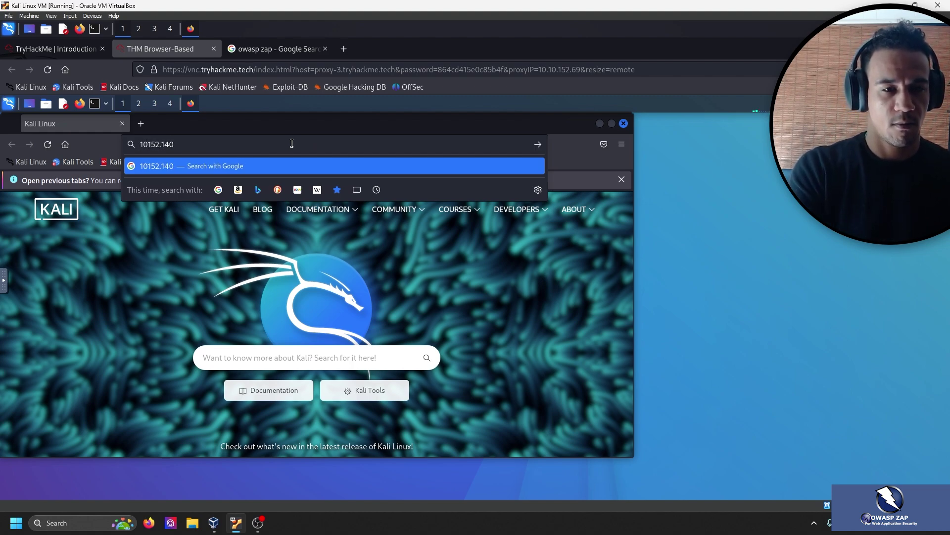
text(0.)
key(Return)
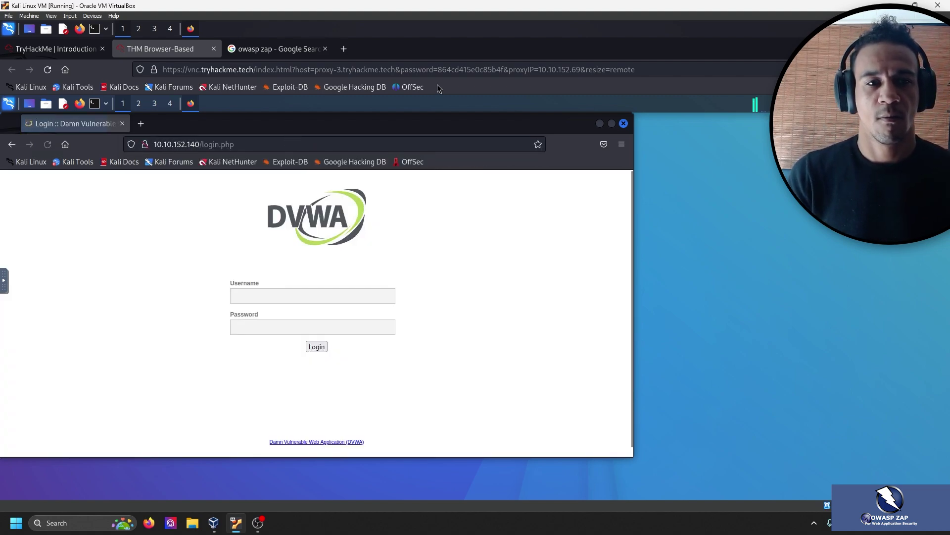
click(612, 123)
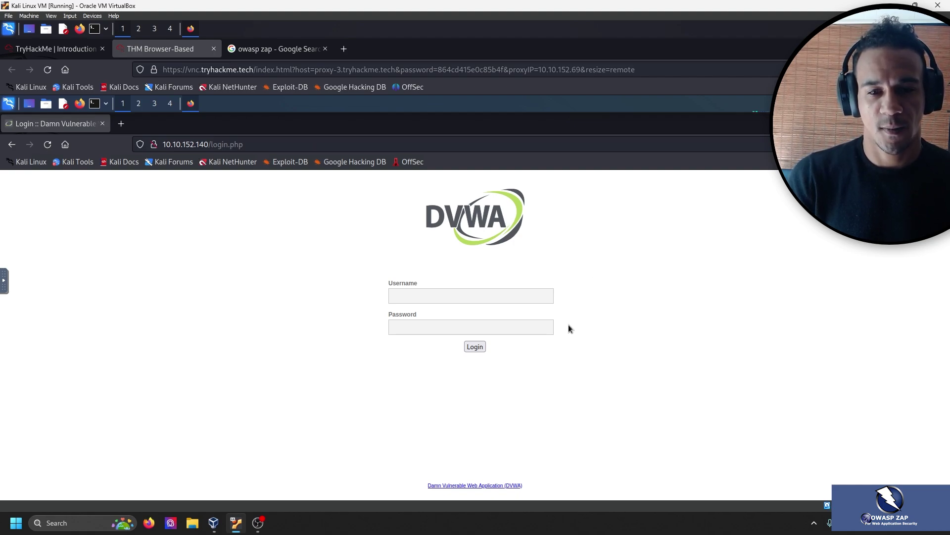
click(68, 56)
Mark Task 1's deploy-machine question complete and expand the Task 2 Disclaimer.
click(747, 406)
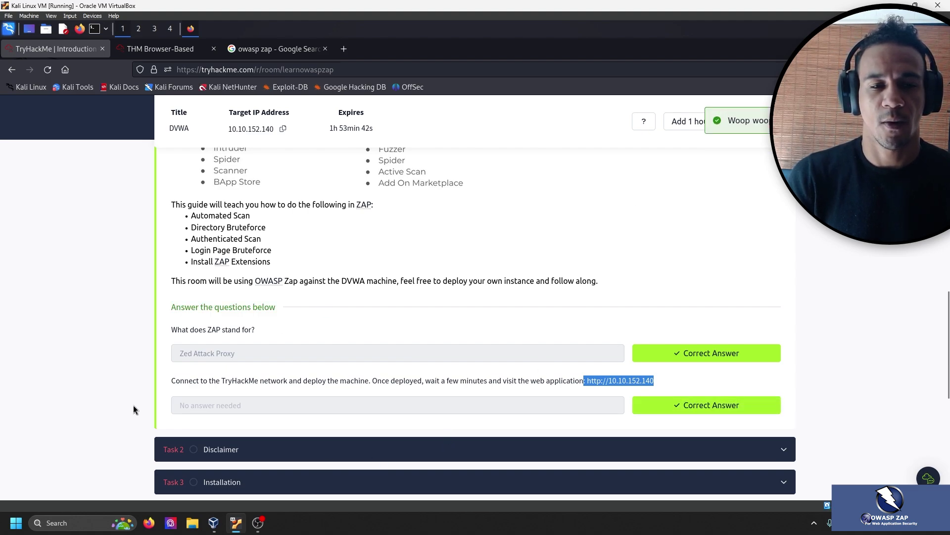
click(292, 449)
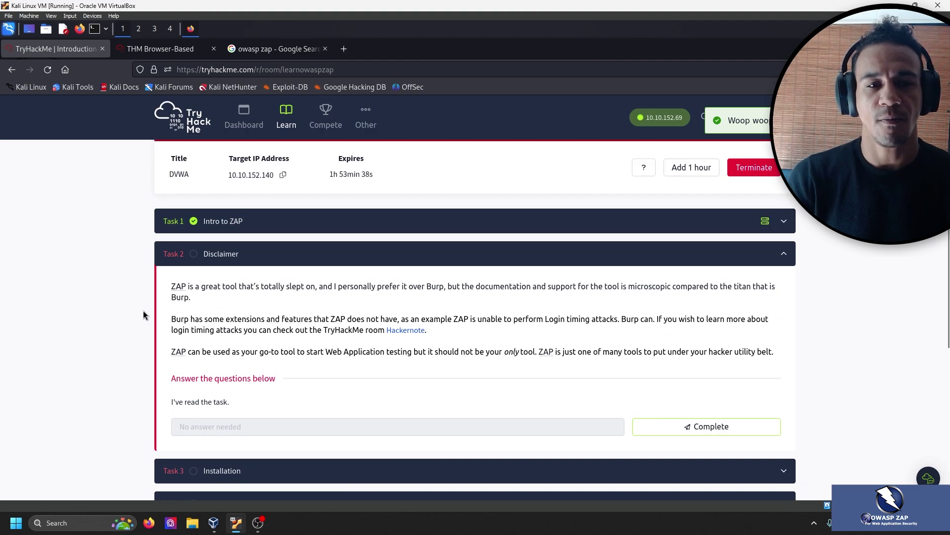
scroll(93, 329, down, 1)
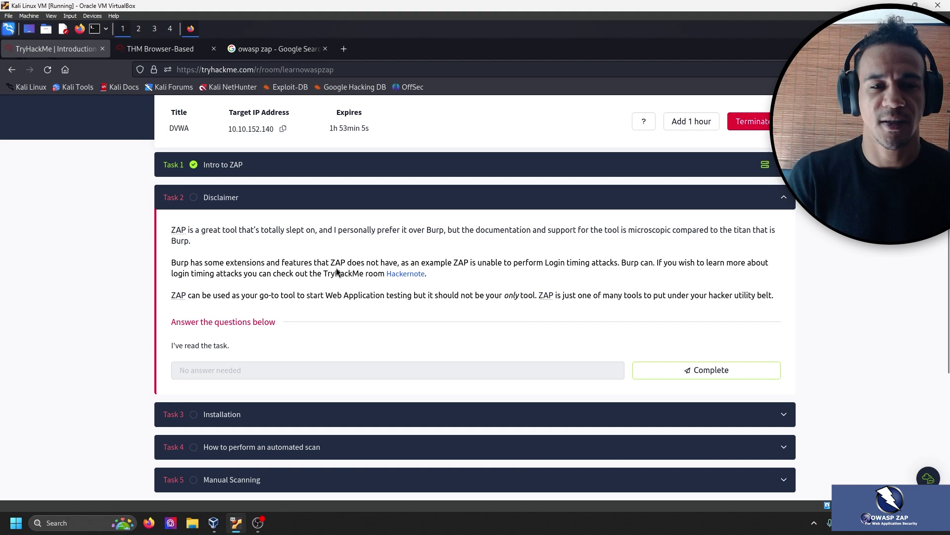
Read the Task 2 Disclaimer, mark it complete, and expand Task 3 Installation.
drag(317, 263, 171, 263)
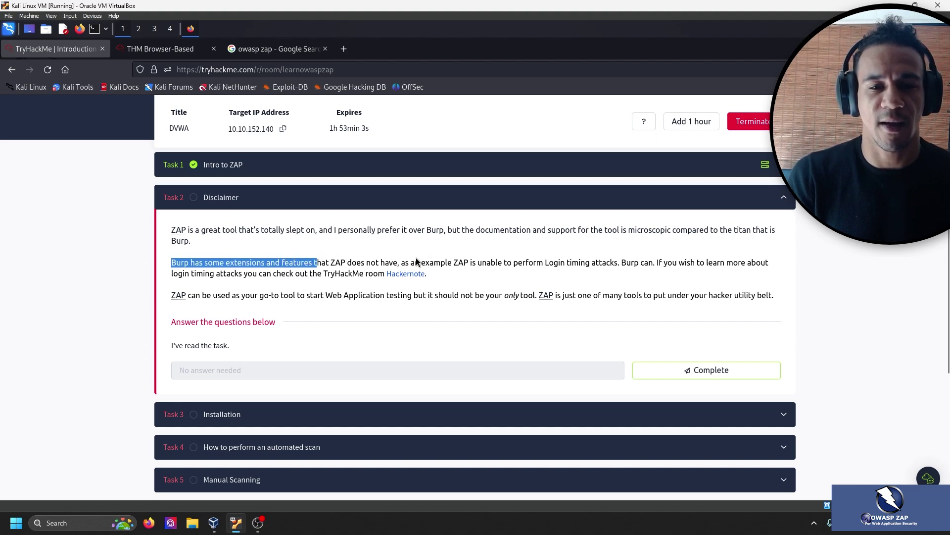
click(455, 265)
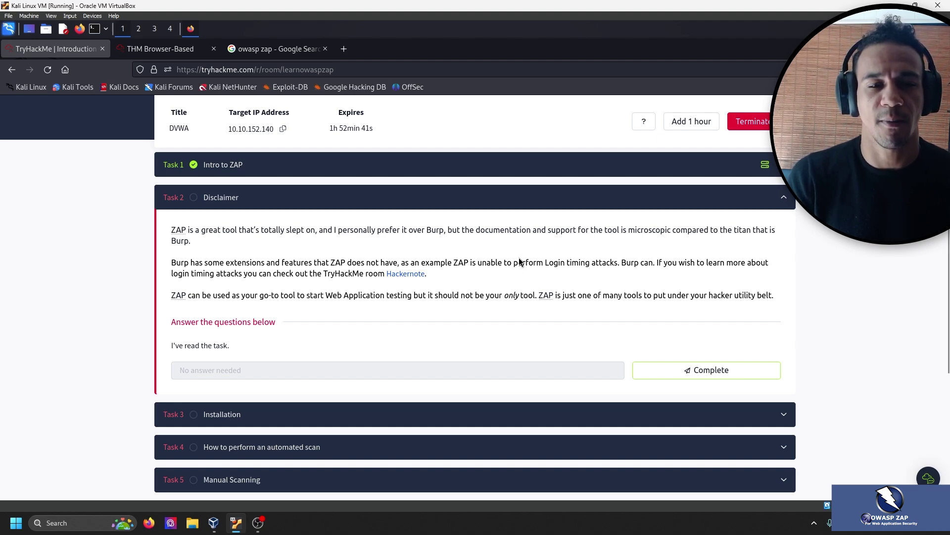
click(640, 371)
scroll(354, 297, down, 2)
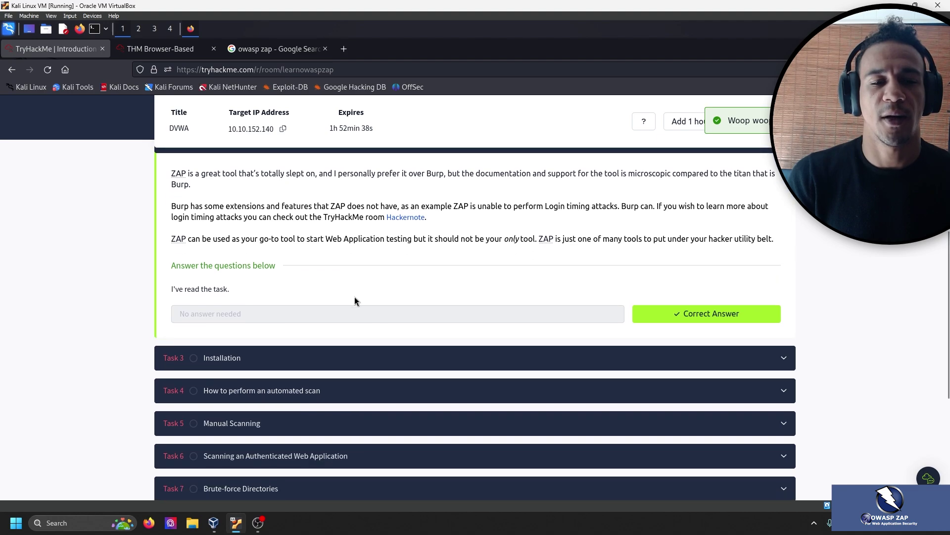
click(346, 359)
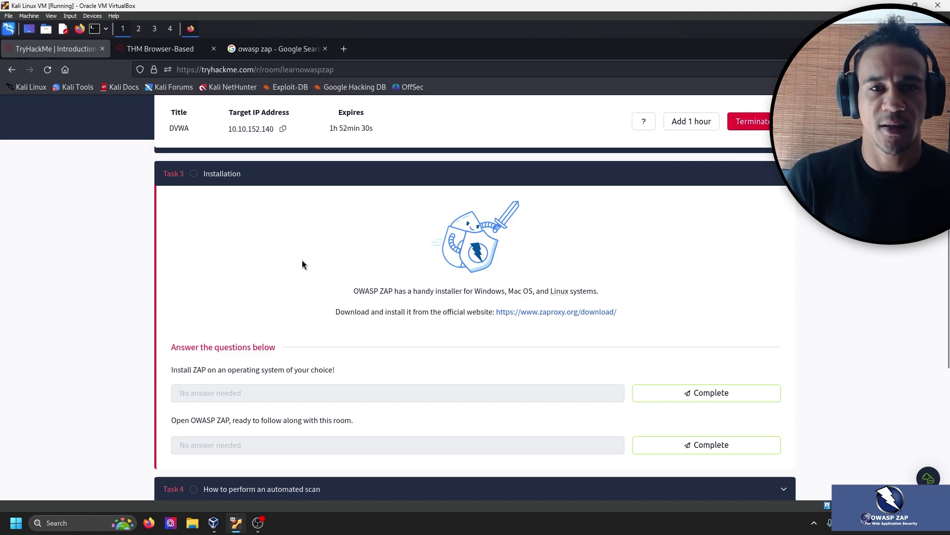
Open the zaproxy download page, confirm OWASP ZAP 2.11.1 is running on Kali, then close that tab.
click(538, 305)
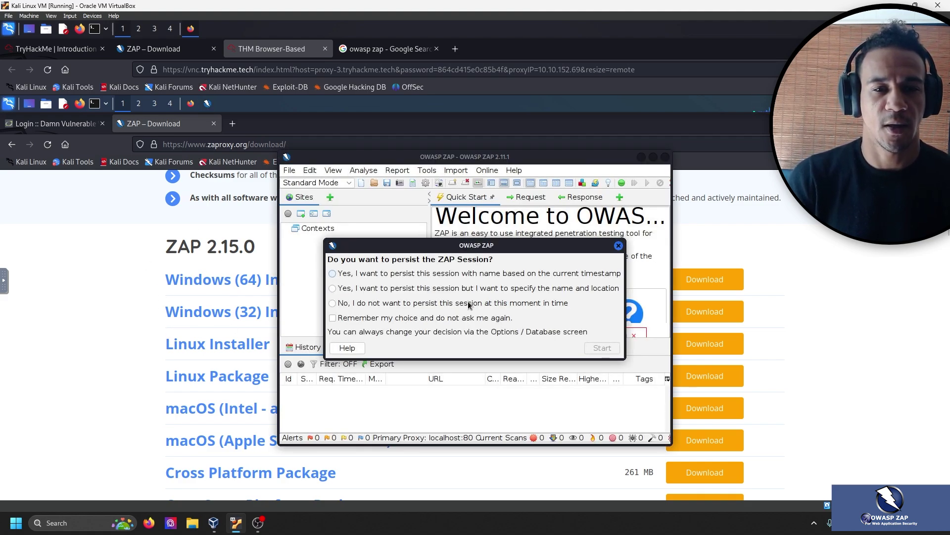
click(78, 124)
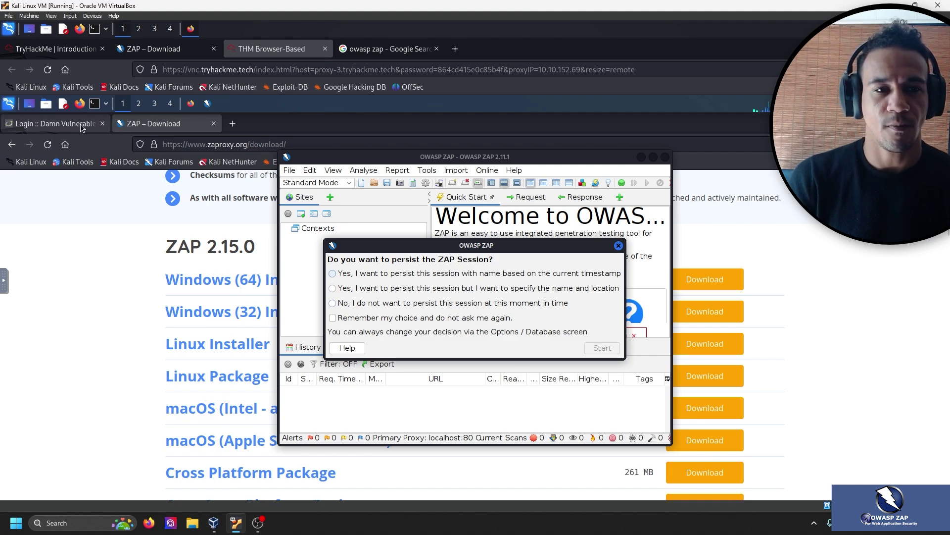
key(alt)
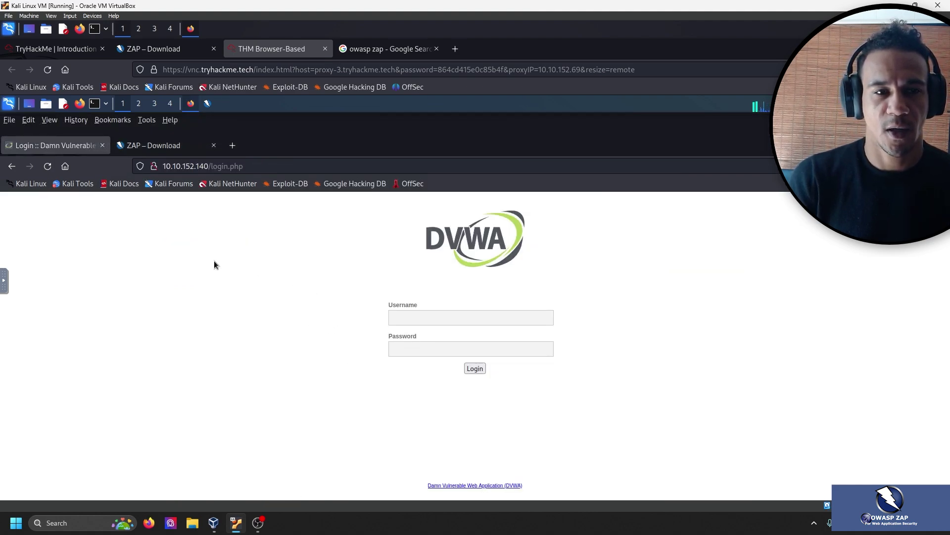
click(215, 261)
click(208, 104)
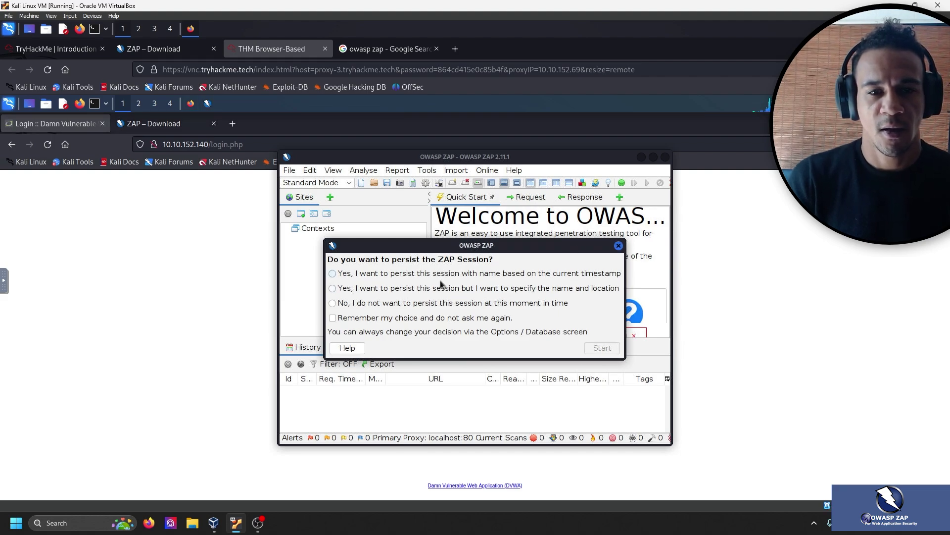
click(130, 50)
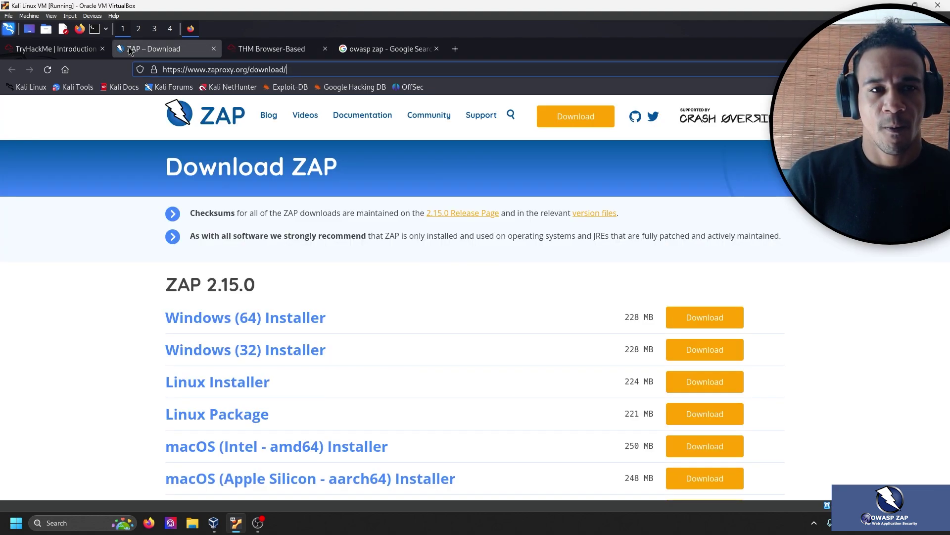
click(213, 48)
Mark the Open OWASP ZAP question complete so both Task 3 questions are accepted.
click(63, 48)
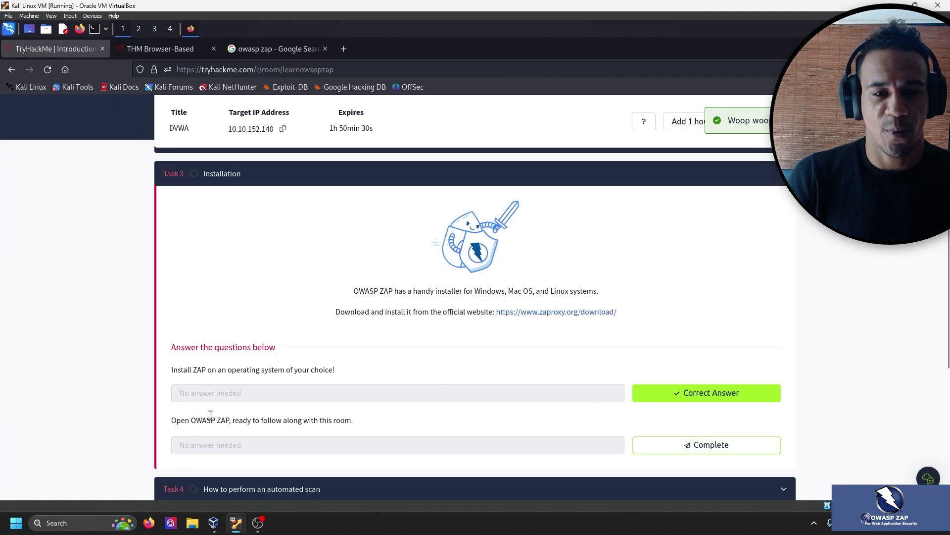
drag(192, 420, 354, 420)
click(258, 421)
click(750, 446)
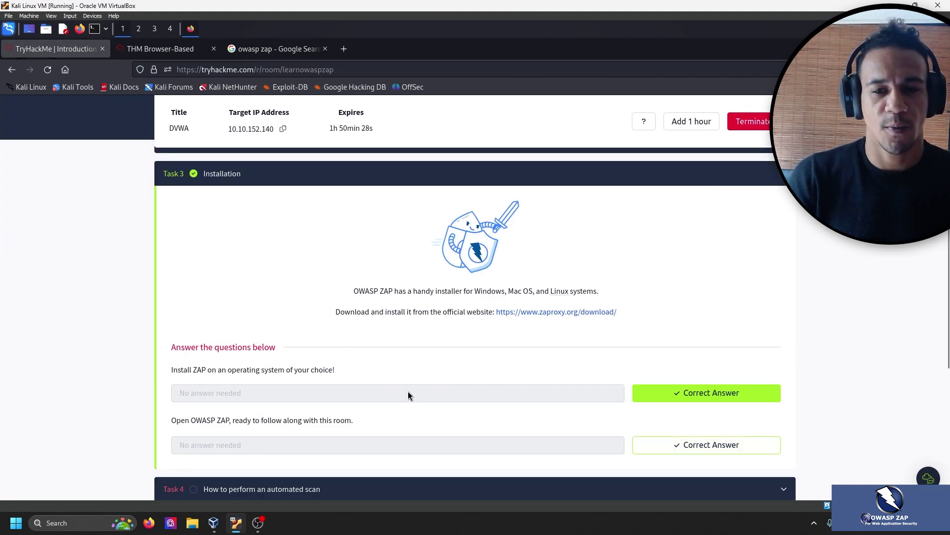
scroll(417, 226, down, 2)
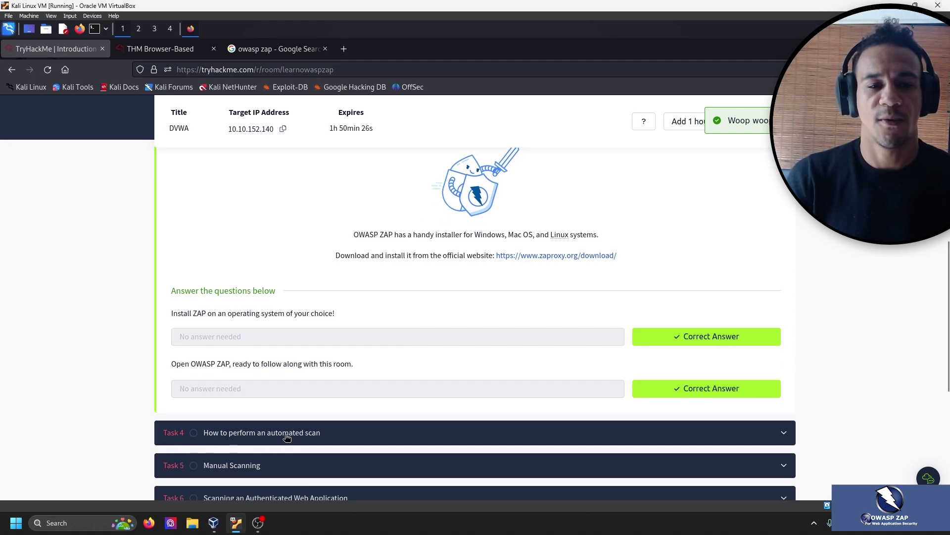
Expand Task 4 and scroll through its traditional spider and Ajax Spider instructions.
click(364, 438)
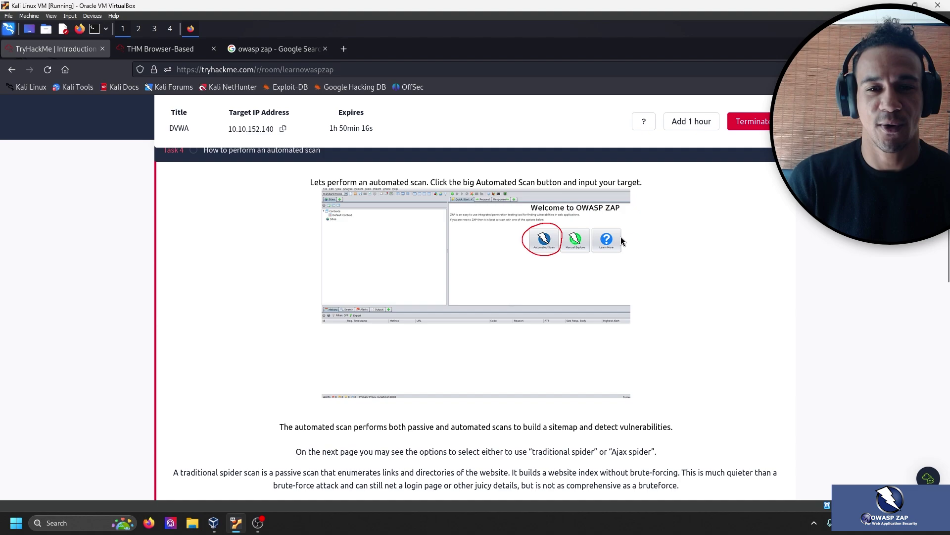
scroll(557, 315, down, 2)
scroll(555, 314, up, 2)
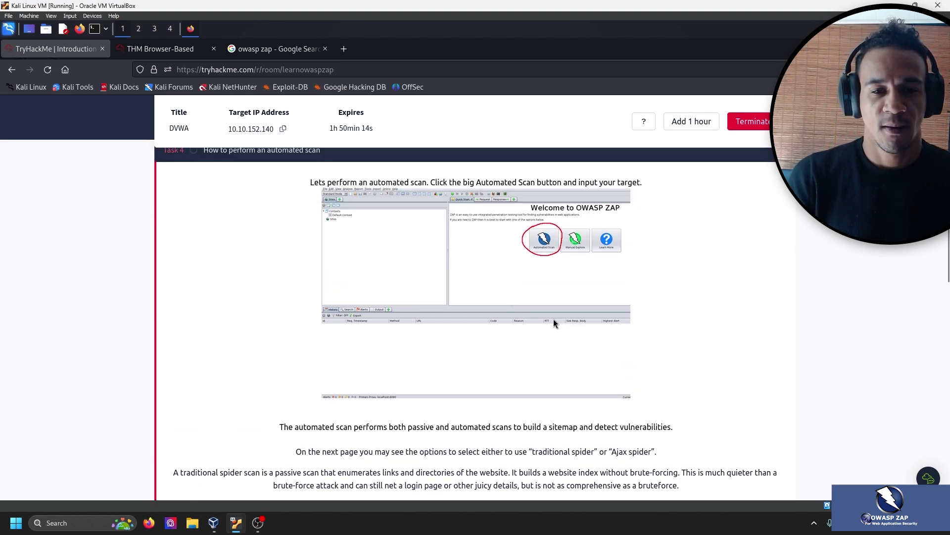
scroll(554, 317, down, 1)
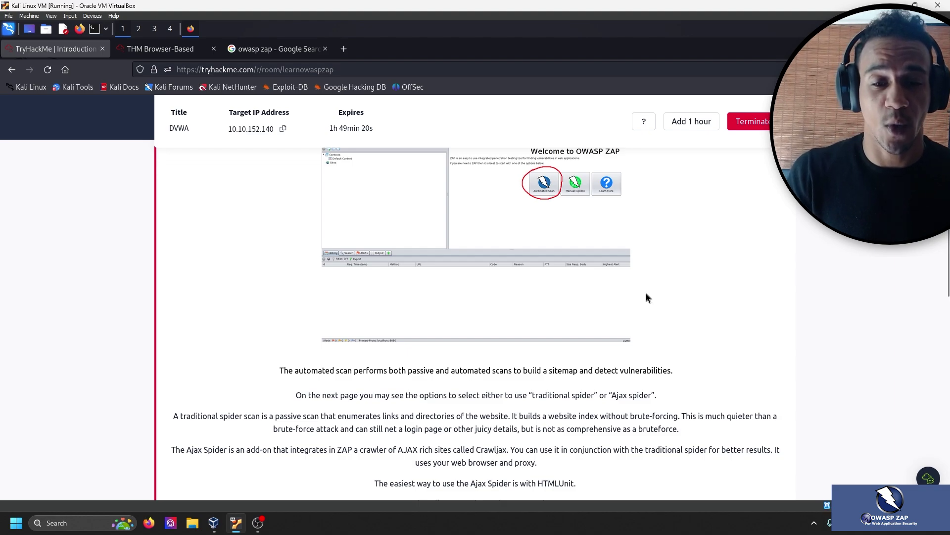
Read the HTMLUnit install command and the note about choosing HtmlUnit for the Ajax Spider.
scroll(687, 275, down, 3)
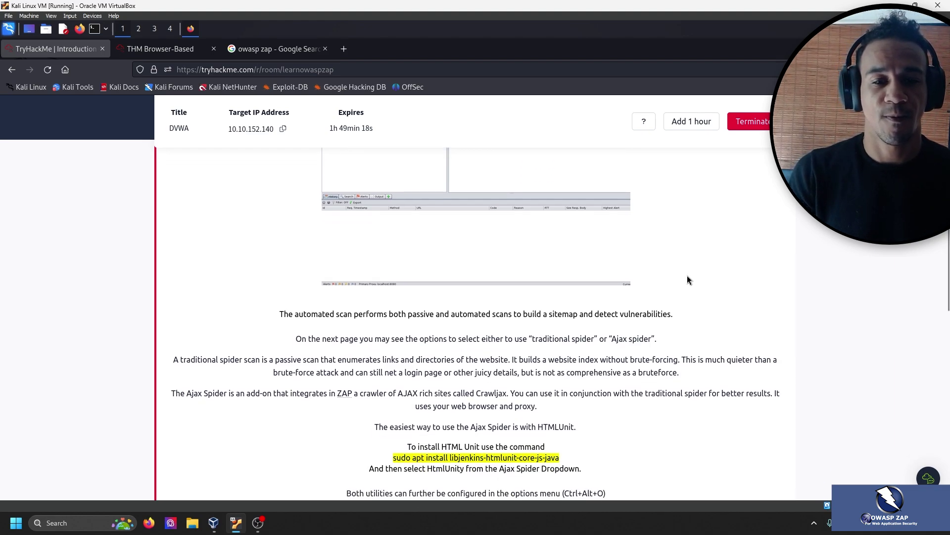
scroll(645, 316, down, 3)
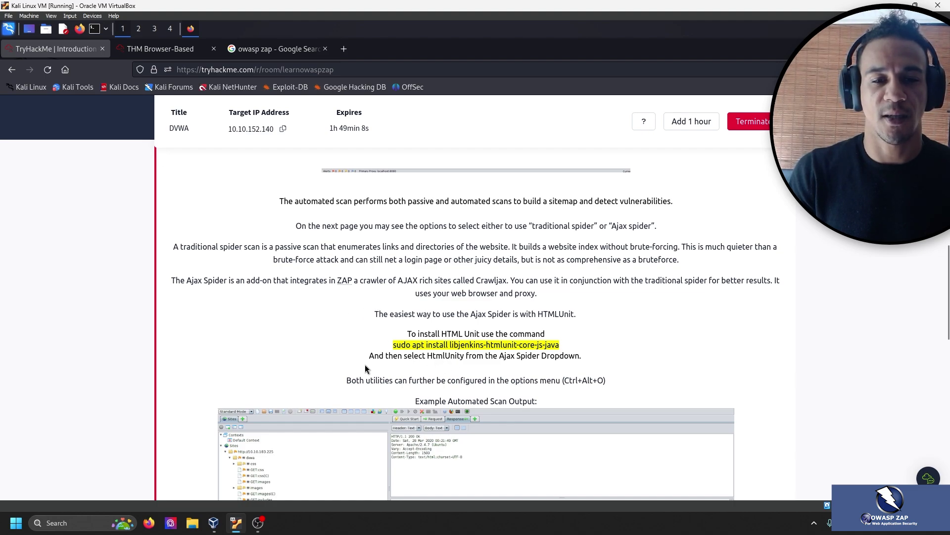
drag(450, 345, 552, 347)
click(512, 346)
click(509, 349)
click(507, 345)
click(534, 345)
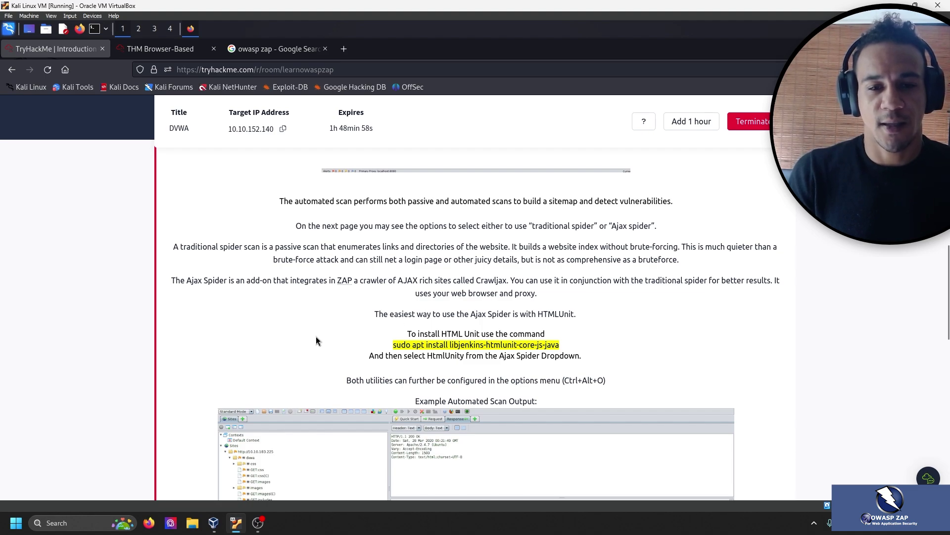
drag(414, 353, 604, 361)
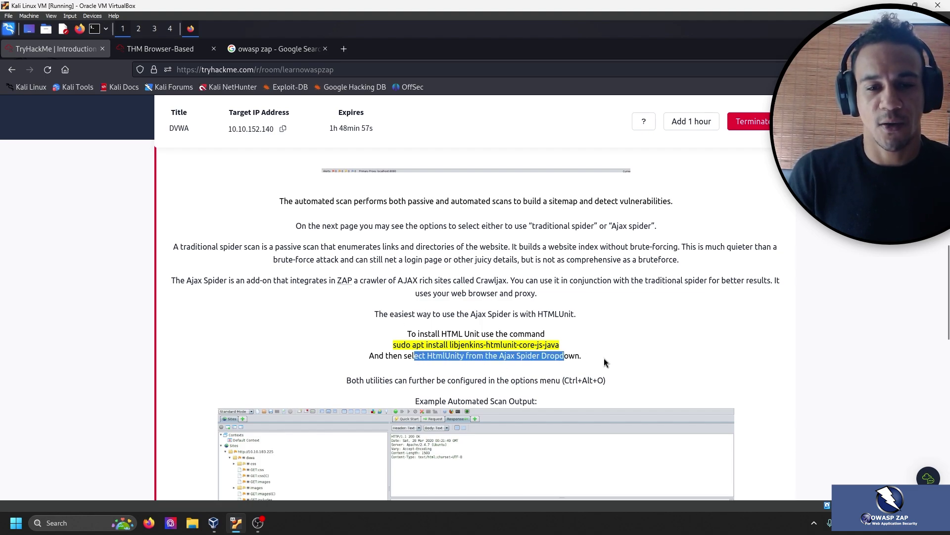
click(624, 317)
Read the options-menu note, then switch to the THM Browser-Based machine.
scroll(560, 254, down, 2)
scroll(574, 253, down, 4)
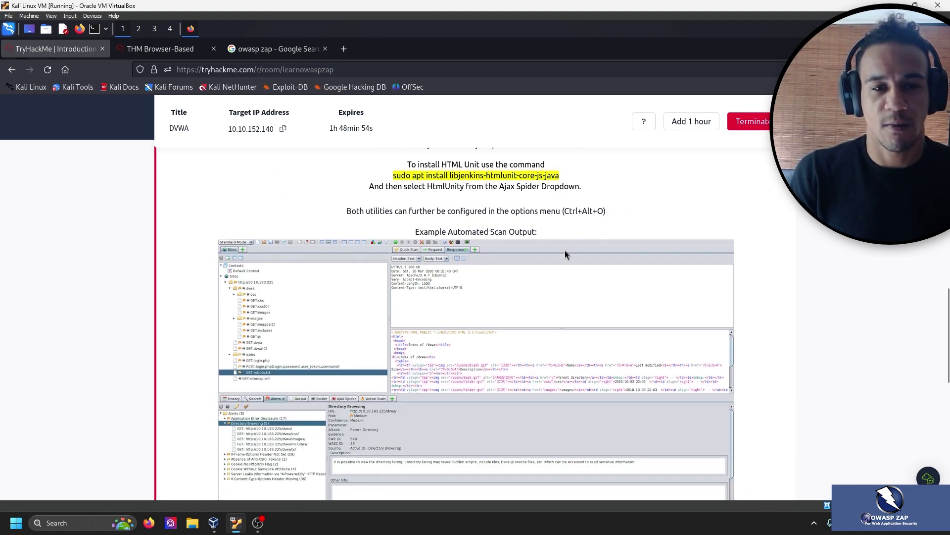
drag(606, 212, 376, 213)
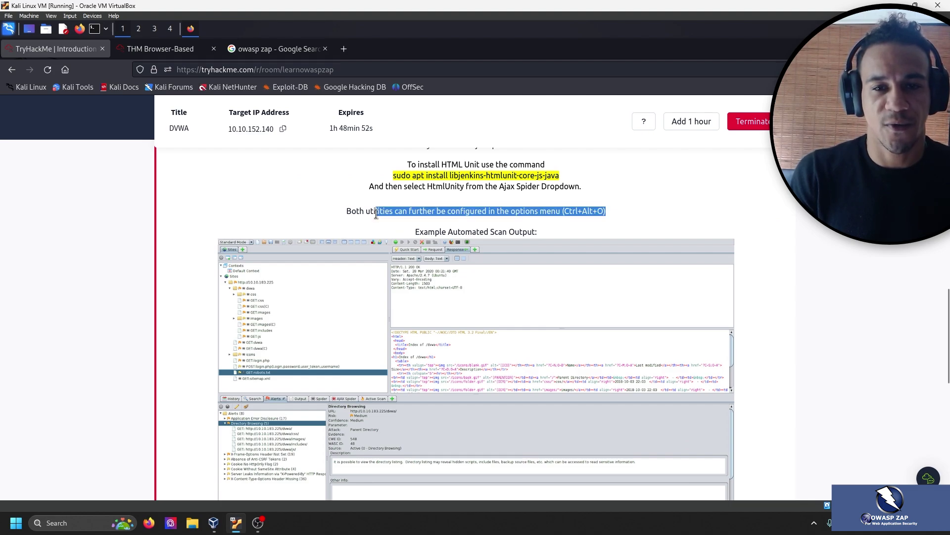
click(354, 237)
scroll(343, 210, down, 2)
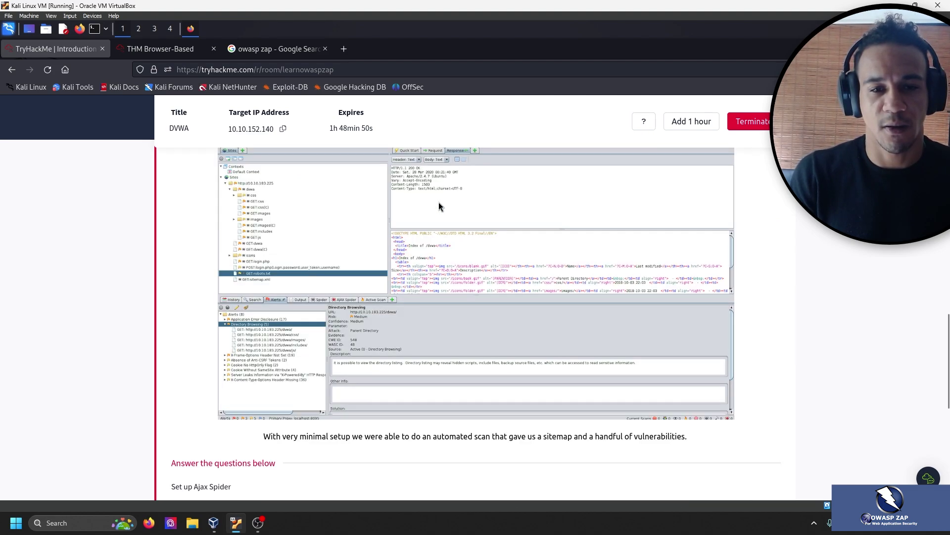
scroll(439, 202, up, 1)
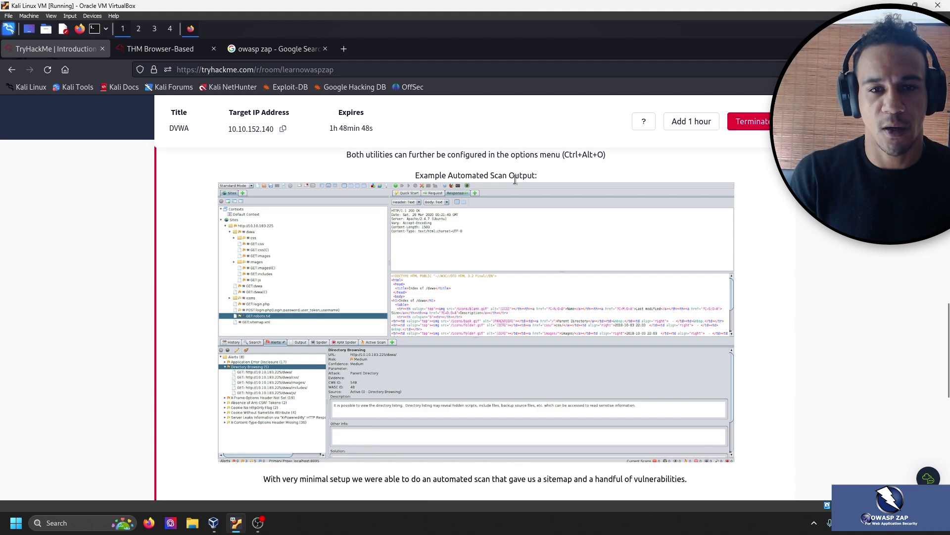
click(161, 49)
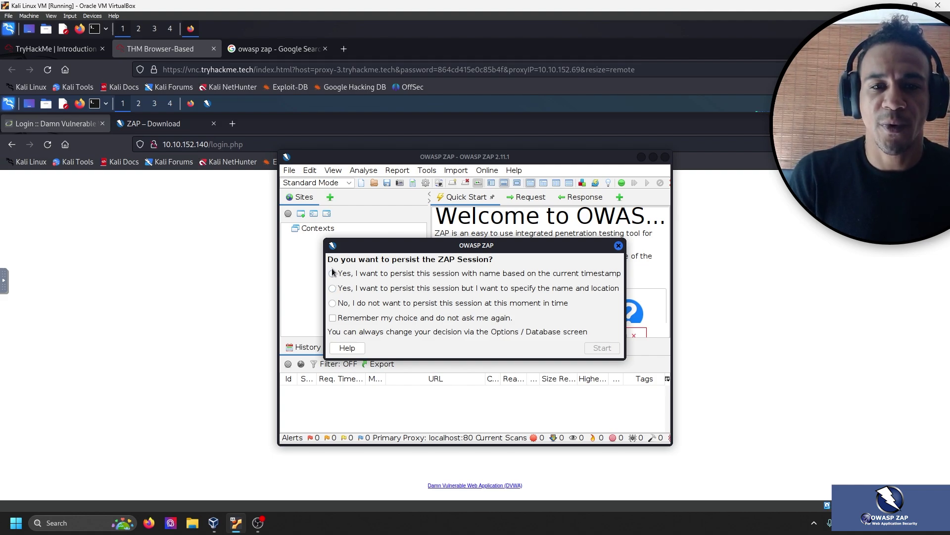
Start ZAP without a persisted session, browse Manage Add-ons' Installed and Marketplace lists, and close it.
click(332, 303)
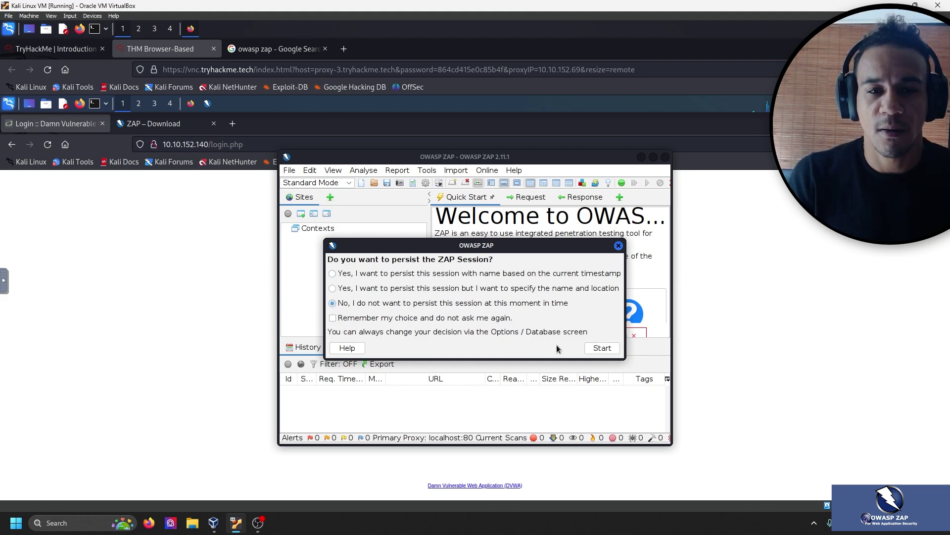
click(596, 348)
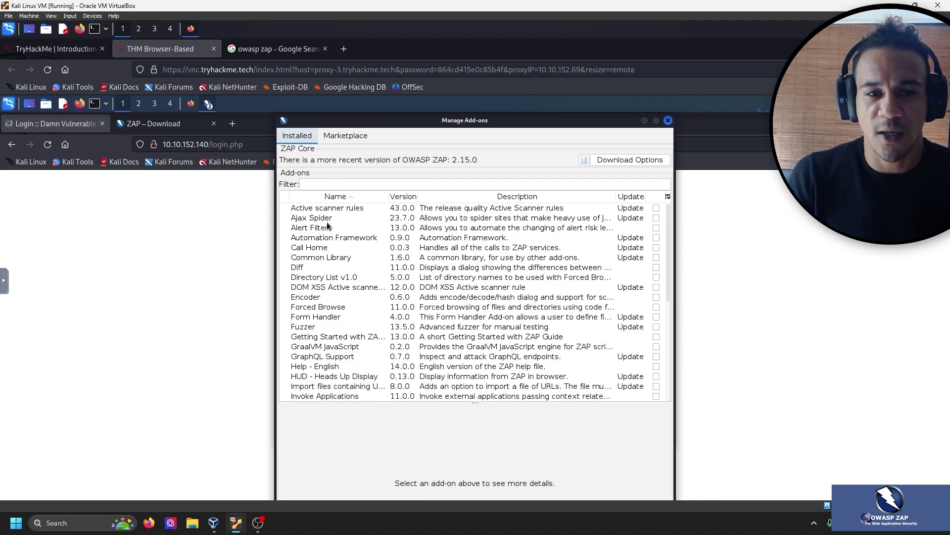
scroll(338, 317, down, 6)
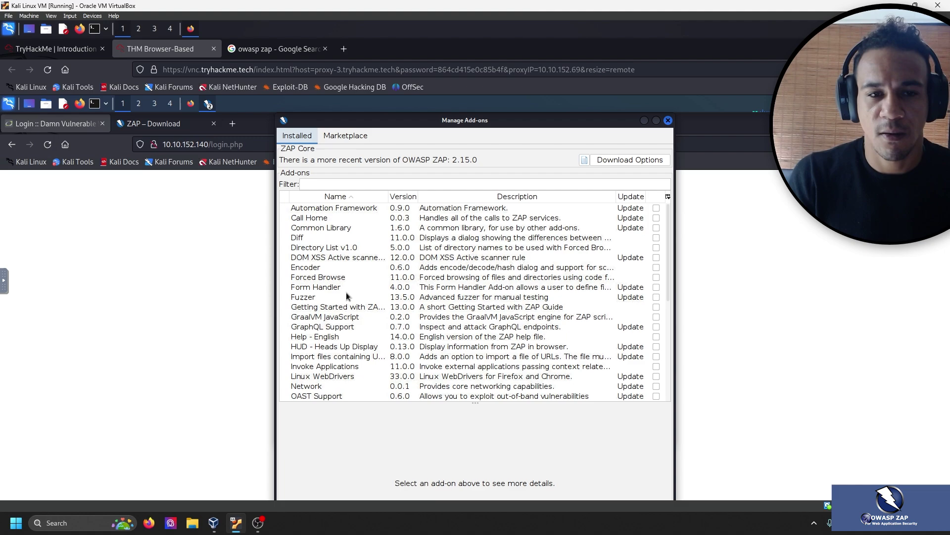
scroll(331, 303, down, 1)
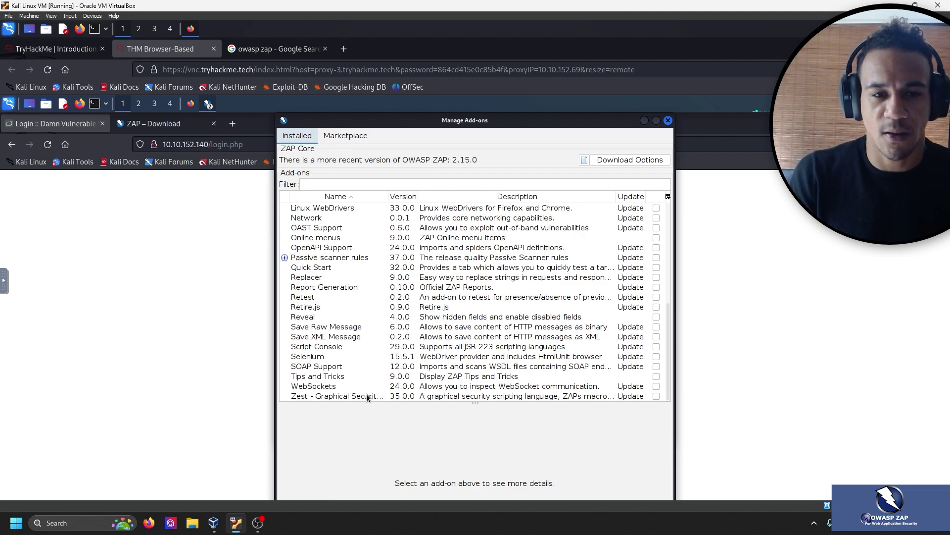
scroll(584, 231, up, 10)
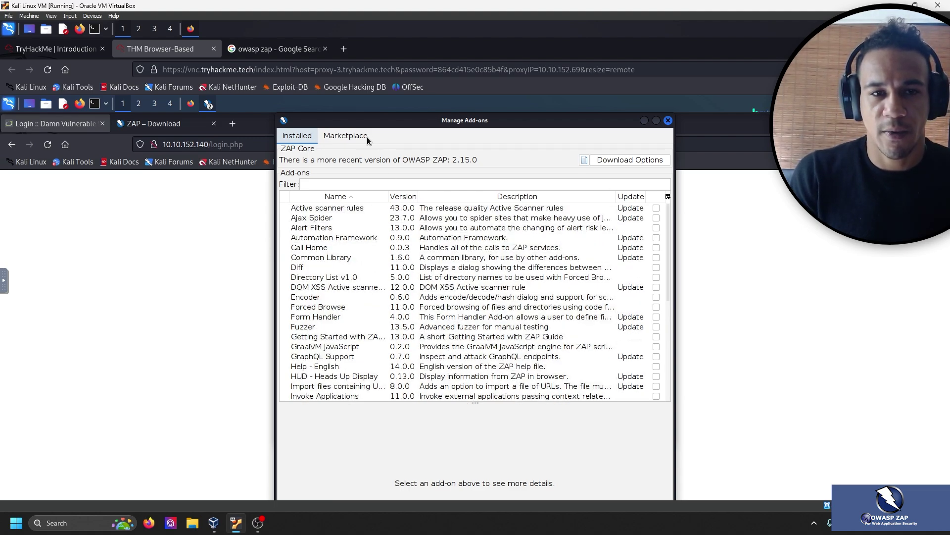
click(341, 135)
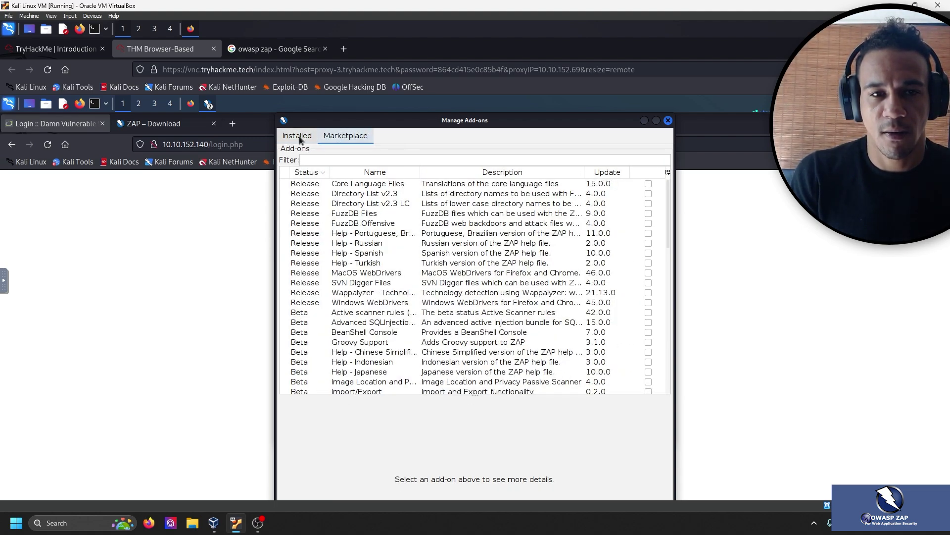
click(297, 136)
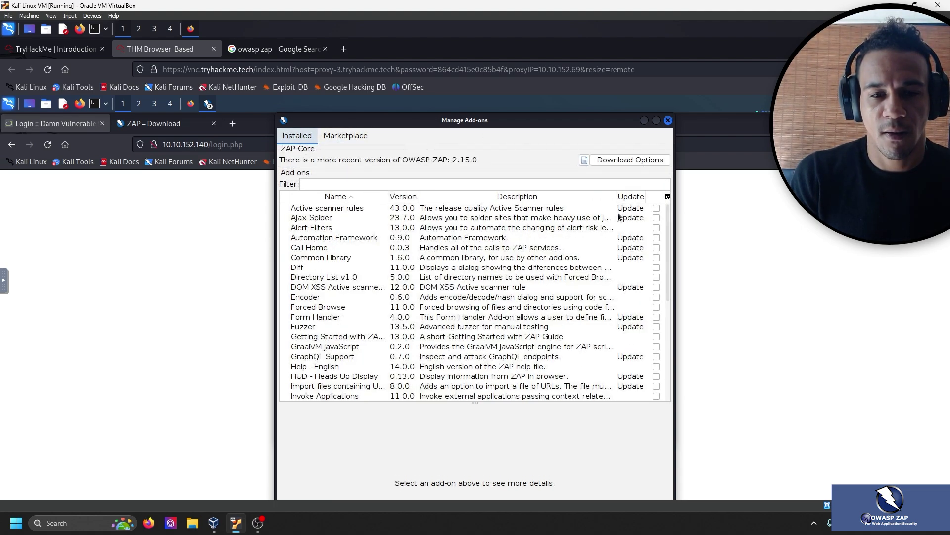
click(667, 120)
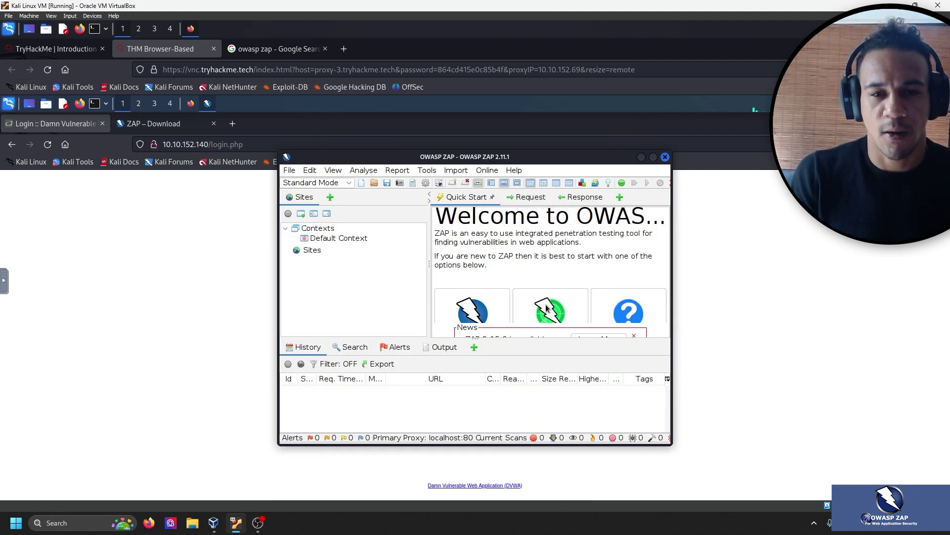
click(654, 157)
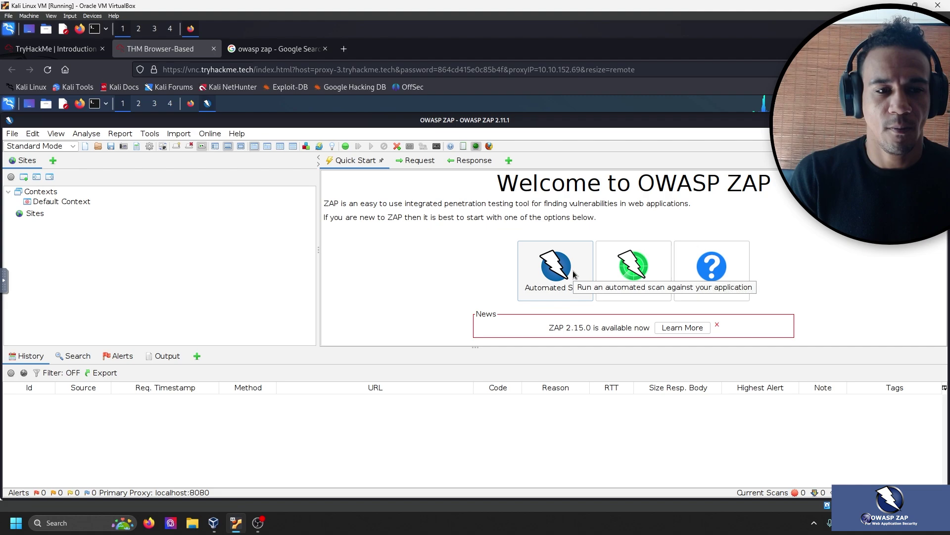
click(573, 273)
click(541, 266)
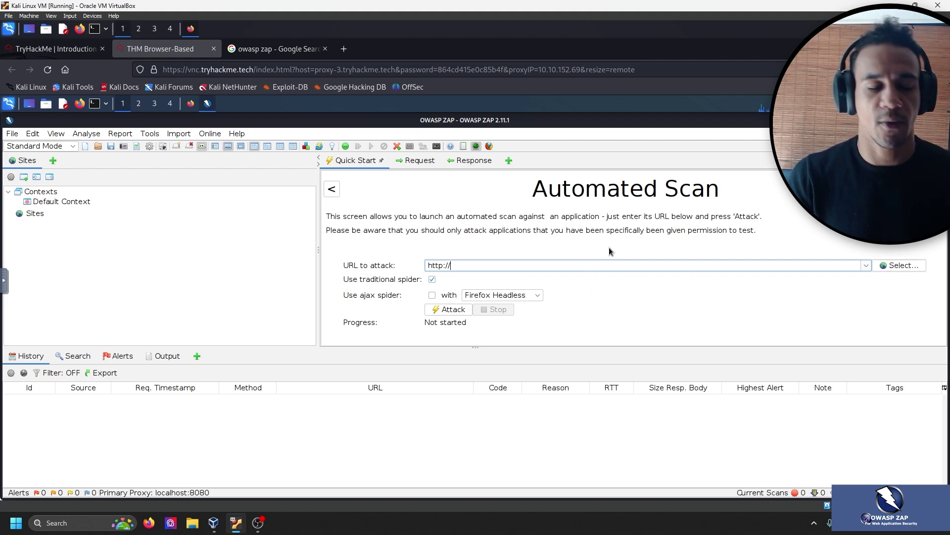
text(10.)
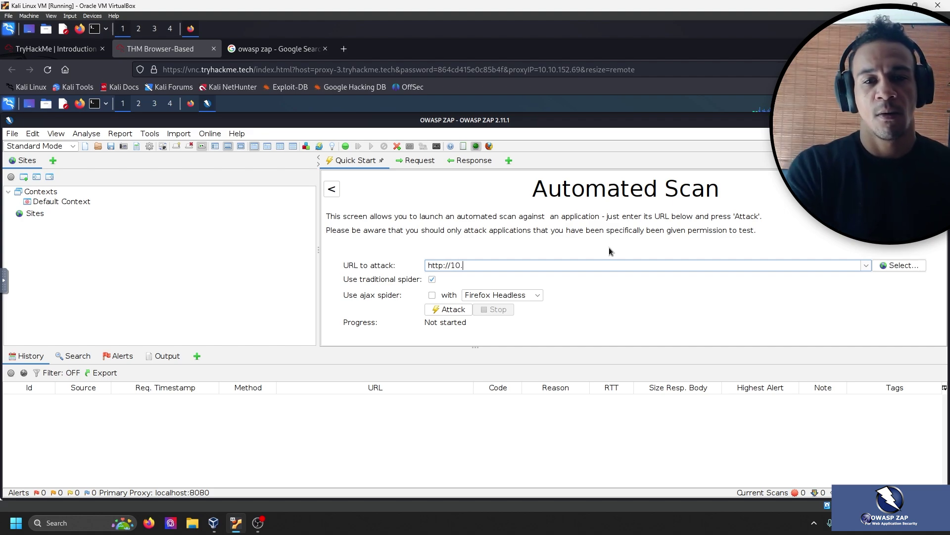
text(10.152.140)
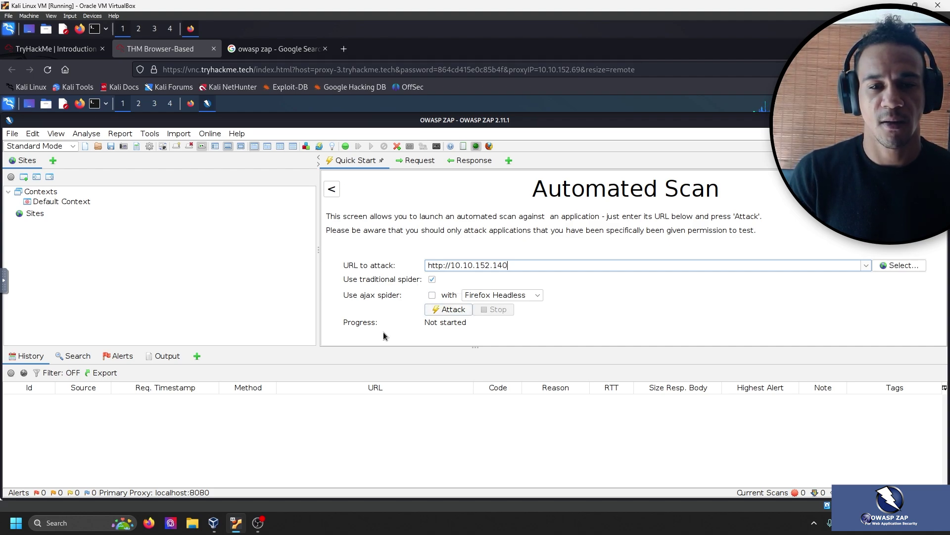
click(454, 310)
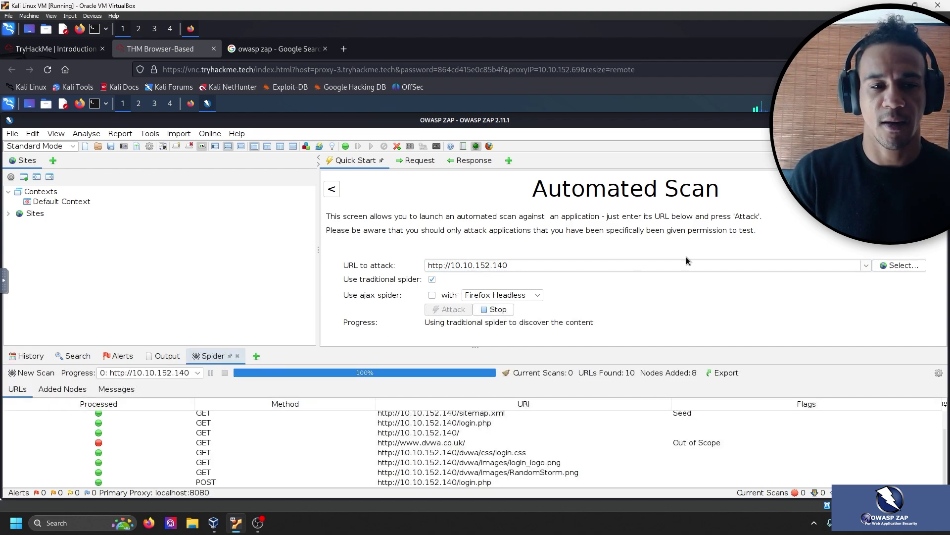
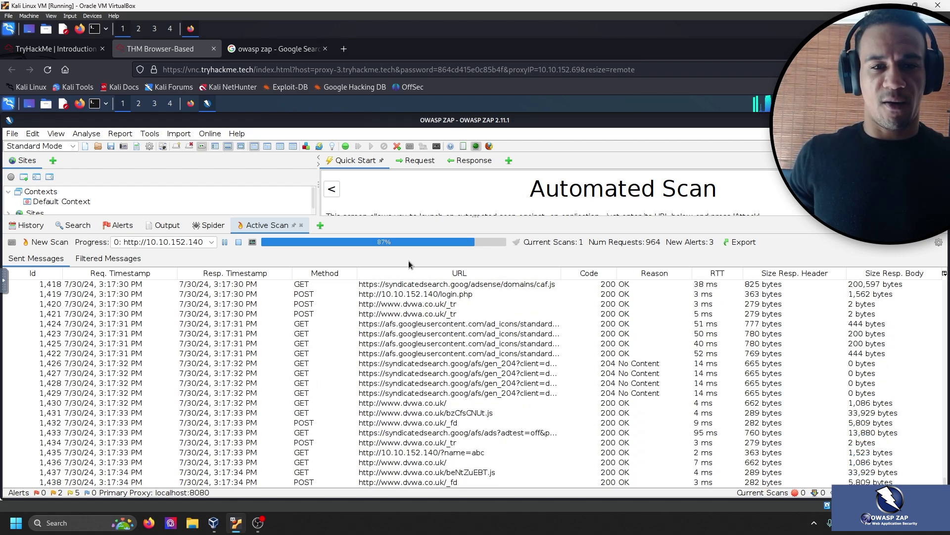
Show the Alerts tab listing 7 alerts, including Directory Browsing and X-Content-Type-Options Header Missing.
click(258, 523)
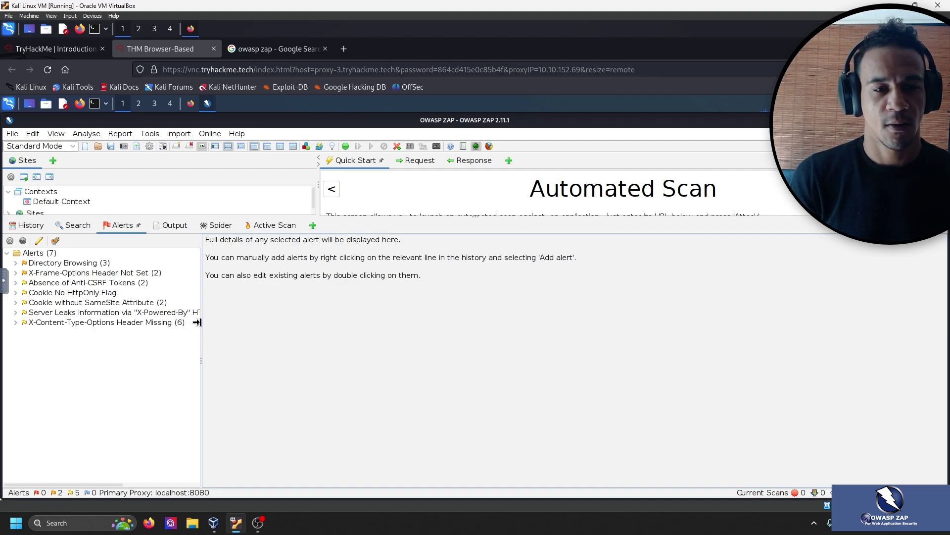
Widen the Alerts tree so long names like the X-Powered-By header leak are fully visible.
drag(197, 322, 359, 316)
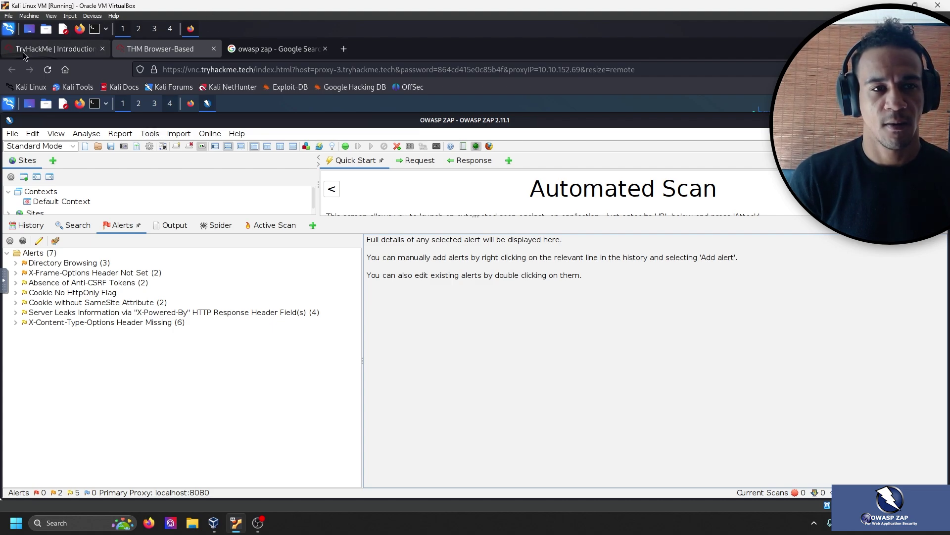
click(54, 48)
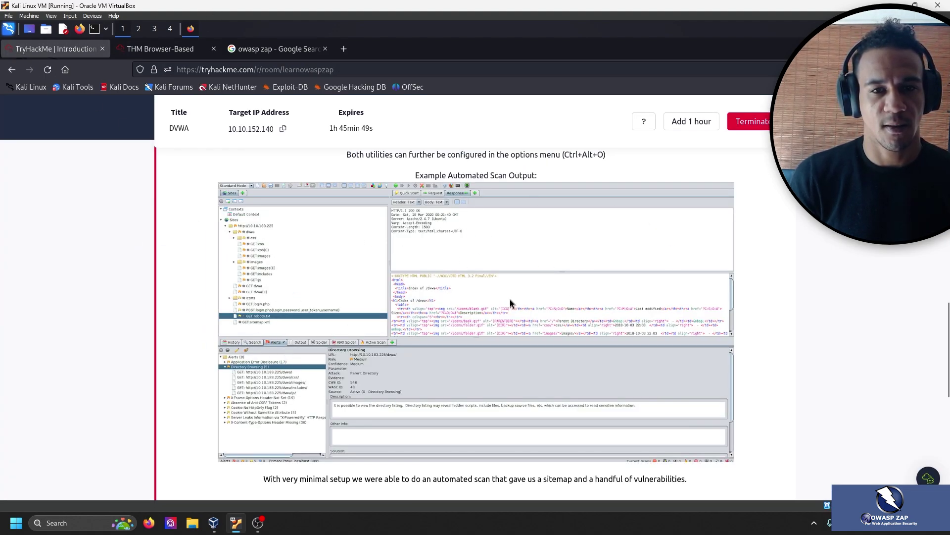
scroll(389, 245, down, 5)
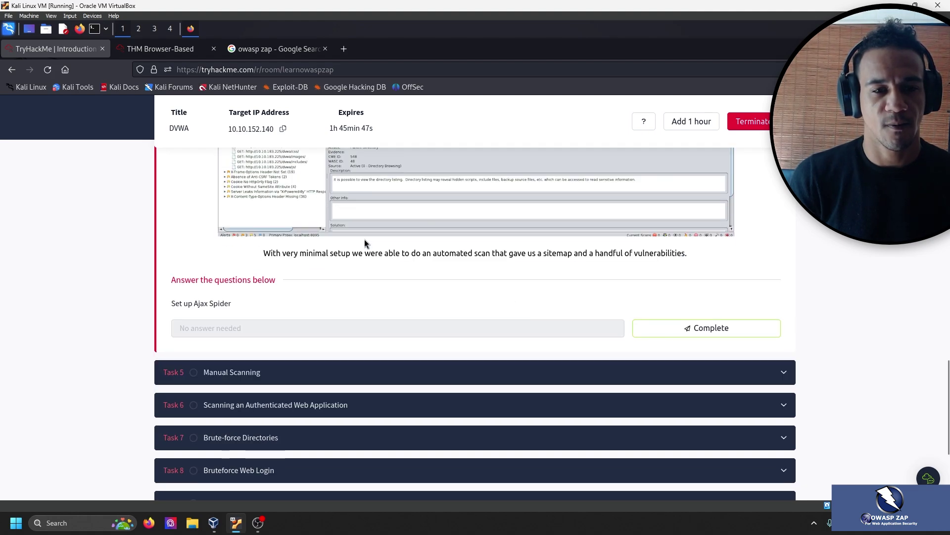
drag(690, 254, 481, 253)
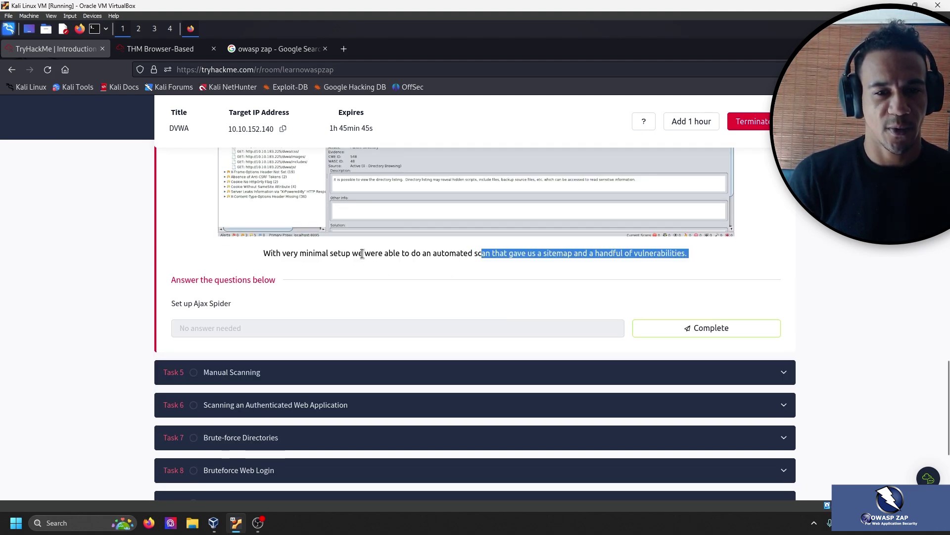
triple_click(389, 253)
click(480, 274)
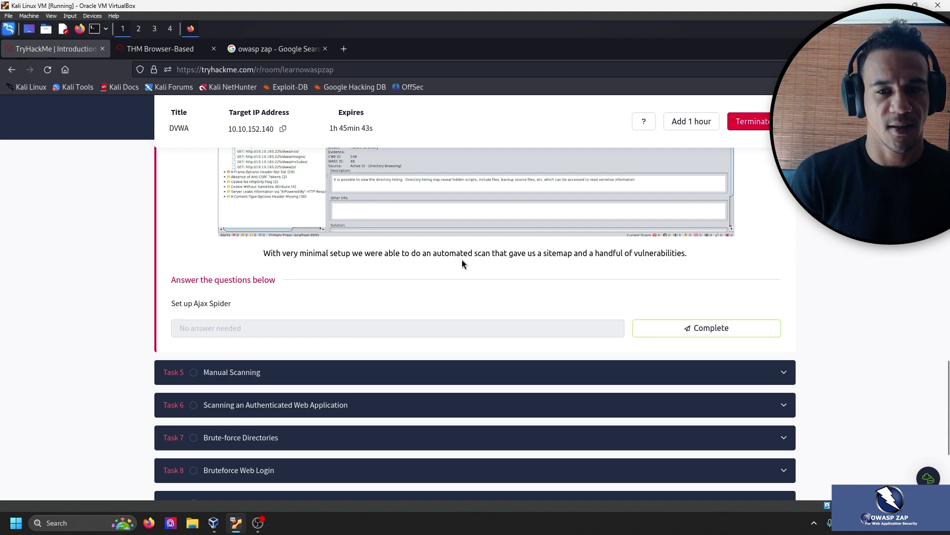
triple_click(643, 251)
click(634, 256)
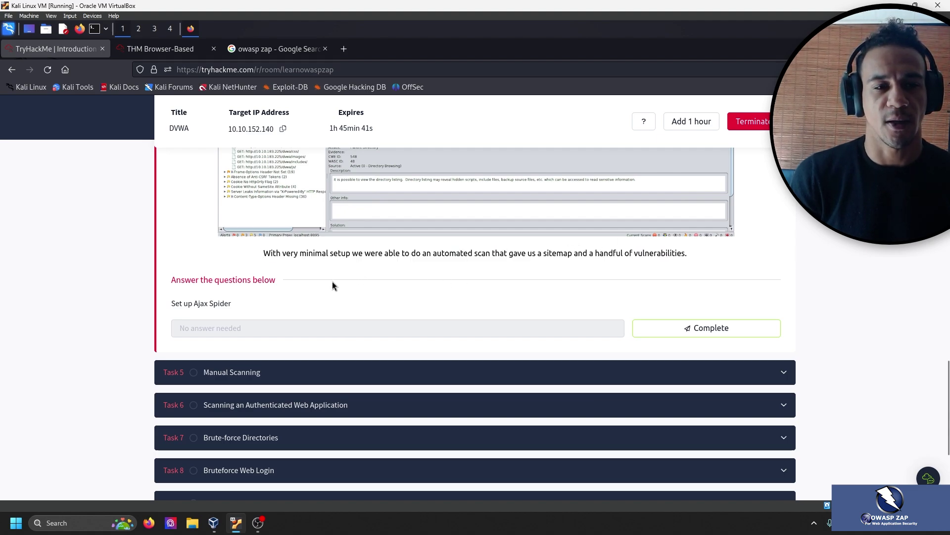
click(163, 49)
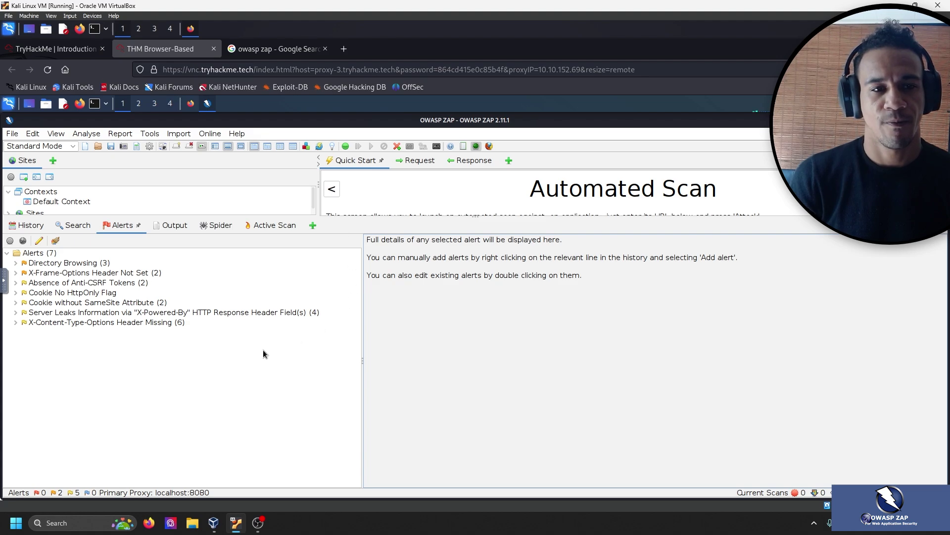
click(331, 191)
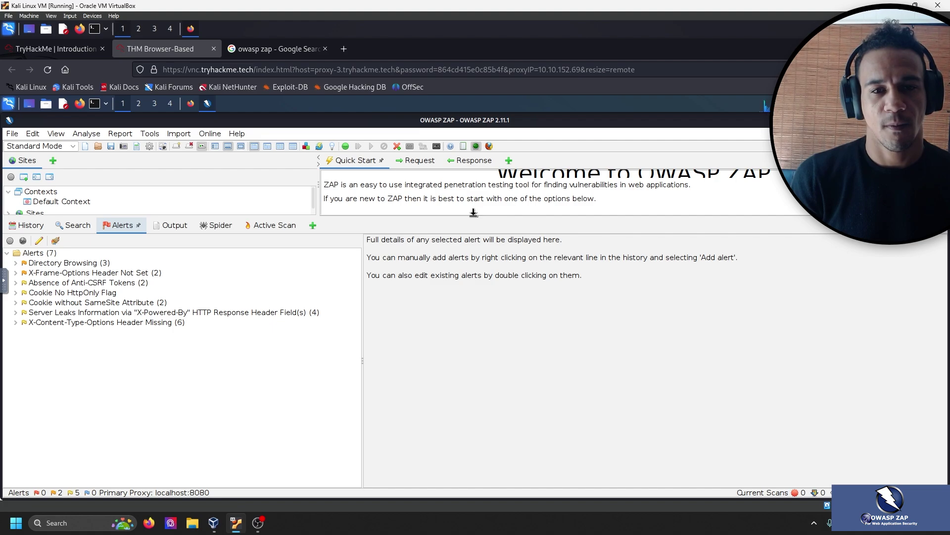
drag(474, 212, 521, 405)
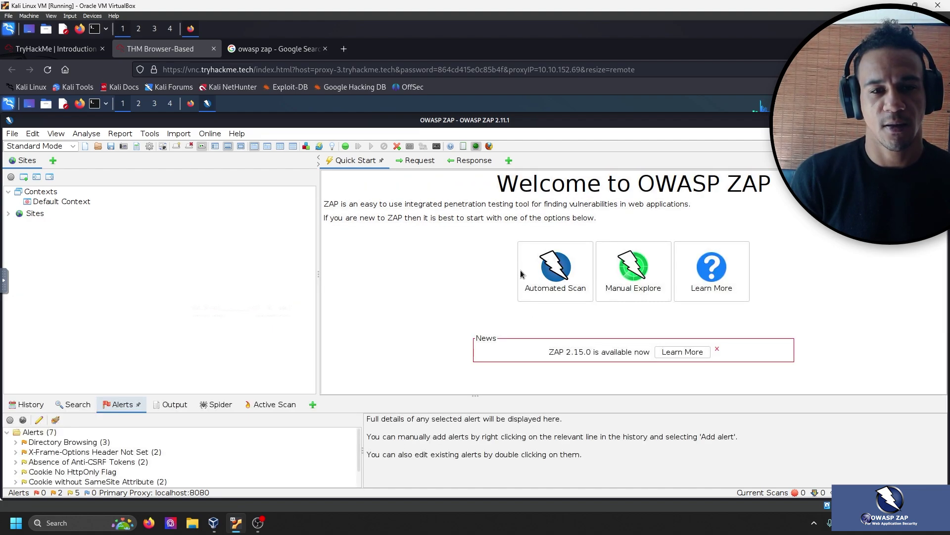
click(548, 278)
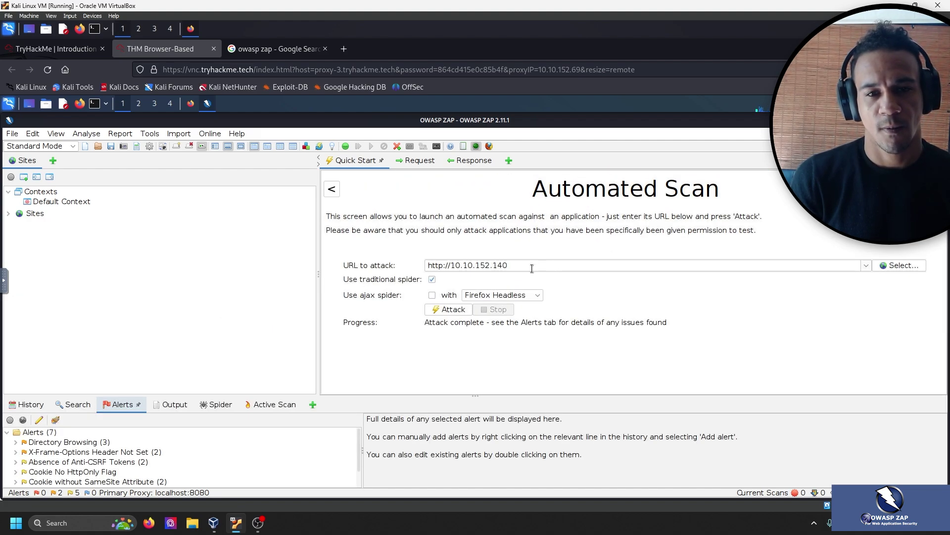
click(432, 295)
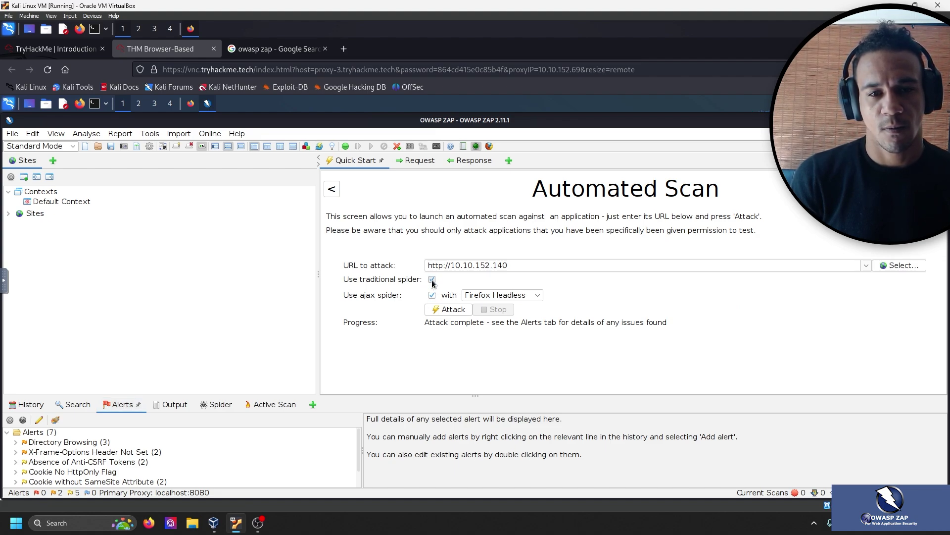
click(432, 280)
click(451, 309)
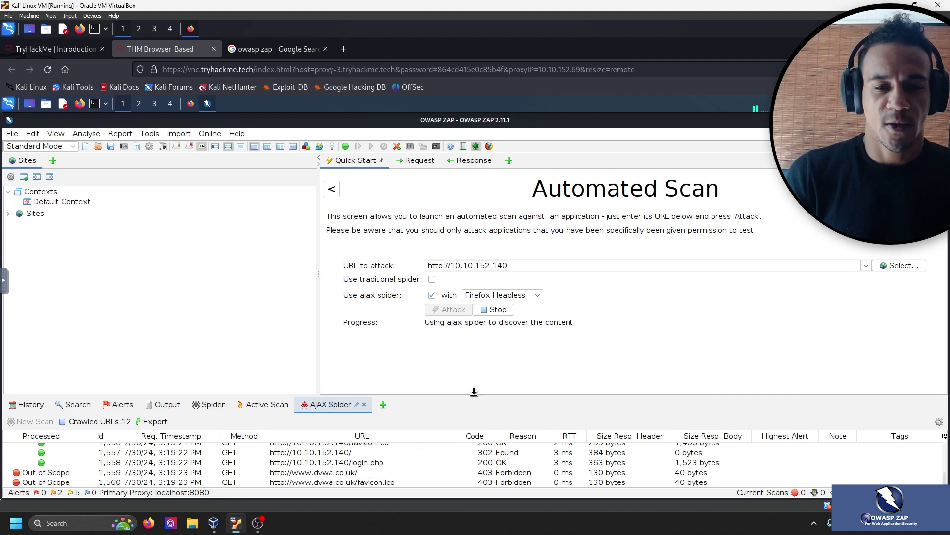
drag(474, 395, 471, 195)
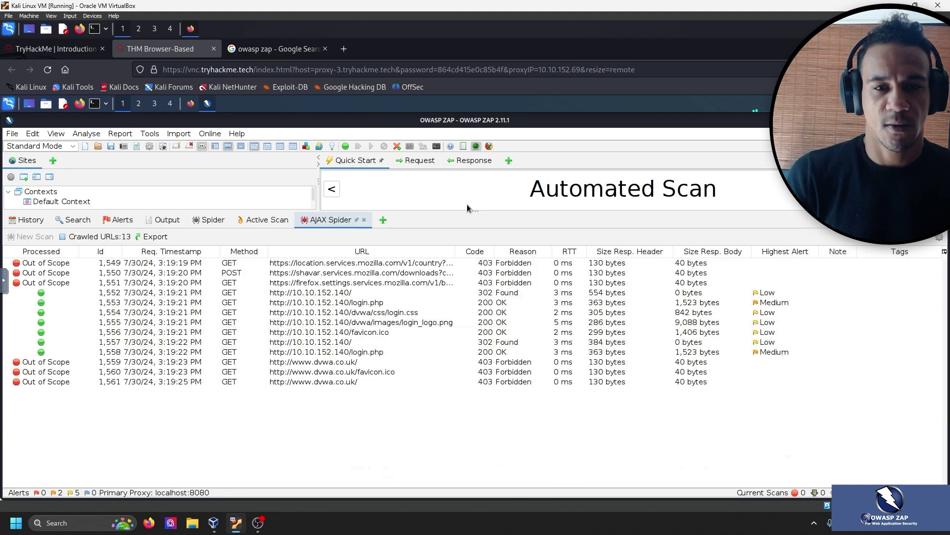
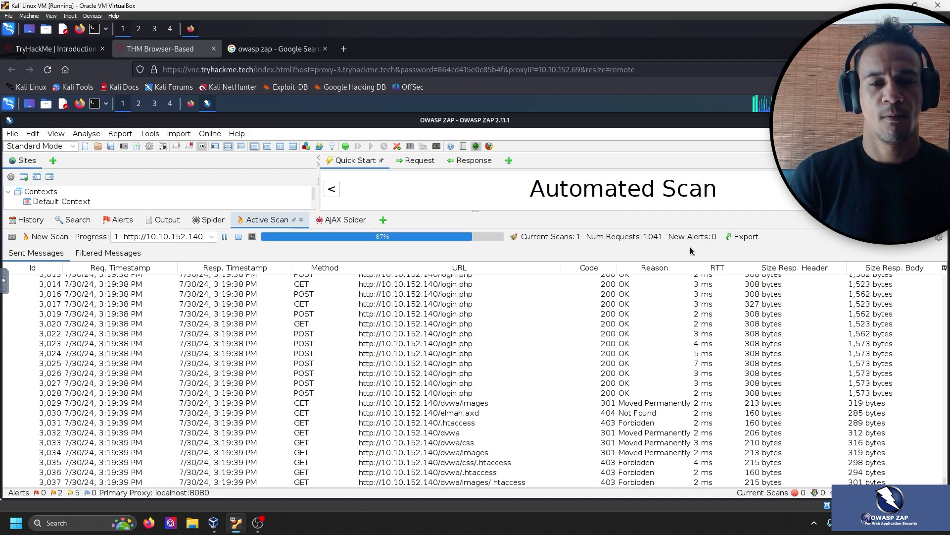
Bring the ZAP window forward to show the finished active scan's seven alerts.
mouse_move(258, 521)
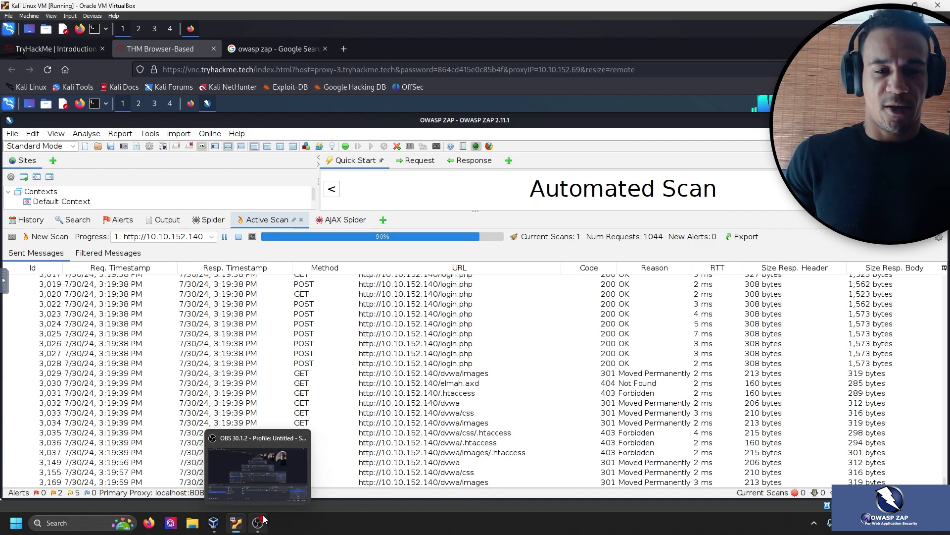
click(259, 525)
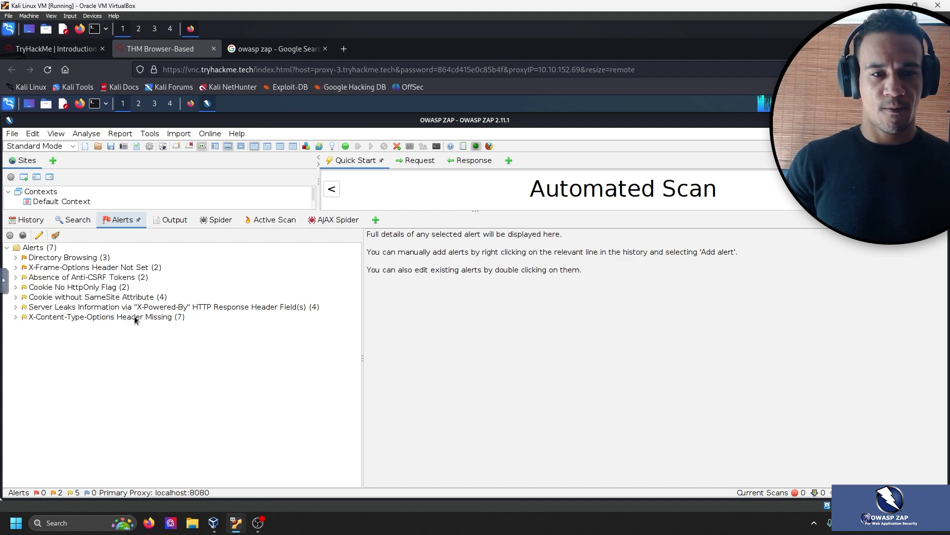
Mark the Set up Ajax Spider question complete in the TryHackMe room.
click(55, 48)
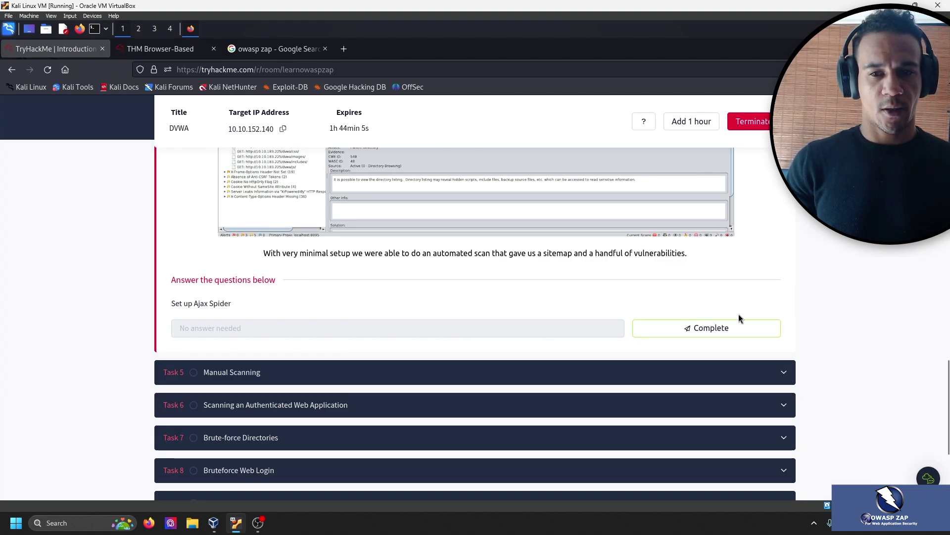
click(720, 325)
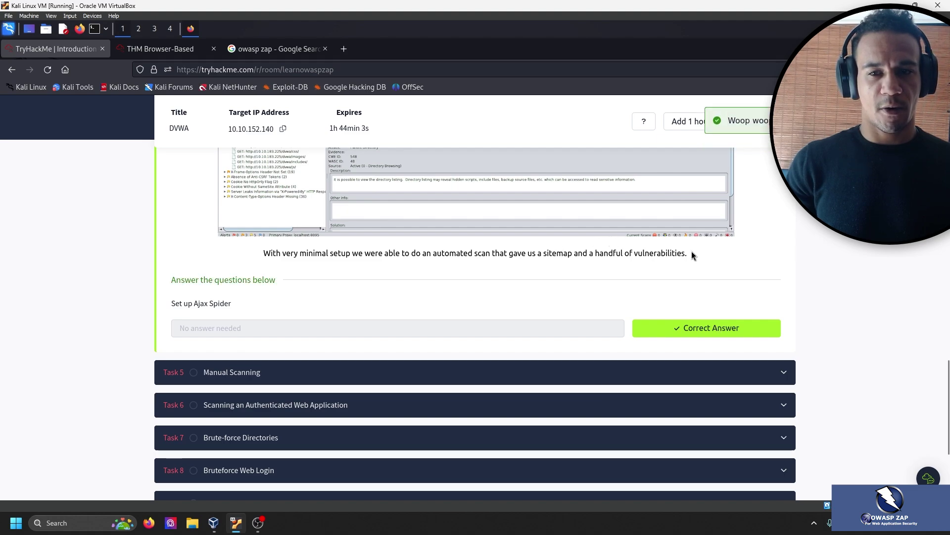
scroll(118, 263, down, 2)
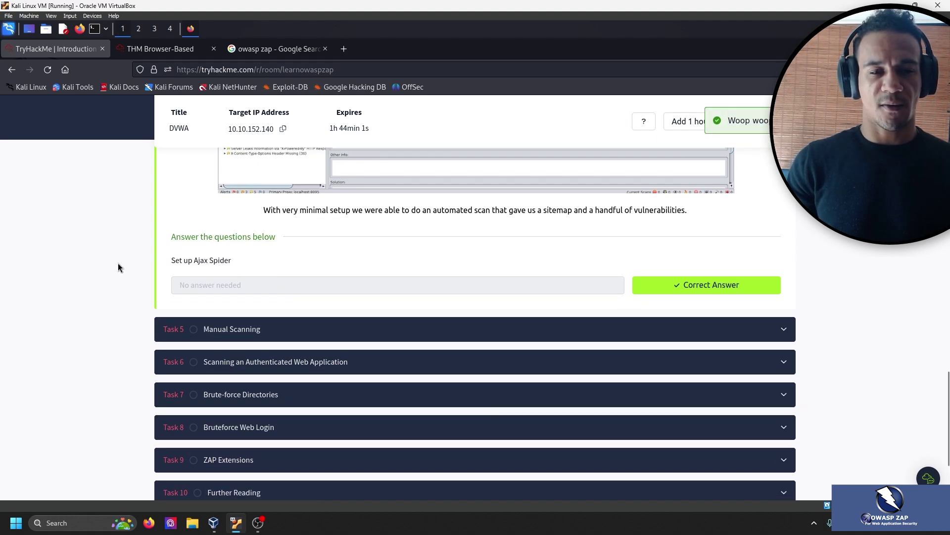
Read Task 5 Manual Scanning's proxy setup, then return to the ZAP desktop.
click(275, 319)
scroll(159, 324, up, 10)
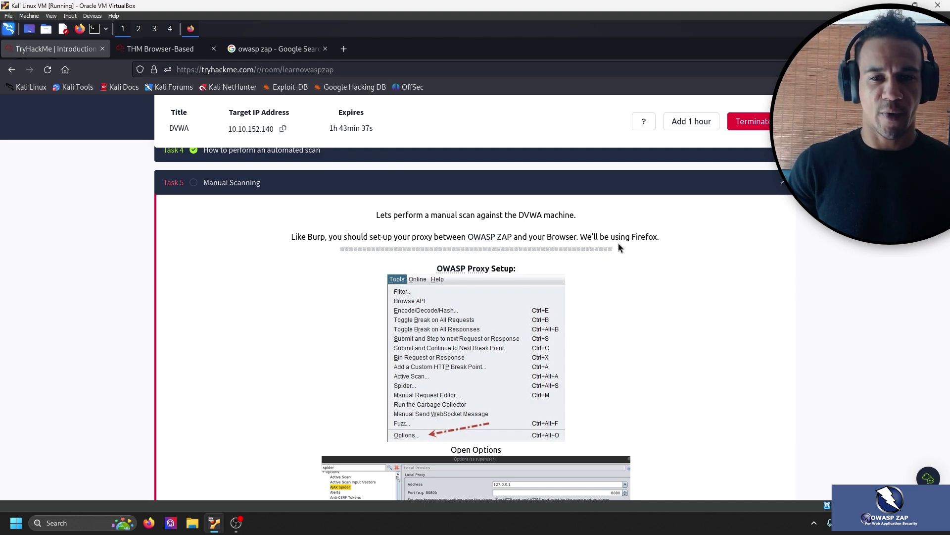
scroll(687, 245, down, 3)
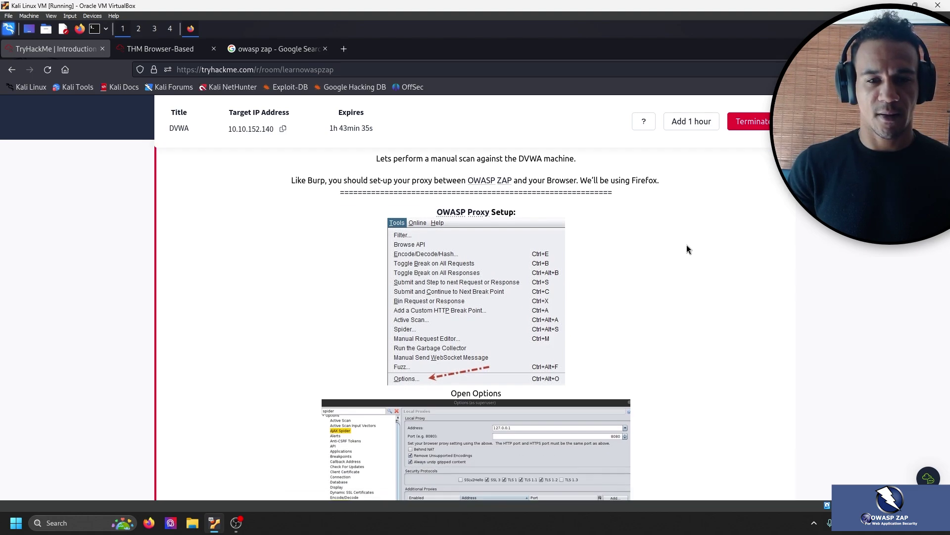
scroll(669, 247, up, 1)
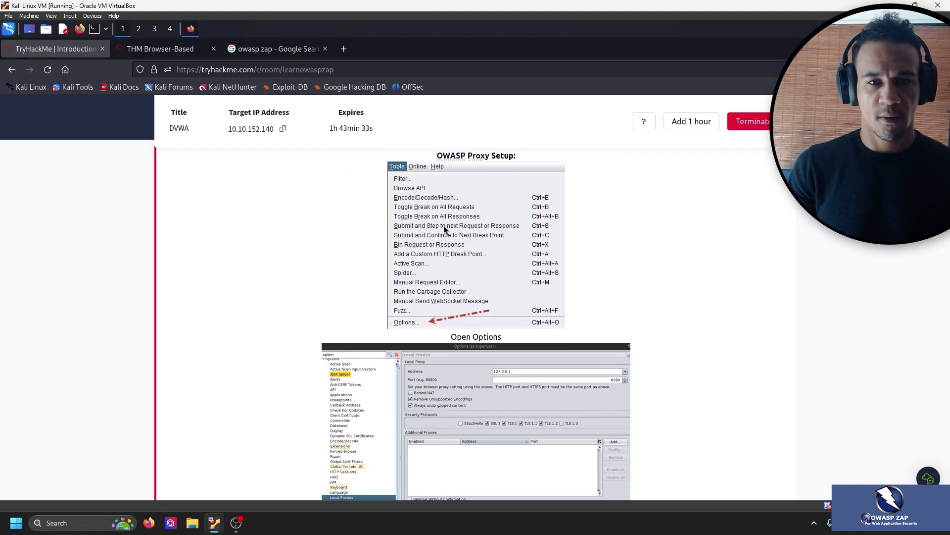
click(156, 49)
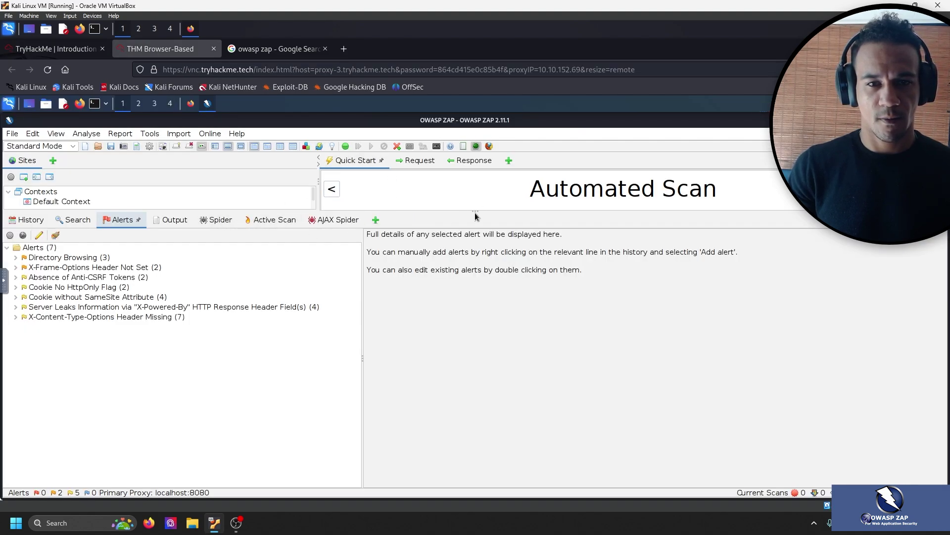
drag(477, 214, 522, 396)
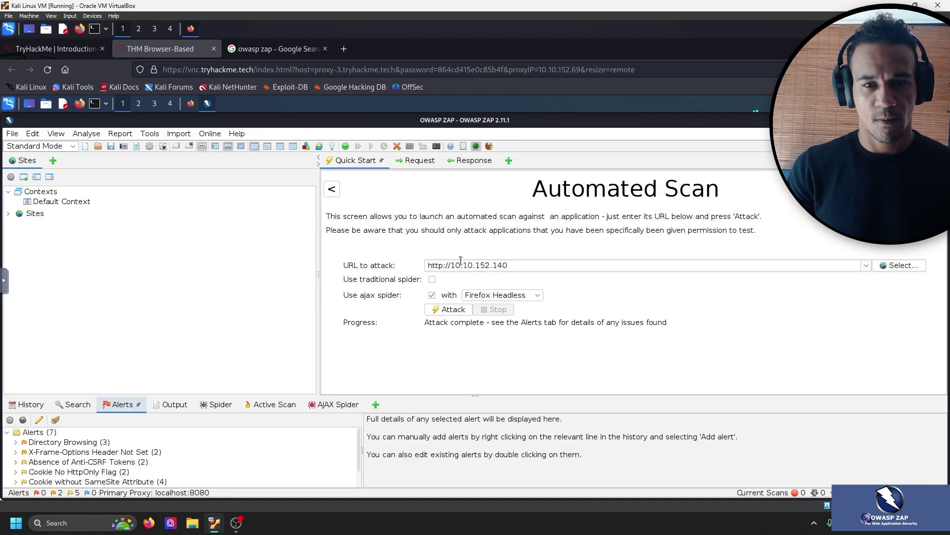
click(339, 189)
click(627, 277)
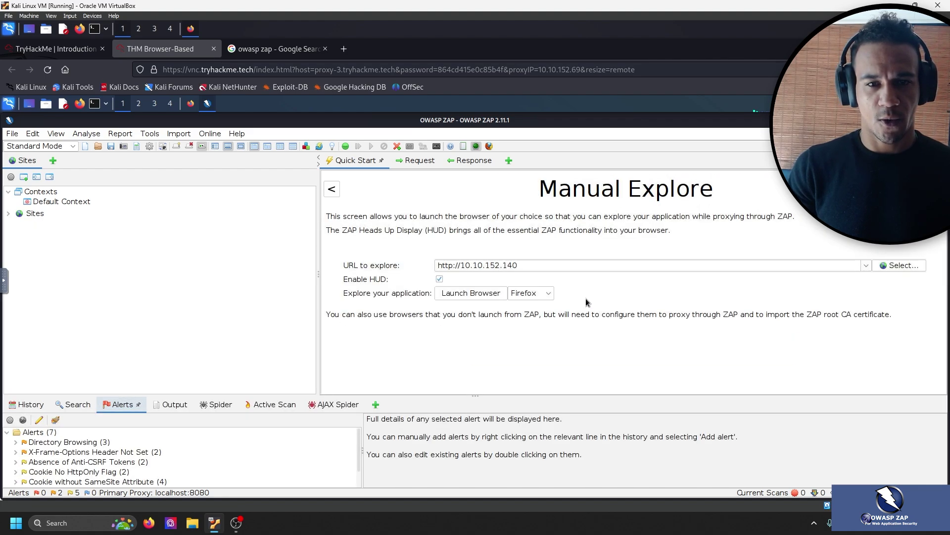
click(480, 293)
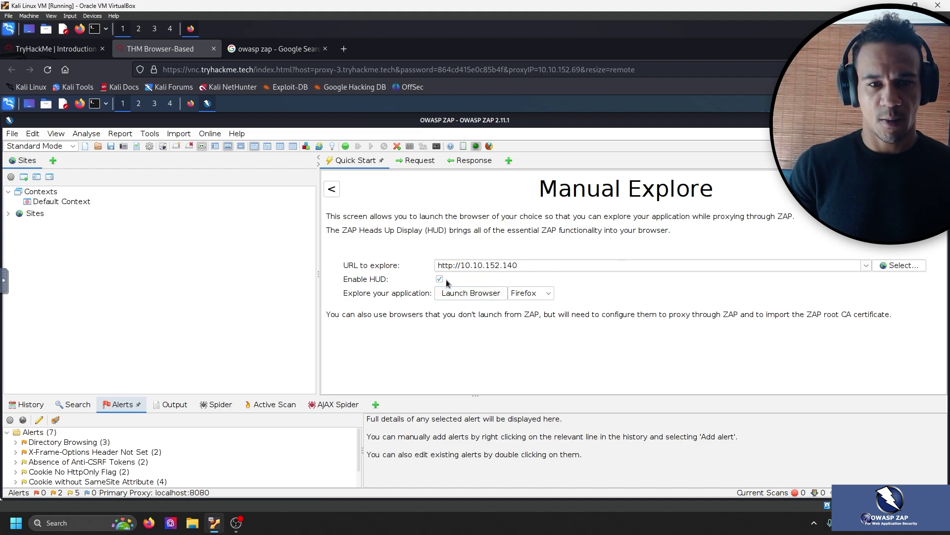
click(467, 294)
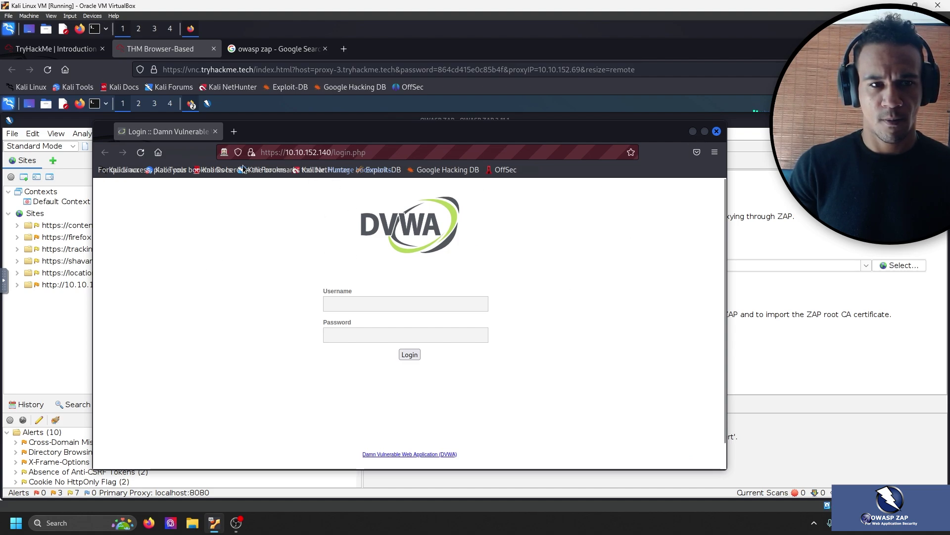
Open Firefox Settings and review the room's proxy configuration instructions.
click(714, 152)
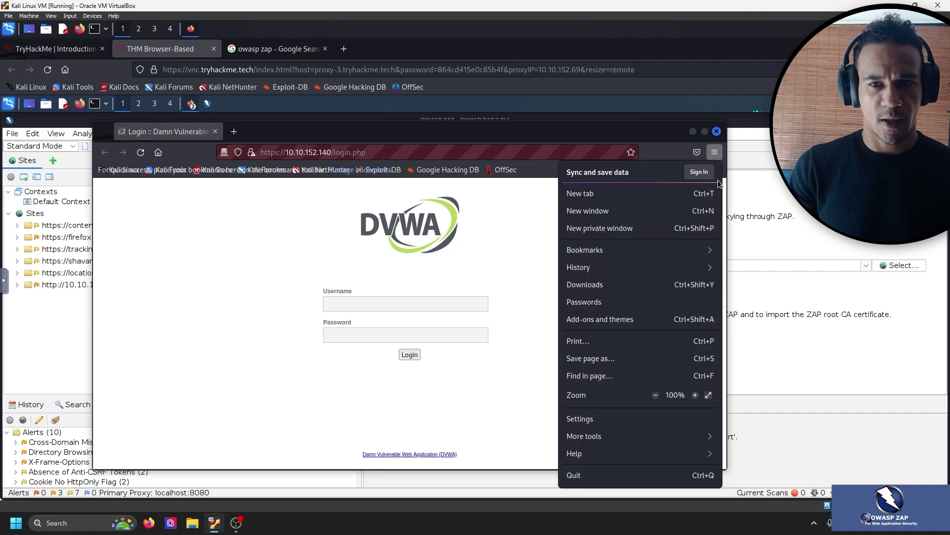
click(626, 422)
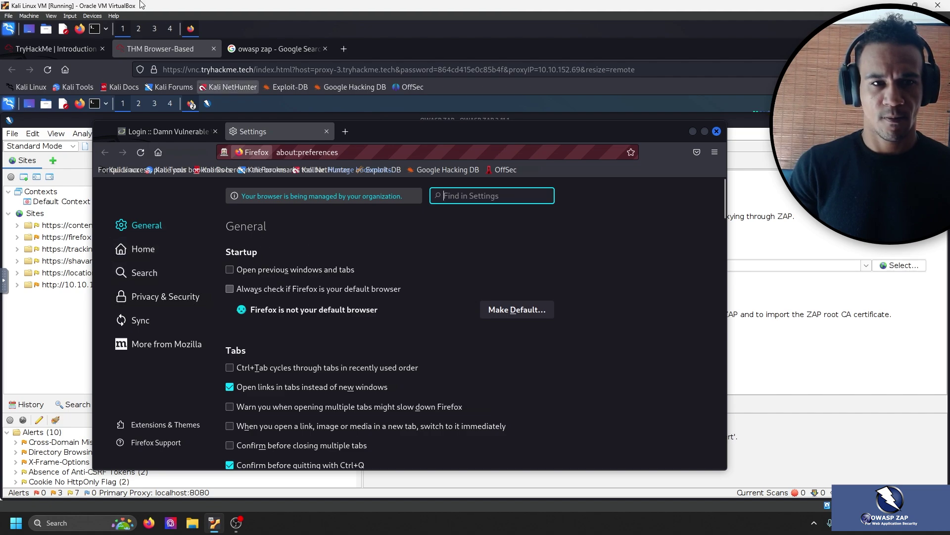
click(74, 49)
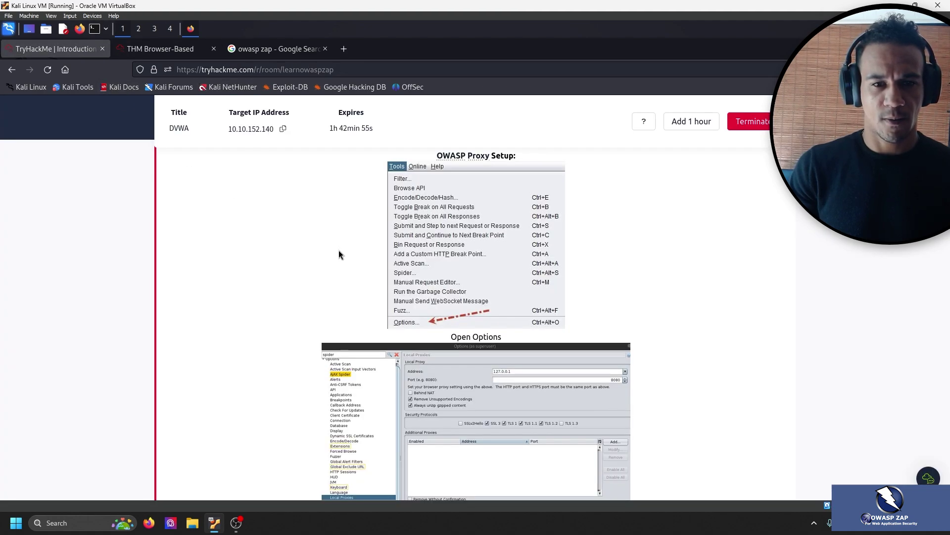
scroll(360, 252, down, 2)
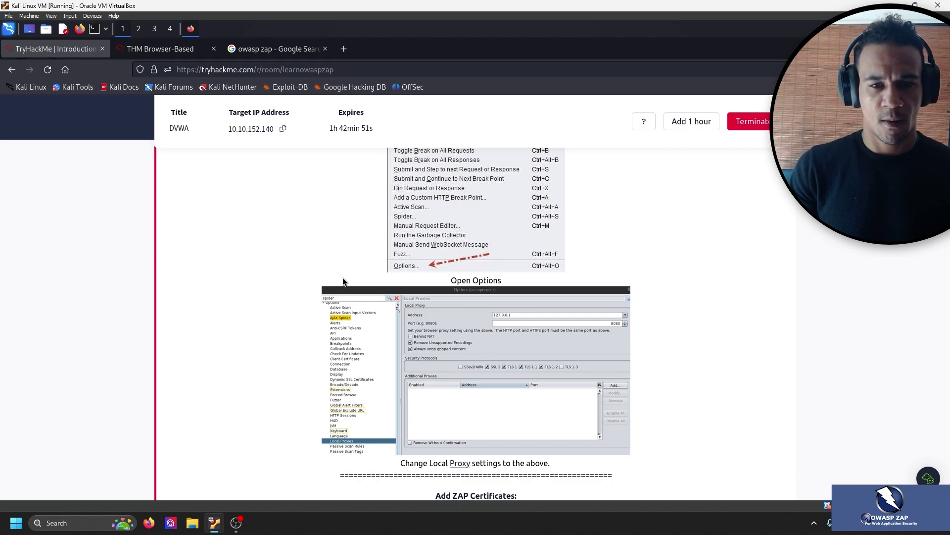
scroll(345, 280, down, 2)
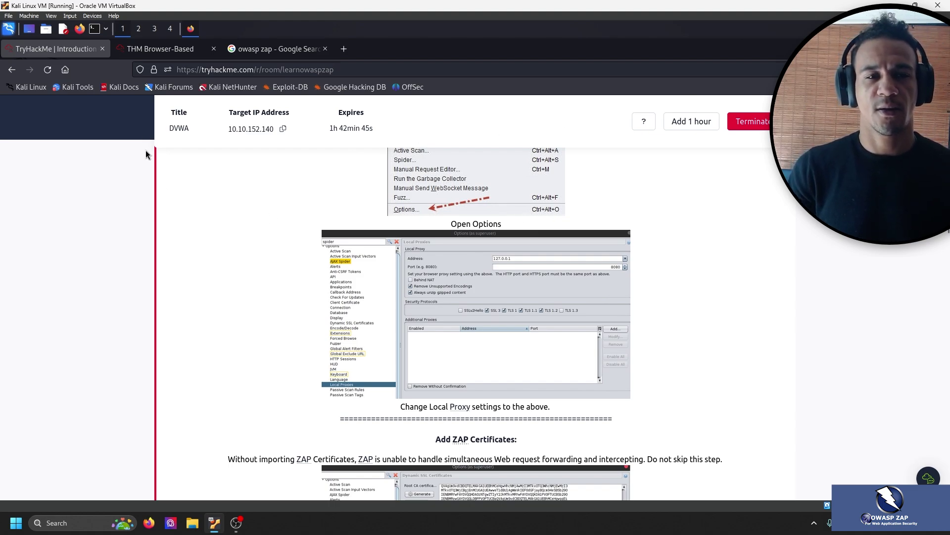
click(160, 49)
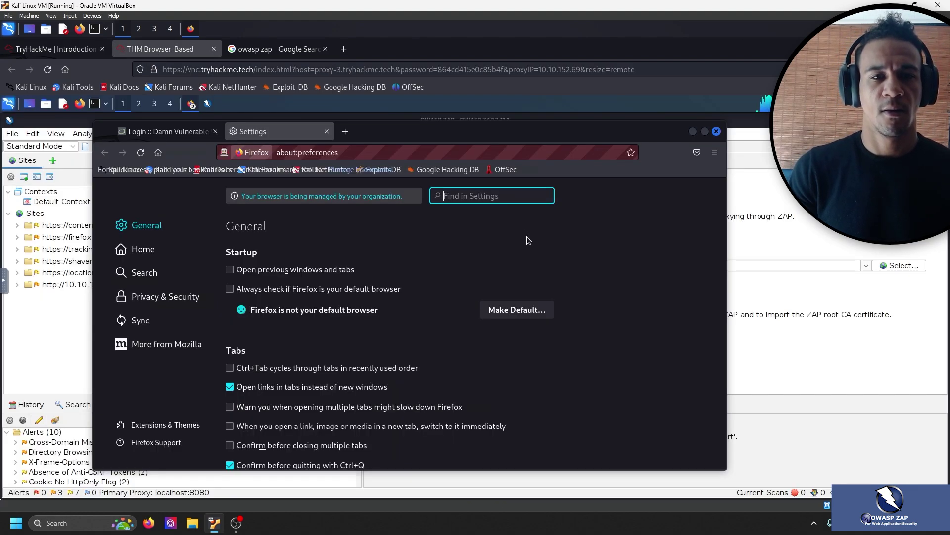
Close the proxied Firefox window, returning to ZAP's Manual Explore screen.
click(714, 152)
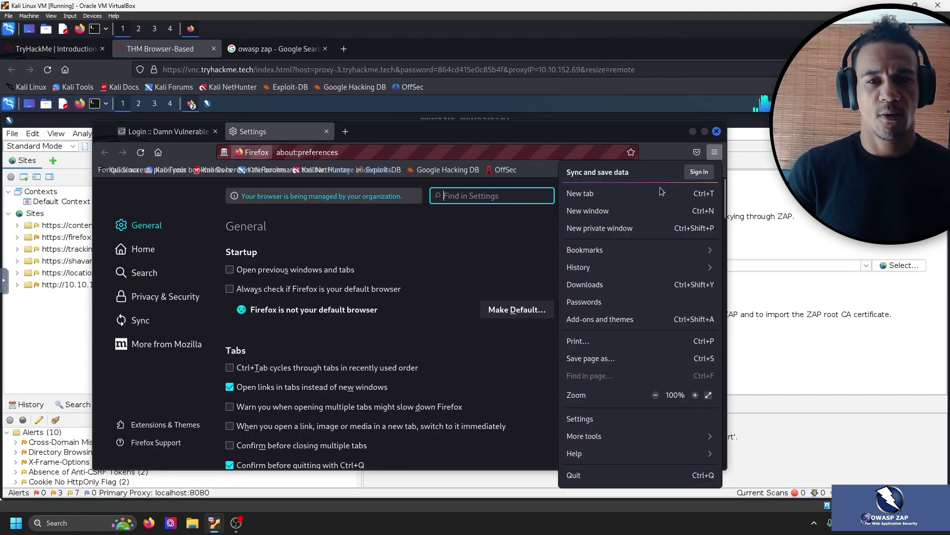
click(713, 134)
click(716, 131)
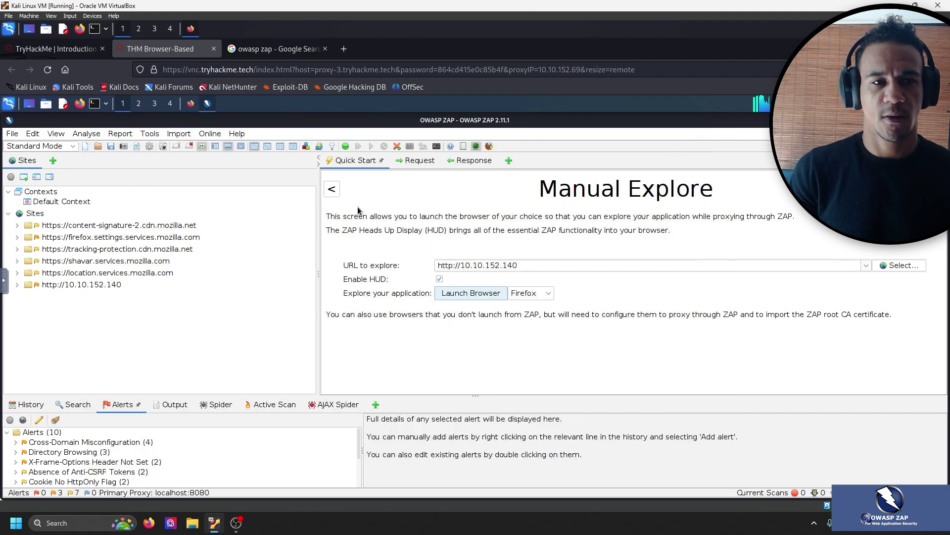
Check the File menu and return to the Quick Start welcome page.
click(16, 135)
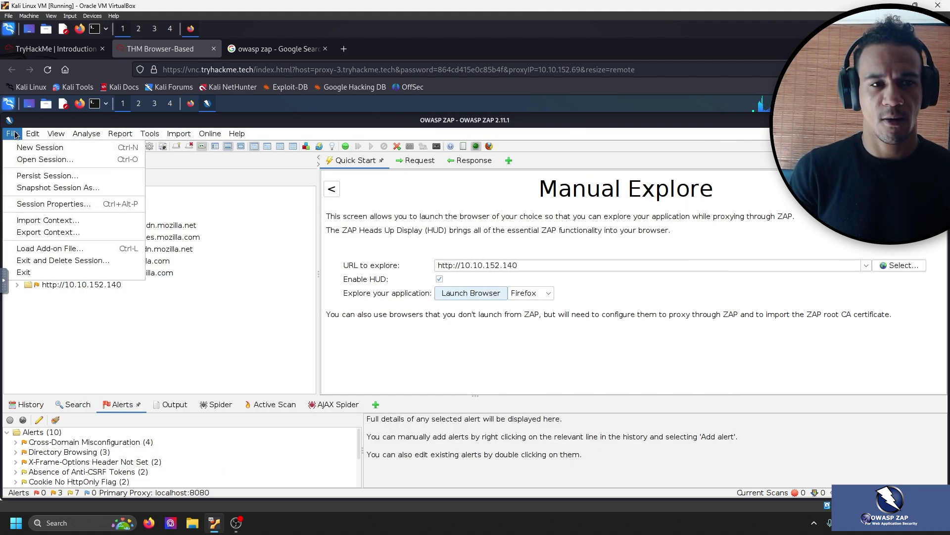
click(16, 135)
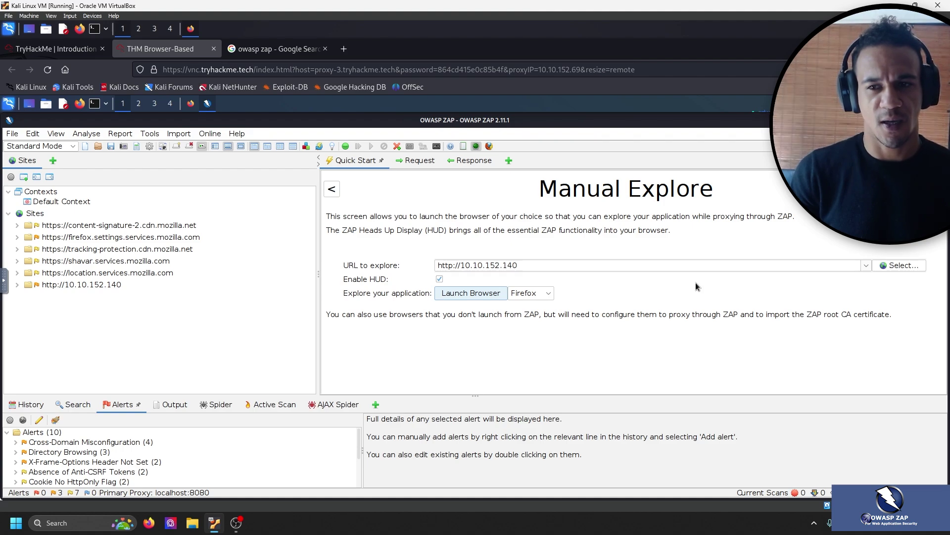
click(332, 189)
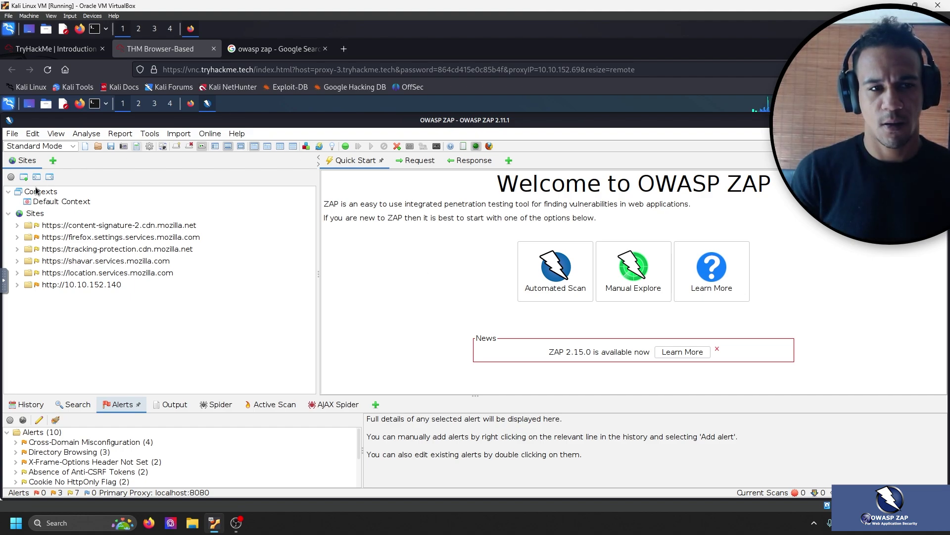
Look through the Edit and Online menus in ZAP's menu bar.
click(32, 133)
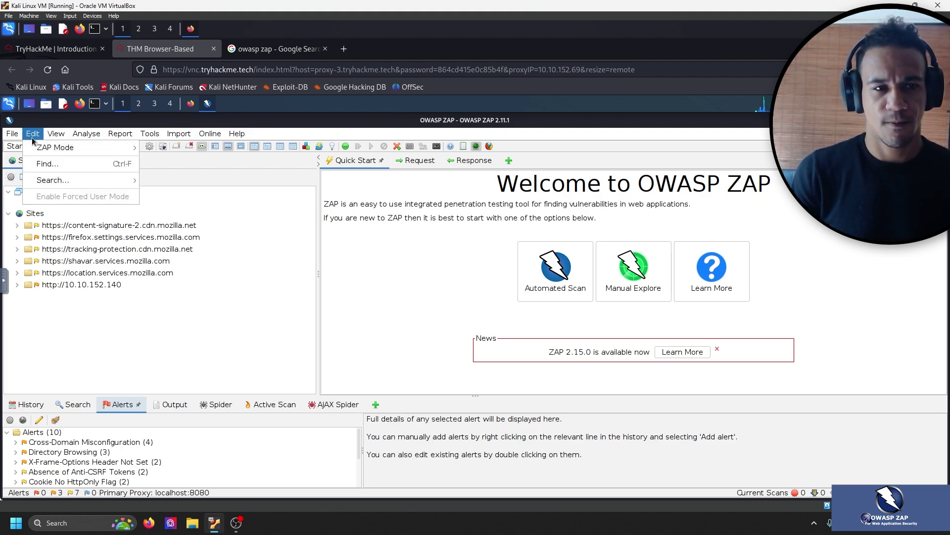
mouse_move(10, 135)
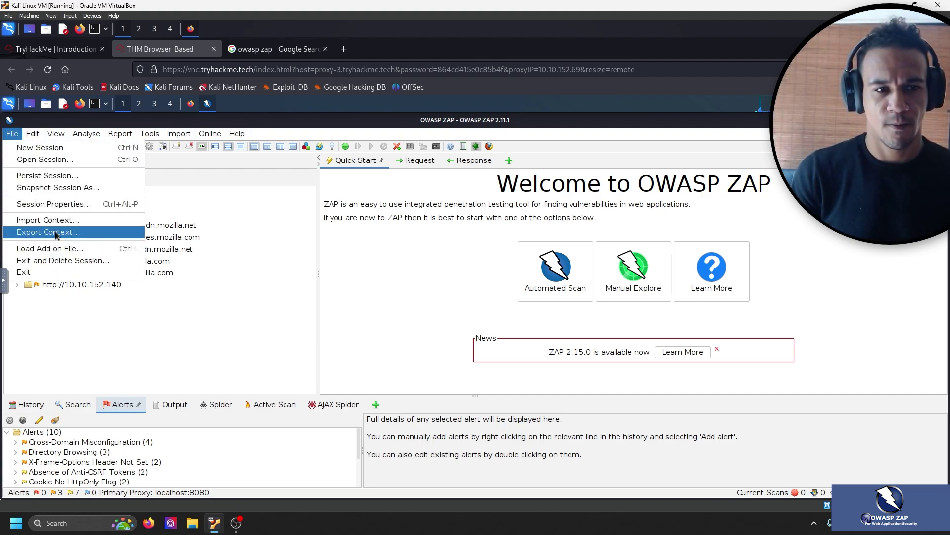
click(105, 346)
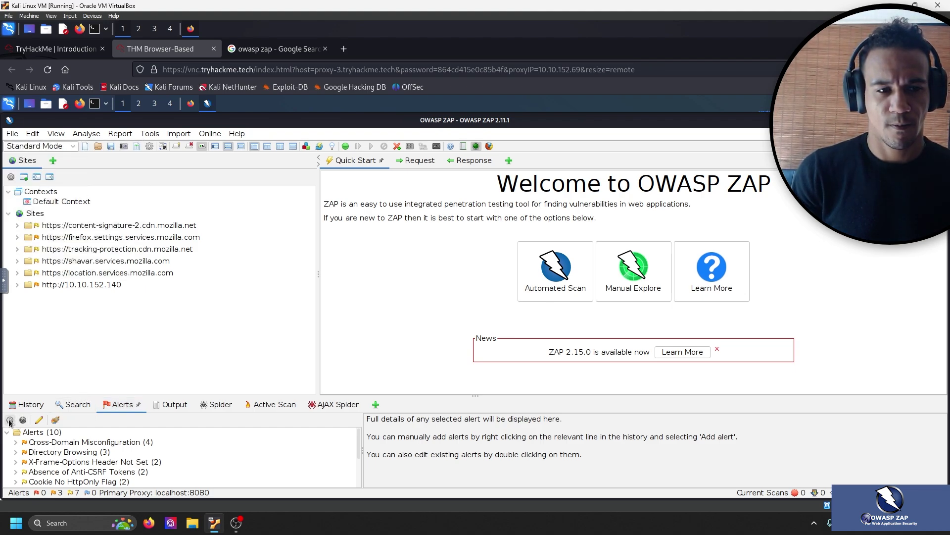
click(211, 134)
mouse_move(235, 133)
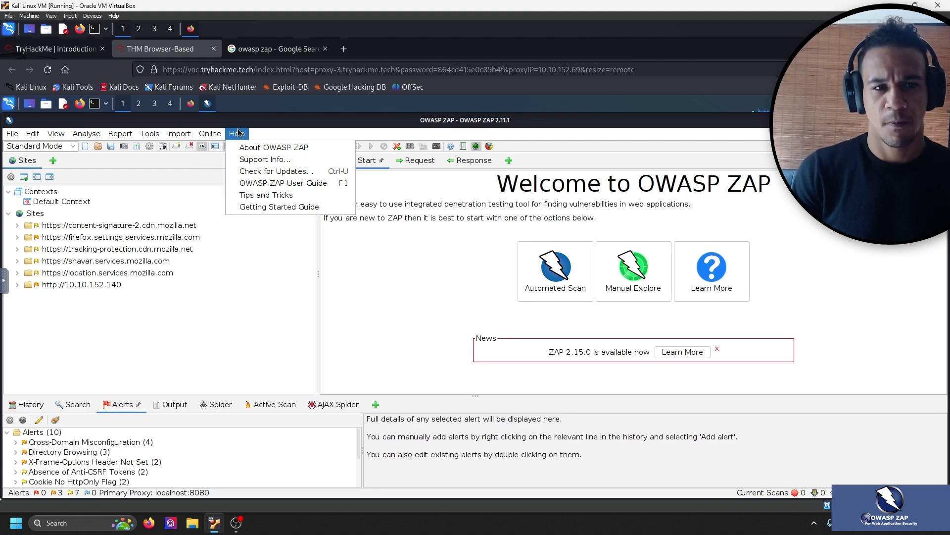
mouse_move(178, 137)
mouse_move(142, 134)
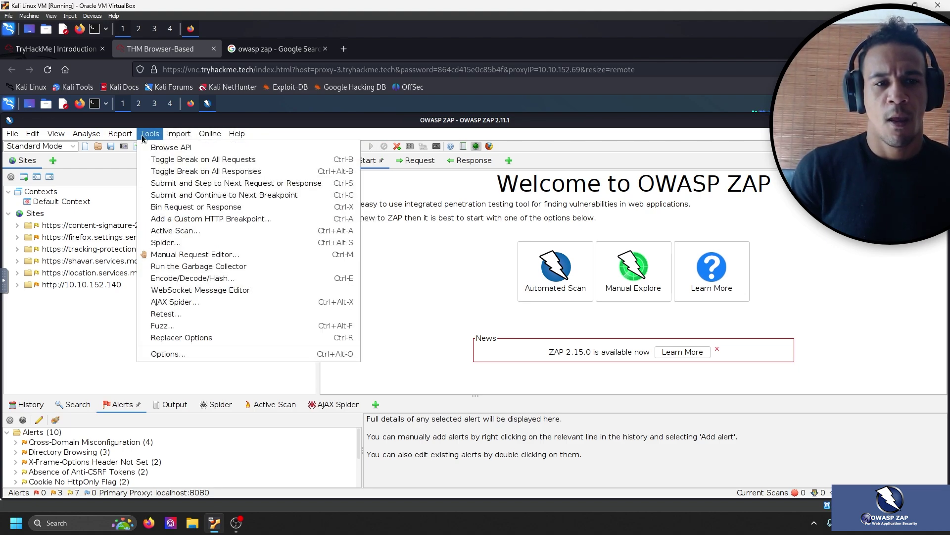
Open Tools > Options on the Local Proxies page, showing localhost on port 8080.
click(183, 356)
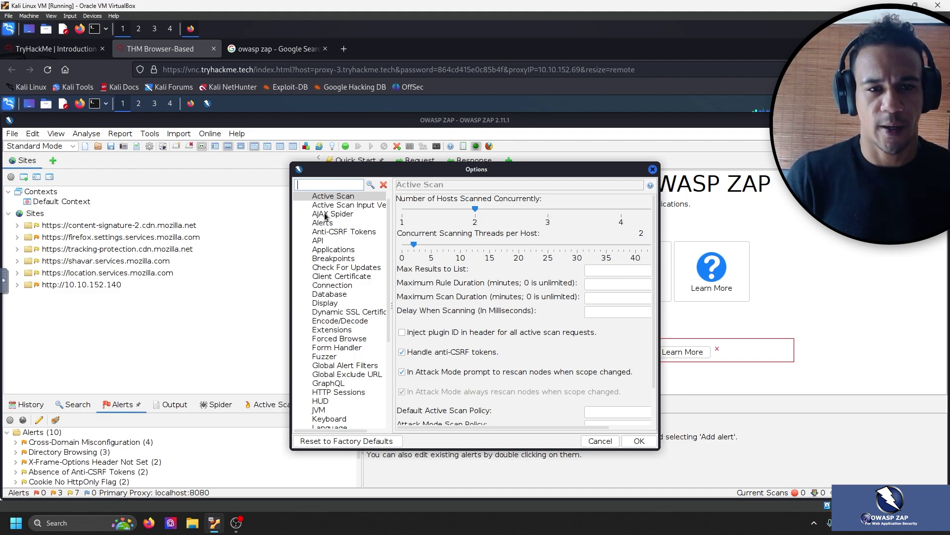
scroll(350, 275, down, 5)
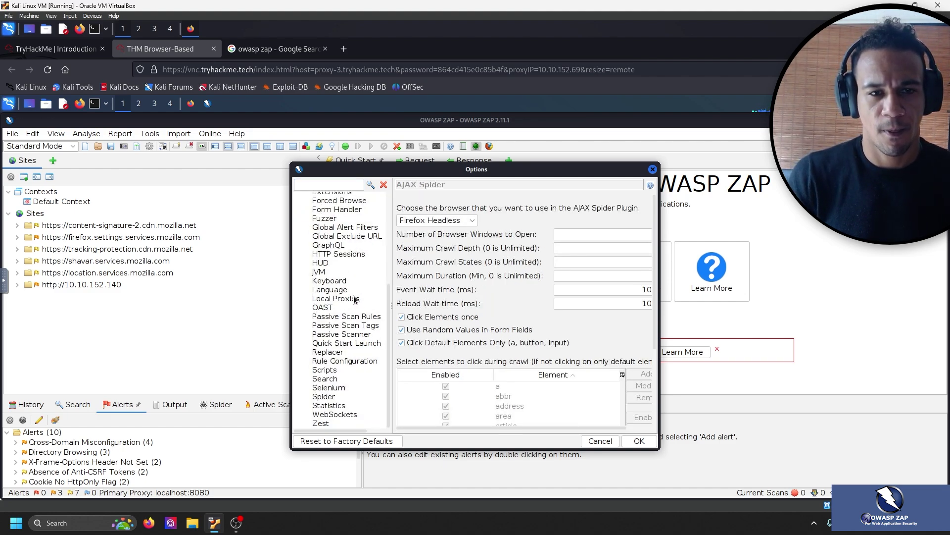
scroll(336, 227, up, 4)
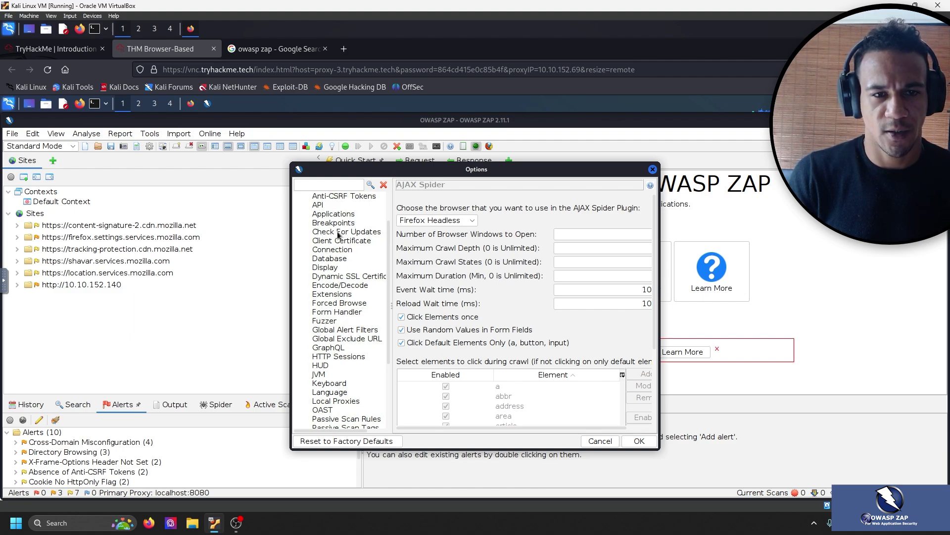
scroll(342, 287, down, 4)
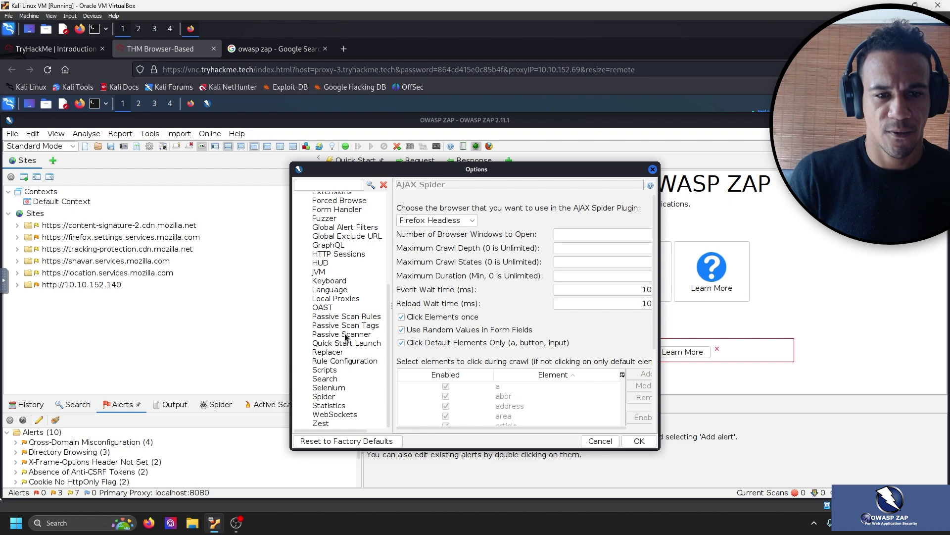
click(340, 298)
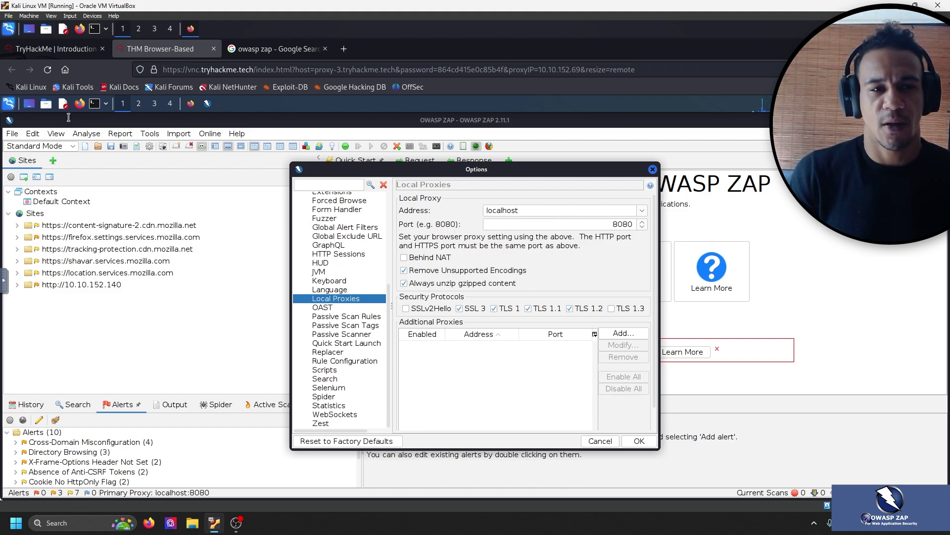
click(52, 55)
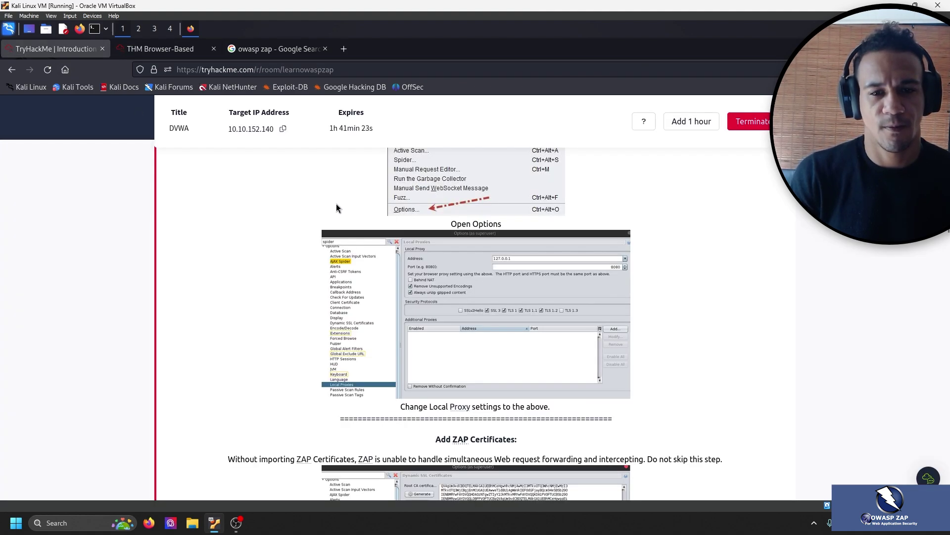
scroll(337, 208, down, 3)
scroll(265, 256, up, 10)
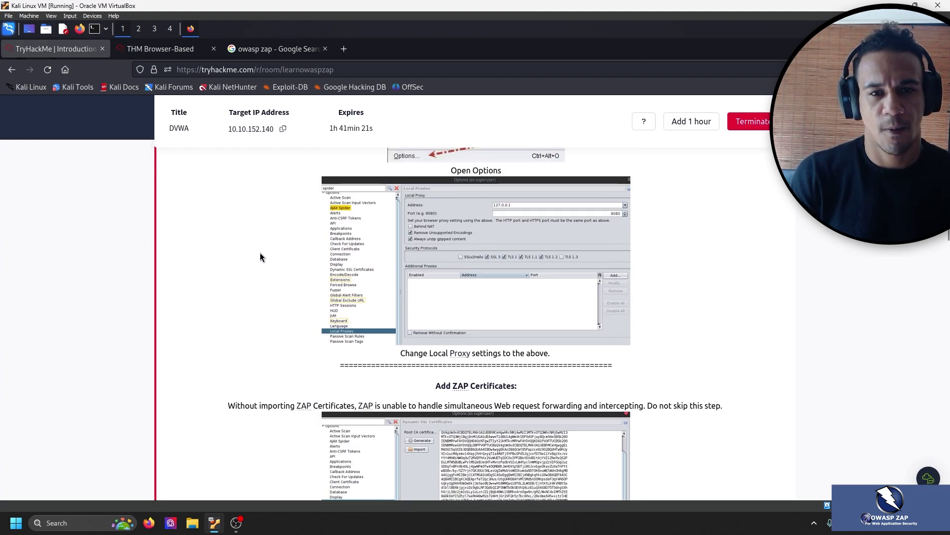
scroll(233, 257, down, 2)
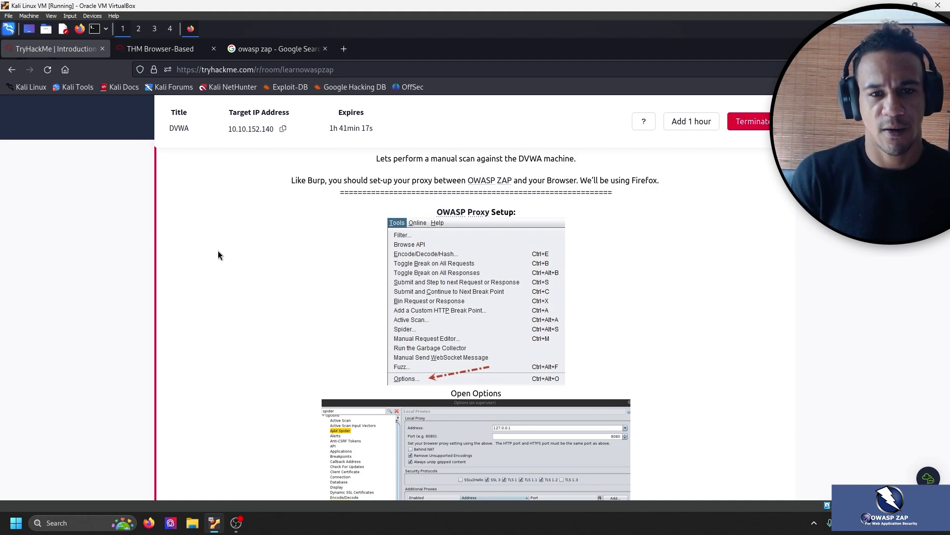
scroll(213, 250, down, 2)
scroll(208, 253, down, 1)
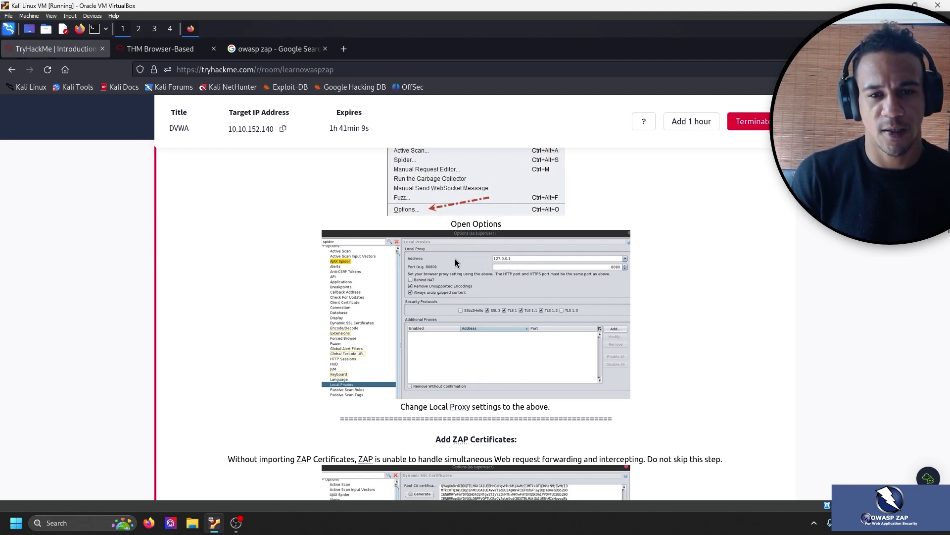
scroll(637, 249, down, 5)
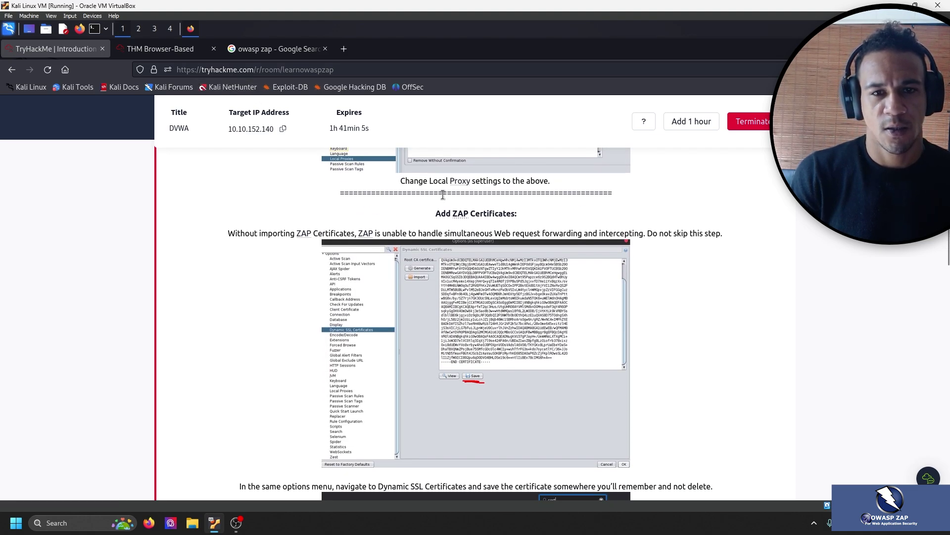
scroll(539, 302, up, 3)
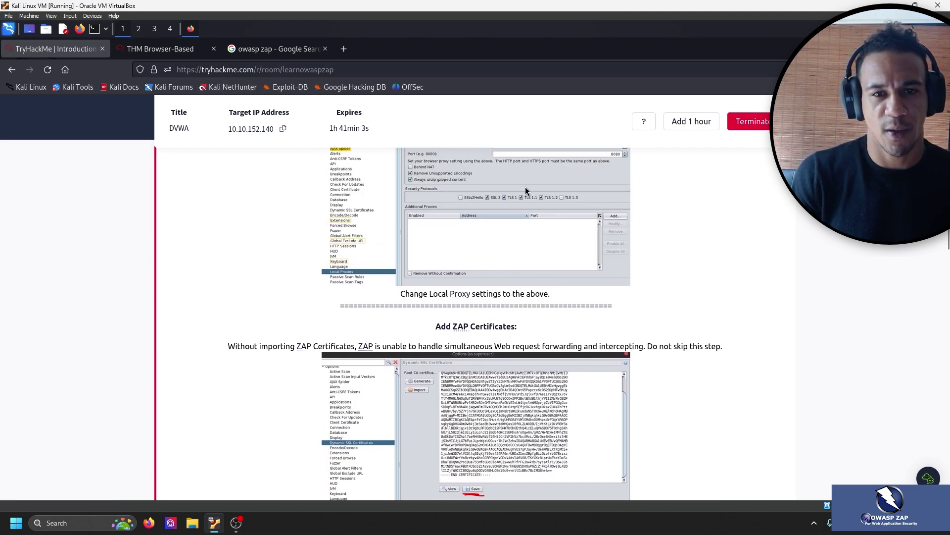
scroll(526, 191, up, 1)
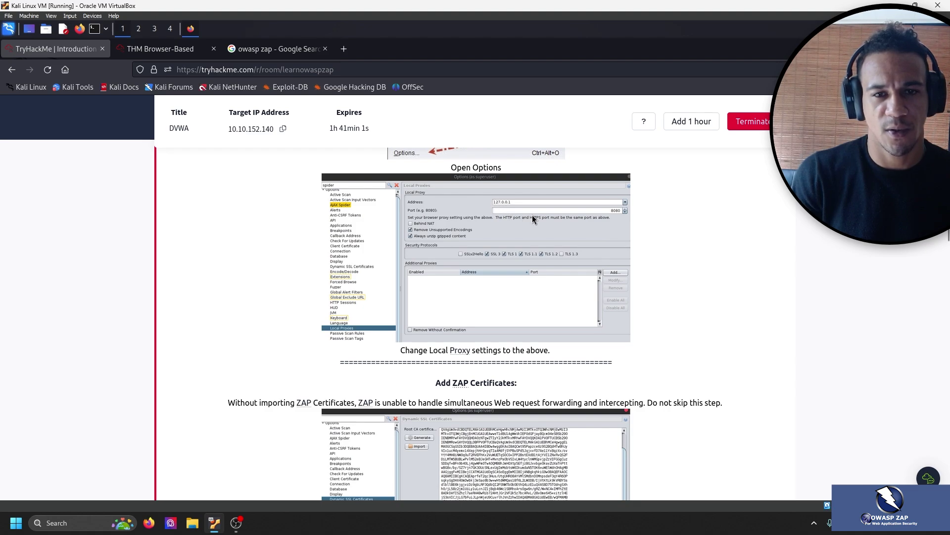
click(164, 53)
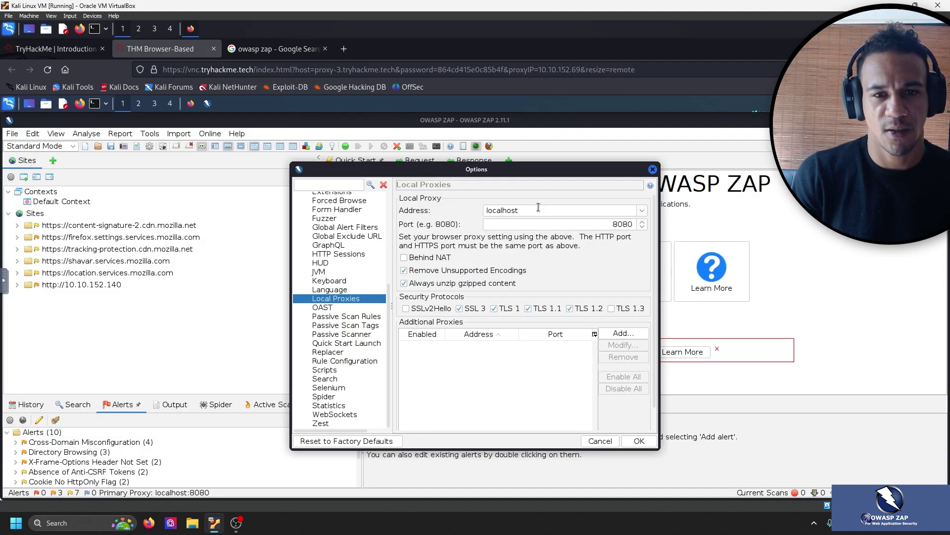
Replace the Local Proxy address localhost with 127.0.0.1, keeping port 8080.
double_click(537, 207)
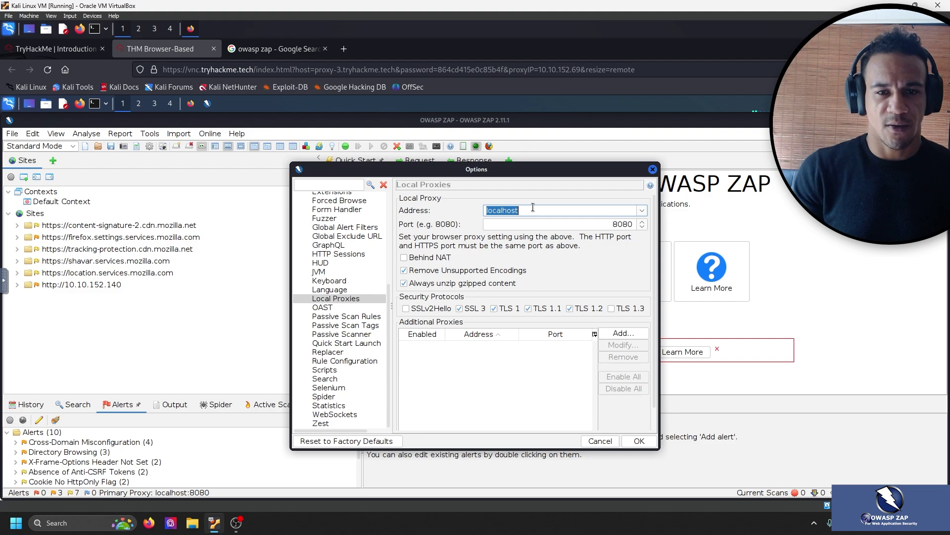
text(12)
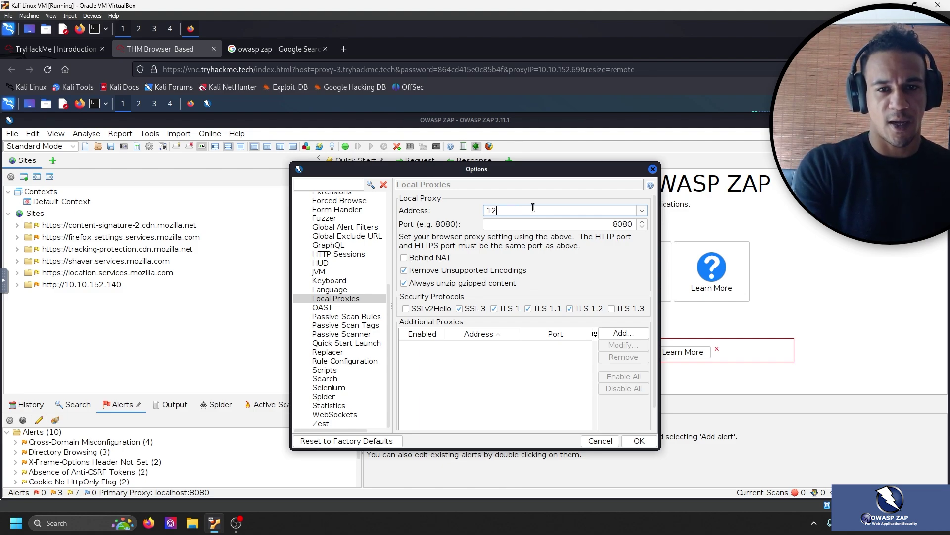
text(7.0.)
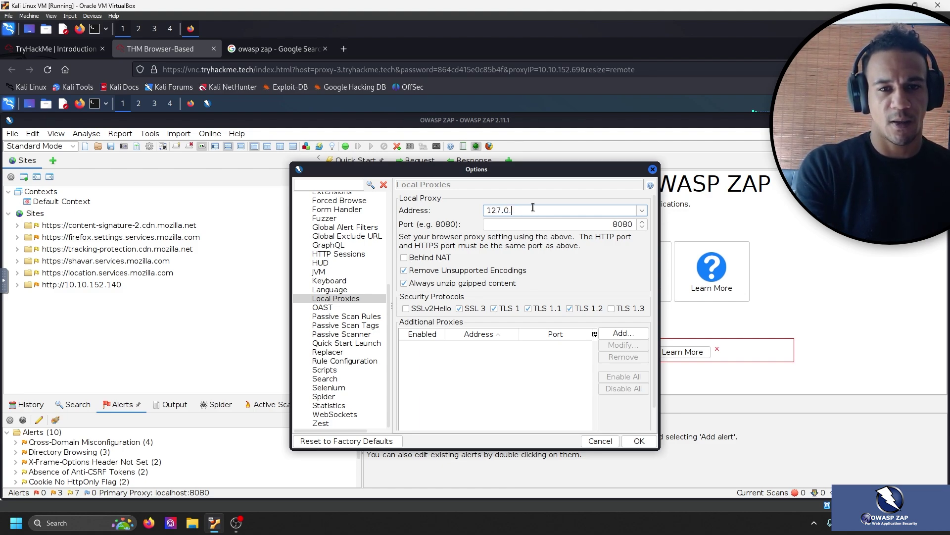
text(0.1)
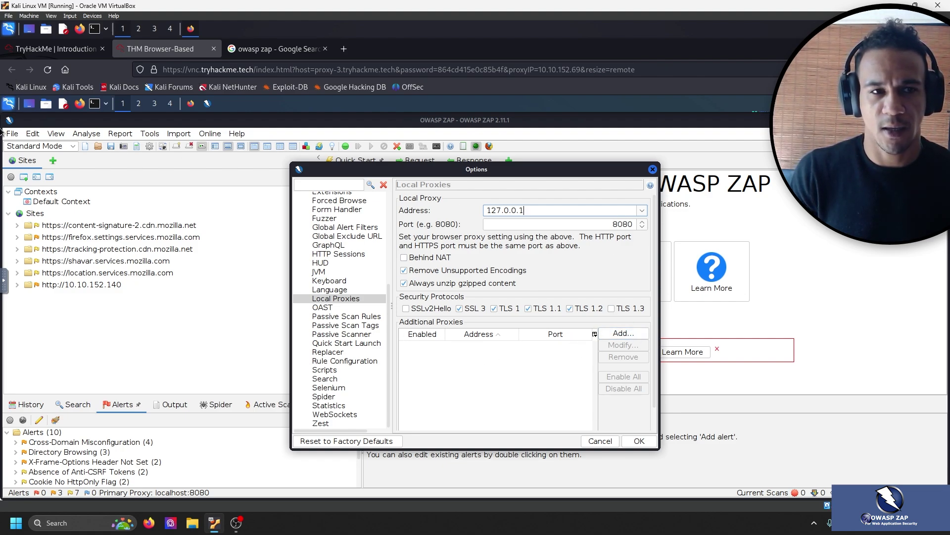
click(84, 46)
scroll(230, 235, down, 6)
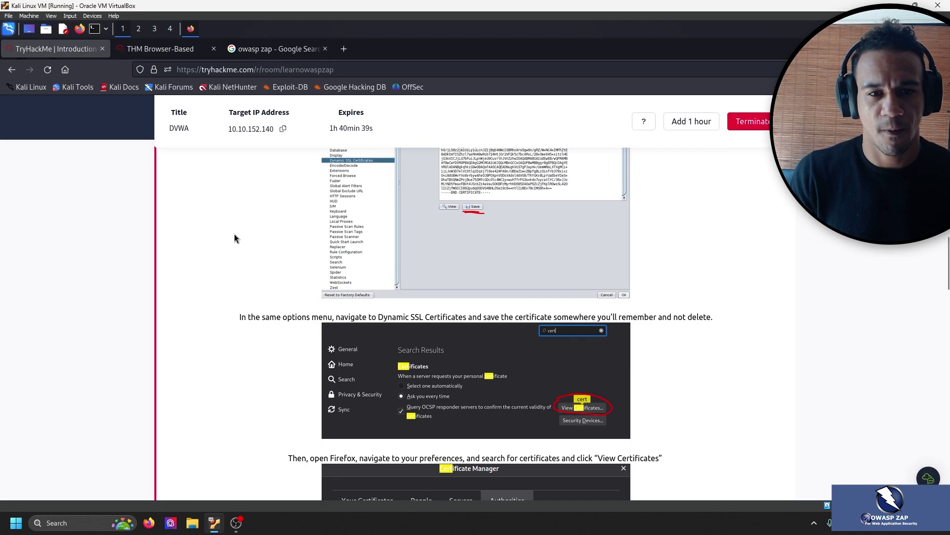
scroll(234, 234, up, 3)
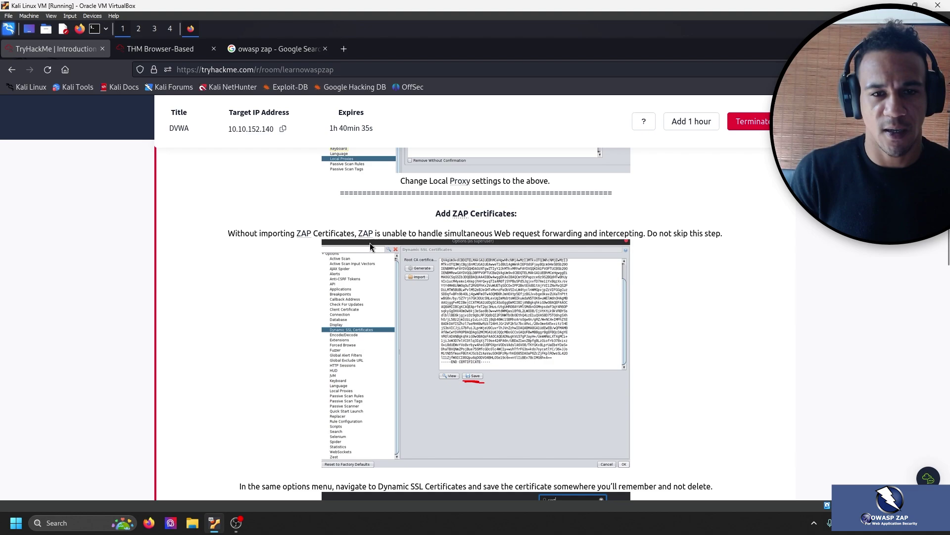
drag(402, 233, 743, 237)
click(700, 234)
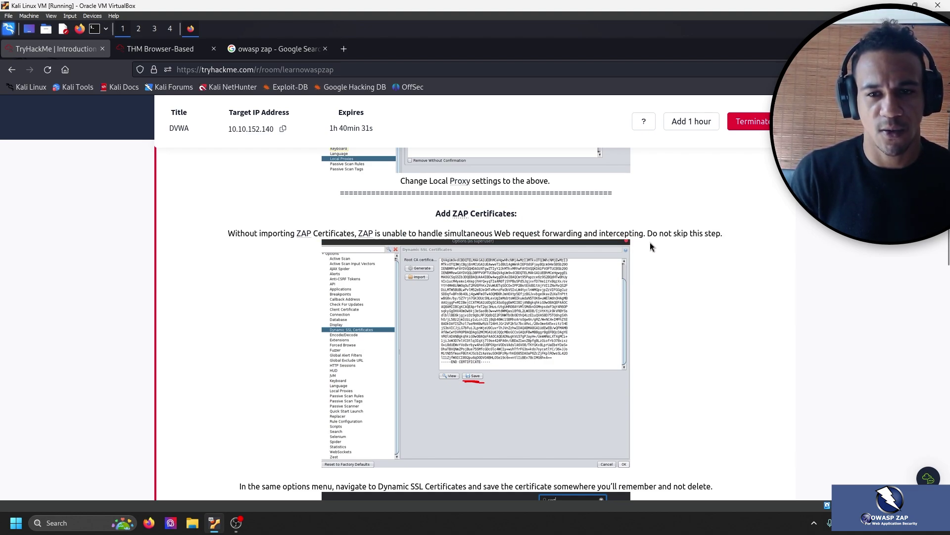
drag(646, 235, 729, 325)
click(730, 321)
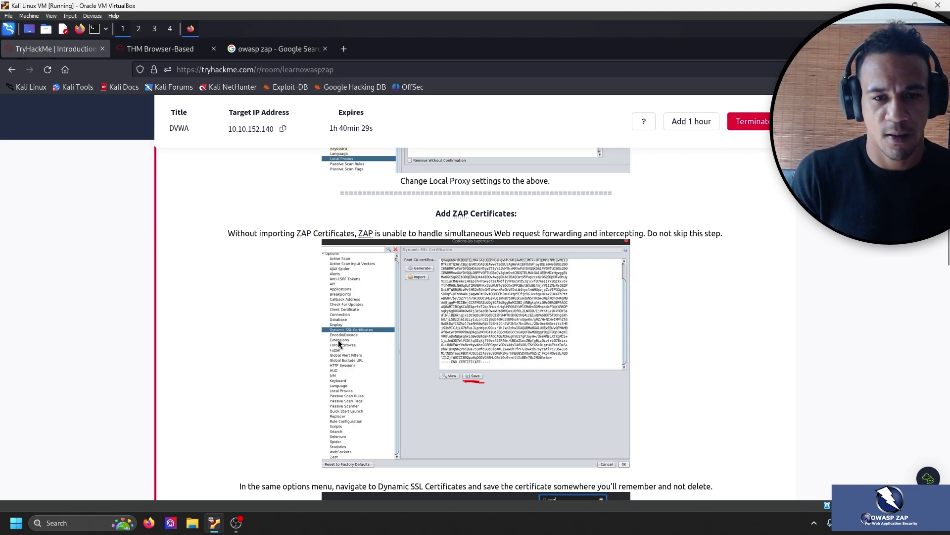
click(197, 57)
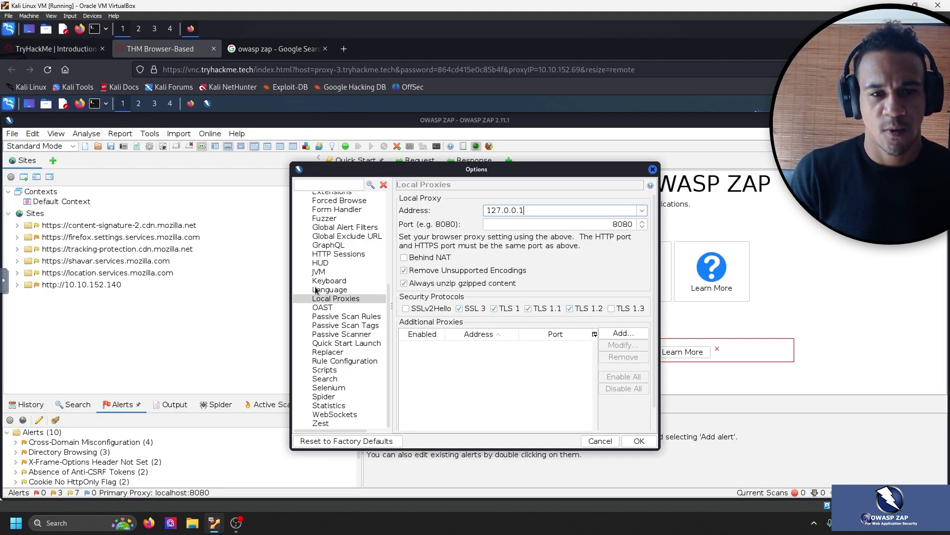
scroll(356, 329, up, 3)
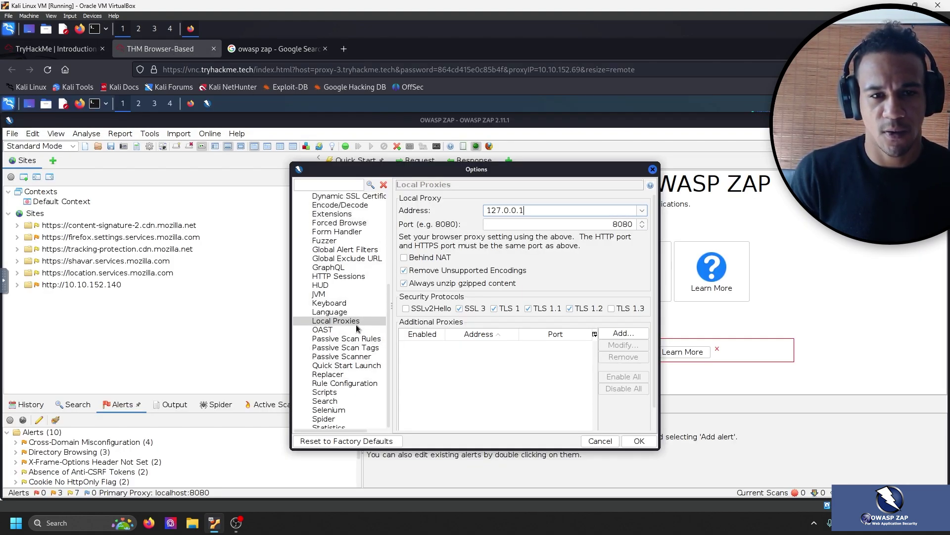
Open Dynamic SSL Certificates and check the room's certificate-saving instructions.
click(354, 250)
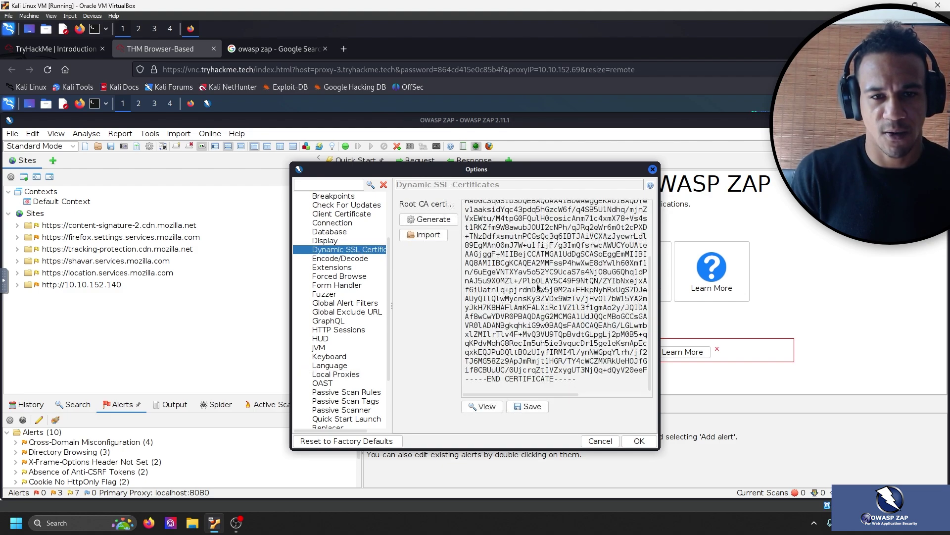
click(74, 49)
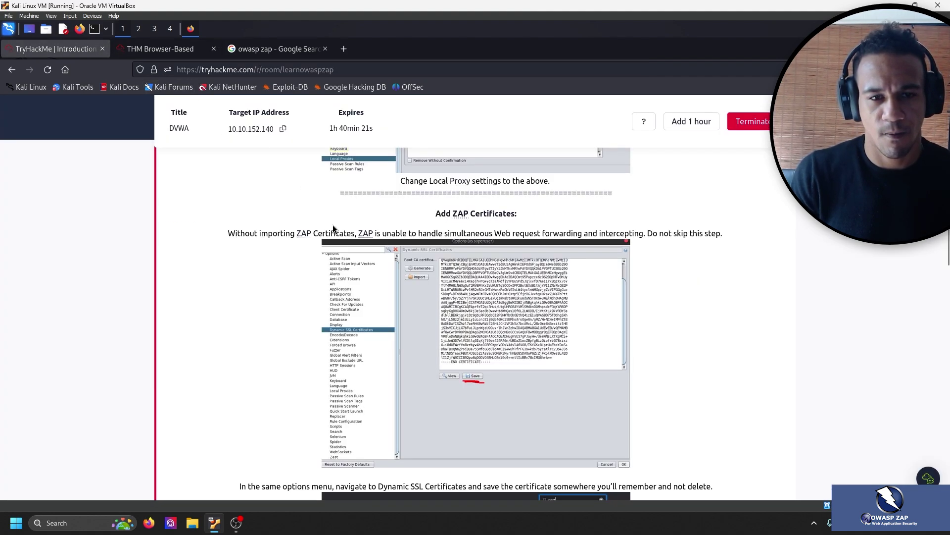
click(159, 48)
Save the root CA certificate to the Desktop as owasp_zap_root_ca.cer, then return to the room.
click(529, 407)
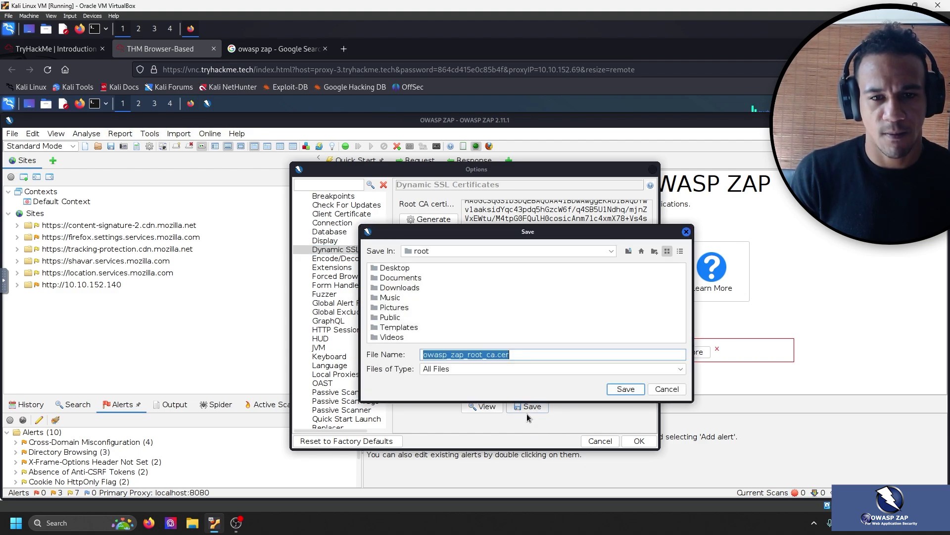
click(399, 268)
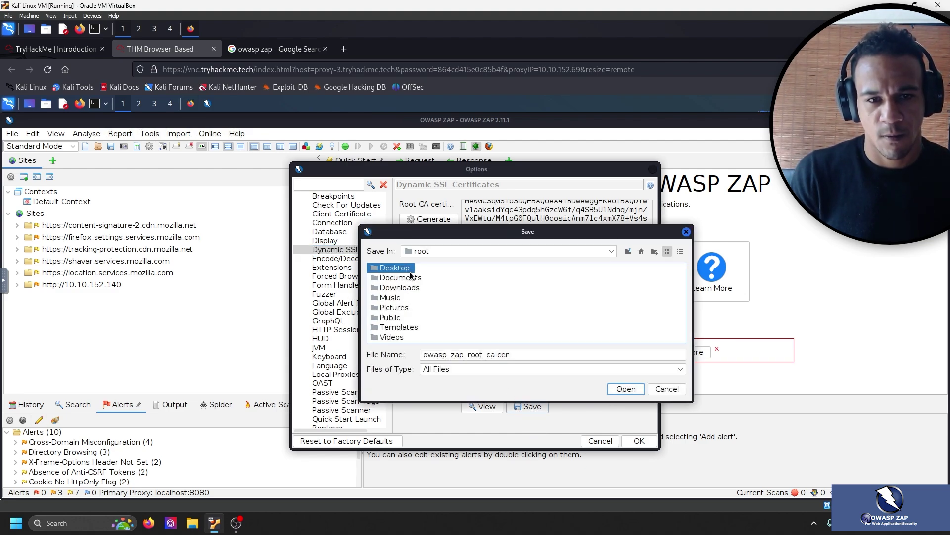
click(633, 390)
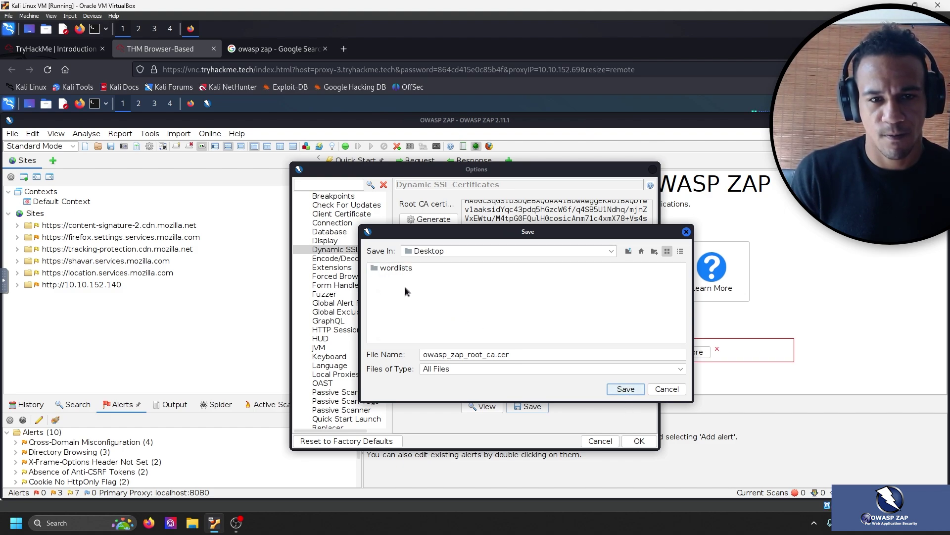
click(638, 388)
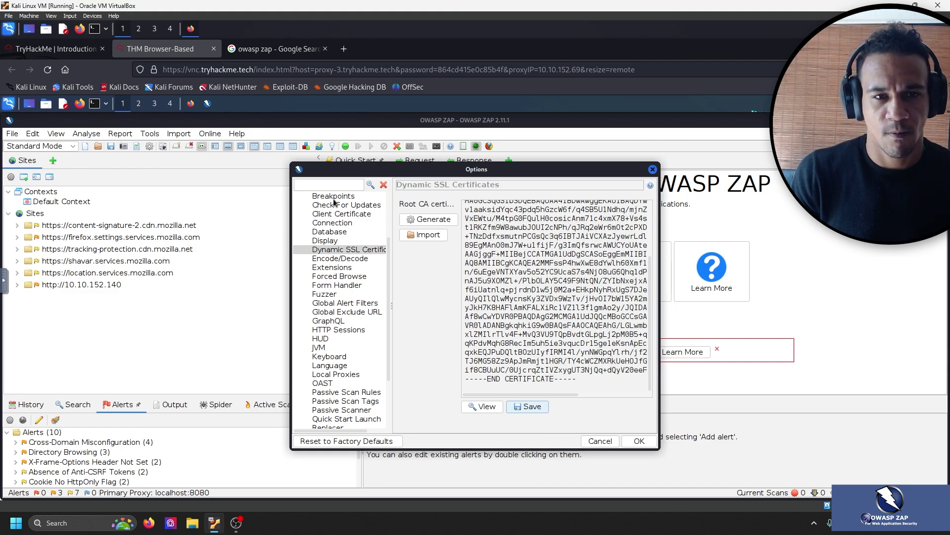
click(55, 48)
scroll(170, 195, down, 5)
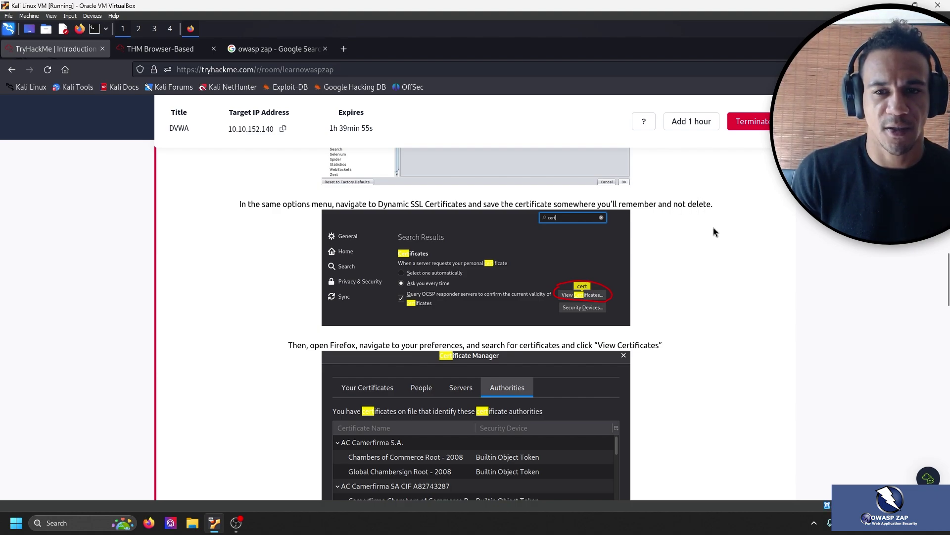
Read the room's Firefox certificate-import instructions.
scroll(713, 227, down, 3)
scroll(712, 229, down, 1)
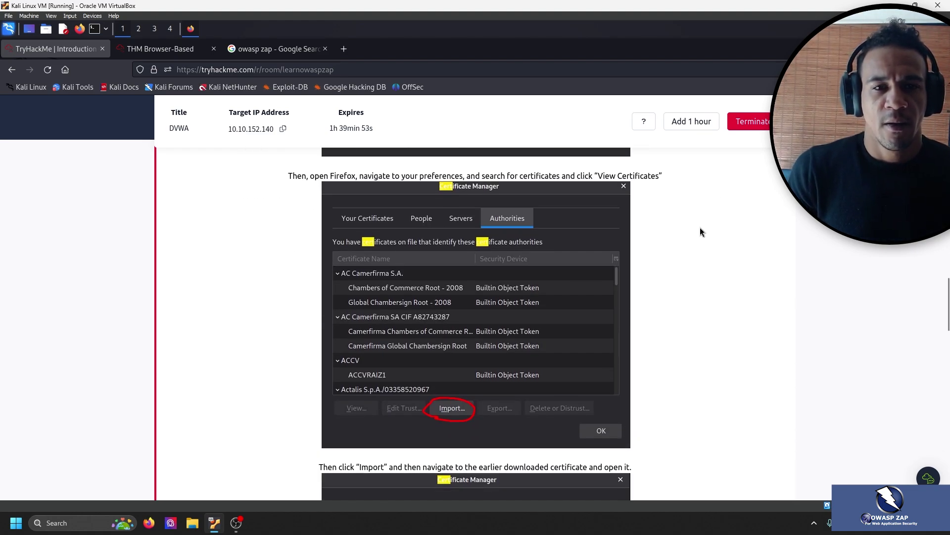
drag(361, 181, 693, 180)
click(702, 223)
drag(463, 176, 729, 180)
click(722, 216)
Open Firefox Settings > Privacy & Security and scroll to the Certificates section.
click(178, 52)
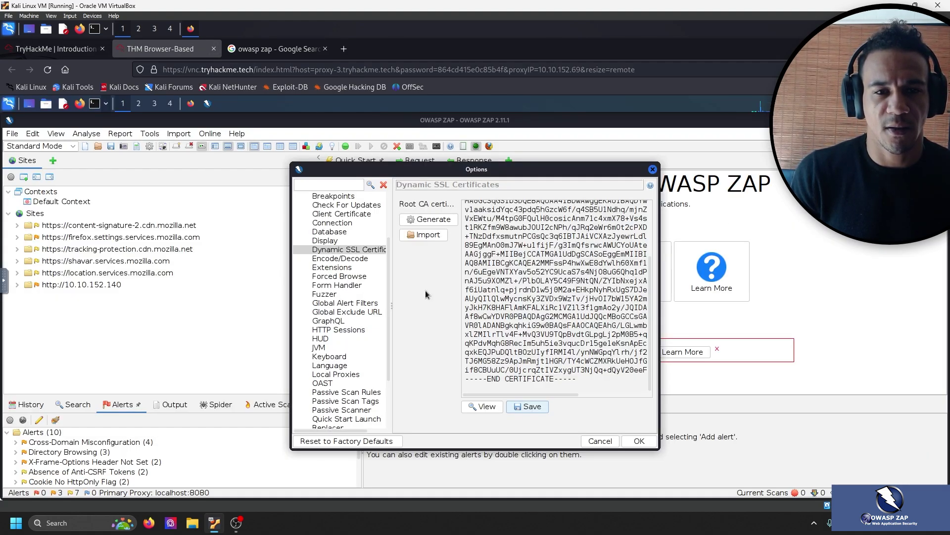
click(190, 103)
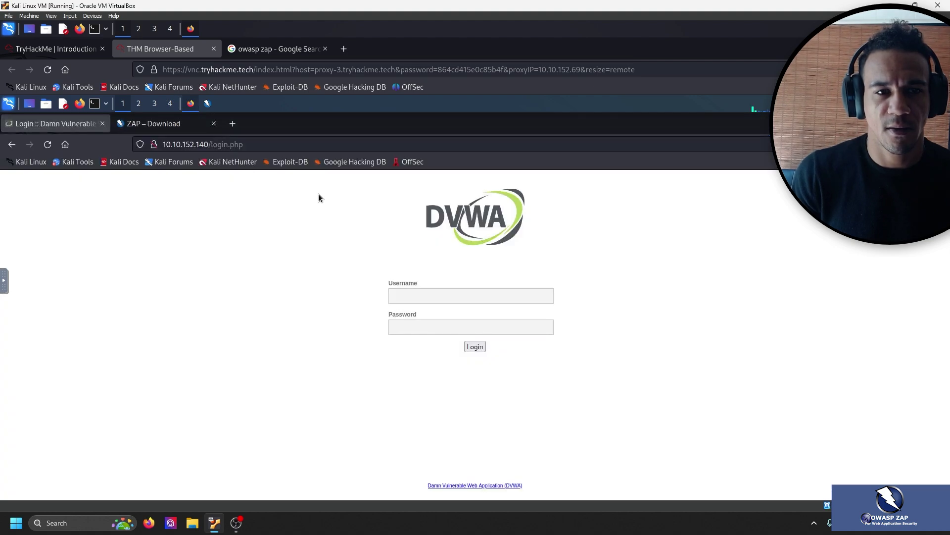
click(937, 144)
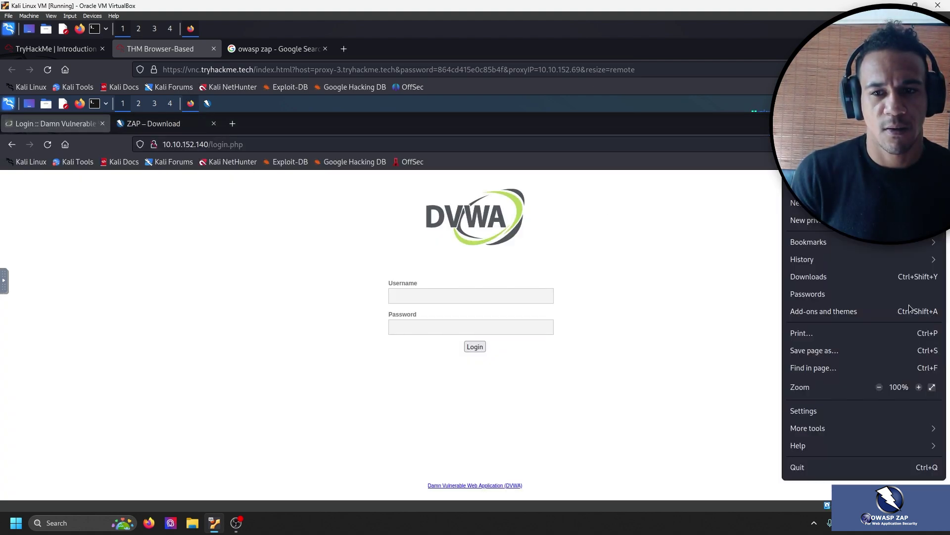
click(808, 422)
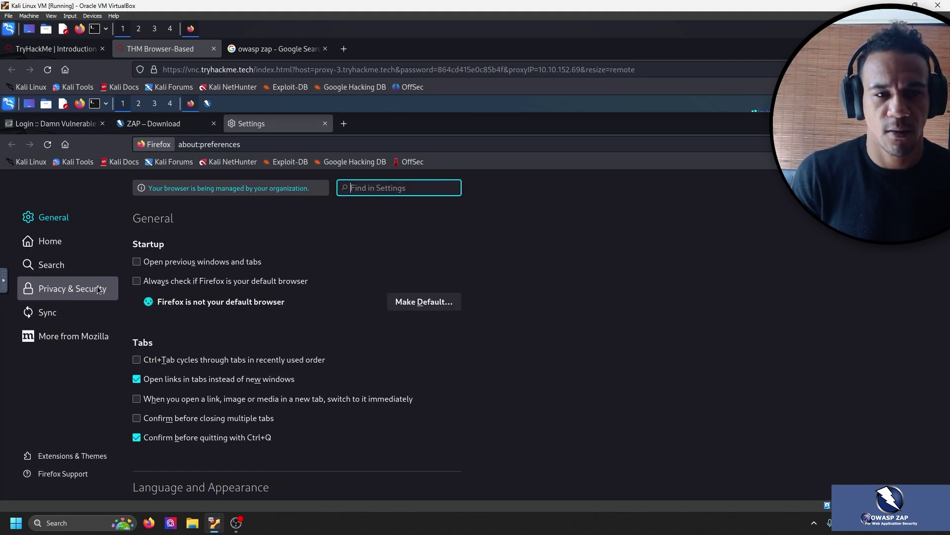
click(73, 289)
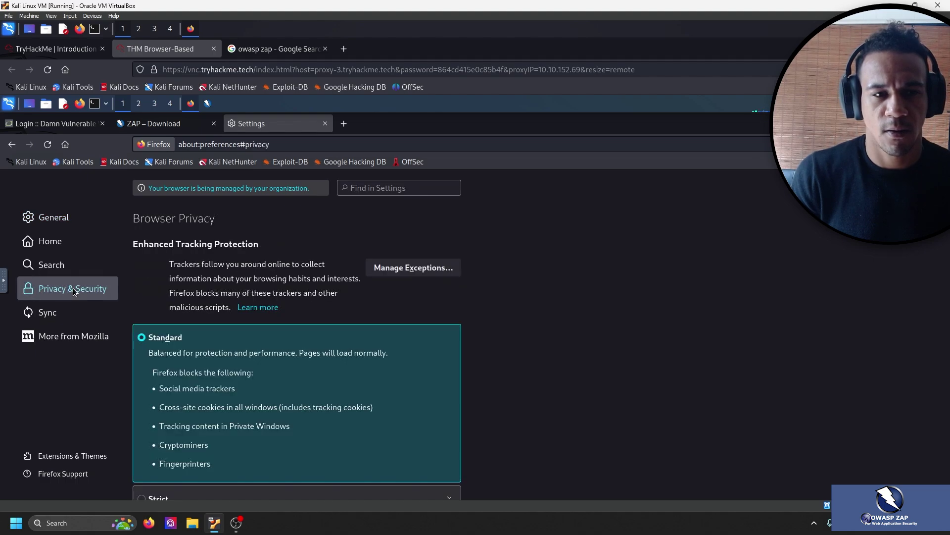
scroll(339, 263, down, 5)
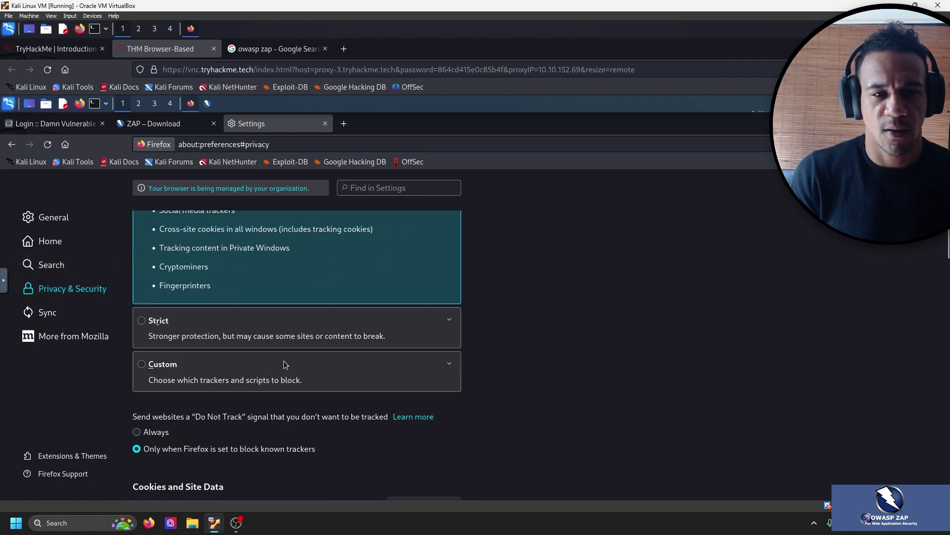
scroll(288, 358, down, 10)
scroll(308, 328, down, 9)
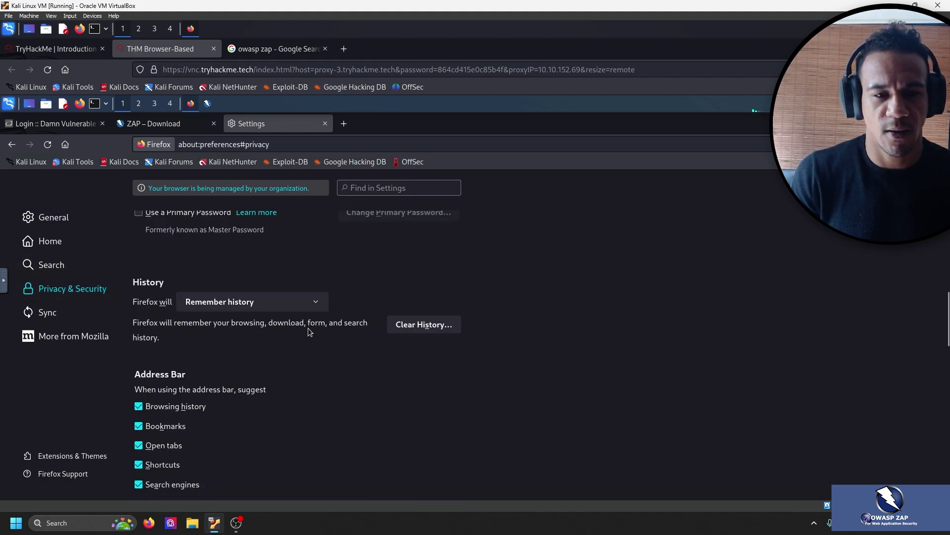
scroll(311, 329, down, 10)
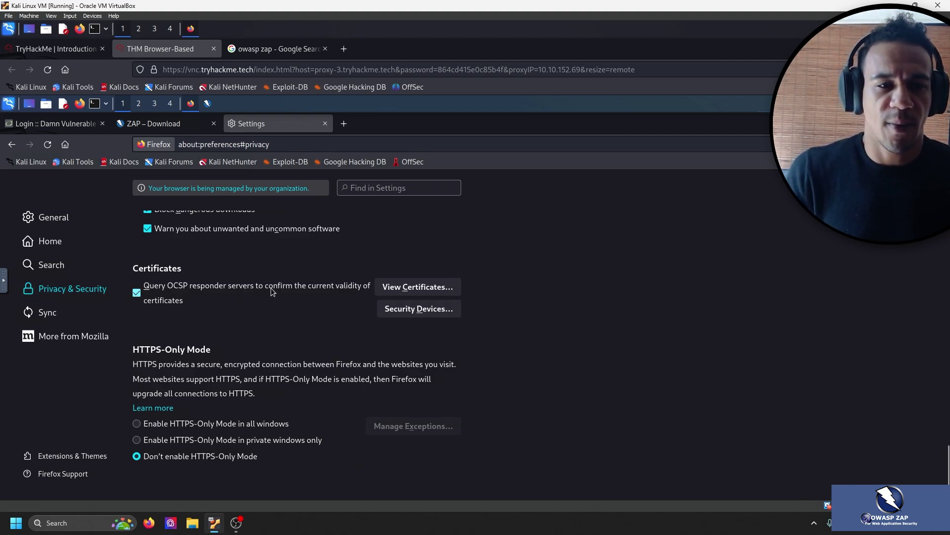
Import owasp_zap_root_ca.cer from the Desktop through View Certificates.
click(437, 290)
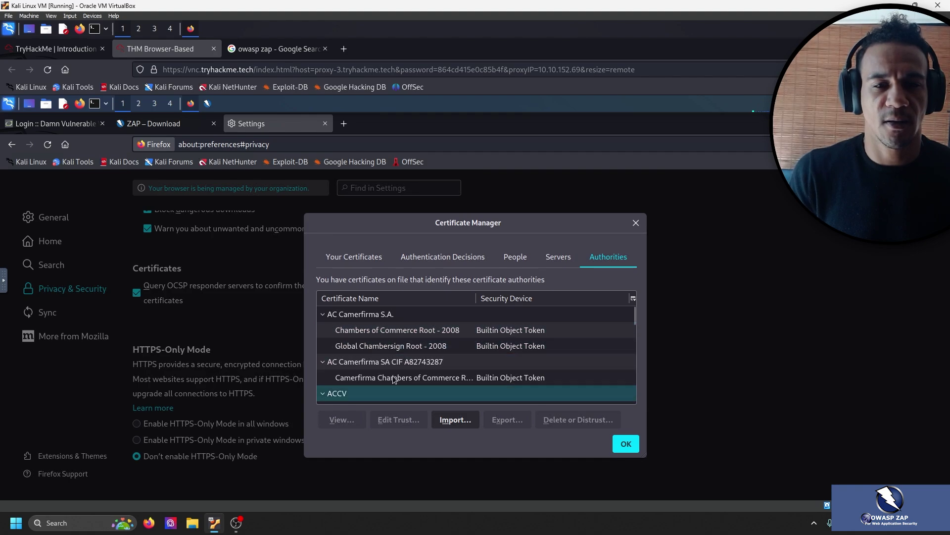
click(447, 422)
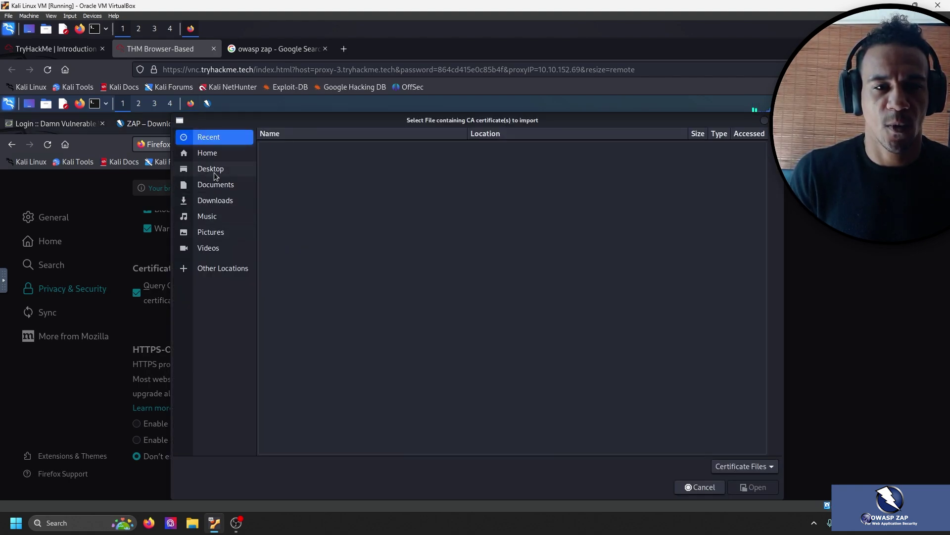
click(214, 171)
click(321, 180)
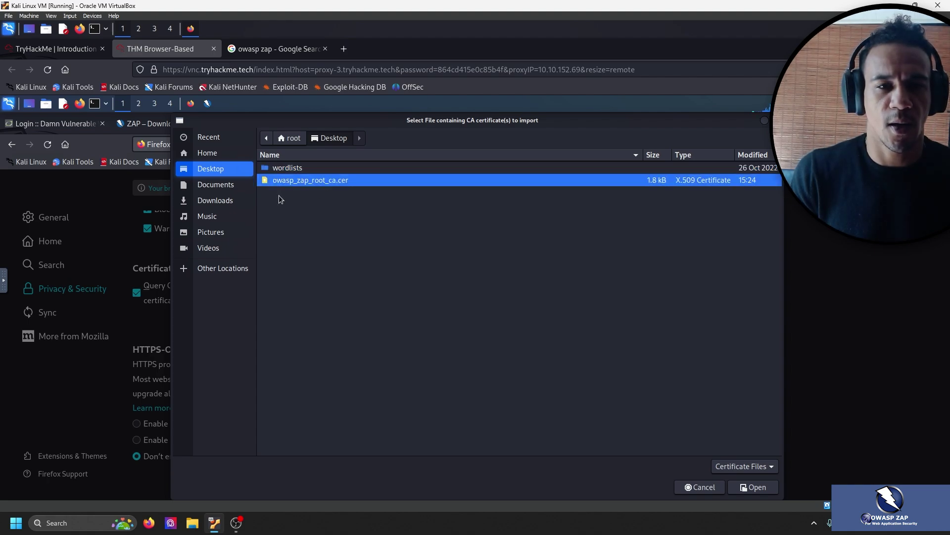
click(748, 490)
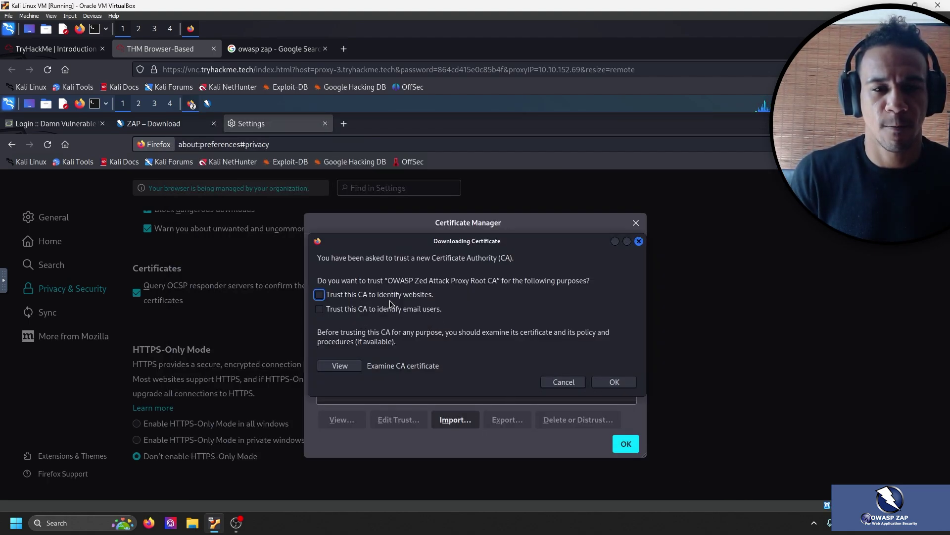
Trust the ZAP root CA for websites and email users, close Certificate Manager, and revisit the room.
click(55, 49)
scroll(286, 308, down, 5)
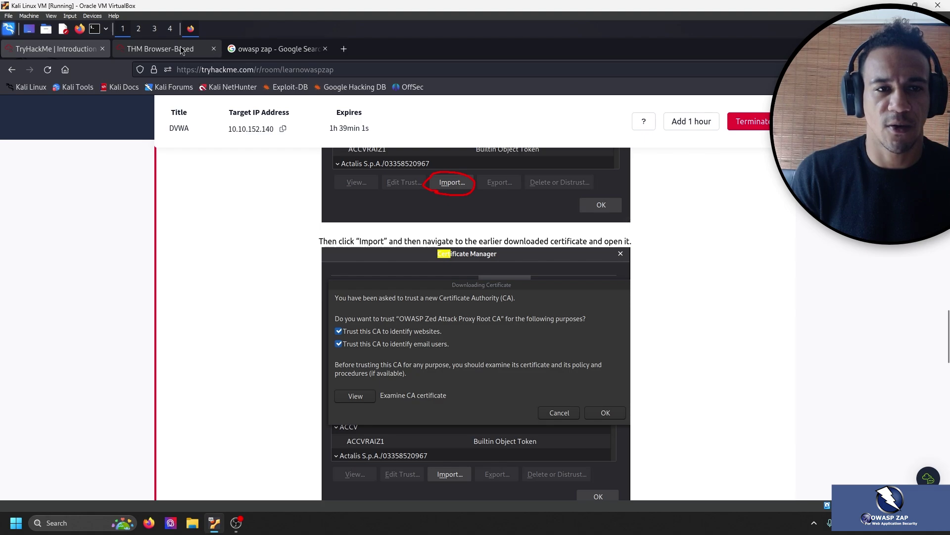
click(198, 51)
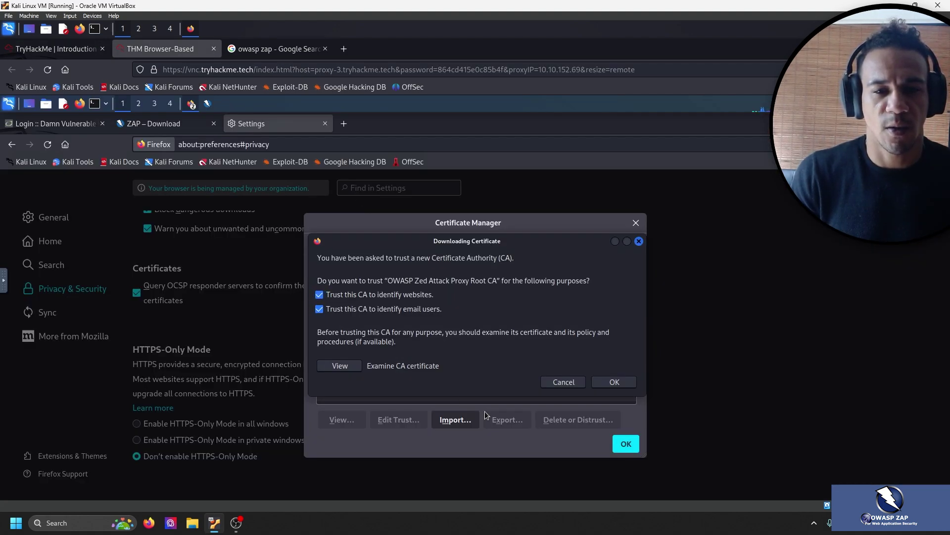
click(614, 382)
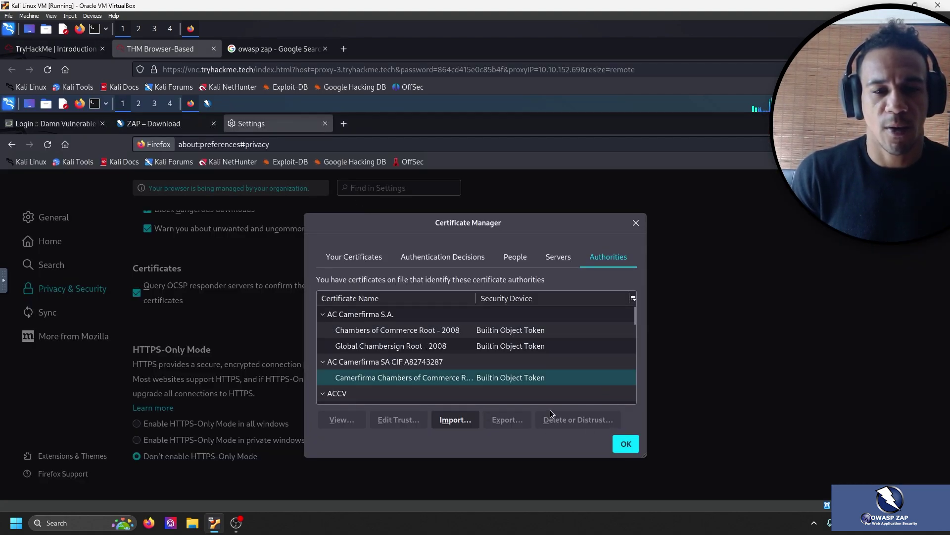
click(625, 444)
click(55, 49)
scroll(273, 273, down, 5)
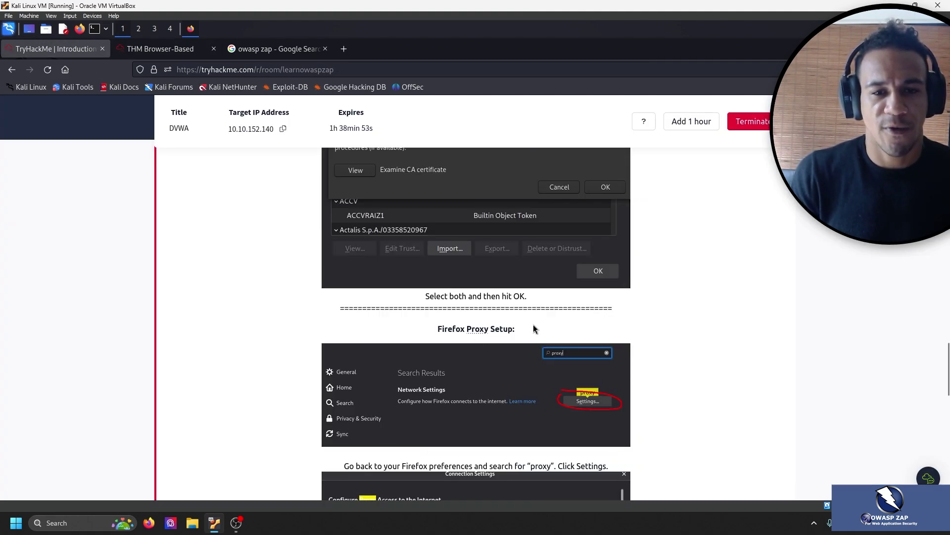
Return to the Kali VM's Firefox settings page.
scroll(675, 303, down, 2)
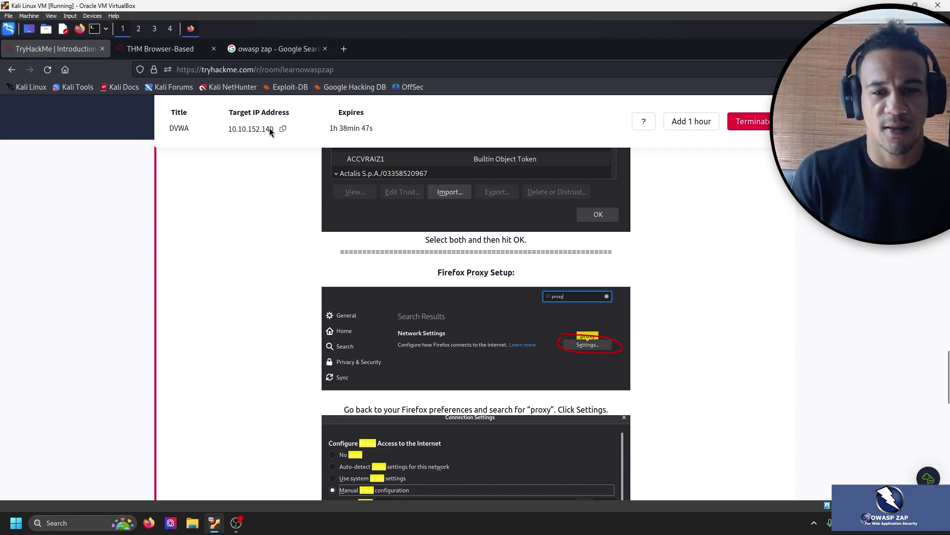
click(149, 48)
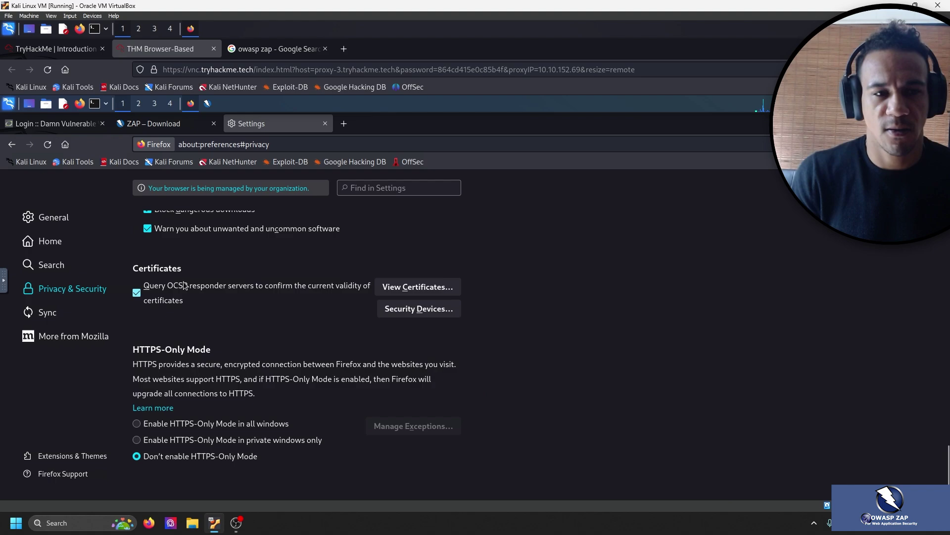
scroll(234, 260, up, 10)
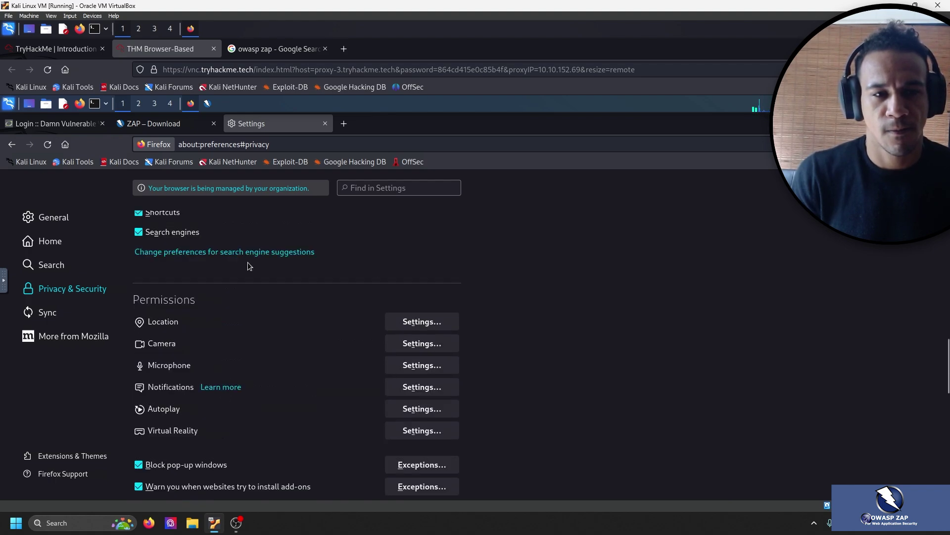
scroll(249, 266, up, 10)
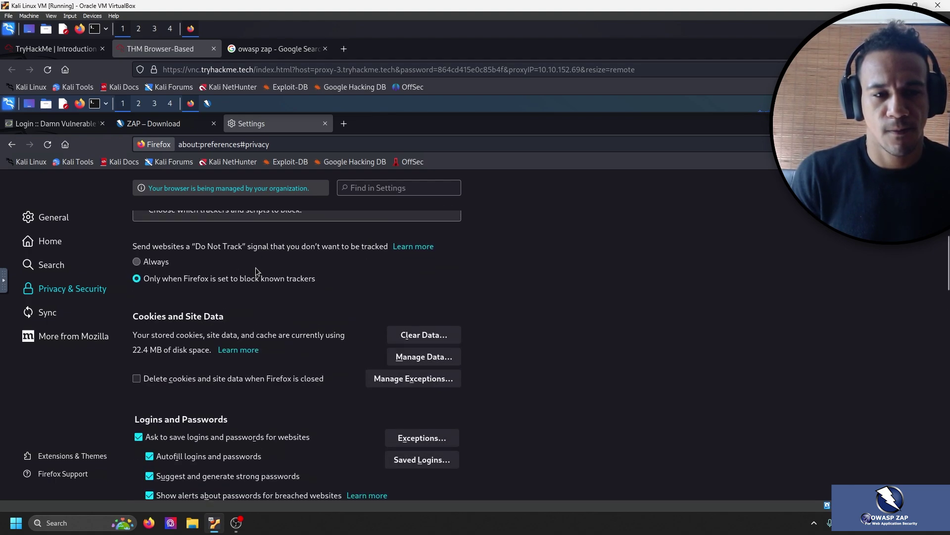
scroll(256, 271, up, 8)
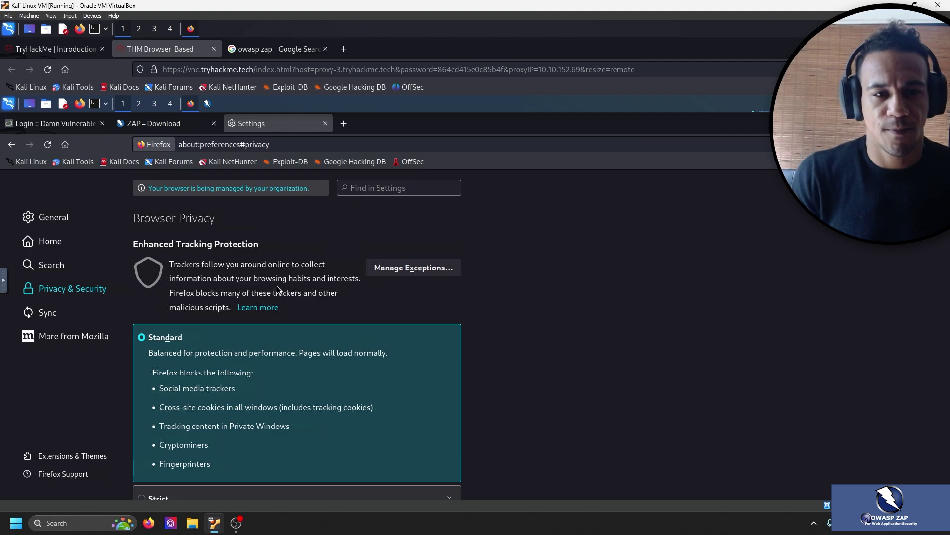
scroll(297, 293, down, 20)
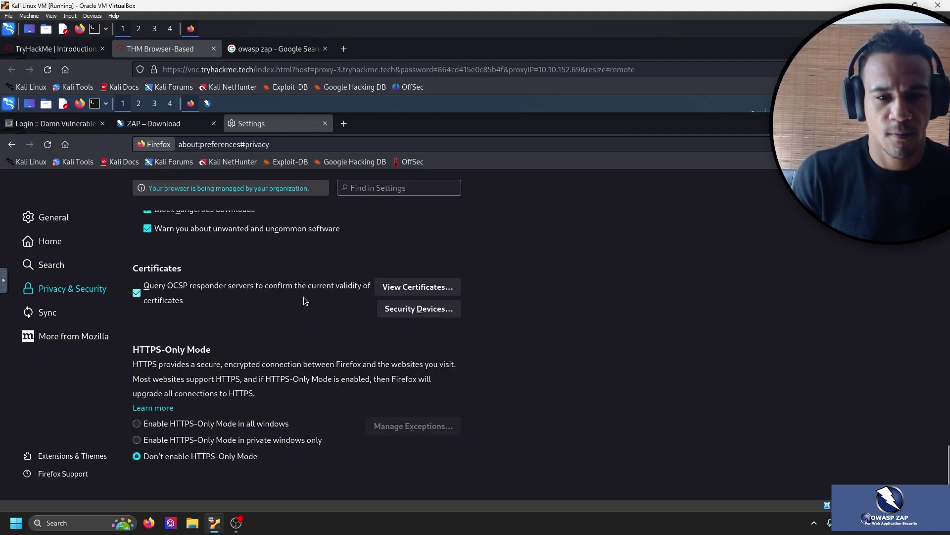
scroll(305, 300, up, 5)
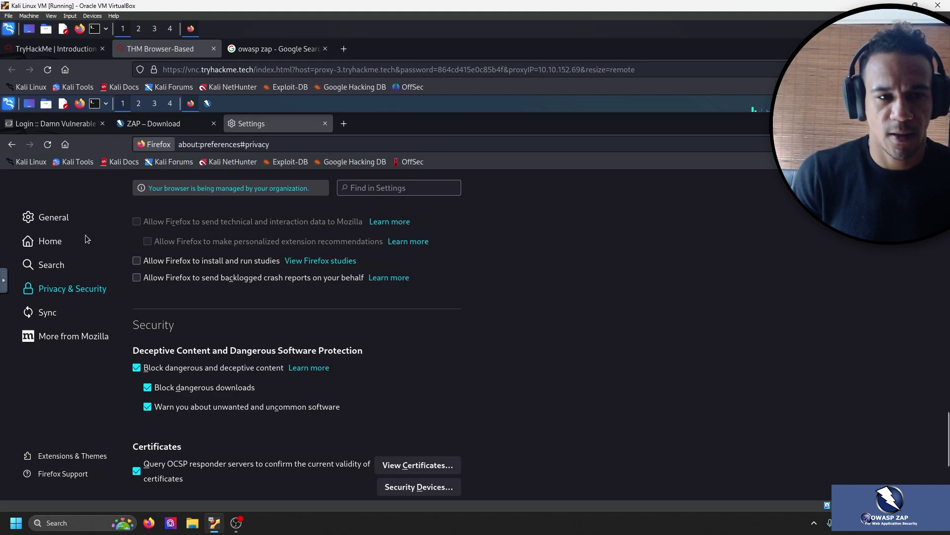
Select General settings and scroll down to the Network Settings section.
click(76, 223)
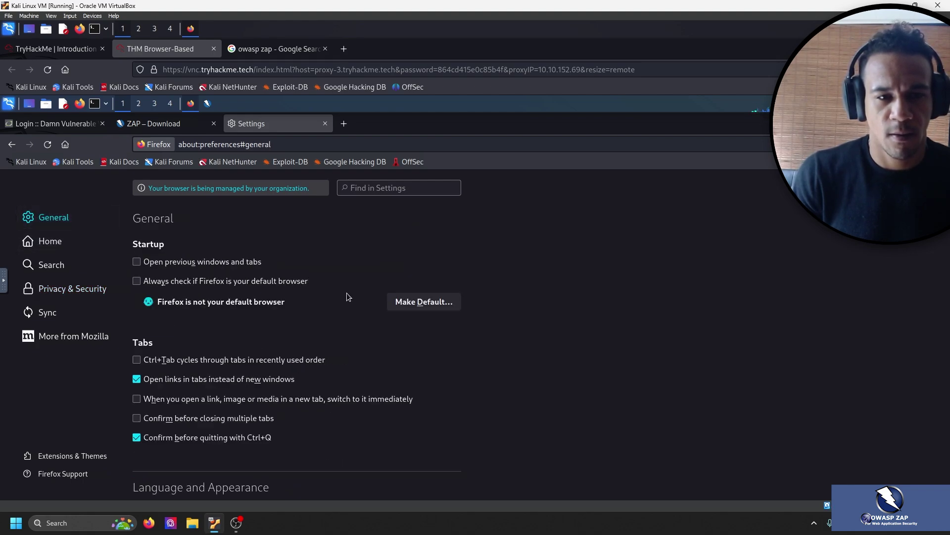
scroll(347, 292, down, 5)
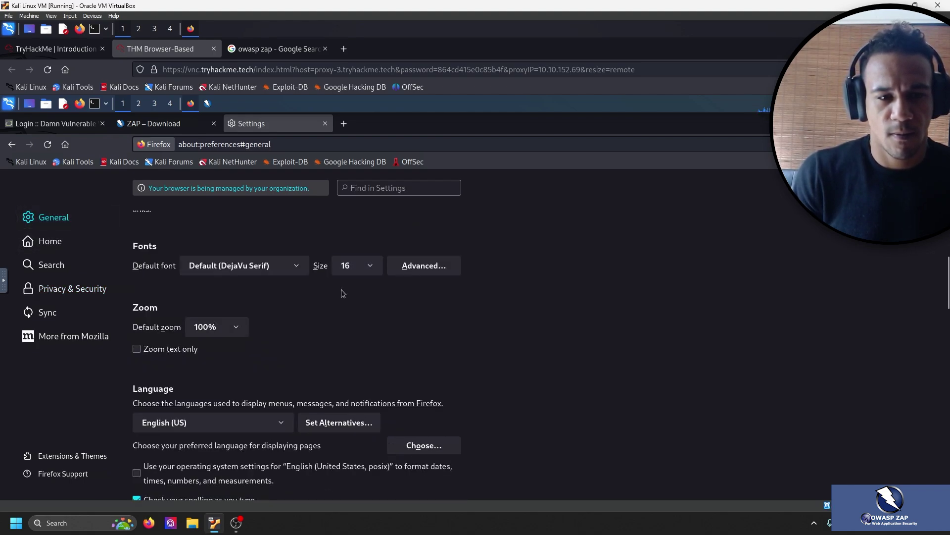
scroll(342, 293, down, 1)
scroll(342, 294, down, 10)
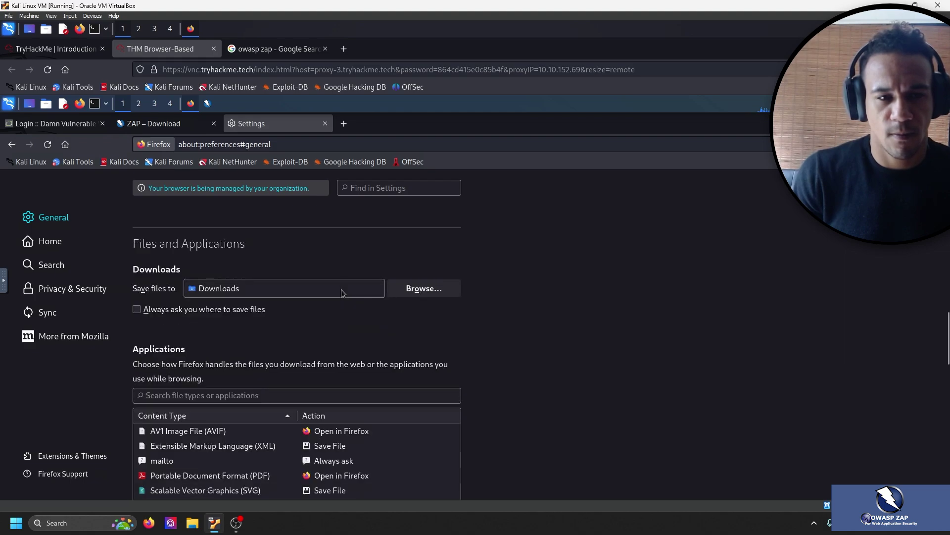
scroll(497, 286, down, 8)
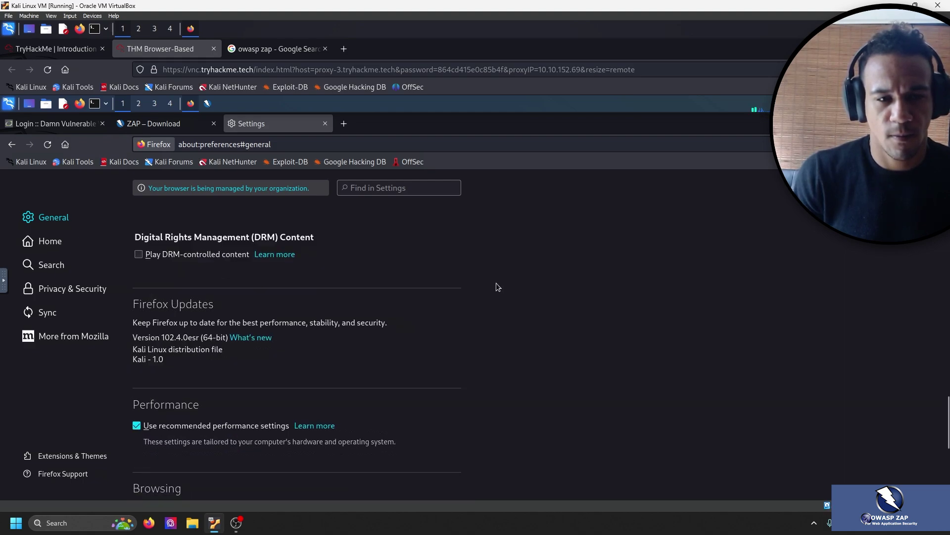
scroll(497, 286, down, 2)
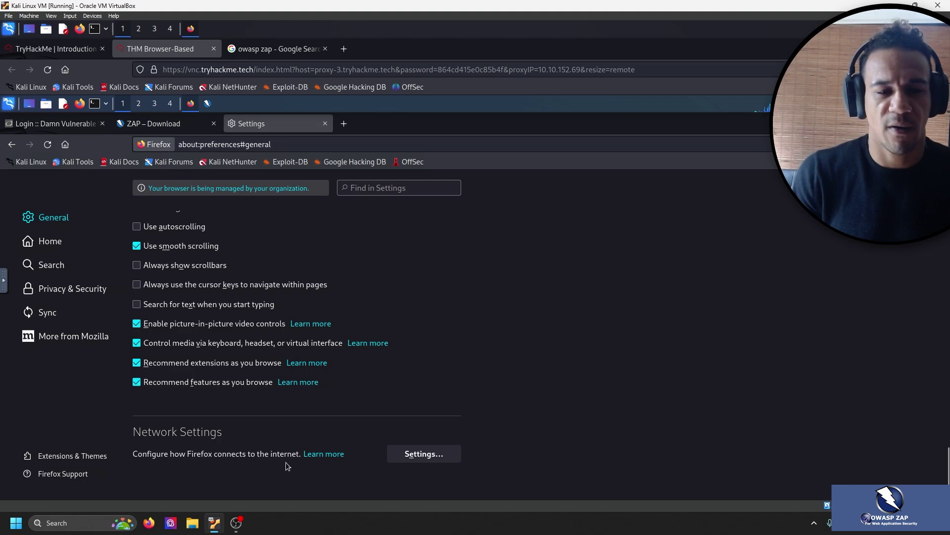
Open Firefox's Connection Settings and compare them with the room's reference proxy screenshot.
click(424, 454)
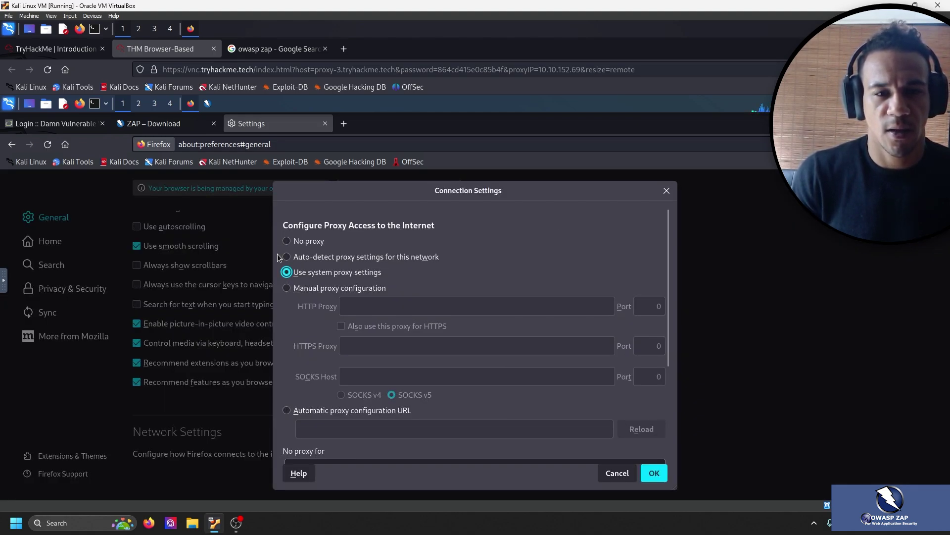
click(52, 46)
scroll(337, 184, down, 5)
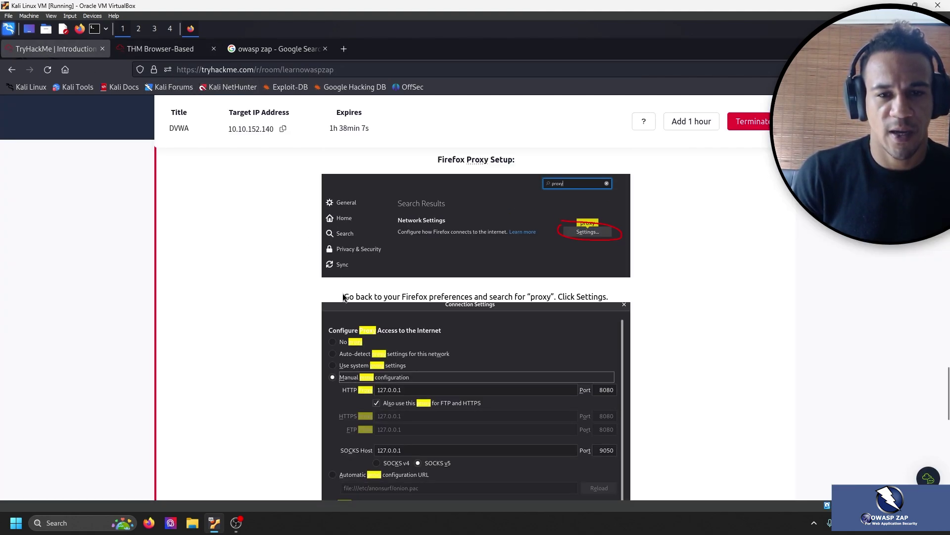
drag(644, 297, 494, 303)
click(515, 307)
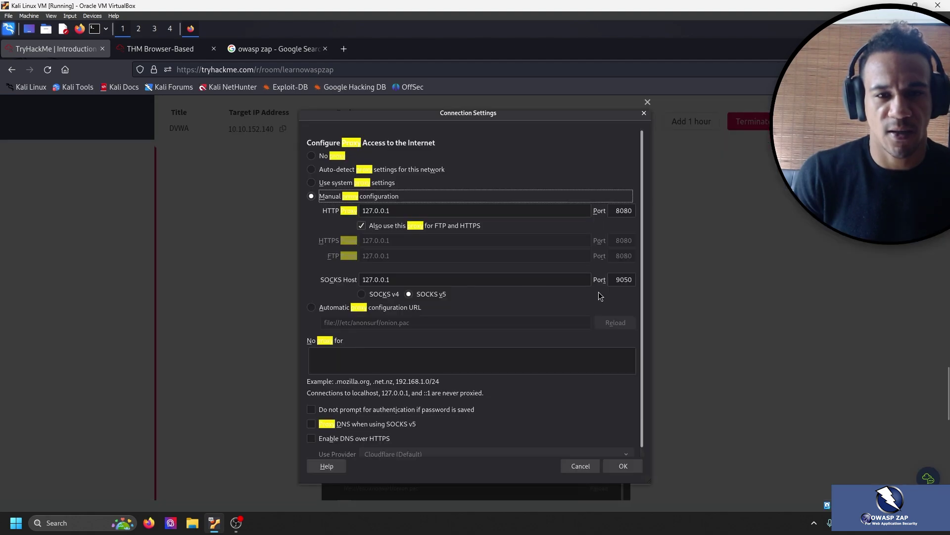
click(693, 299)
scroll(484, 299, down, 3)
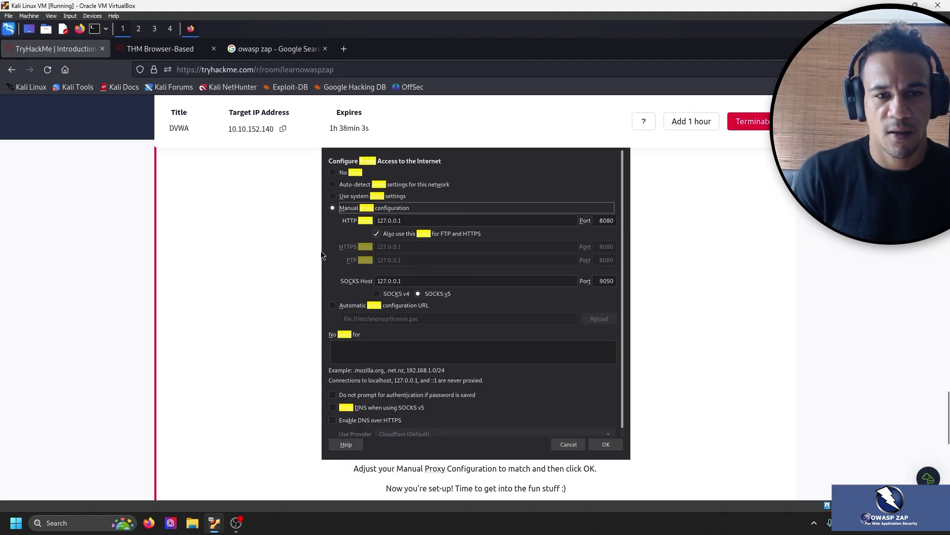
click(160, 49)
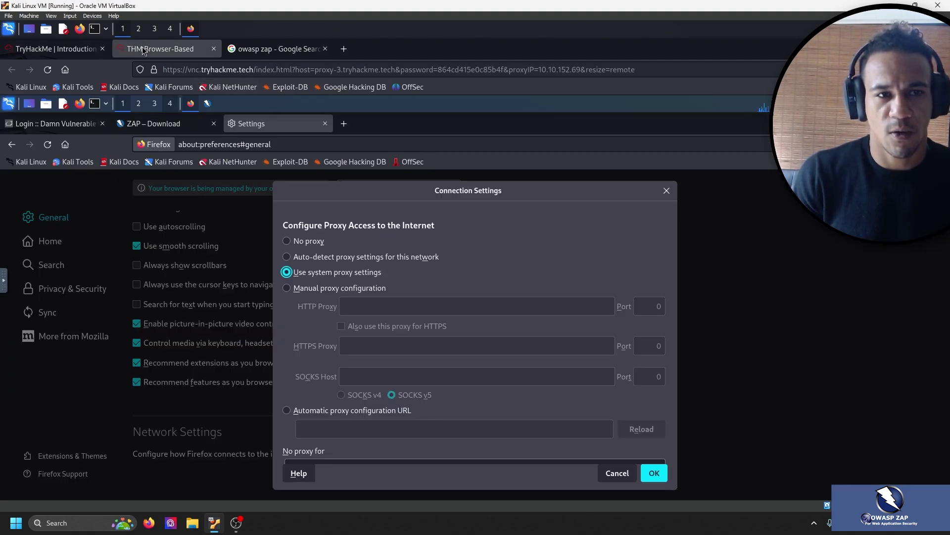
Choose manual proxy configuration with HTTP proxy 127.0.0.1, also used for HTTPS.
click(288, 289)
click(379, 303)
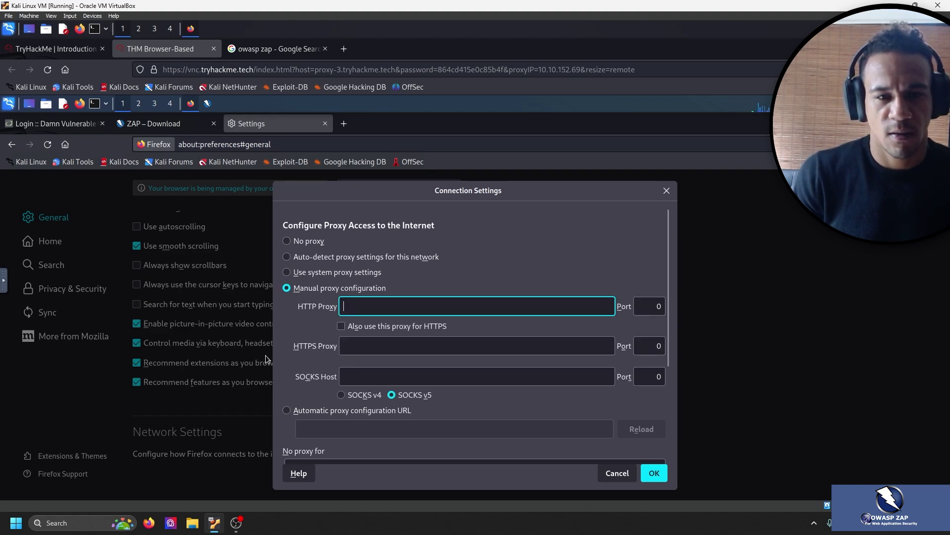
click(58, 49)
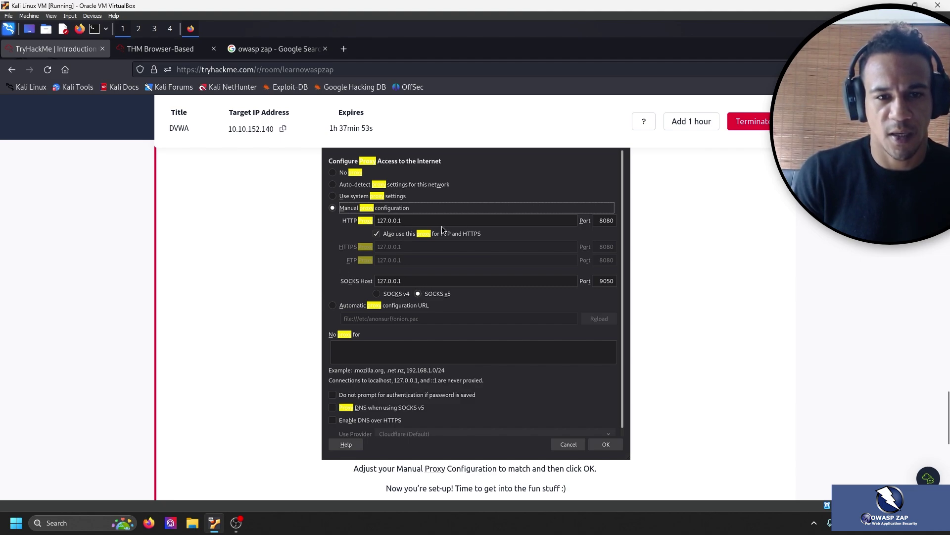
click(189, 49)
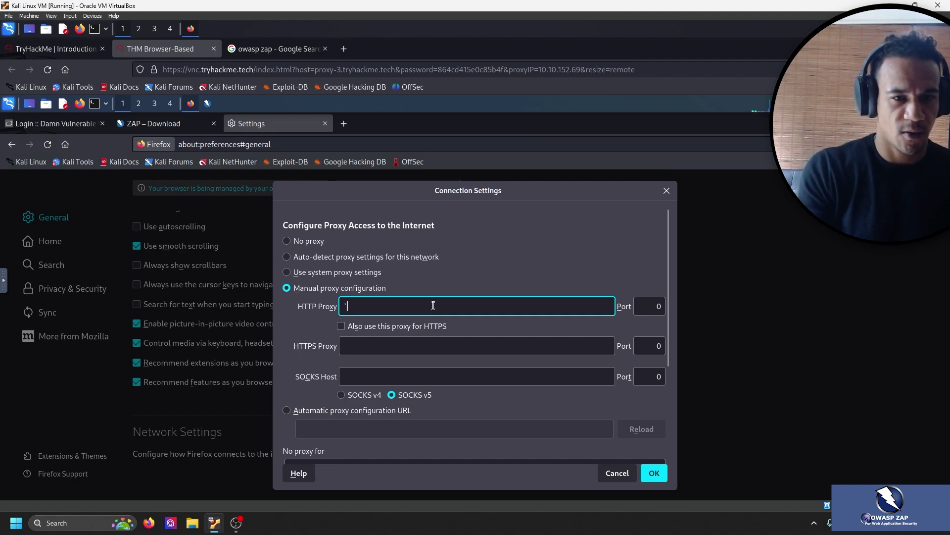
text(127)
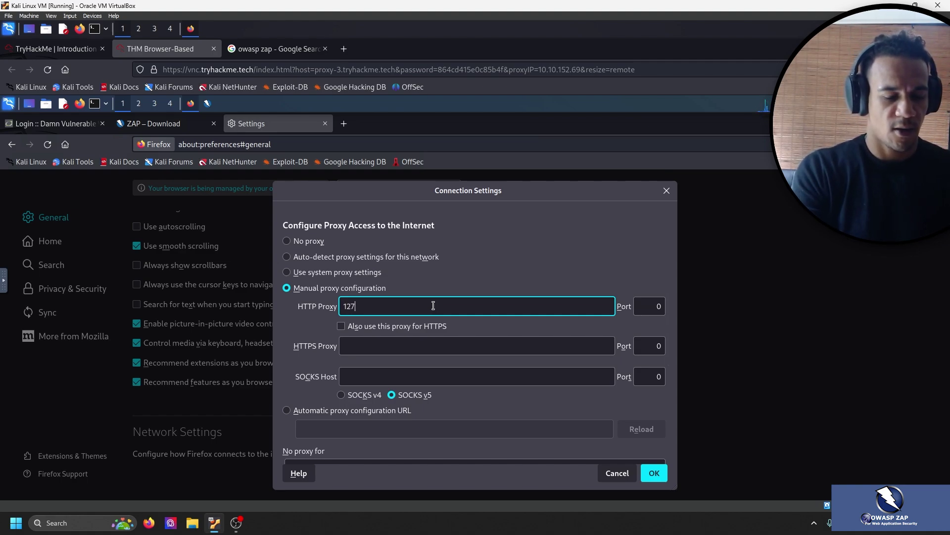
text(.0.0.1)
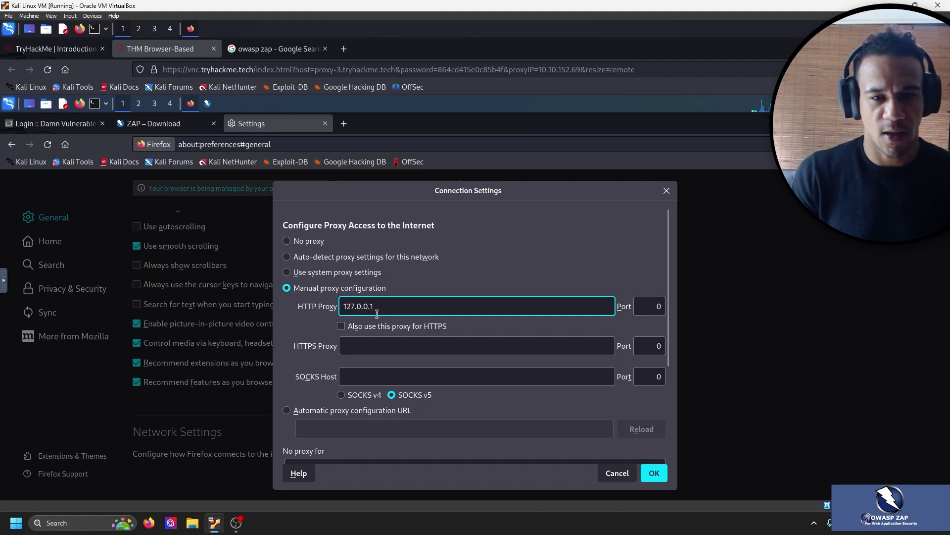
click(349, 326)
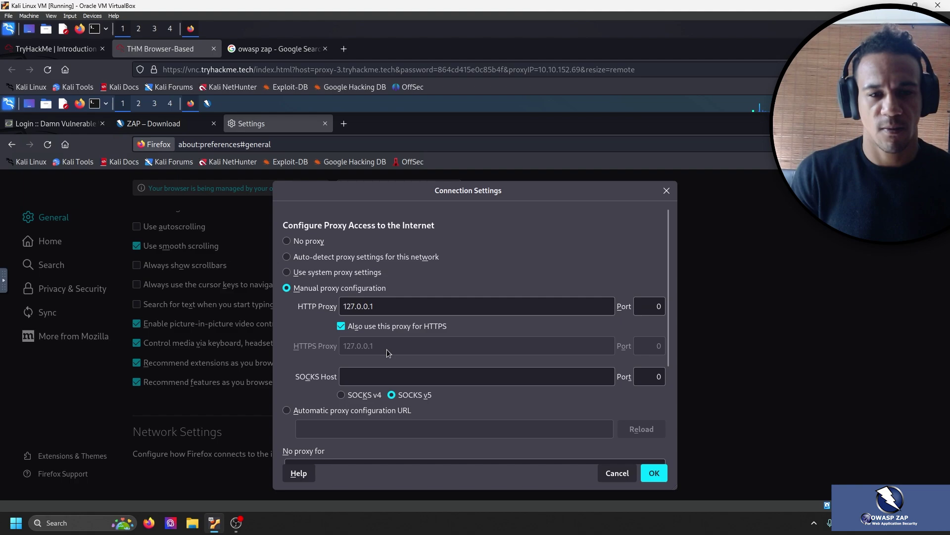
Enable Proxy DNS when using SOCKS v5 and select the proxy port value for editing.
click(62, 49)
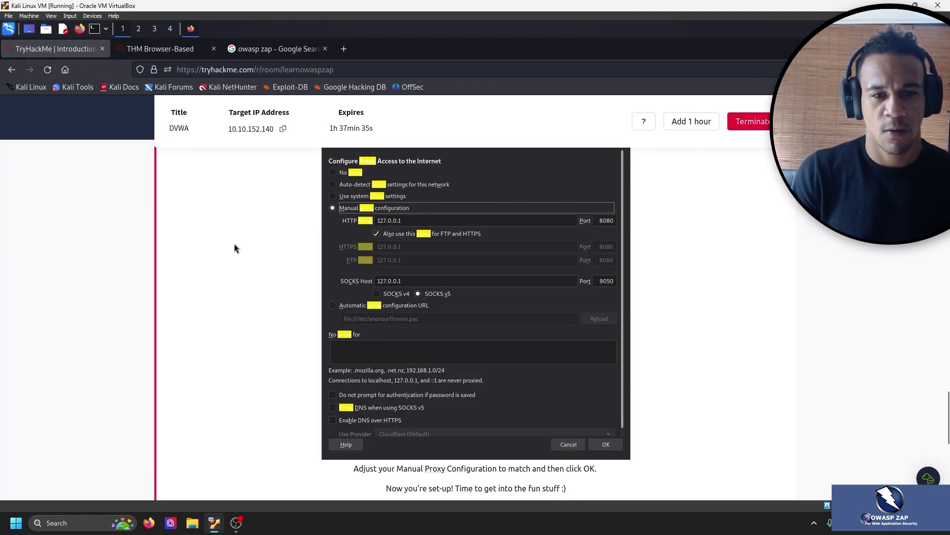
scroll(248, 299, down, 1)
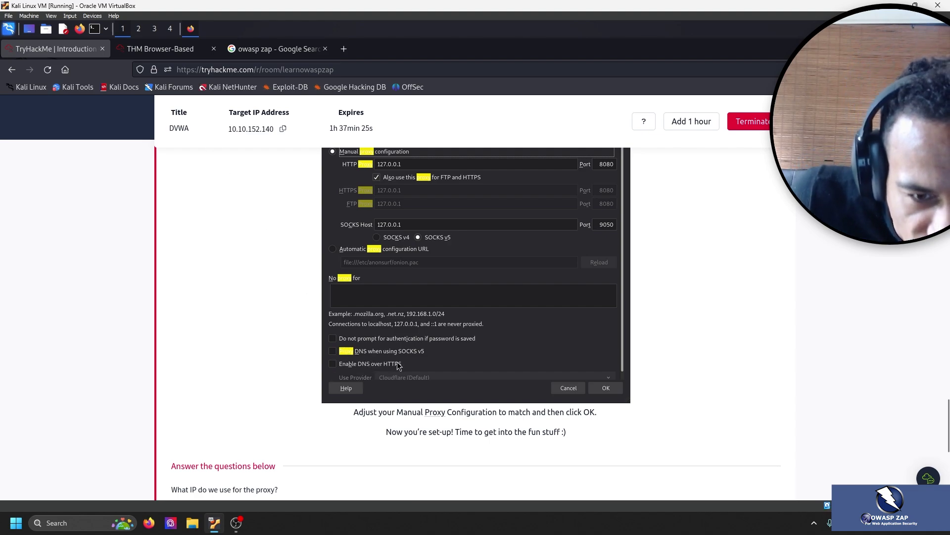
click(160, 49)
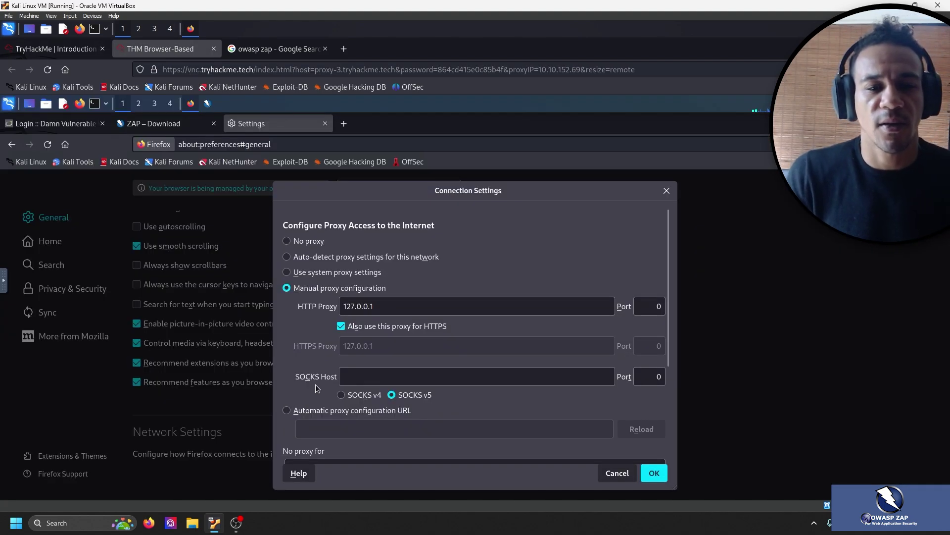
scroll(321, 391, down, 5)
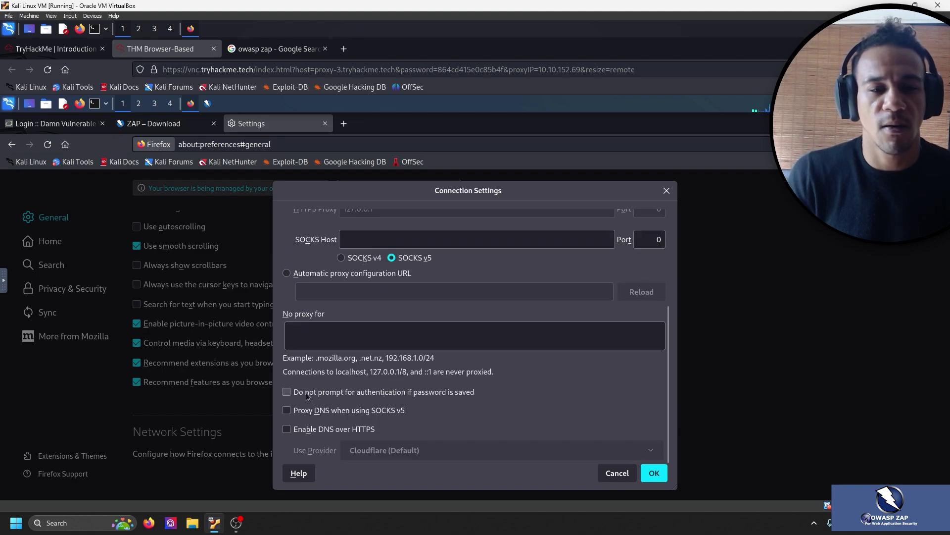
click(287, 410)
click(654, 472)
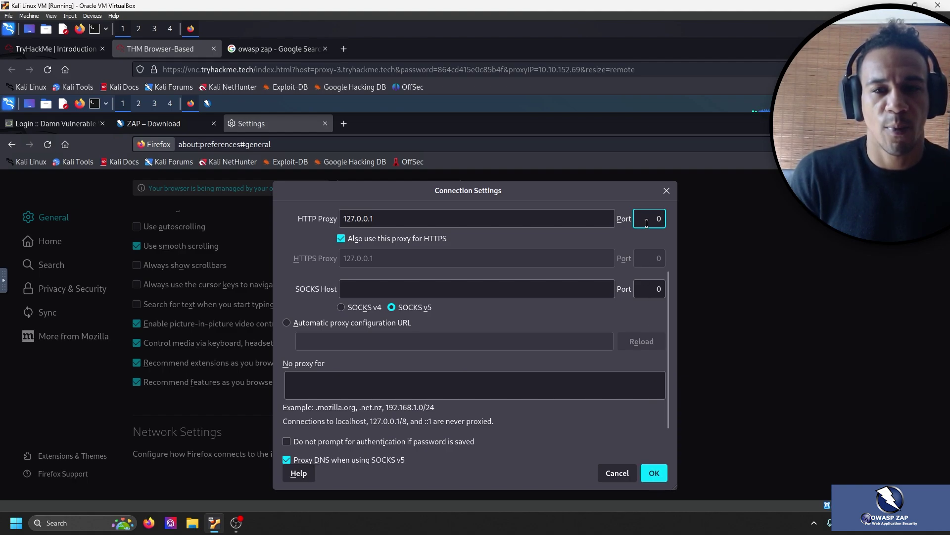
Set the proxy port to 8080, save the connection settings, and return to the room.
text(8080)
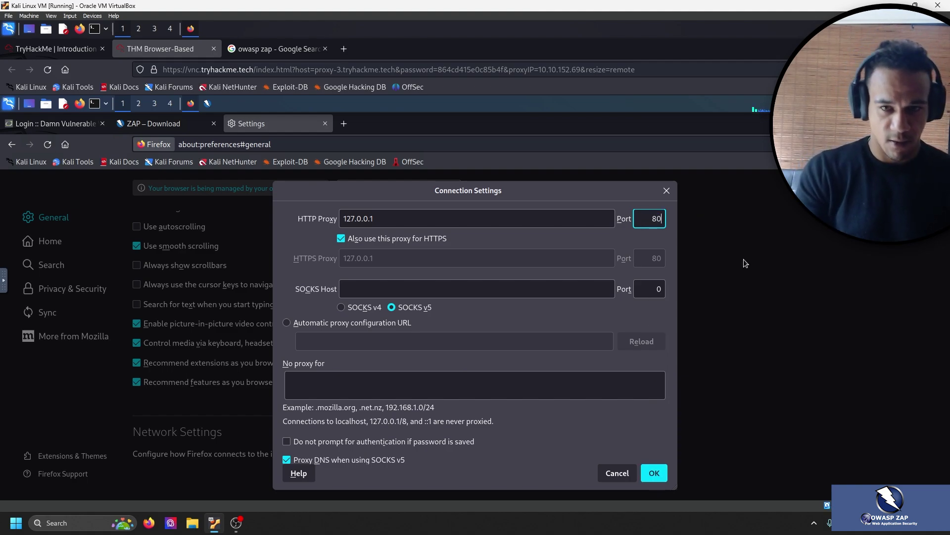
click(654, 472)
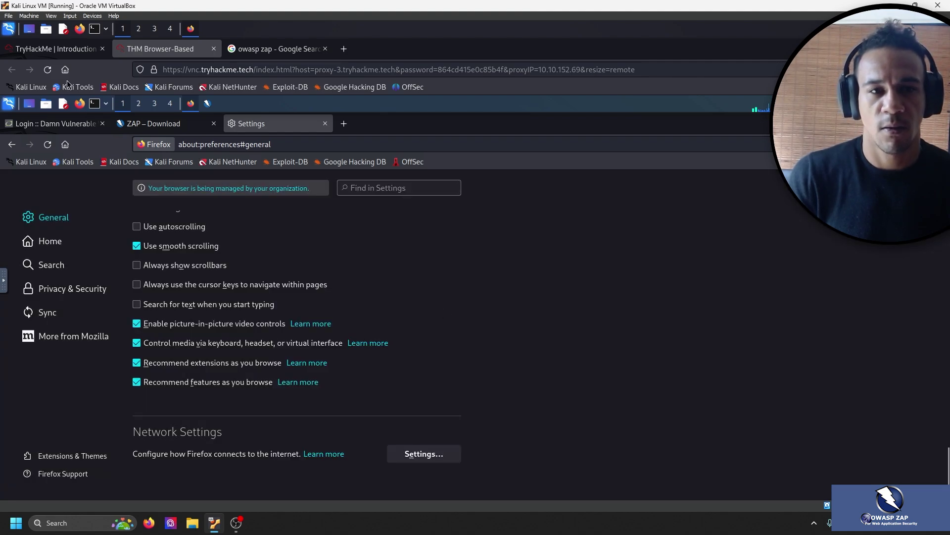
click(54, 48)
scroll(315, 333, down, 5)
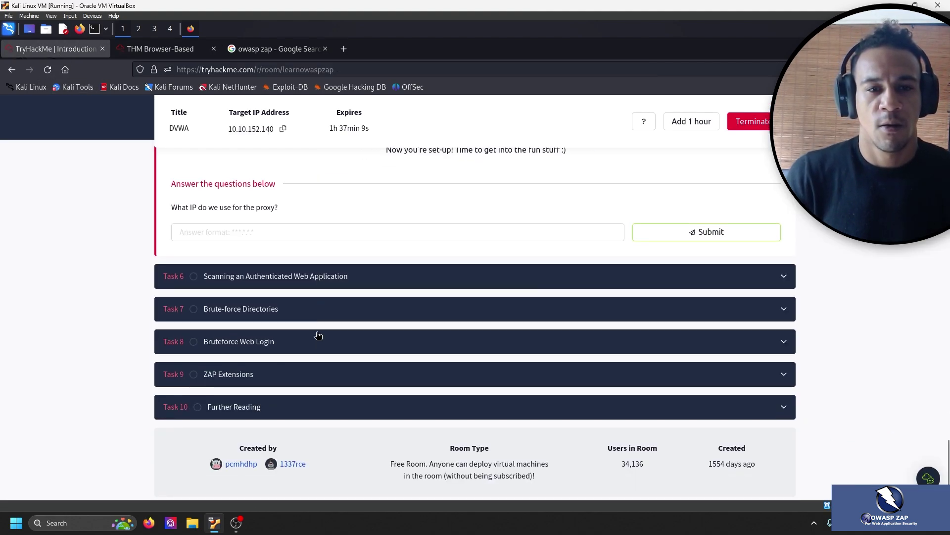
scroll(403, 303, up, 4)
drag(387, 319, 633, 320)
click(471, 341)
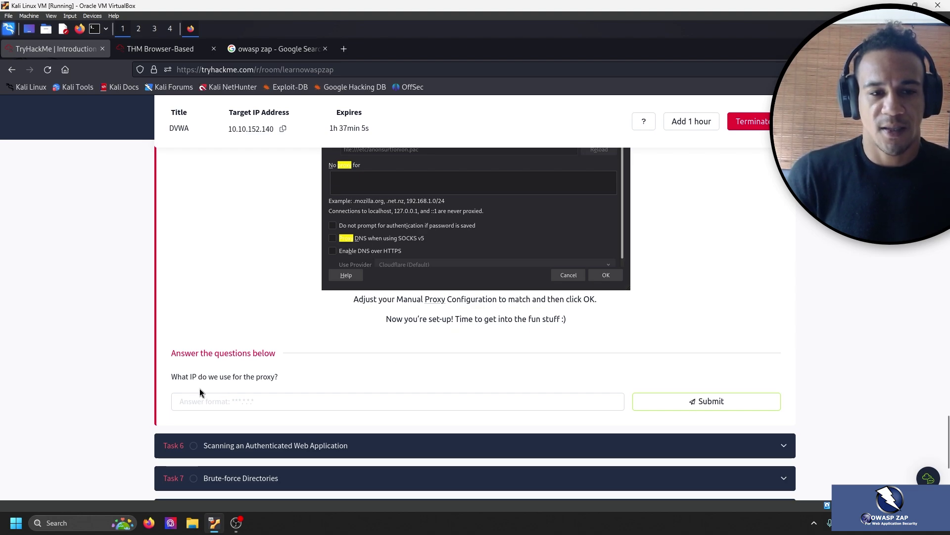
Submit 127.0.0.1 as the proxy IP answer and expand Task 6.
click(322, 400)
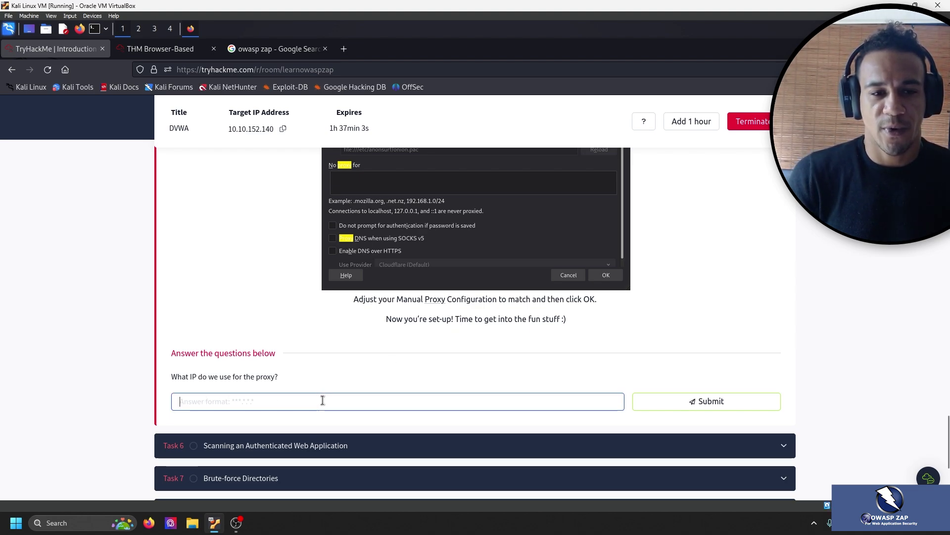
text(127.)
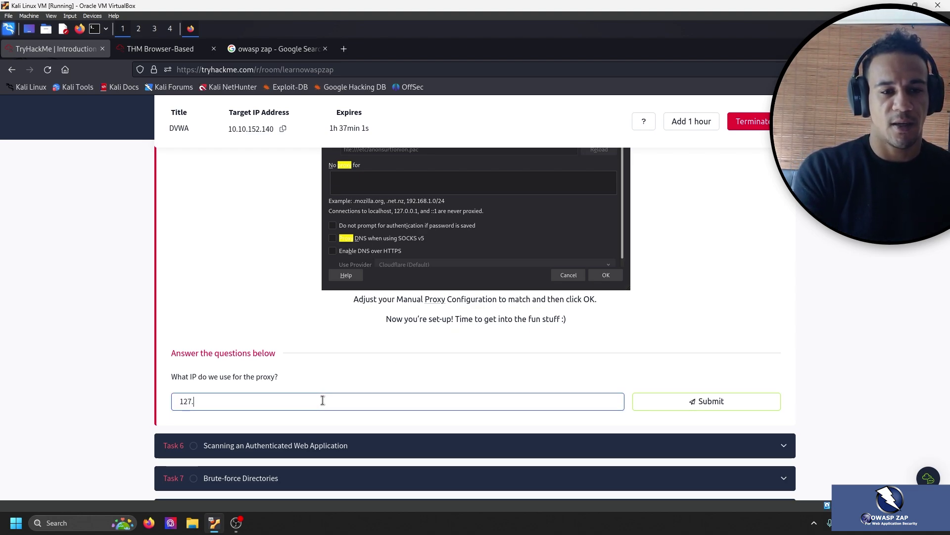
text(0.0.1)
key(Return)
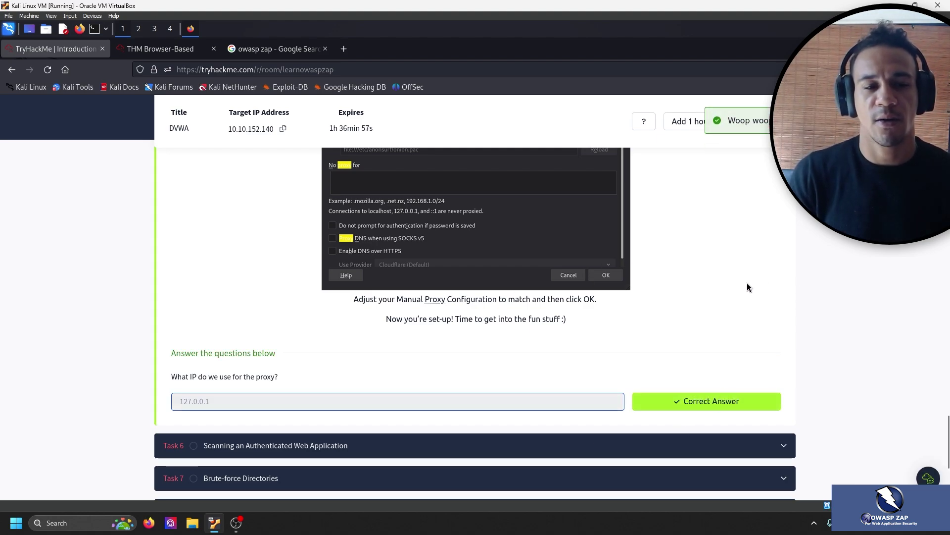
scroll(729, 260, down, 2)
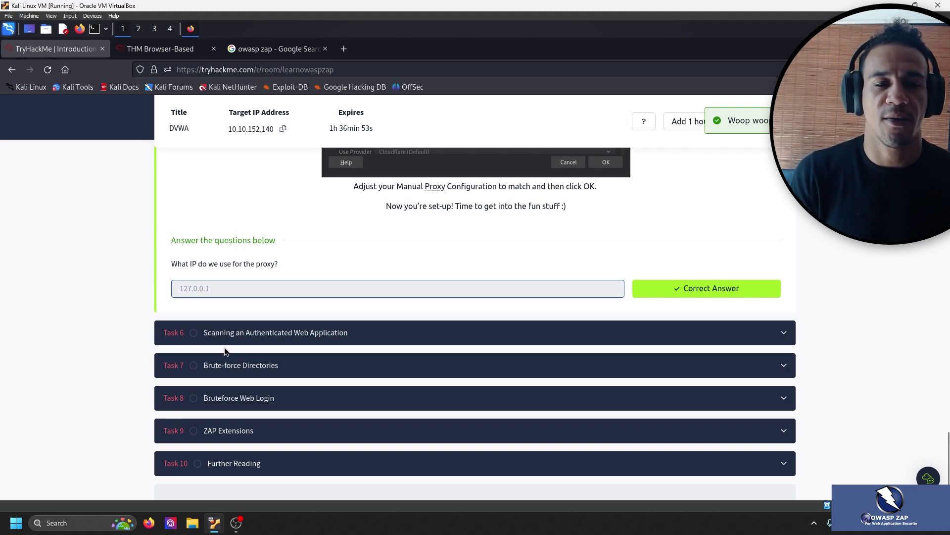
click(245, 331)
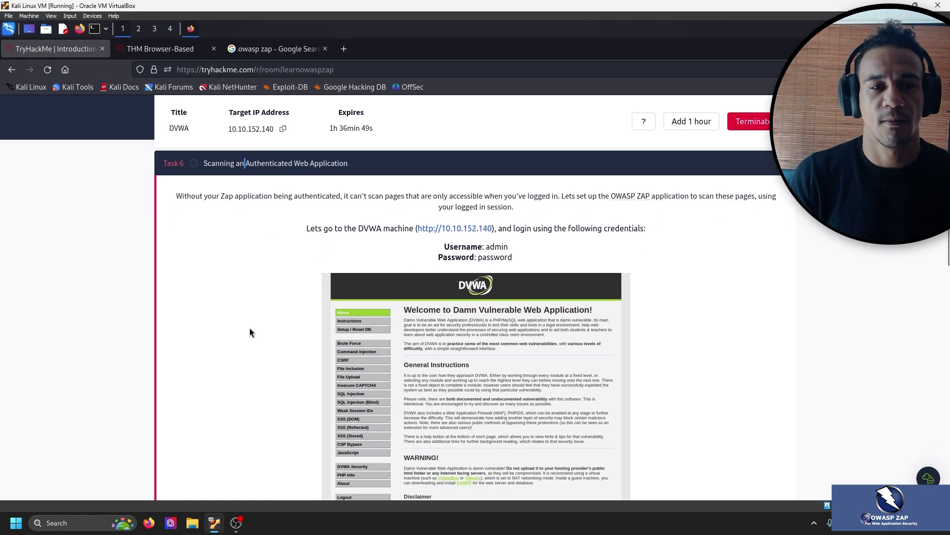
click(236, 523)
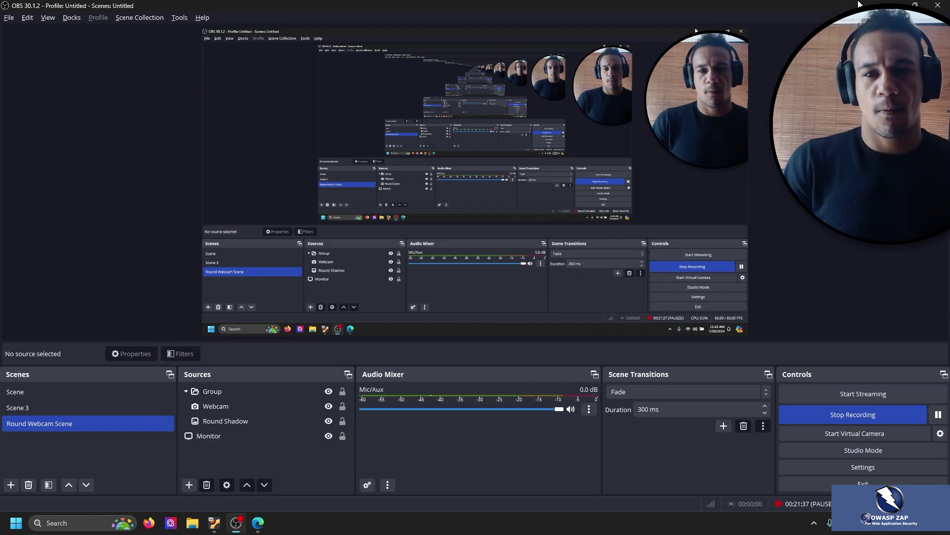
Minimize OBS Studio to bring back the TryHackMe Task 6 page.
click(893, 5)
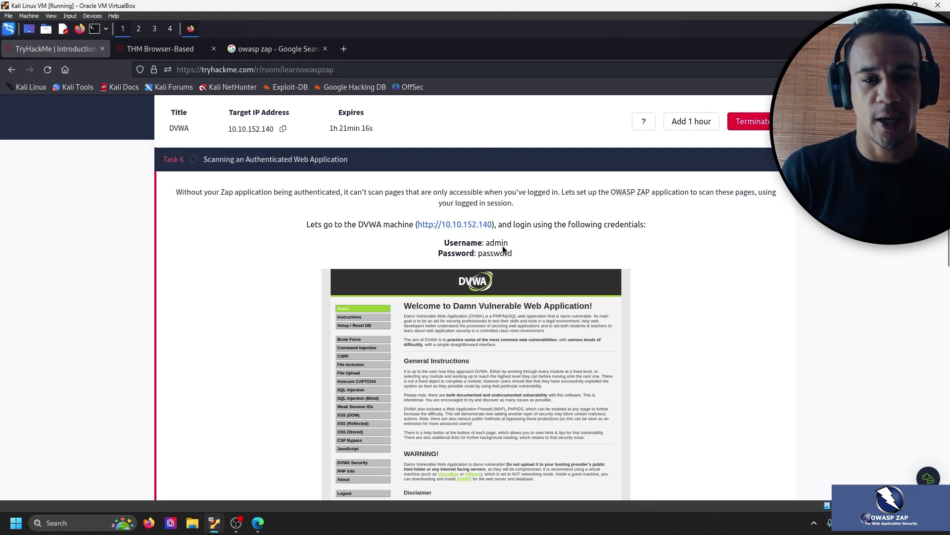
Bring up the DVWA login page in the remote Kali browser and close the ZAP download tab.
click(186, 54)
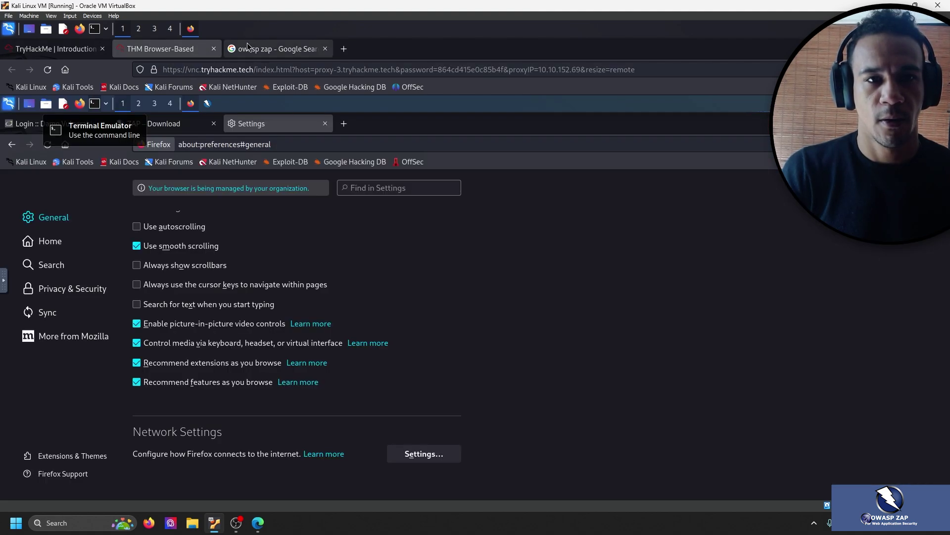
click(272, 48)
click(142, 49)
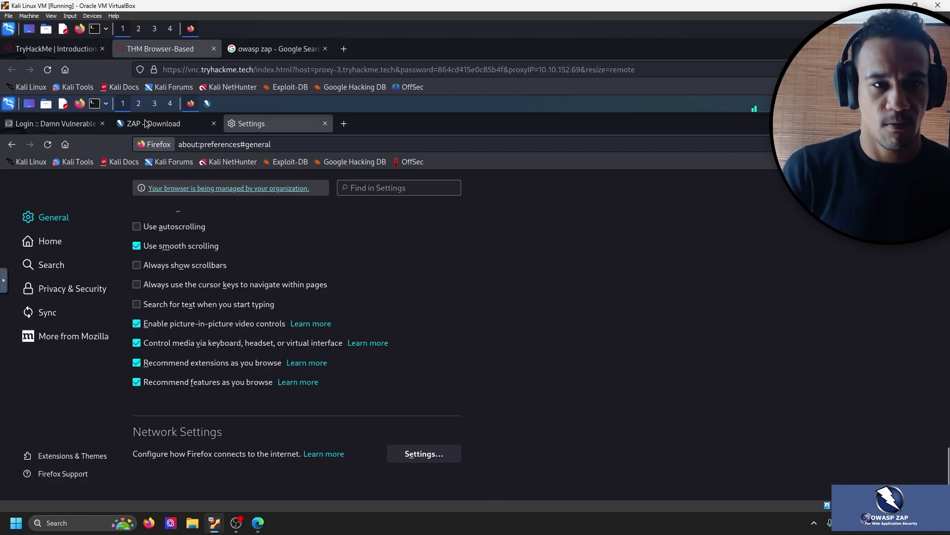
click(136, 125)
click(59, 124)
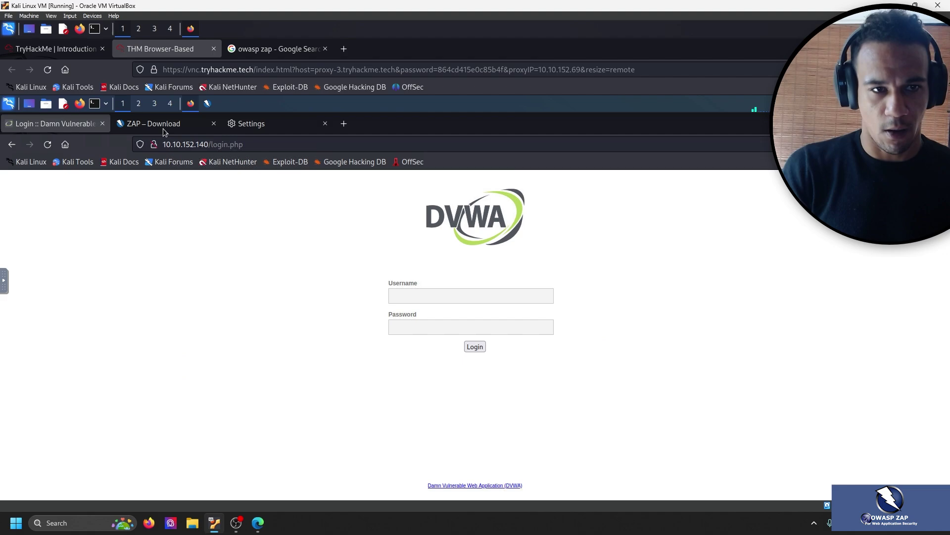
click(213, 123)
Log in to DVWA with the lab's provided username and password, declining to save the login.
click(509, 295)
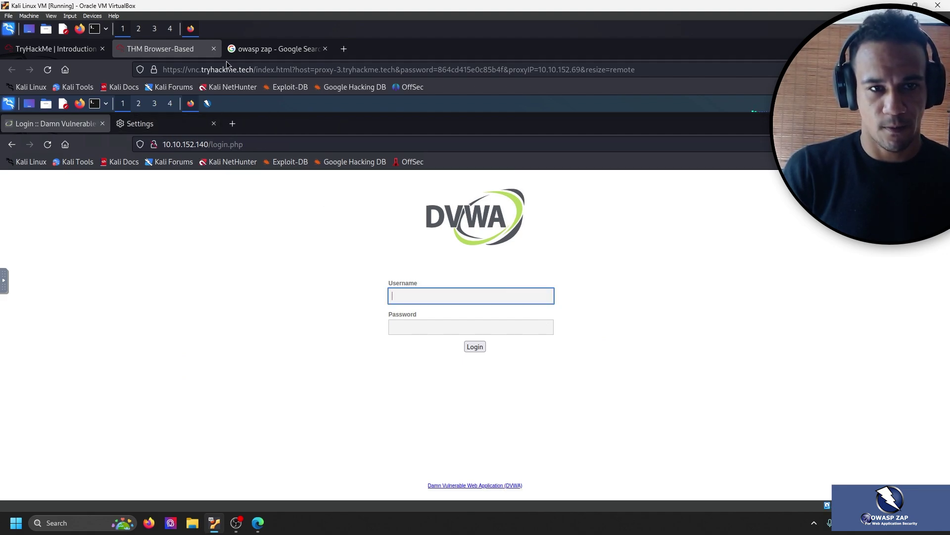
text(admin)
key(Tab)
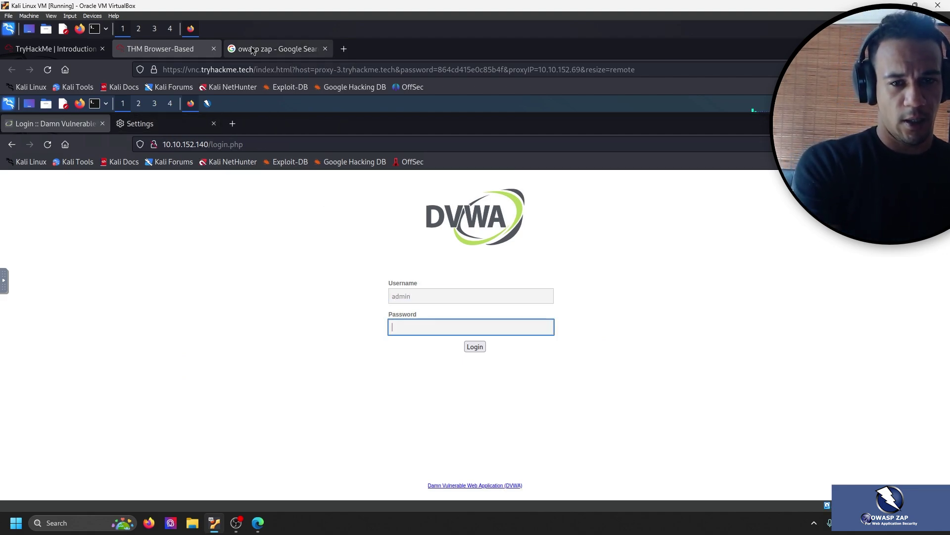
text(password)
key(Return)
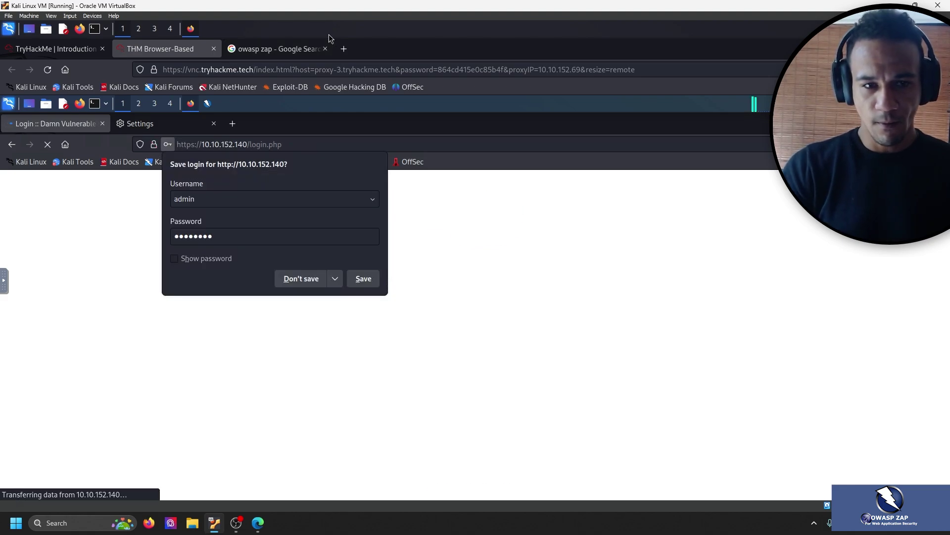
click(301, 278)
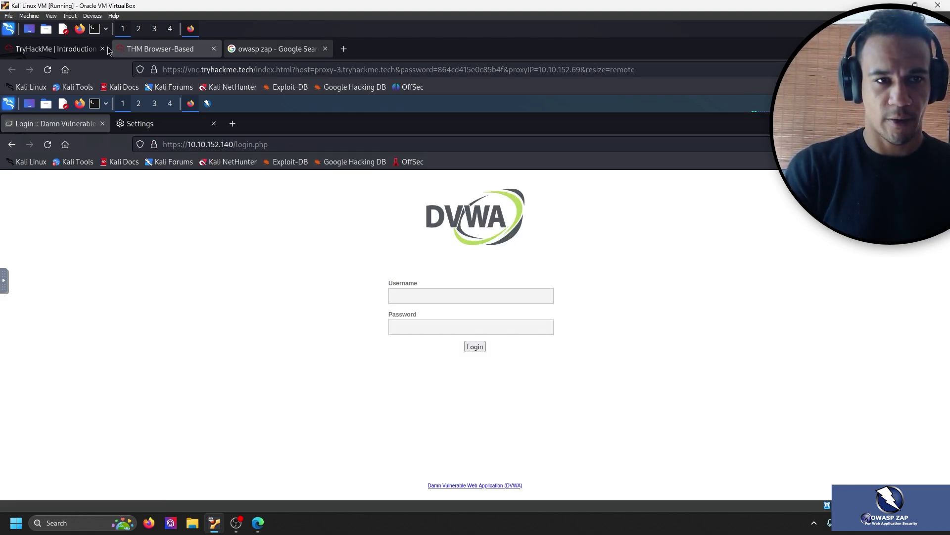
Strip login.php from the DVWA address and reload the site root.
click(79, 48)
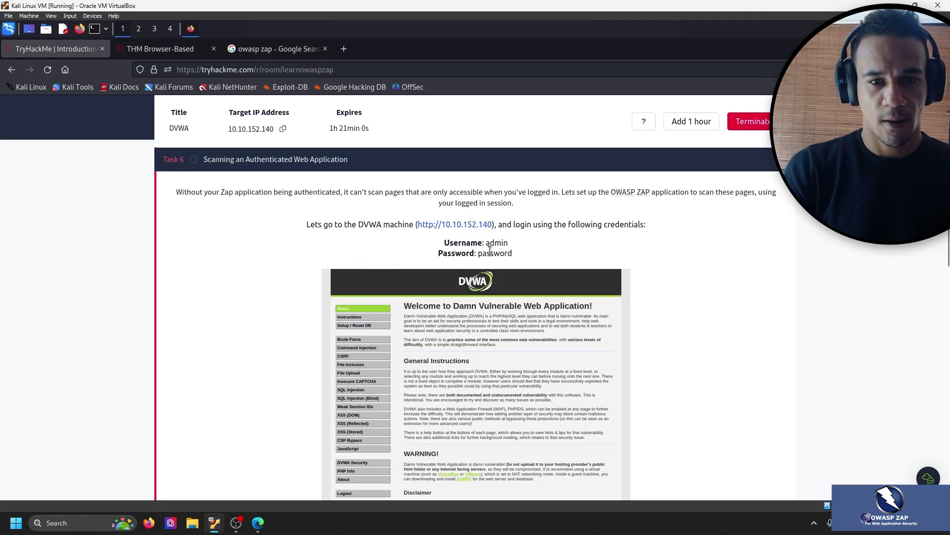
click(175, 44)
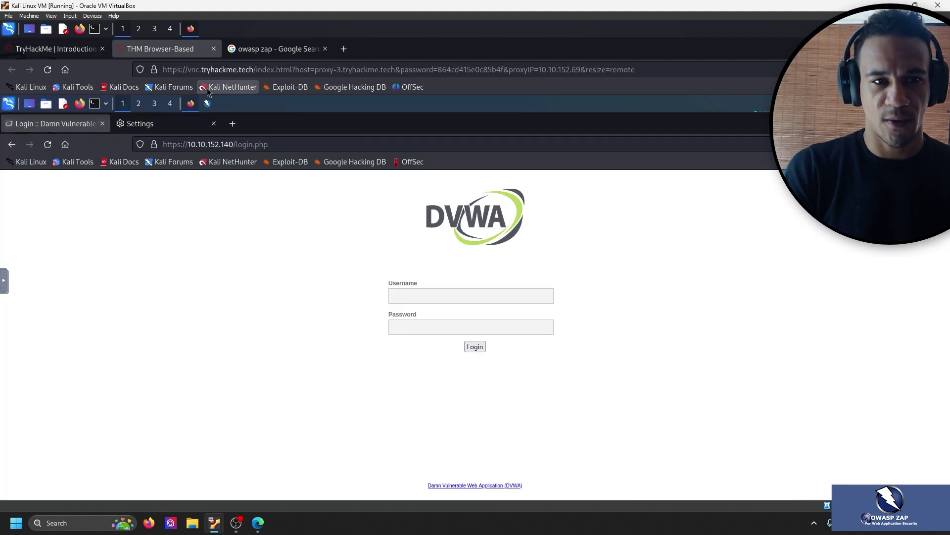
click(278, 149)
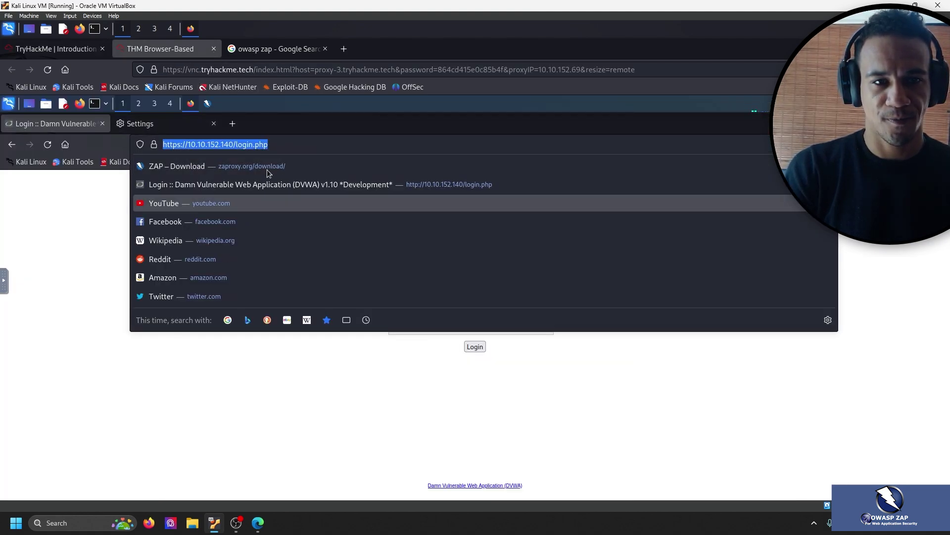
key(End)
drag(267, 144, 236, 144)
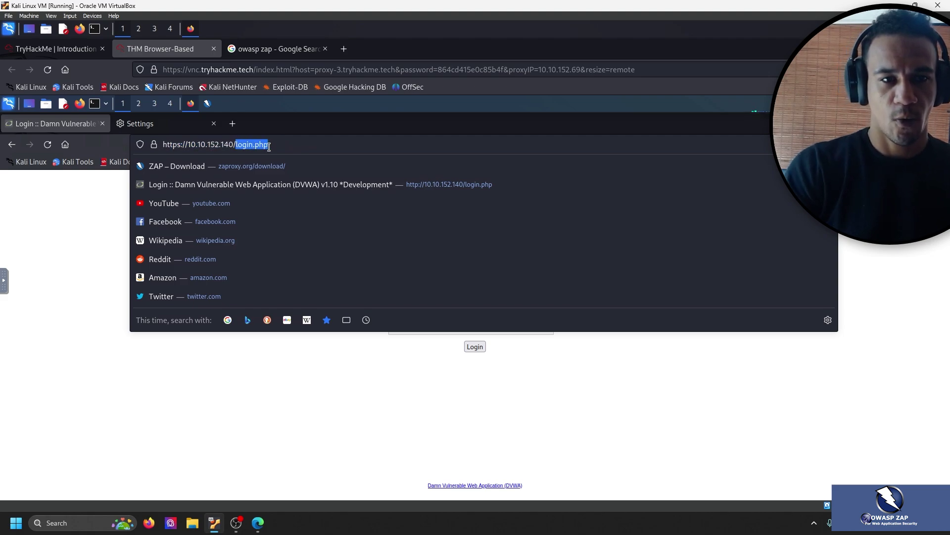
key(BackSpace)
key(Return)
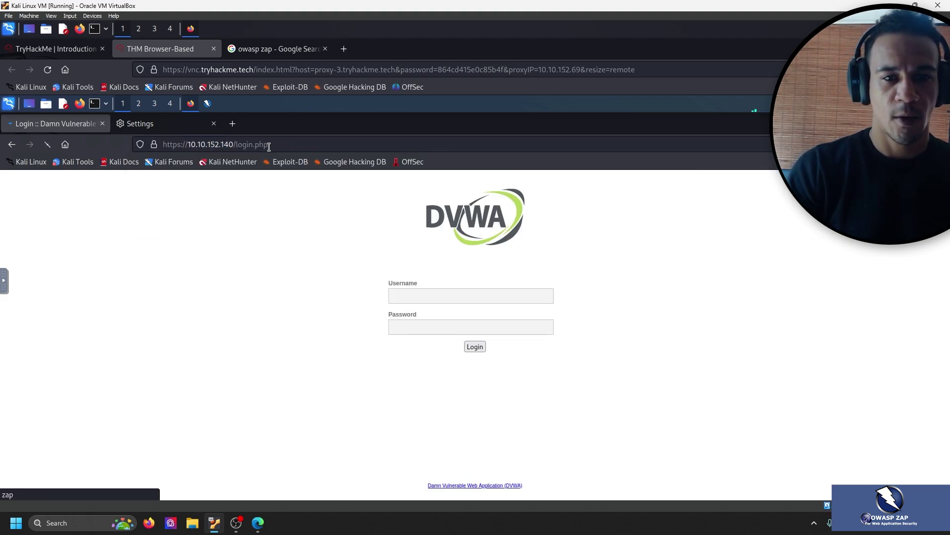
Log in again with the provided credentials and dismiss Firefox's save-login prompt.
click(493, 293)
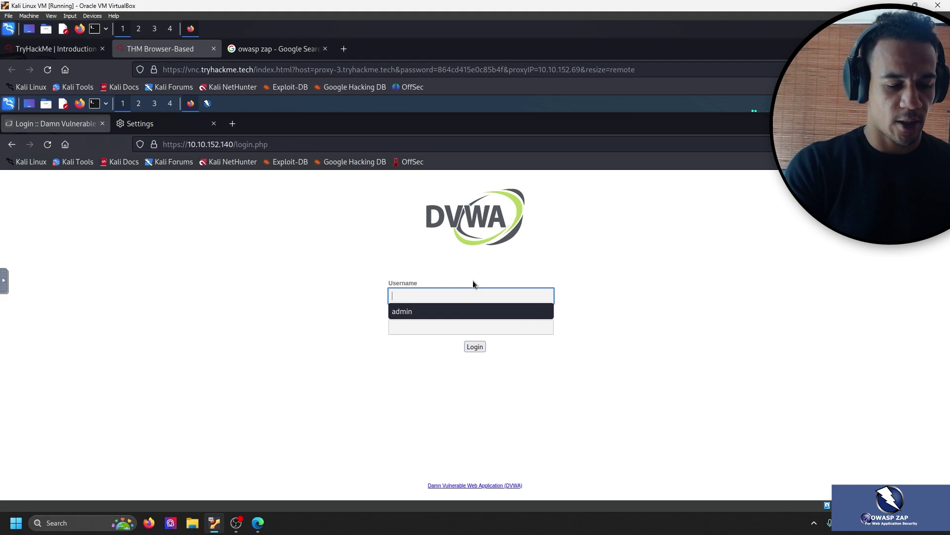
text(admin)
key(Tab)
text(password)
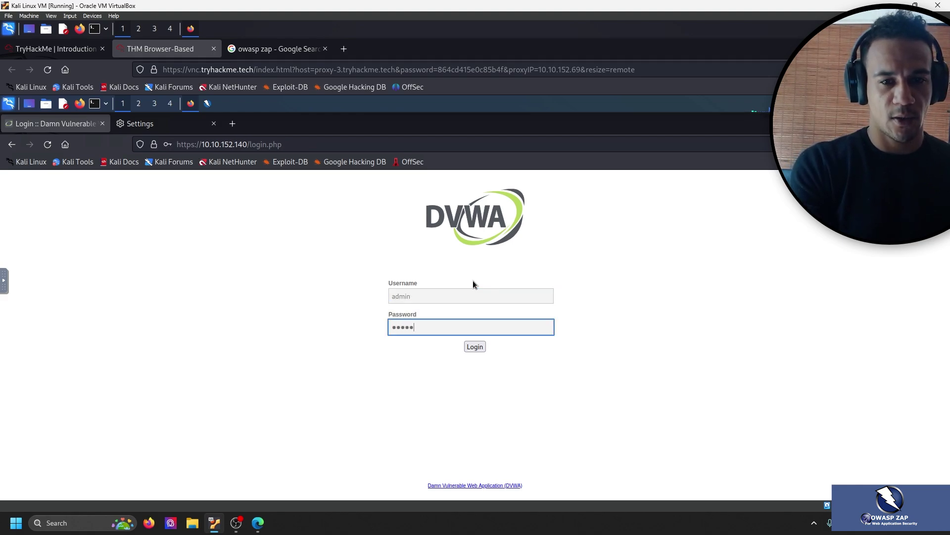
click(483, 349)
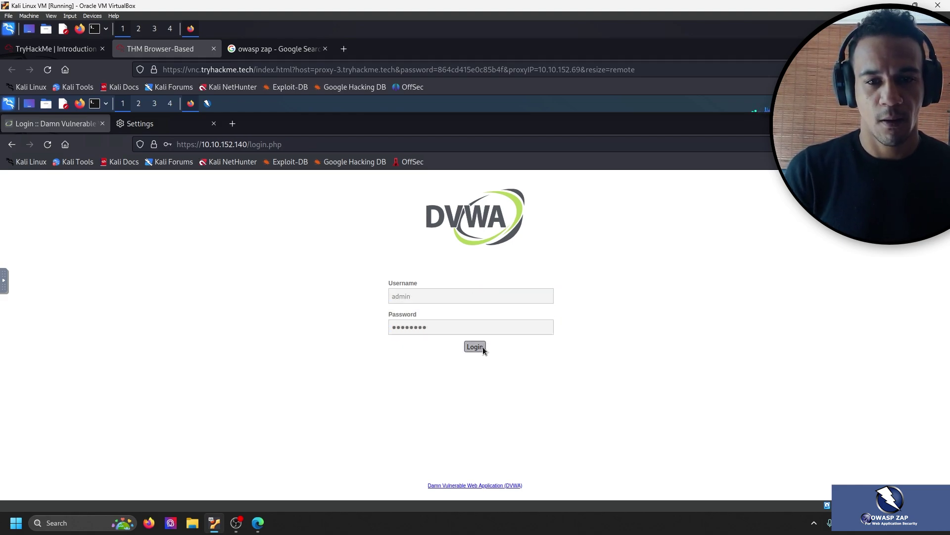
click(301, 279)
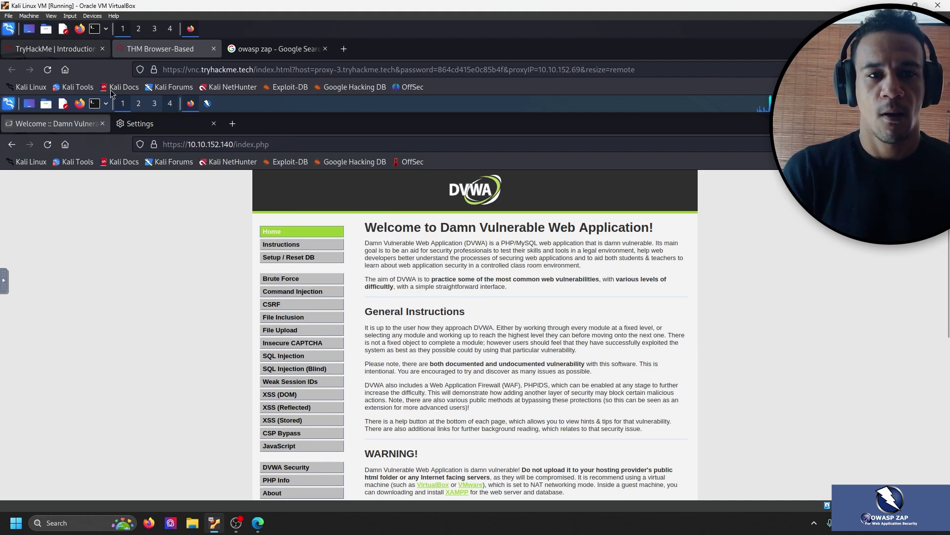
Review the TryHackMe task, then open DVWA Security from DVWA's left menu.
click(78, 50)
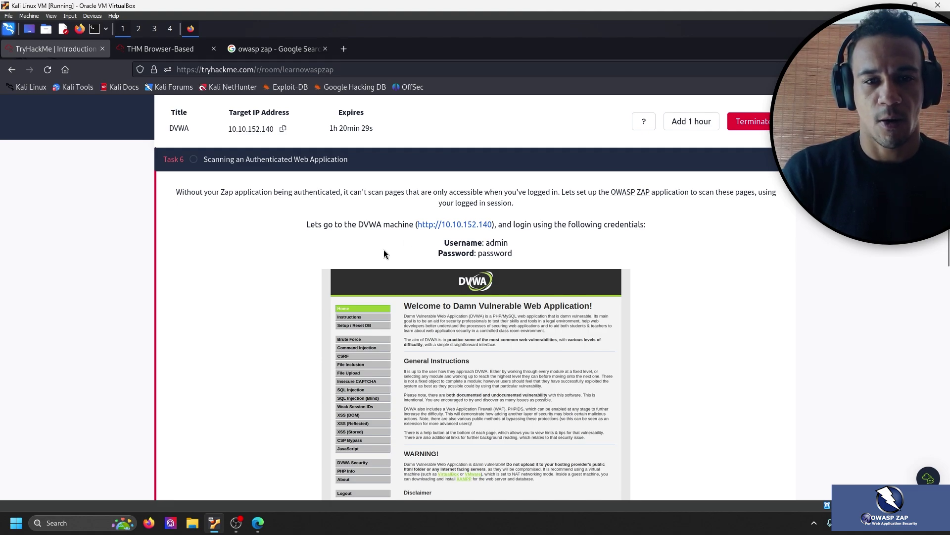
scroll(384, 250, down, 5)
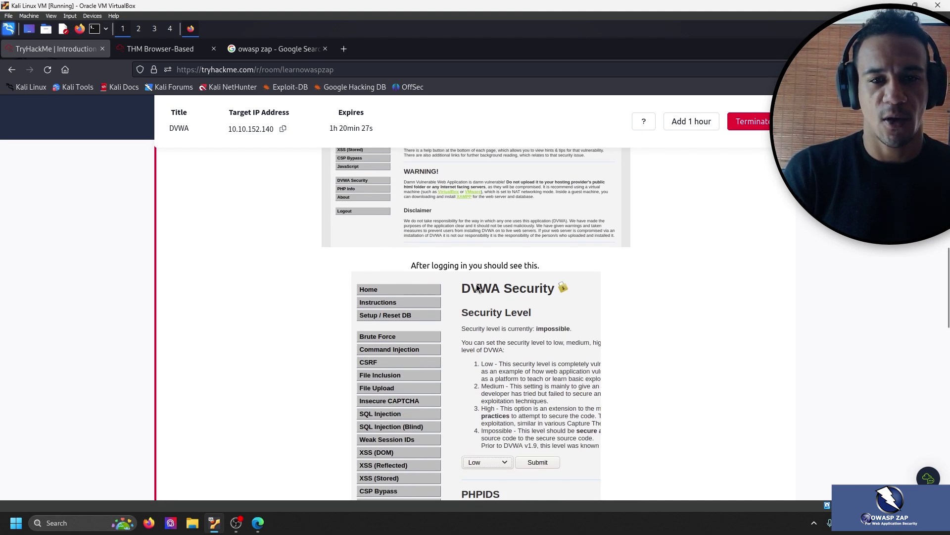
scroll(509, 299, down, 1)
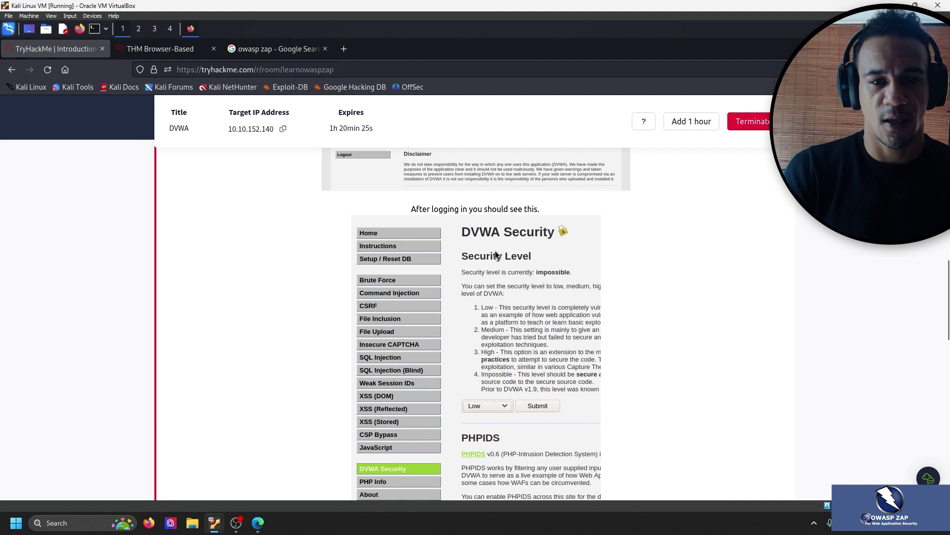
click(195, 49)
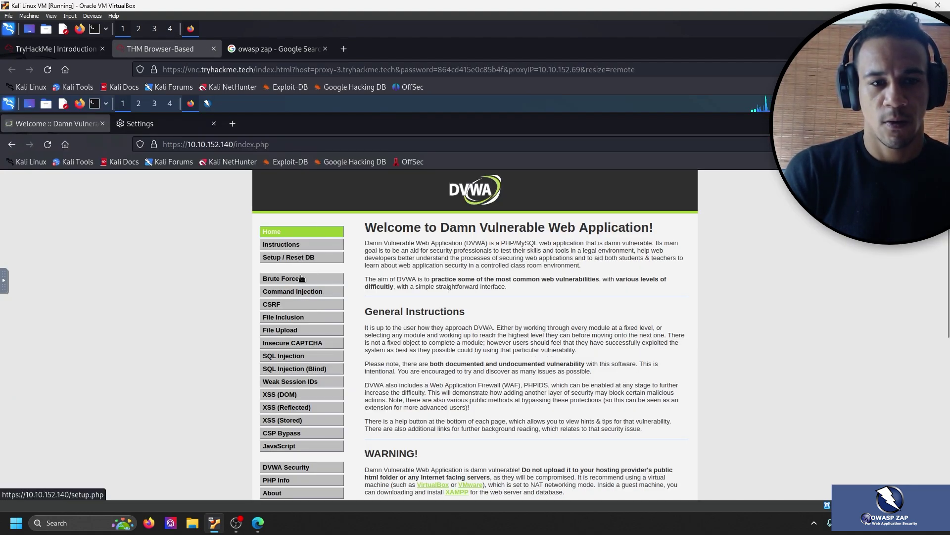
scroll(315, 273, down, 1)
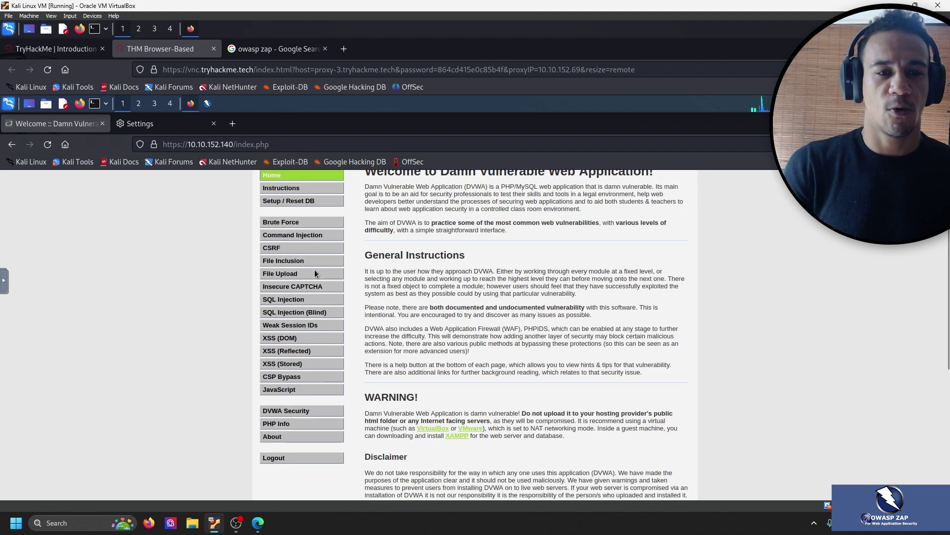
scroll(329, 271, up, 1)
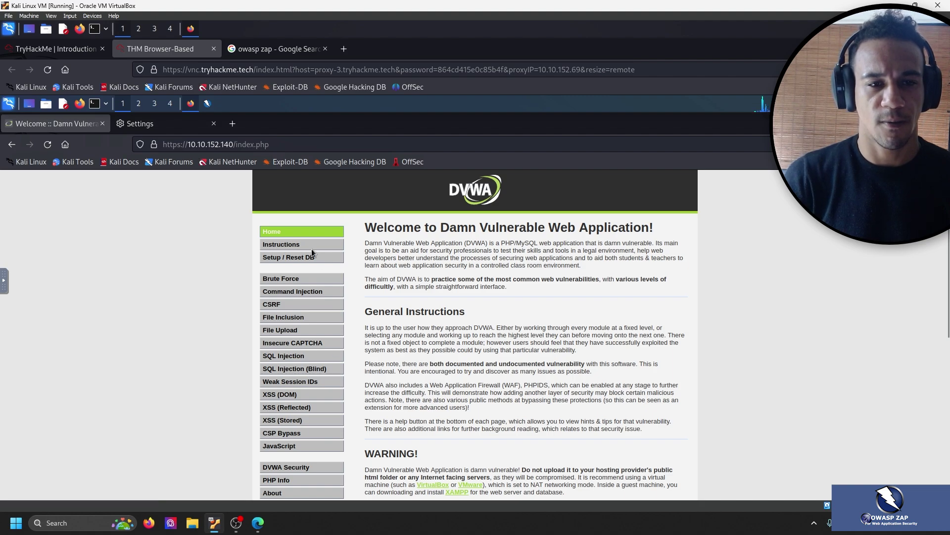
scroll(213, 248, down, 2)
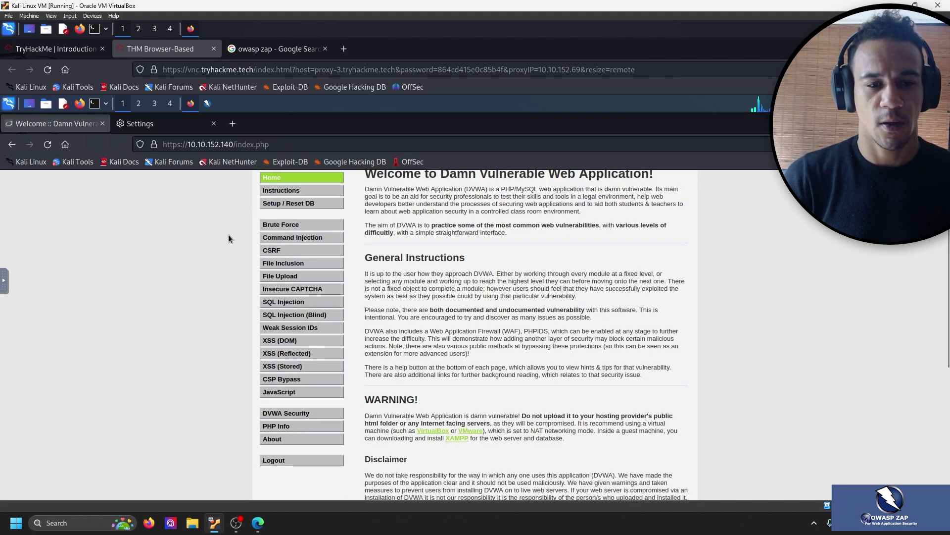
click(295, 413)
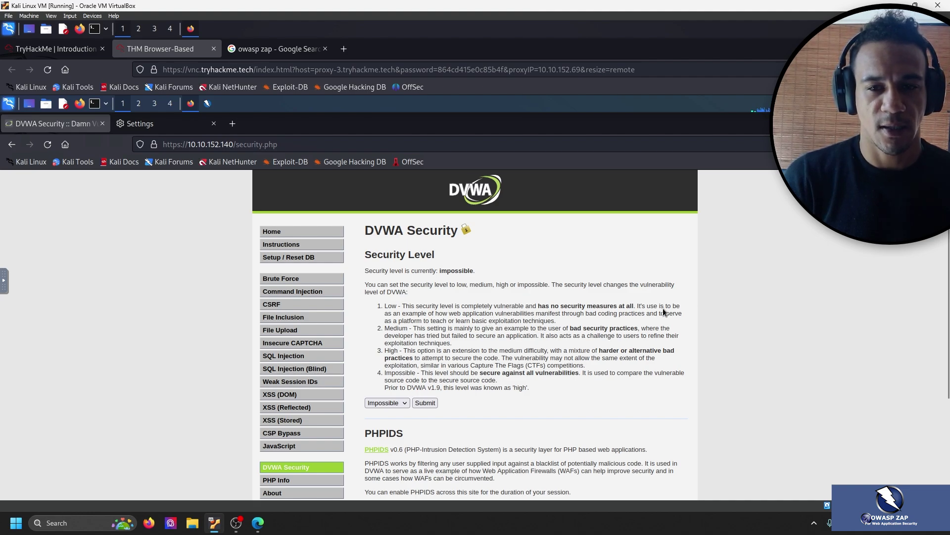
Read the DVWA security level descriptions and open the level list, leaving it at impossible.
drag(402, 313, 604, 316)
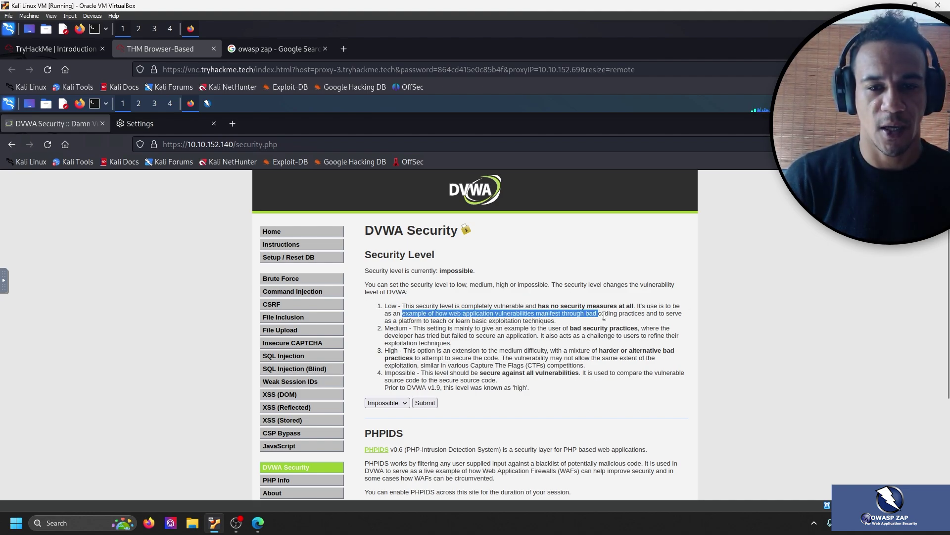
click(548, 321)
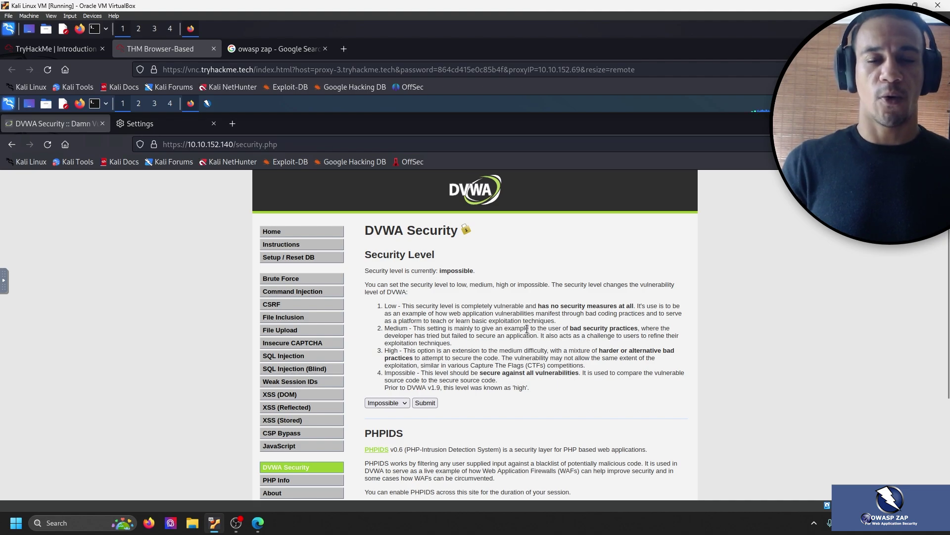
scroll(530, 331, down, 2)
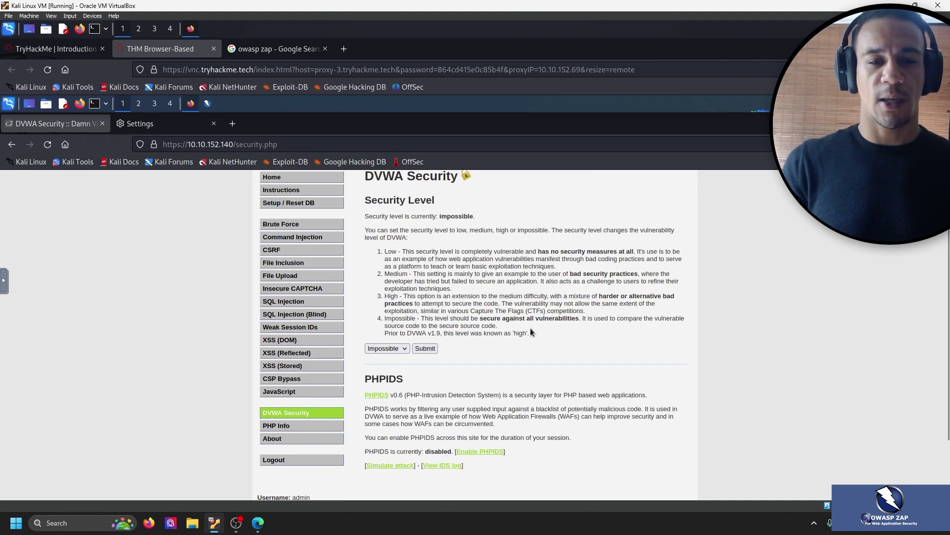
scroll(530, 327, up, 2)
scroll(530, 328, down, 2)
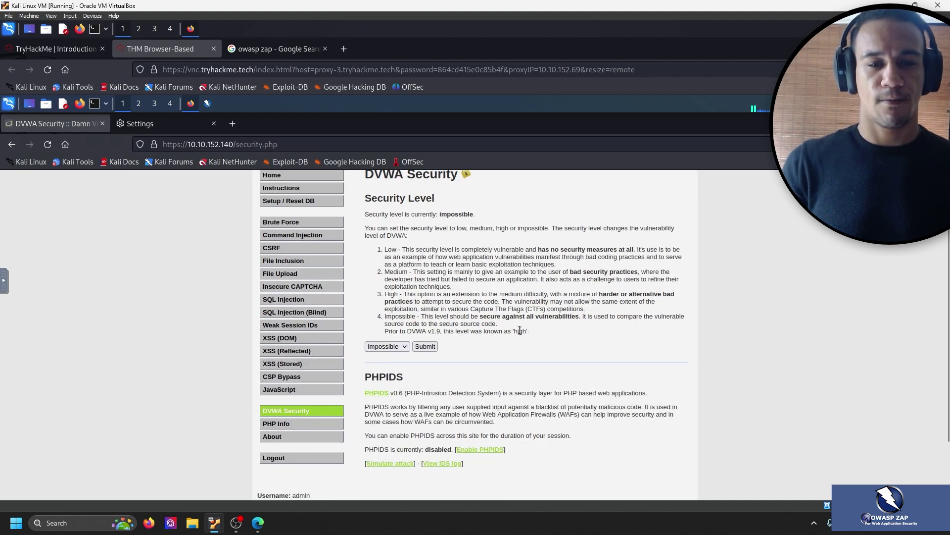
click(405, 346)
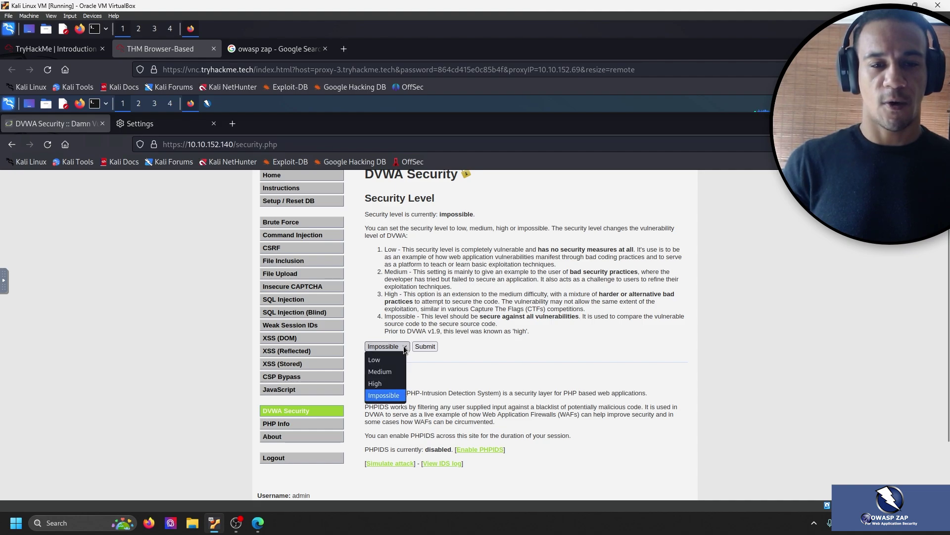
click(404, 346)
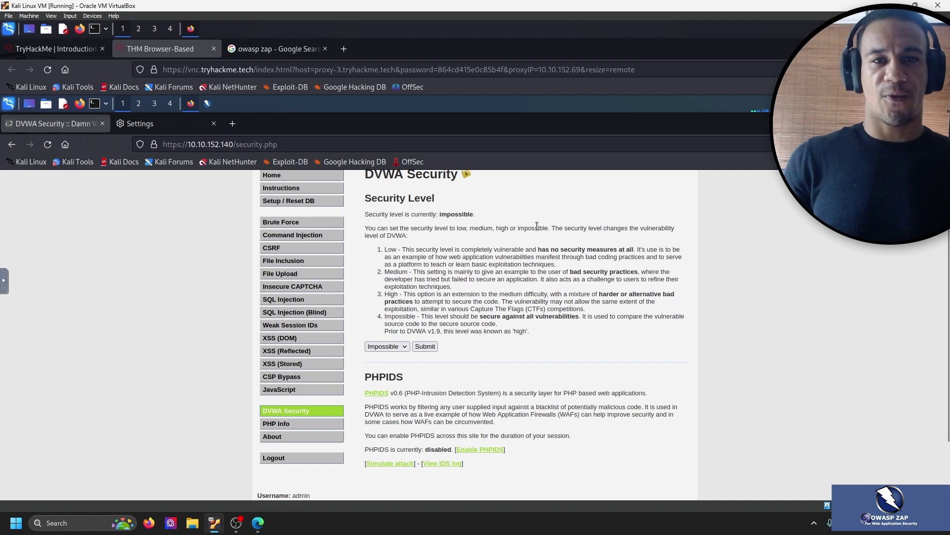
double_click(378, 375)
click(427, 378)
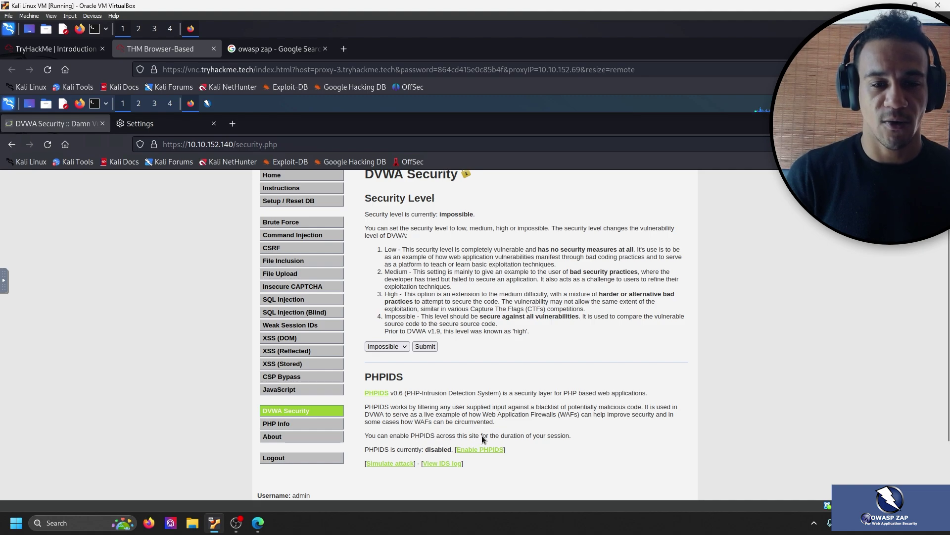
Scroll the TryHackMe room to Task 6's instructions for setting security to Low.
click(87, 52)
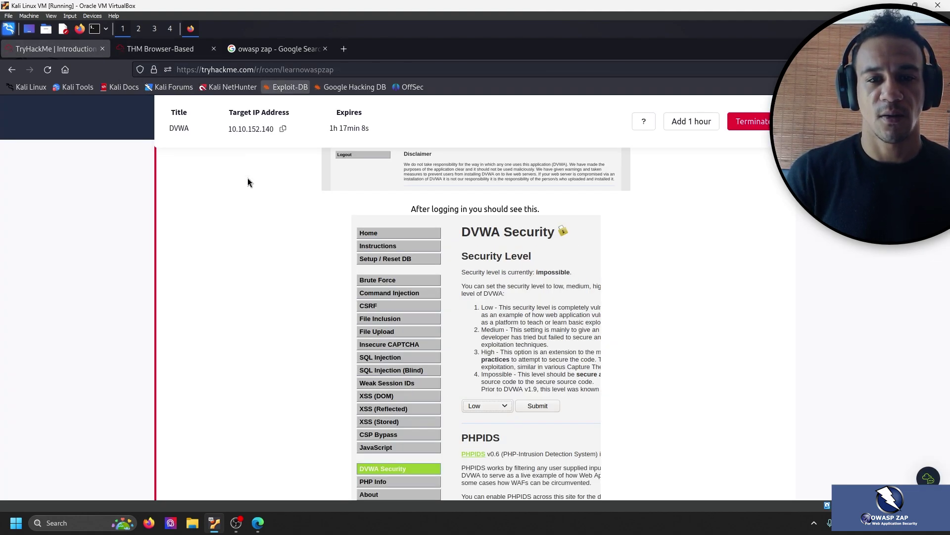
scroll(318, 327, down, 3)
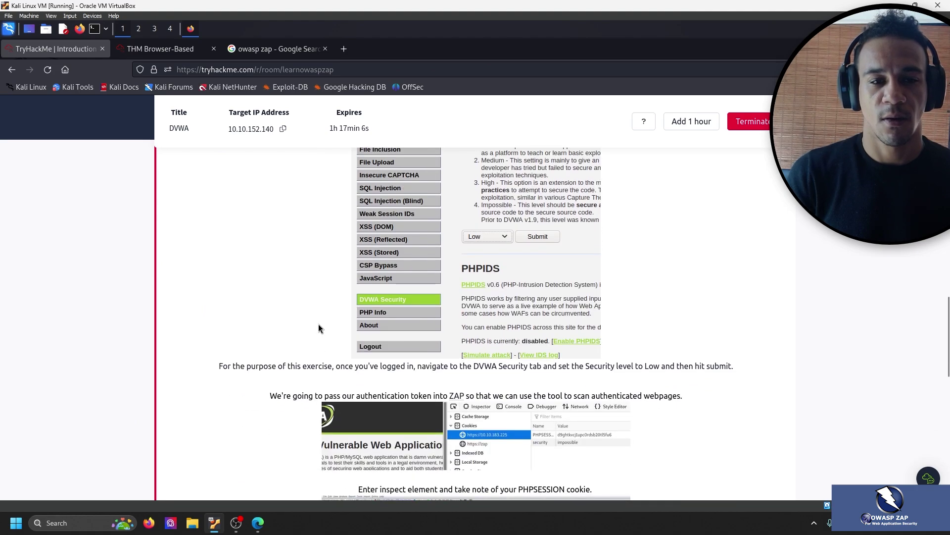
scroll(297, 332, down, 2)
scroll(258, 321, down, 1)
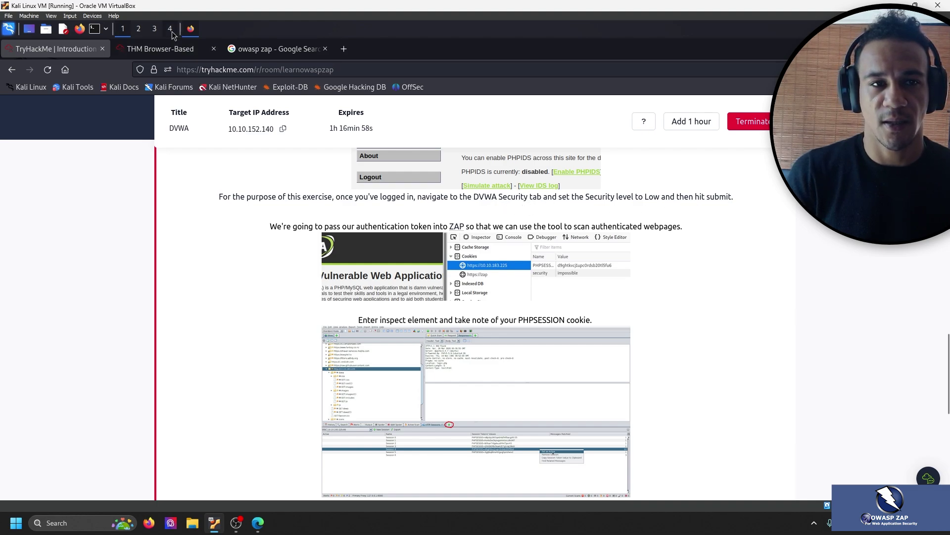
Set DVWA's security level to Low and submit, confirming it now reads low.
click(171, 49)
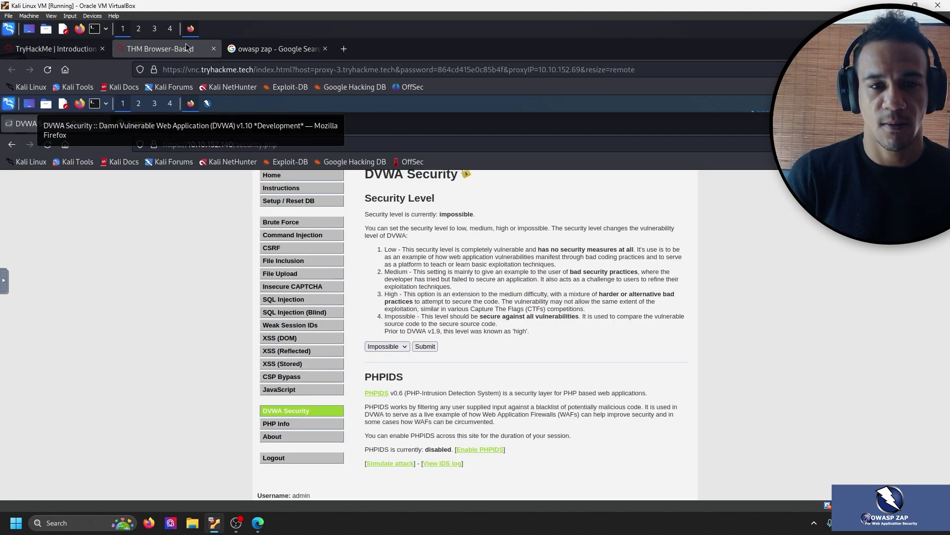
click(397, 347)
click(385, 358)
click(422, 346)
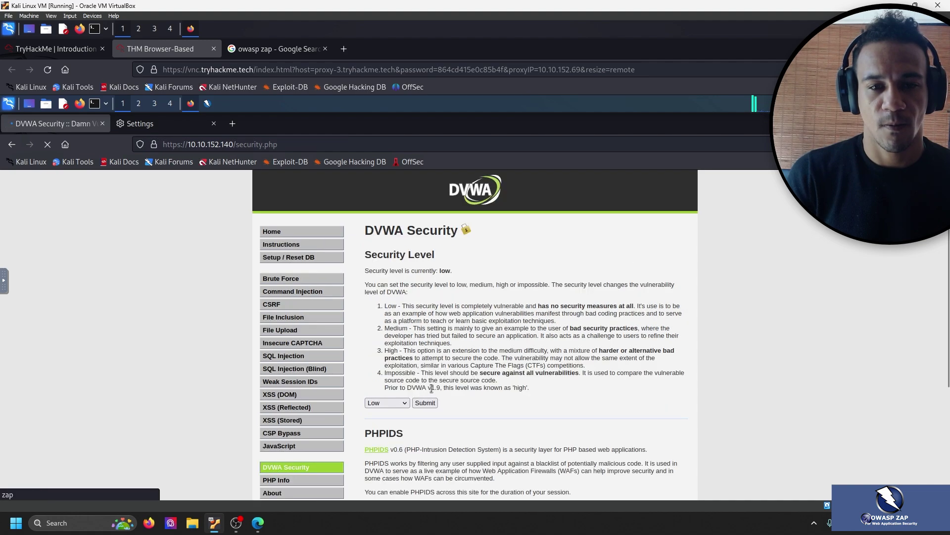
drag(421, 270, 492, 270)
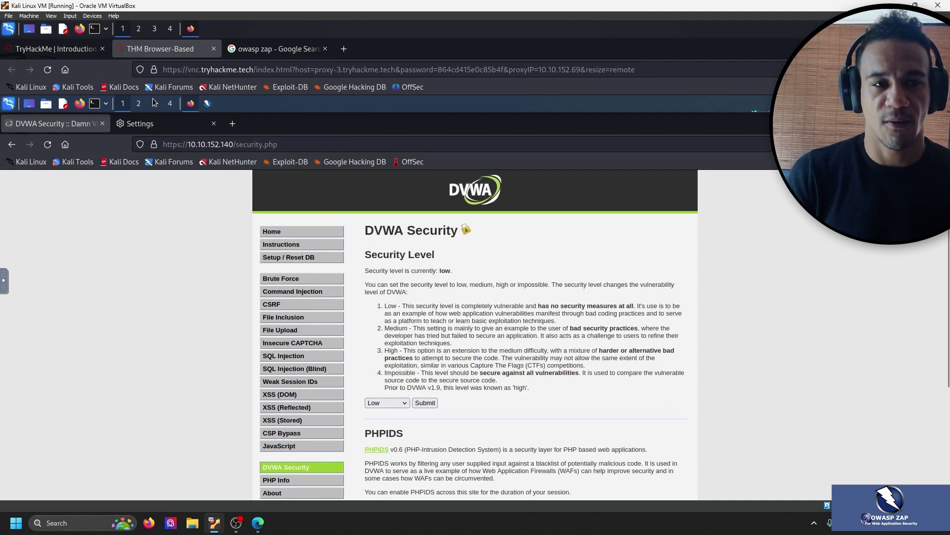
Read the room's note about passing the session token to ZAP, then return to Kali.
click(56, 49)
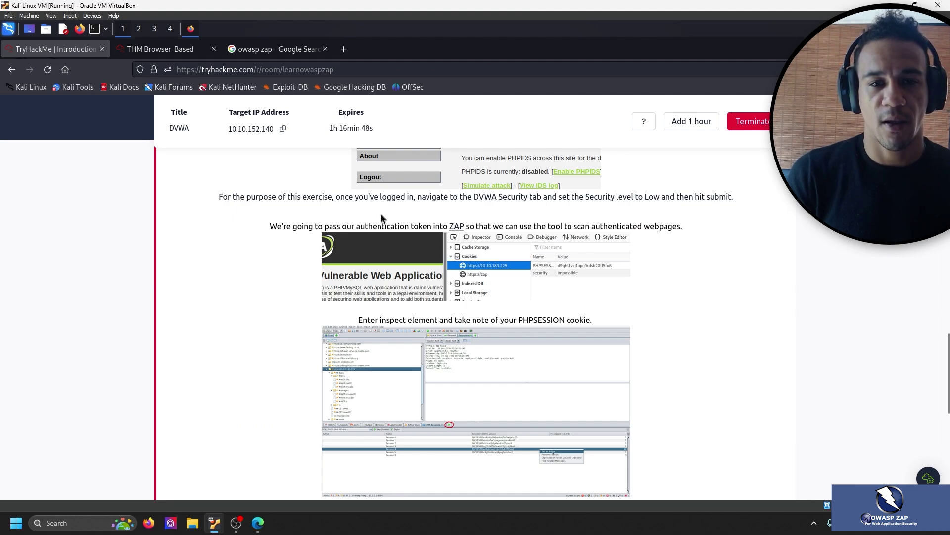
drag(410, 226, 734, 228)
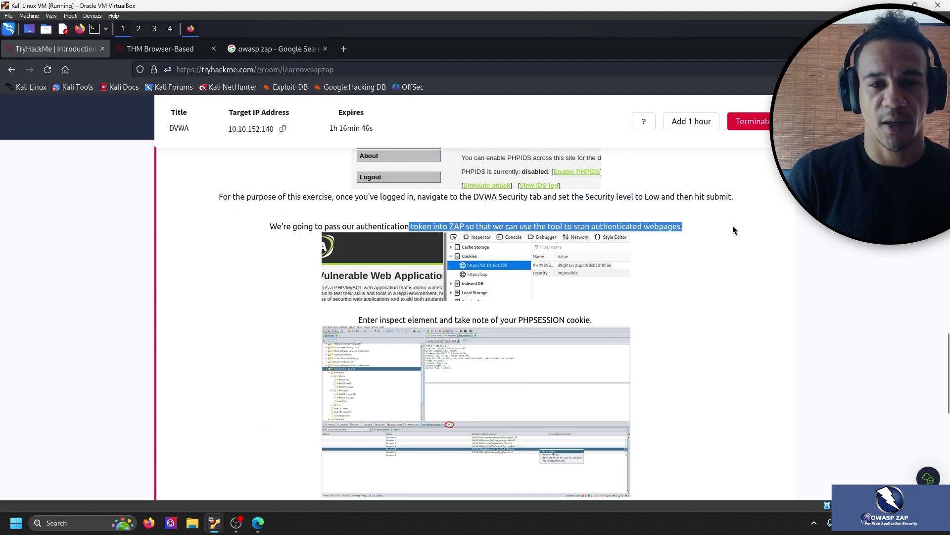
click(531, 206)
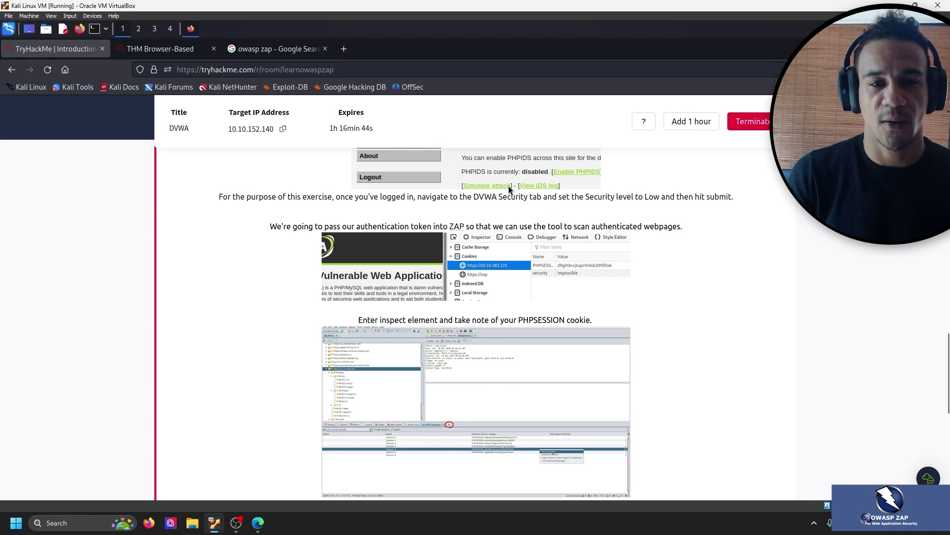
scroll(296, 286, down, 2)
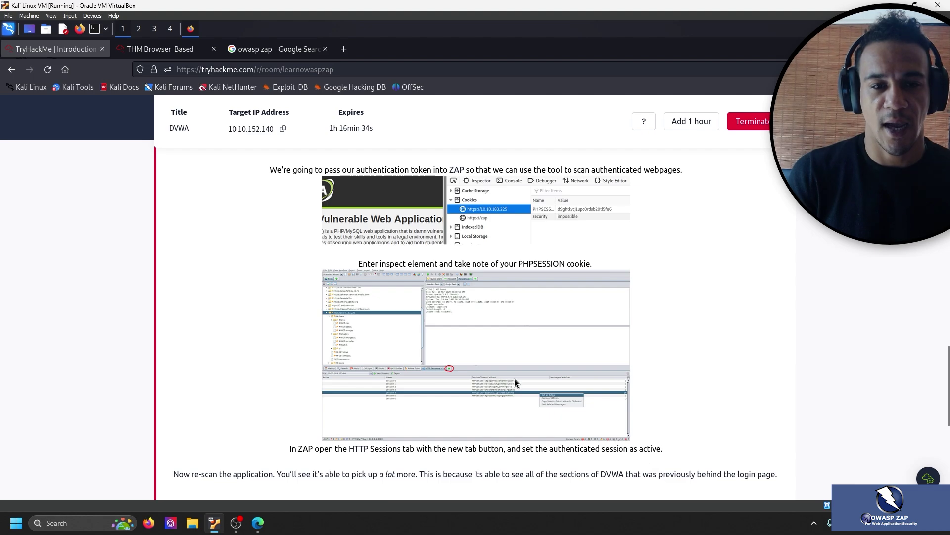
click(176, 49)
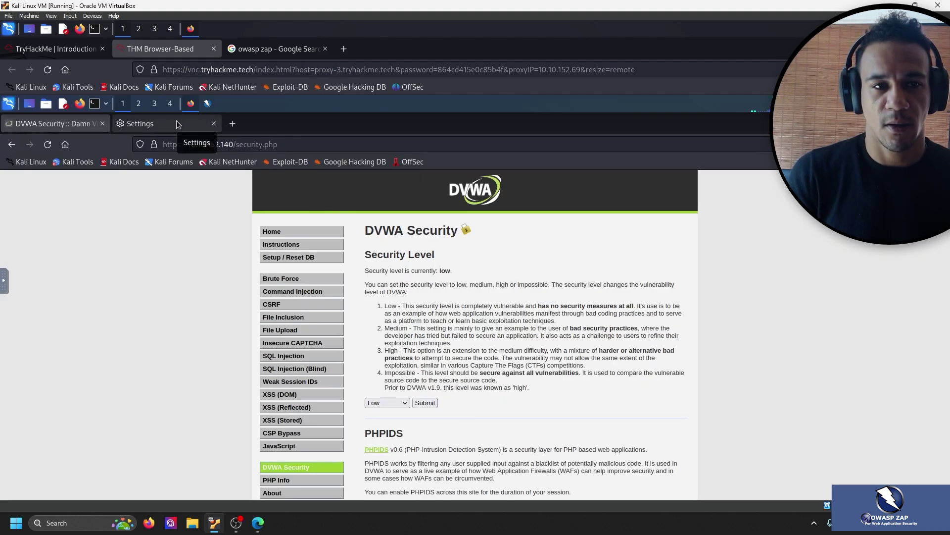
Bring ZAP to the front and browse its Active Scan and Active Scan Input Vectors options.
click(207, 104)
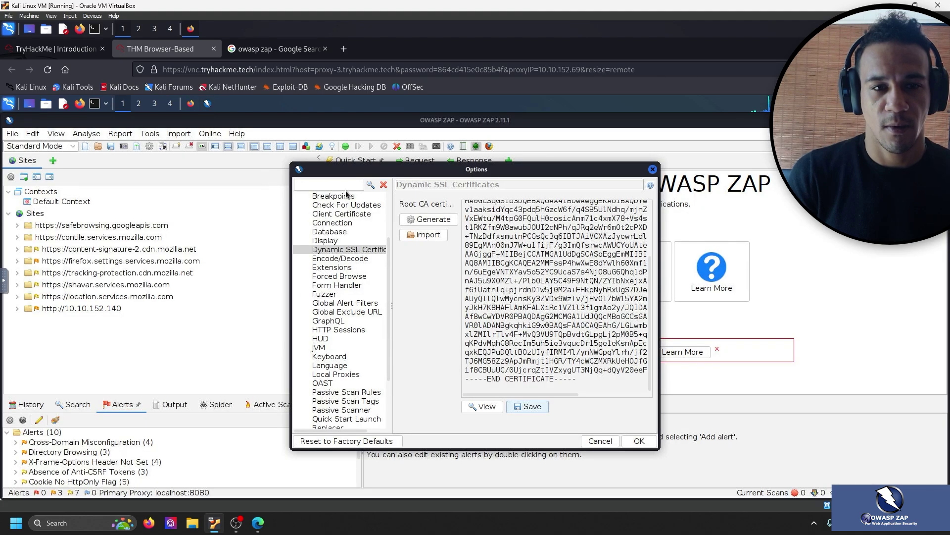
scroll(346, 273, up, 3)
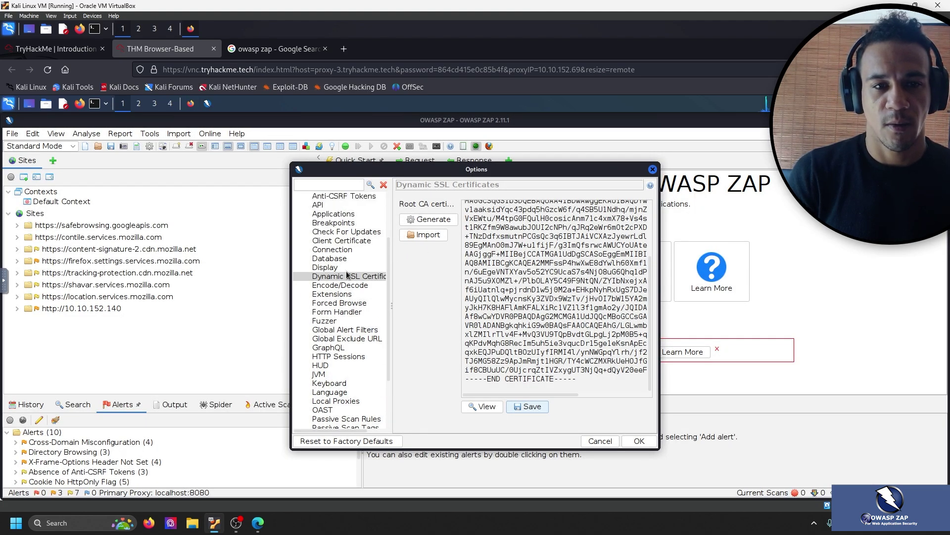
click(79, 51)
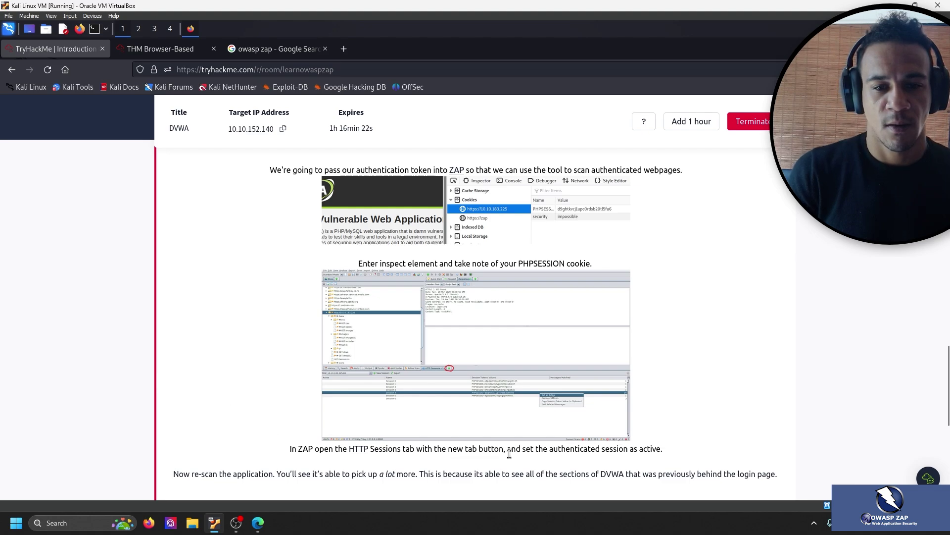
click(167, 52)
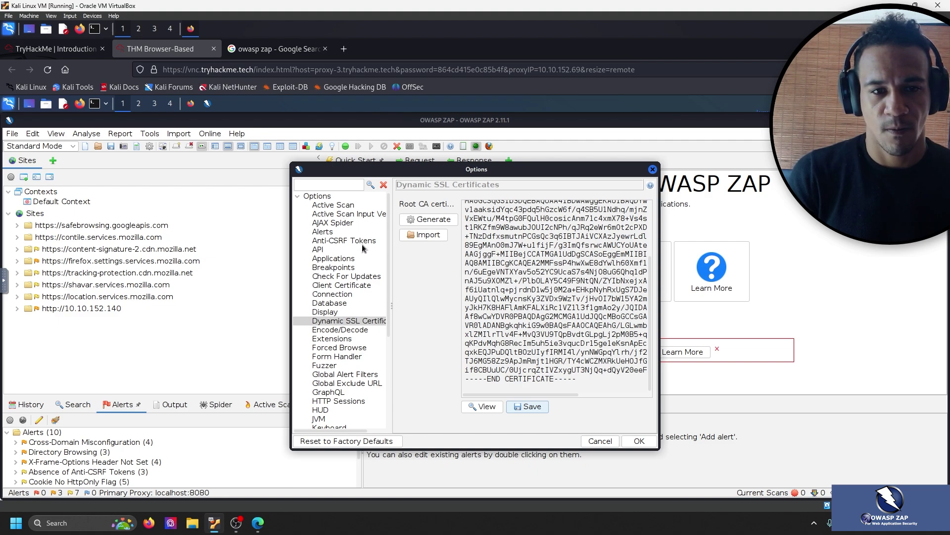
scroll(374, 269, down, 5)
scroll(374, 268, up, 5)
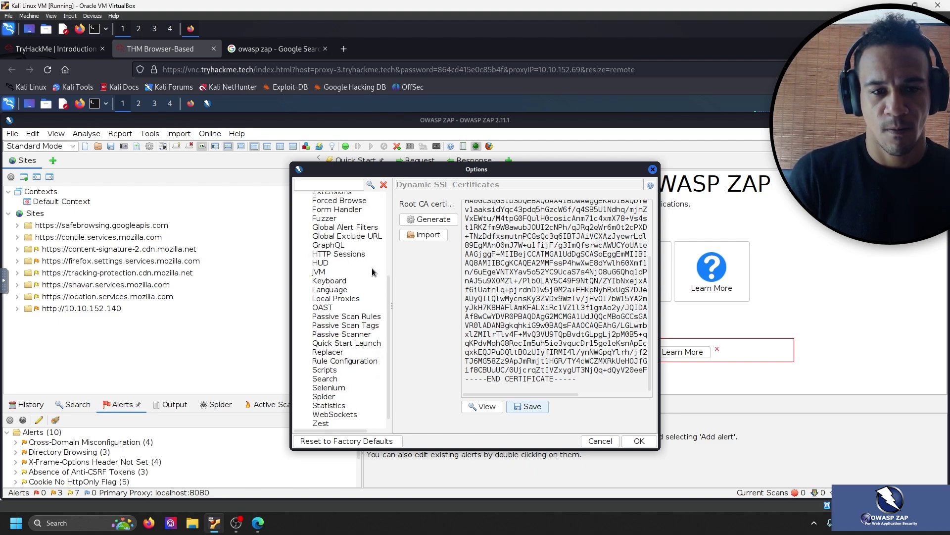
click(339, 213)
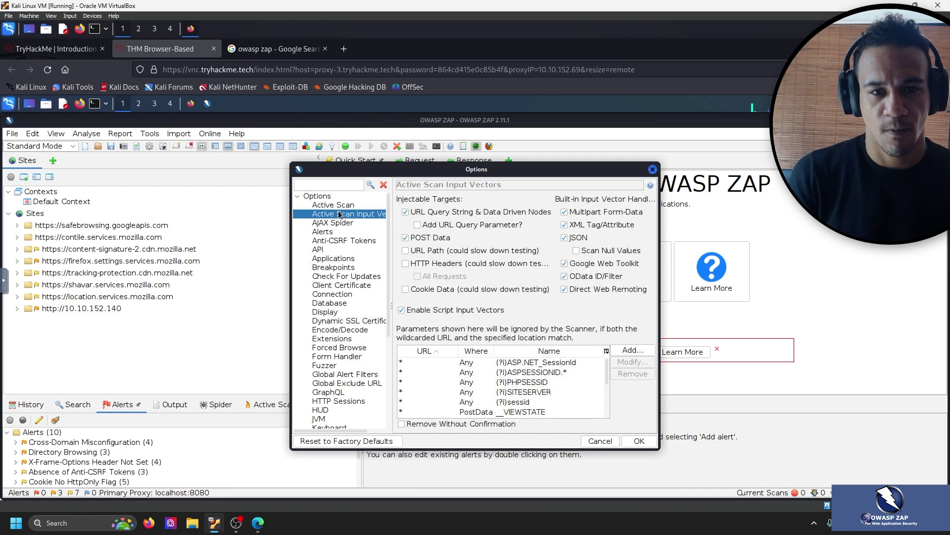
click(343, 205)
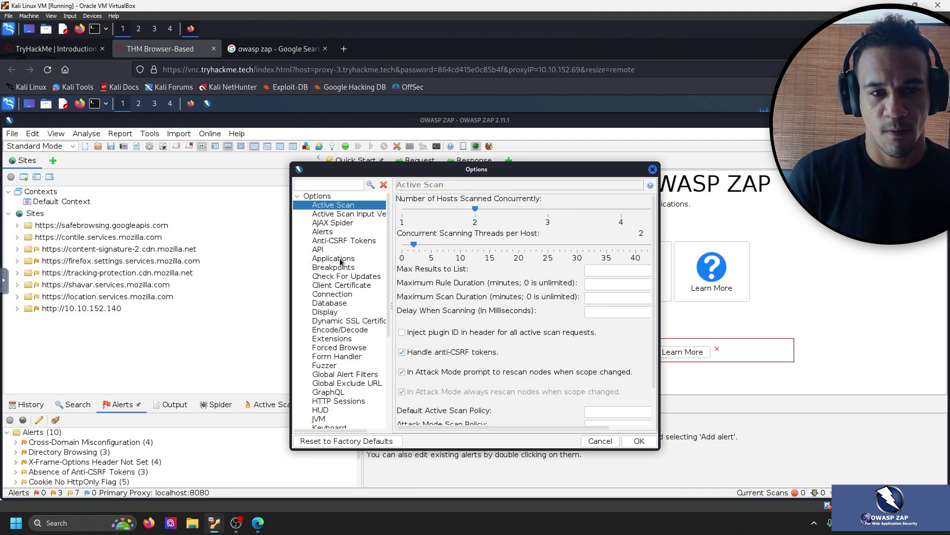
click(341, 260)
click(348, 214)
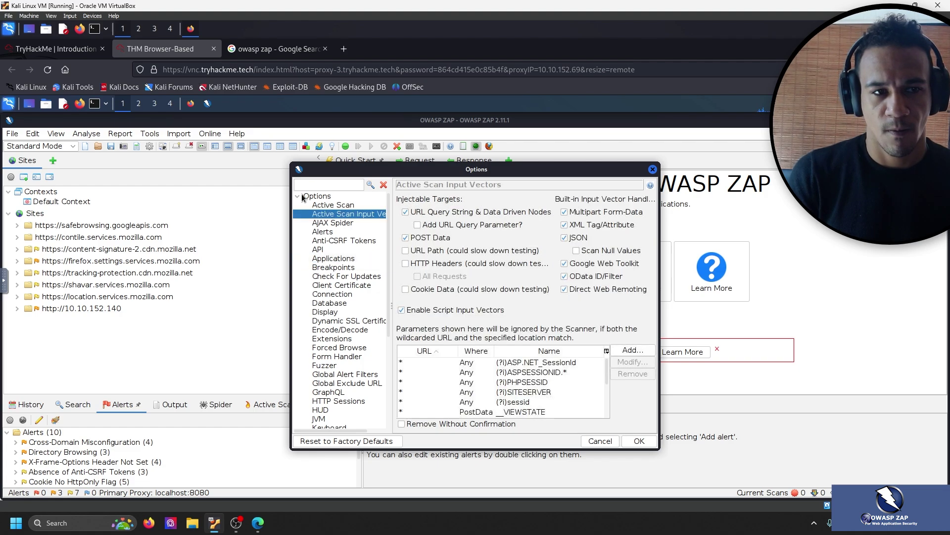
Select HTTP Sessions in ZAP Options and focus the default token list containing phpsessid.
click(56, 48)
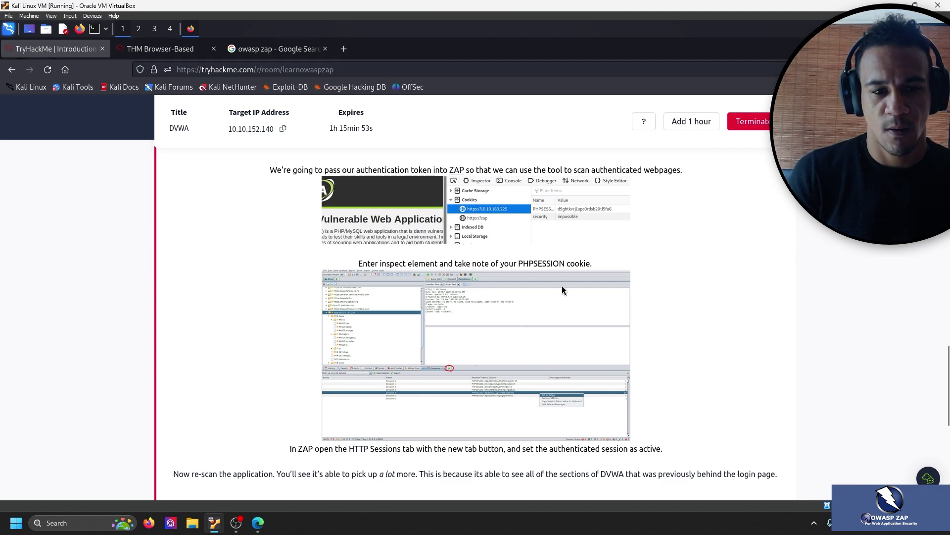
scroll(561, 326, up, 2)
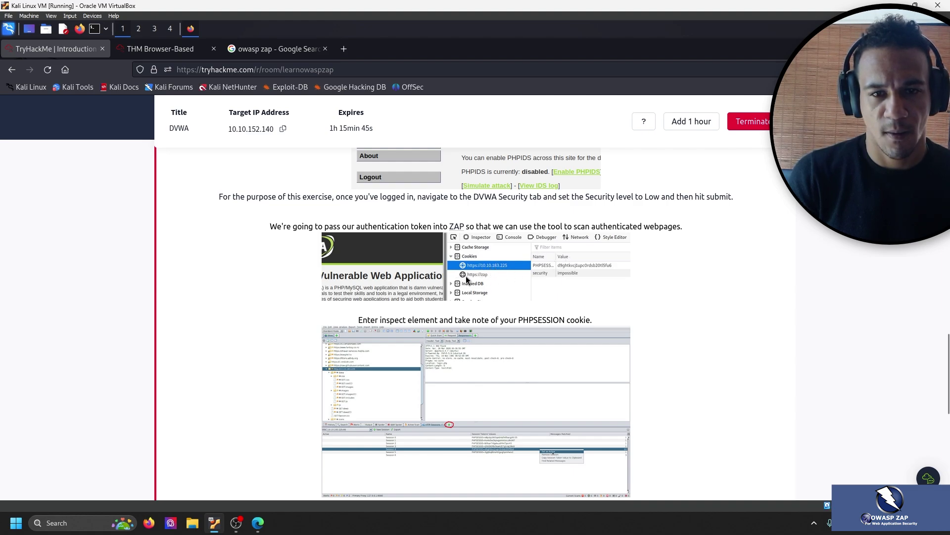
scroll(466, 281, down, 3)
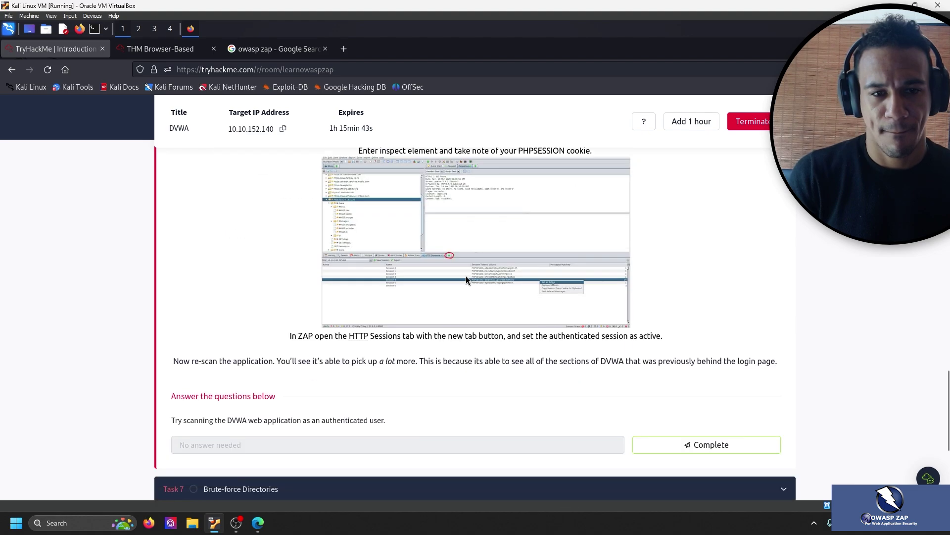
scroll(353, 265, up, 1)
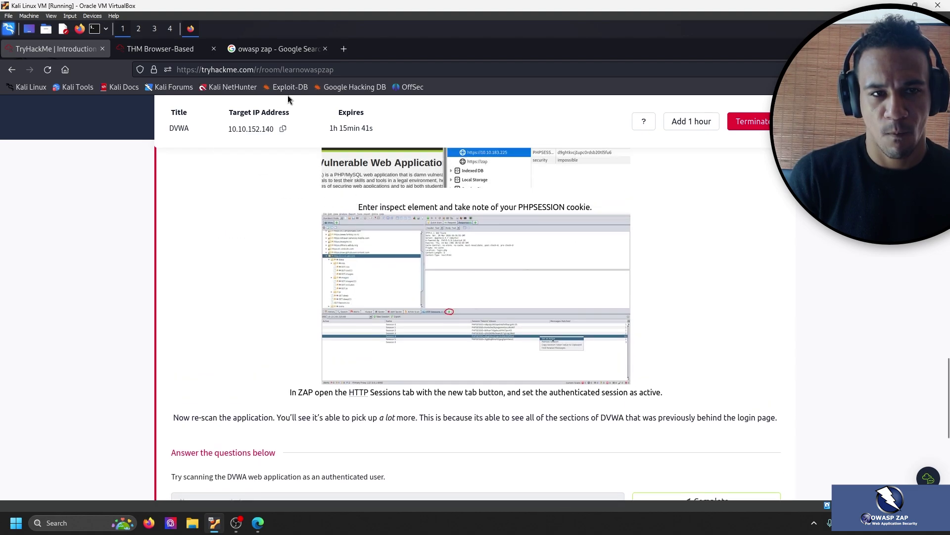
click(161, 49)
scroll(345, 269, down, 1)
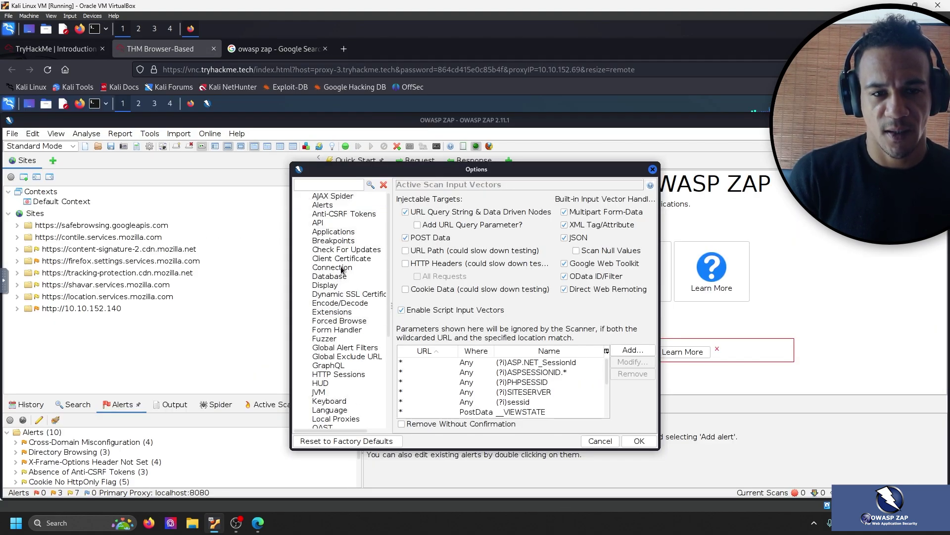
scroll(342, 268, down, 2)
click(352, 323)
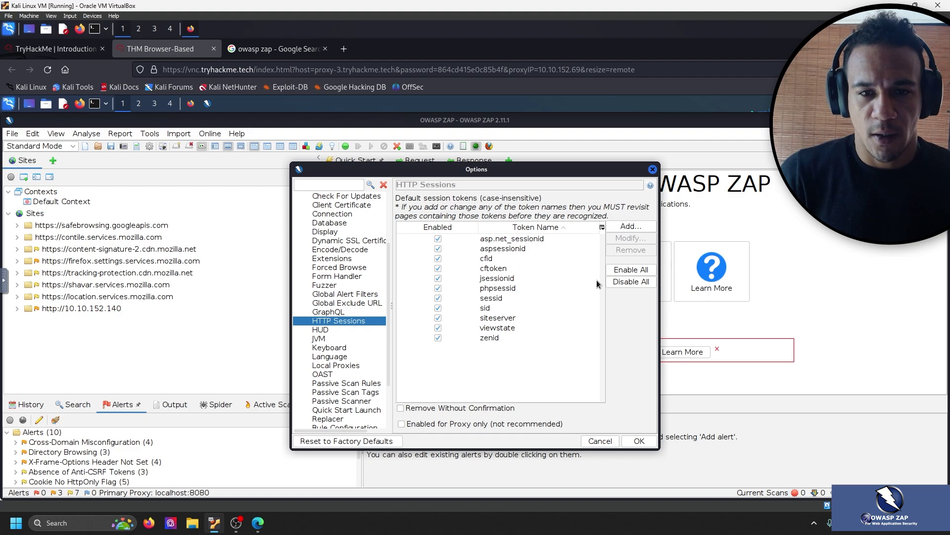
click(75, 50)
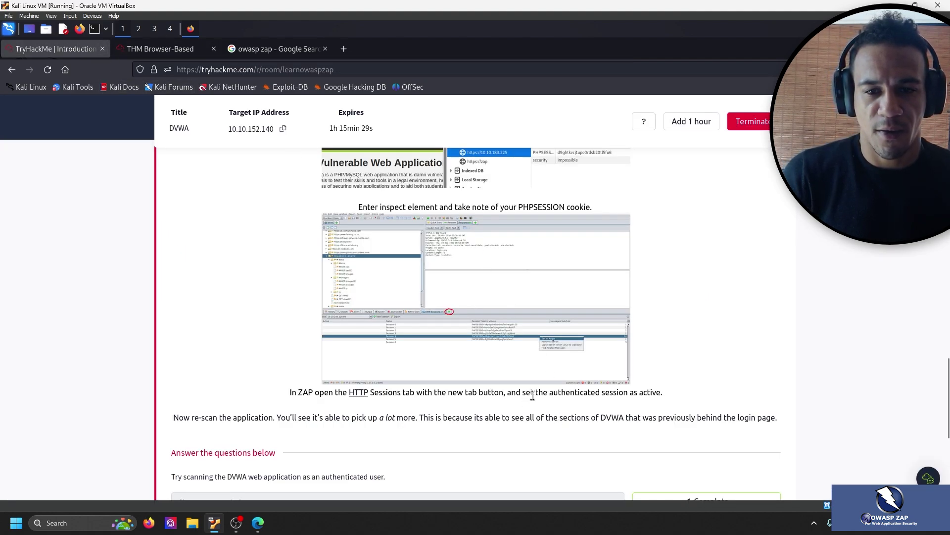
click(164, 49)
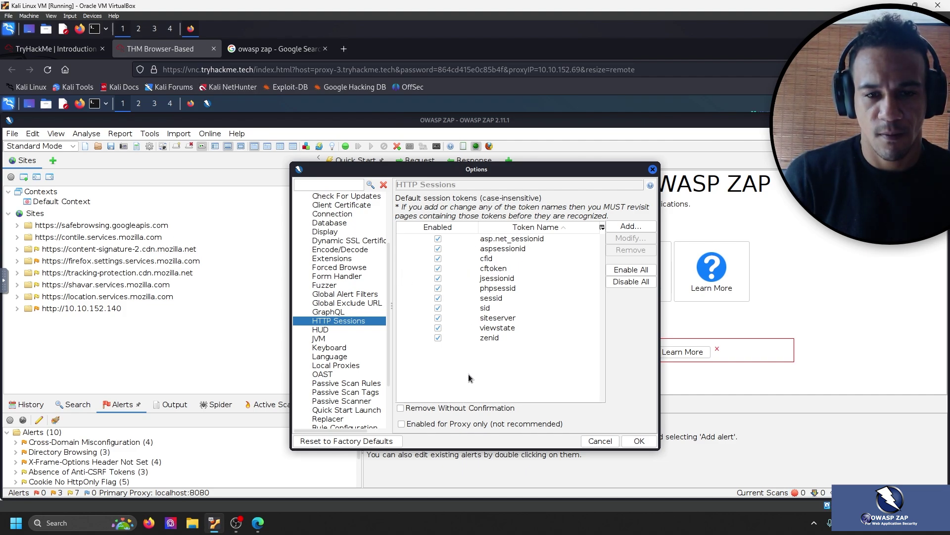
click(486, 366)
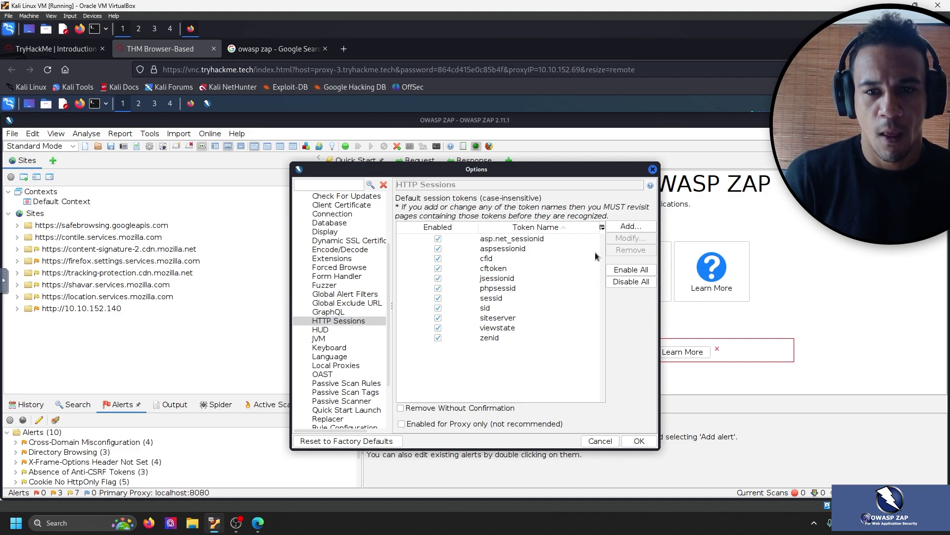
click(52, 47)
Open Firefox's developer tools on the DVWA Security page.
right_click(238, 237)
click(176, 134)
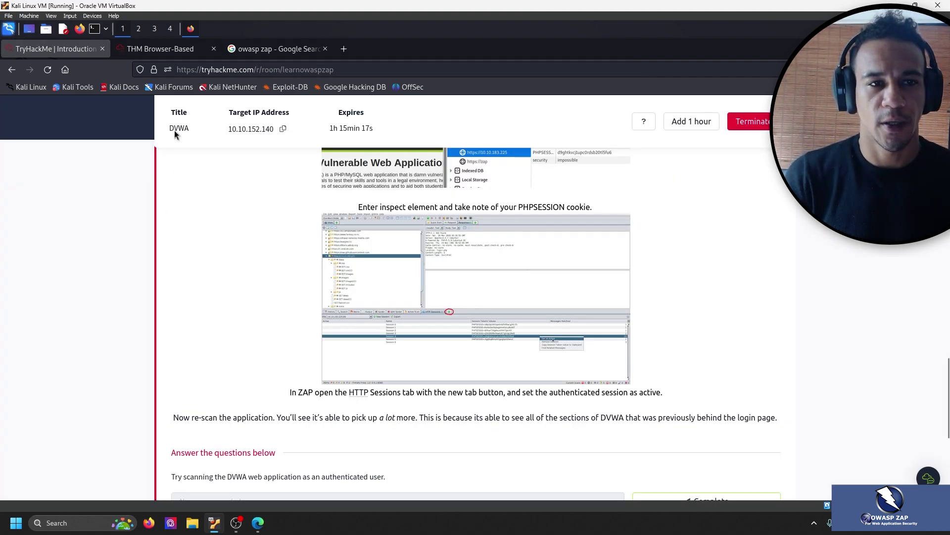
click(160, 49)
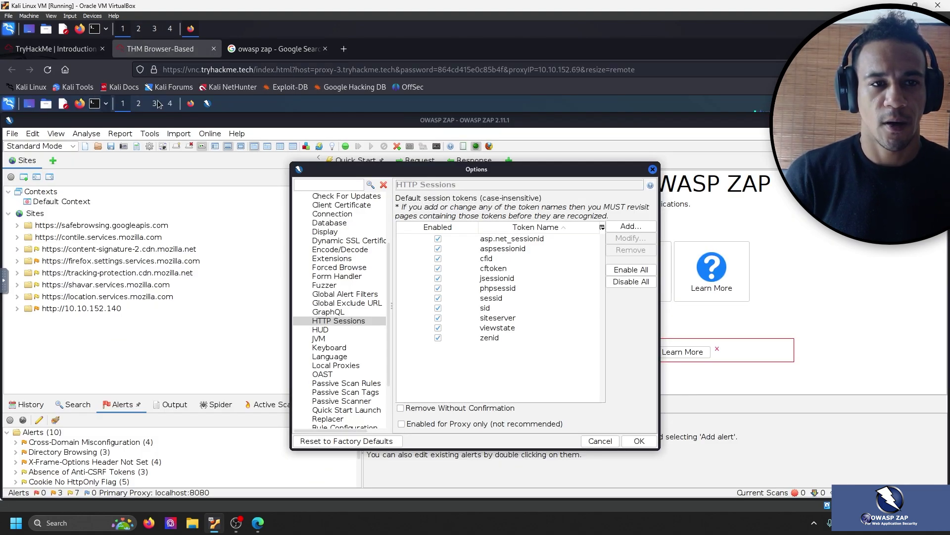
click(191, 103)
right_click(179, 258)
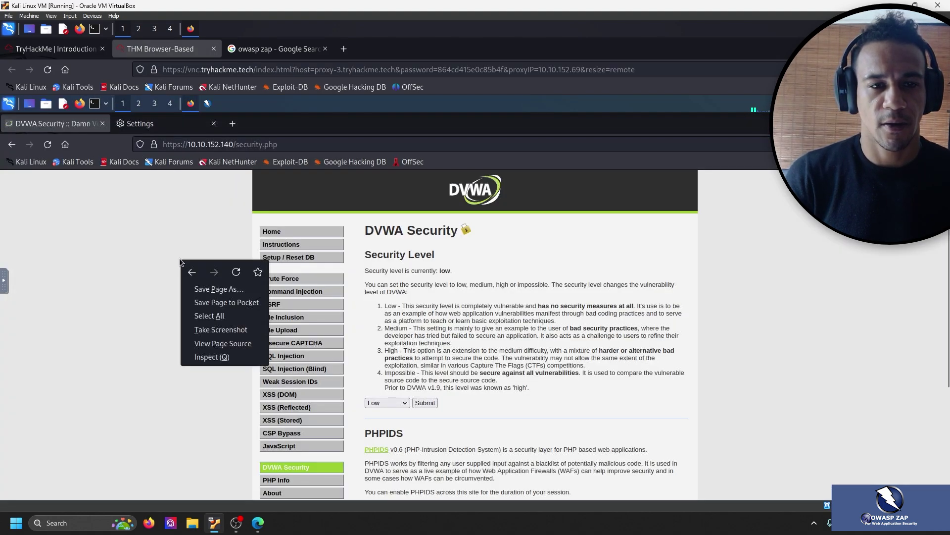
click(223, 356)
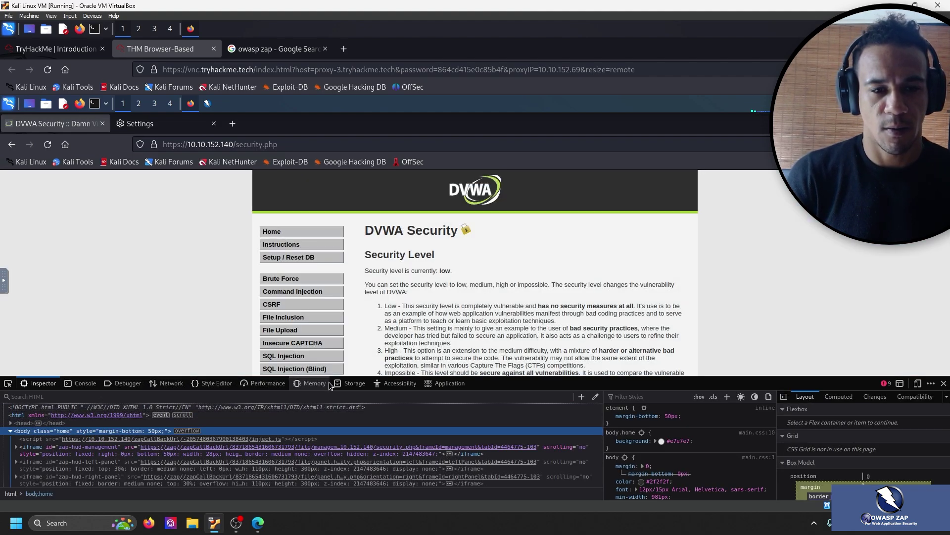
Show the site's cookies in the Storage inspector and widen the cookie Name column.
click(350, 383)
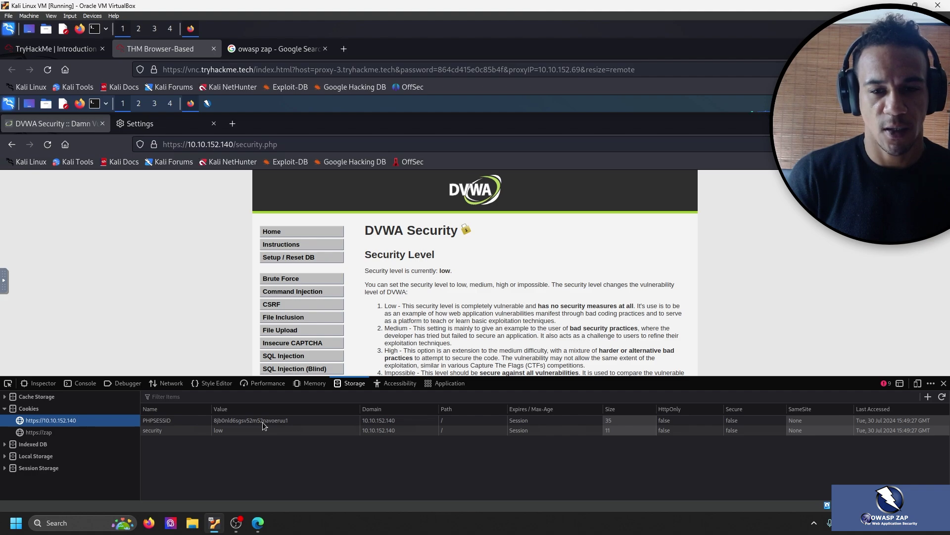
click(62, 49)
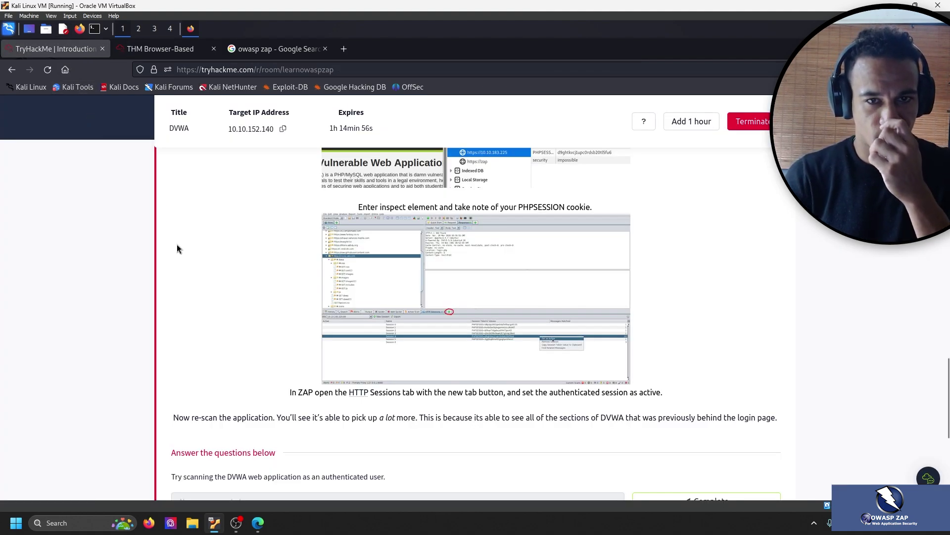
scroll(177, 245, up, 1)
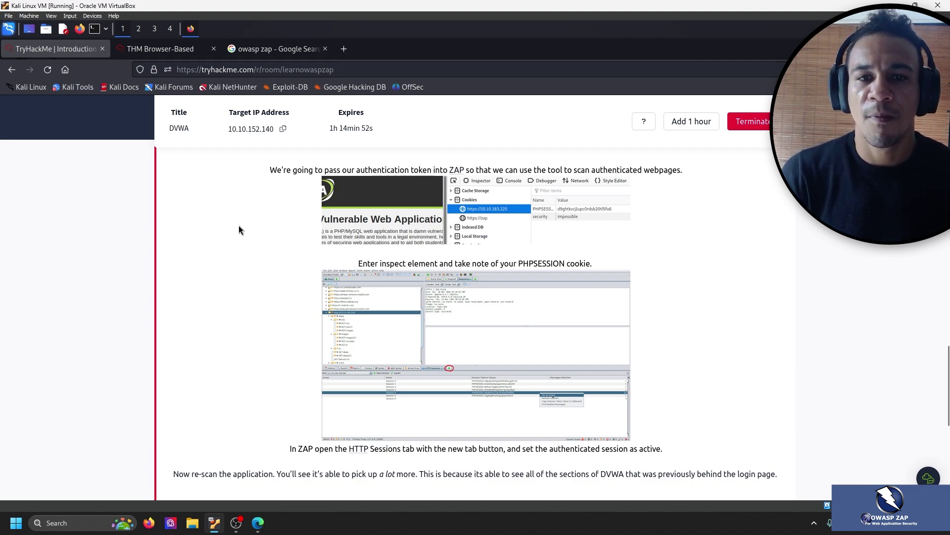
click(147, 56)
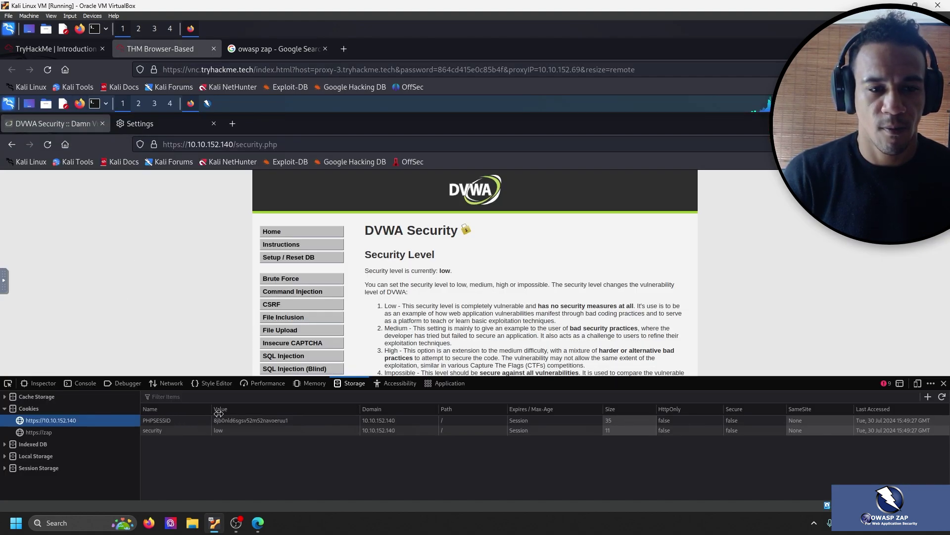
drag(212, 413, 243, 413)
Check the room's note about the PHPSESSID cookie, then display that cookie's full details.
click(56, 49)
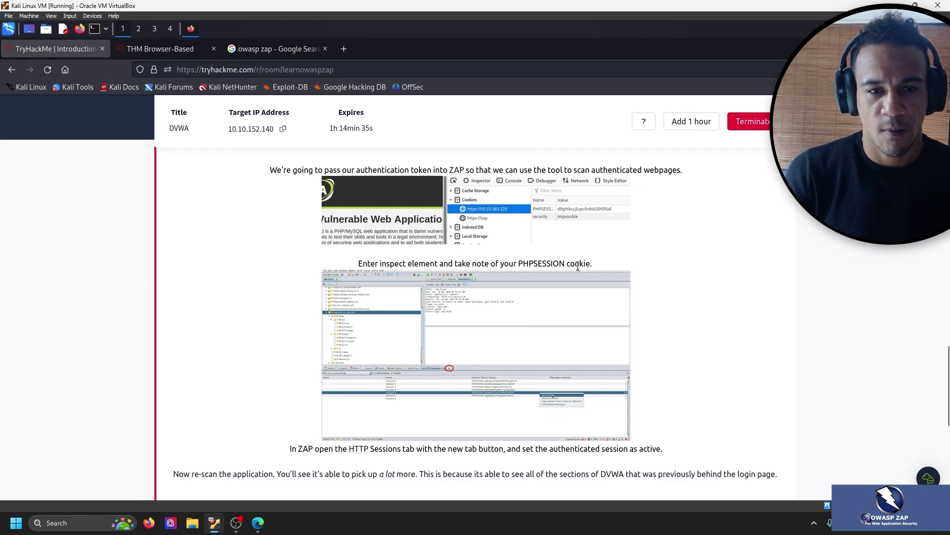
drag(567, 265, 316, 272)
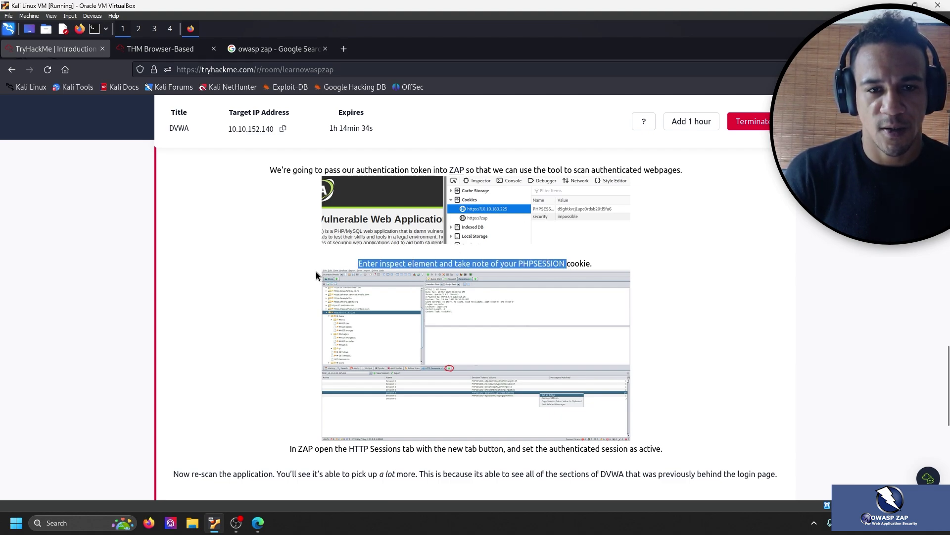
click(204, 266)
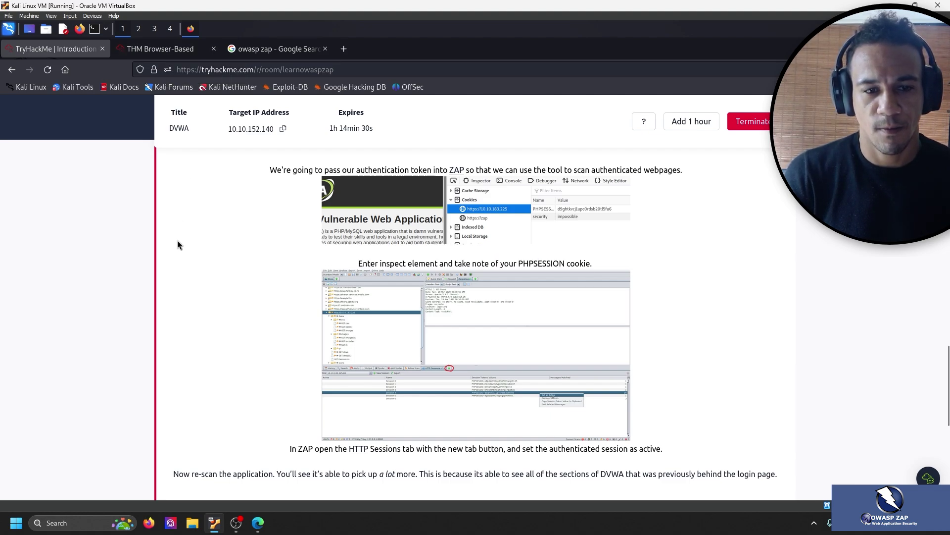
scroll(179, 241, down, 2)
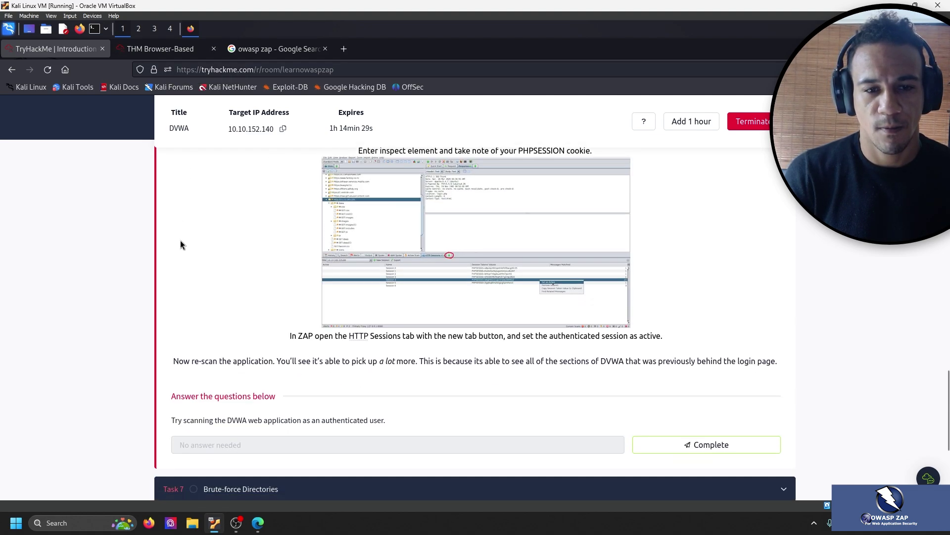
click(140, 54)
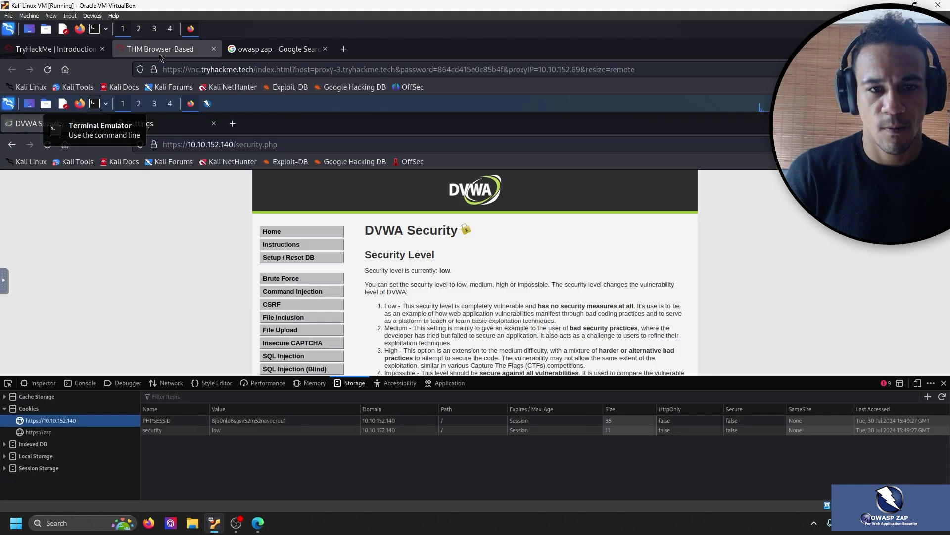
click(175, 422)
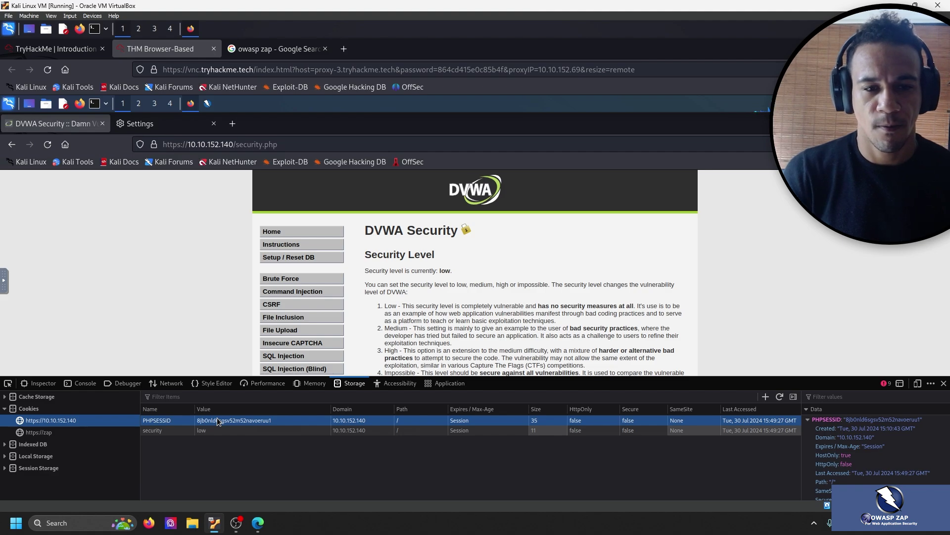
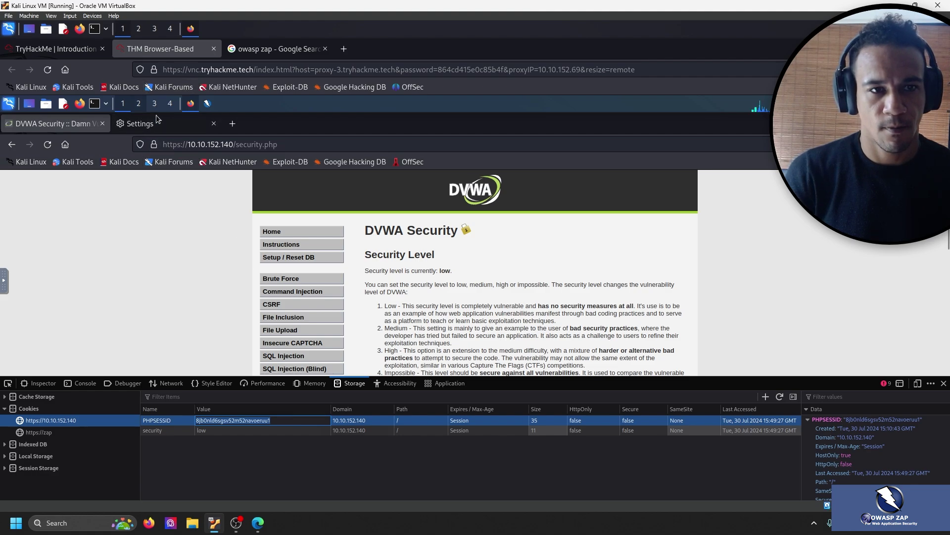
Back in ZAP's HTTP Sessions options, start a new default session token filled with the copied PHPSESSID value.
click(207, 103)
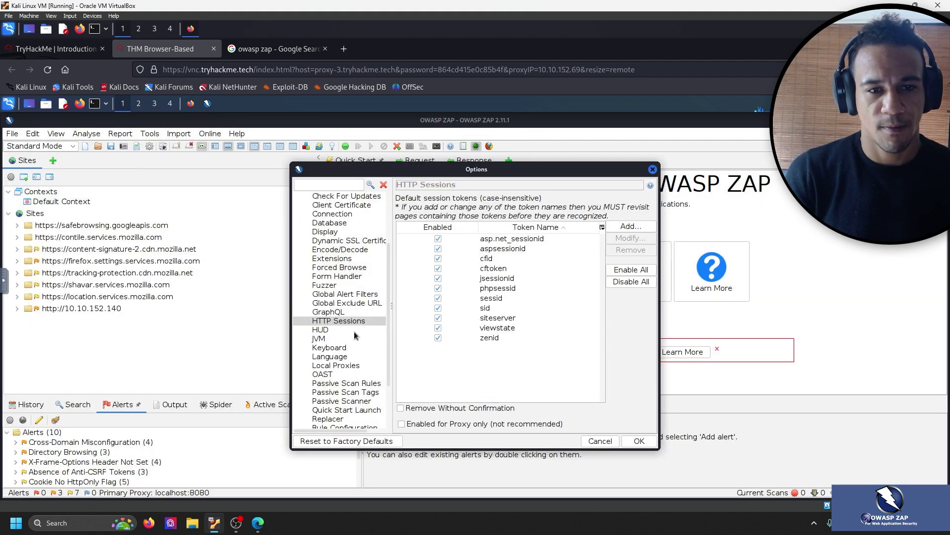
click(632, 227)
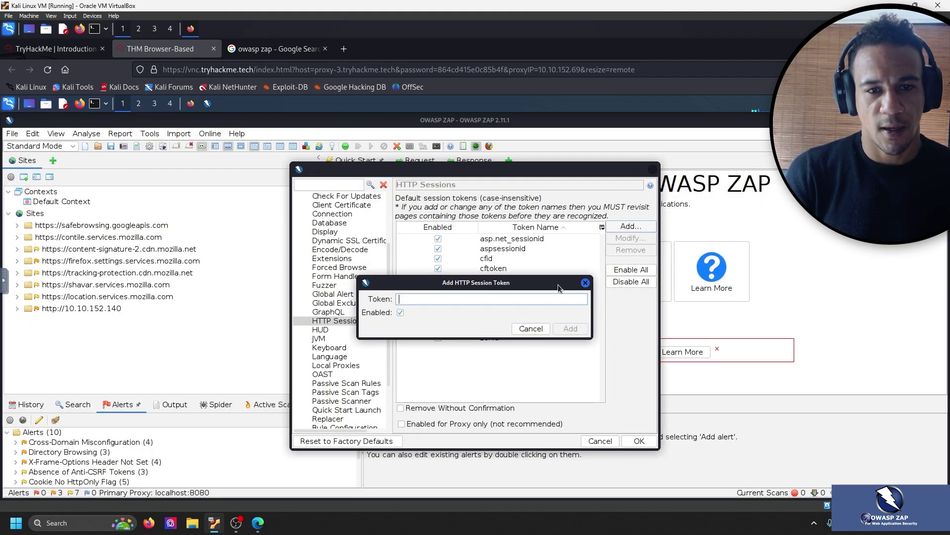
key(ctrl+v)
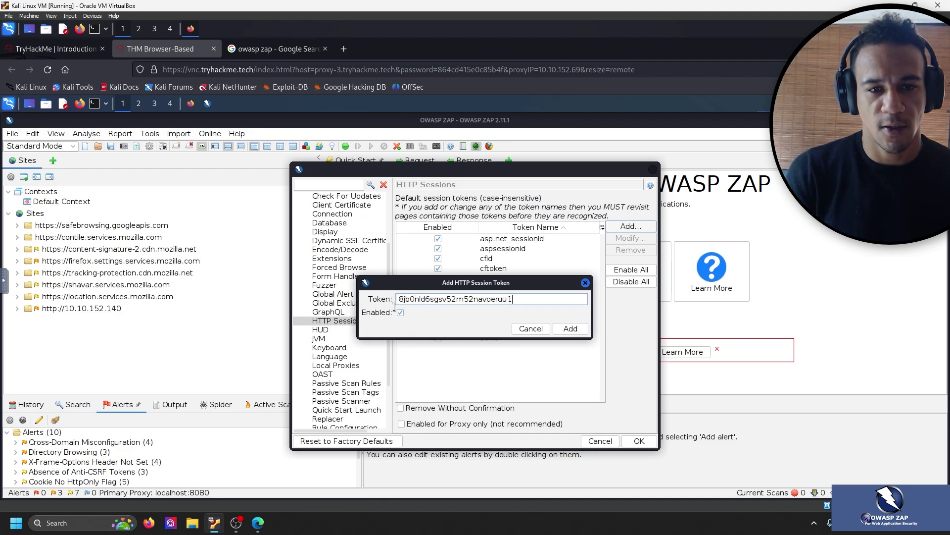
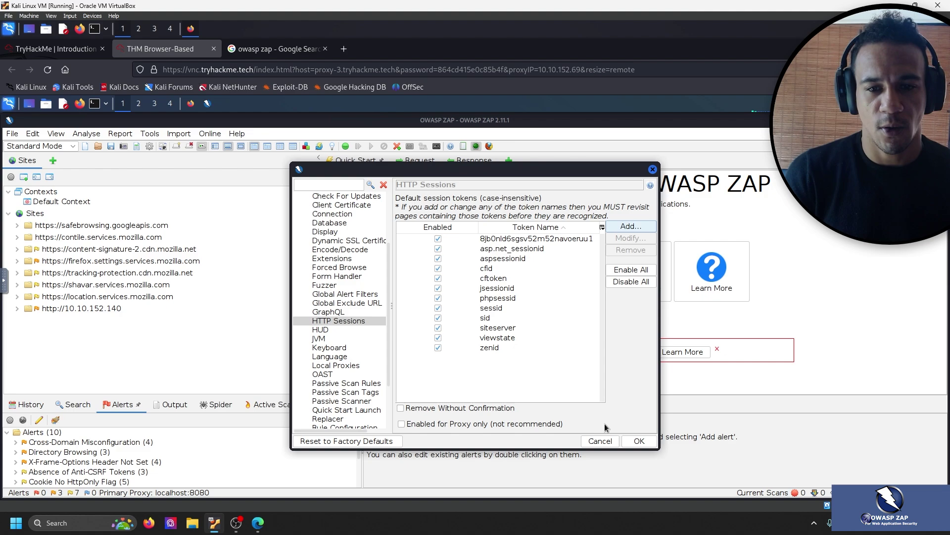
click(638, 442)
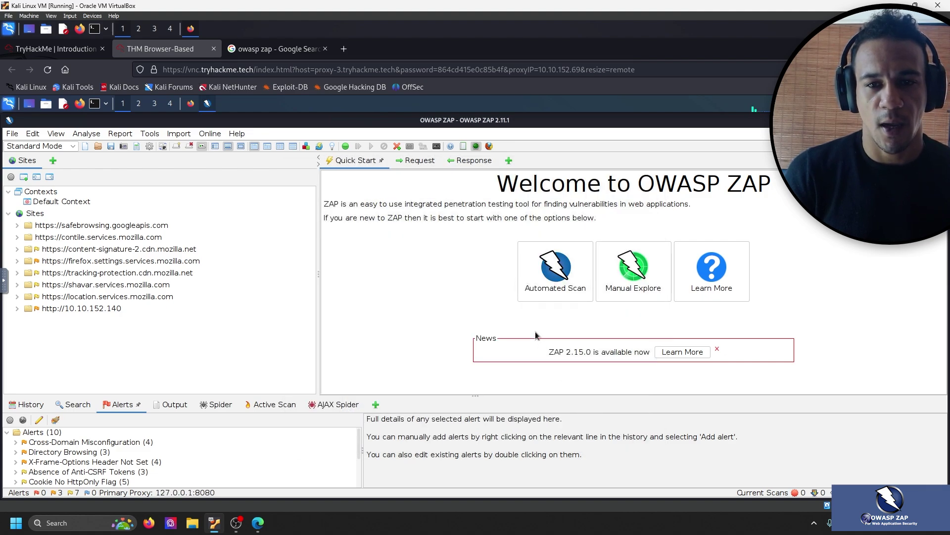
click(541, 274)
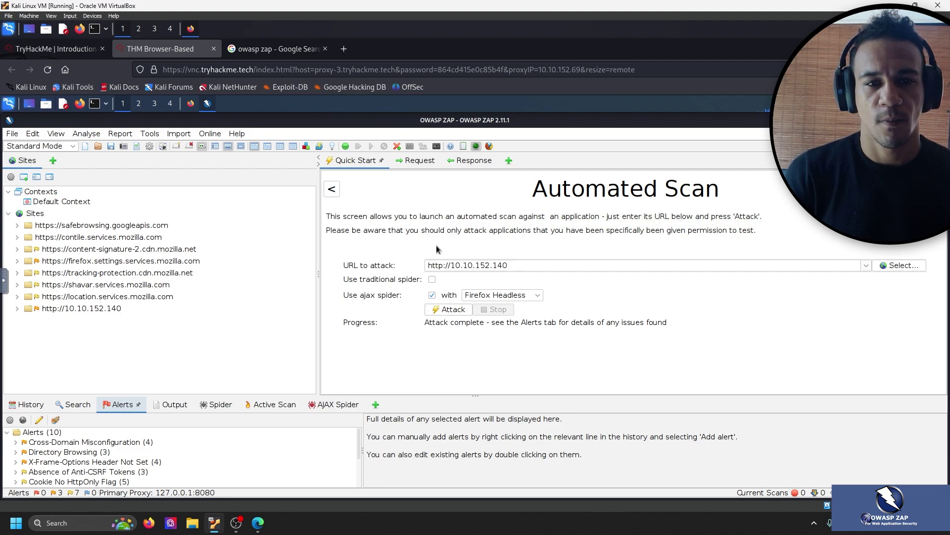
click(55, 48)
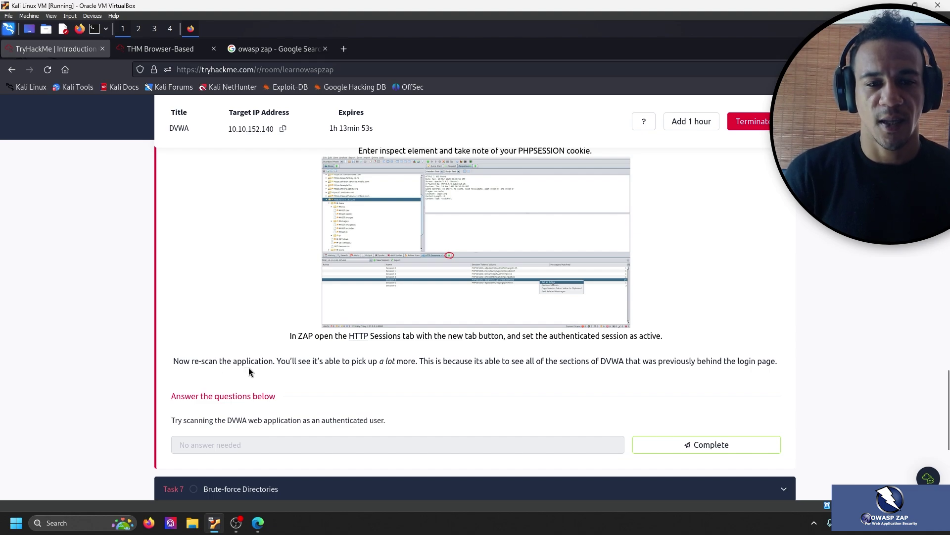
Read the 'Now re-scan…' paragraph about authenticated scanning, then go back to ZAP.
drag(285, 370, 789, 365)
click(743, 334)
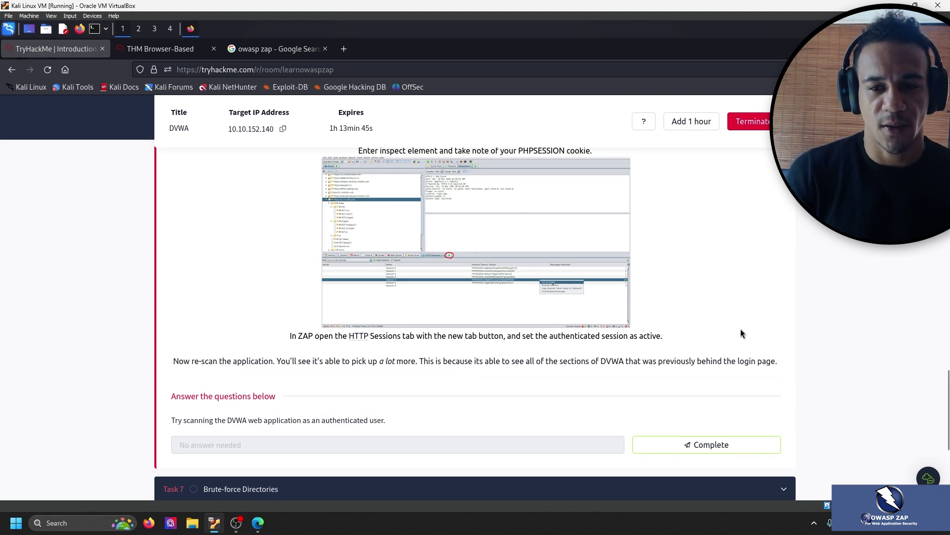
click(163, 48)
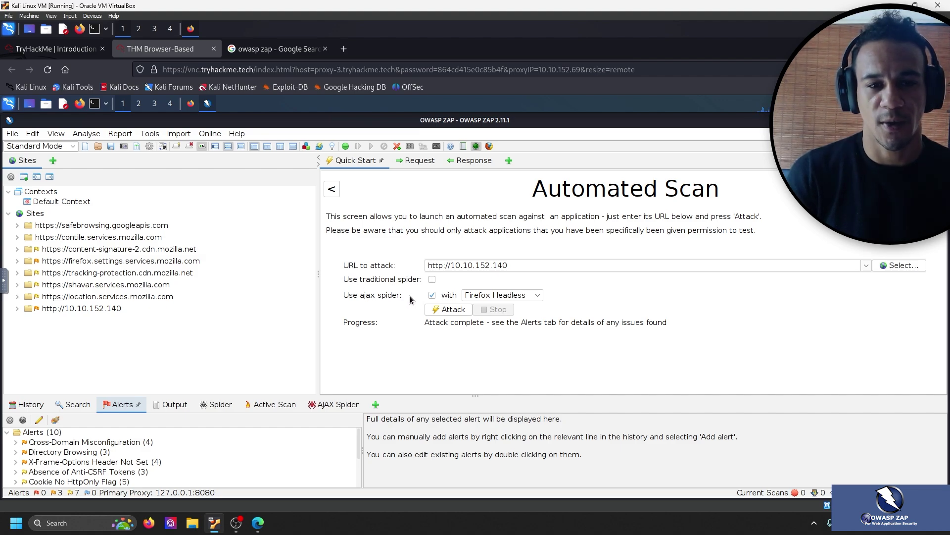
click(448, 310)
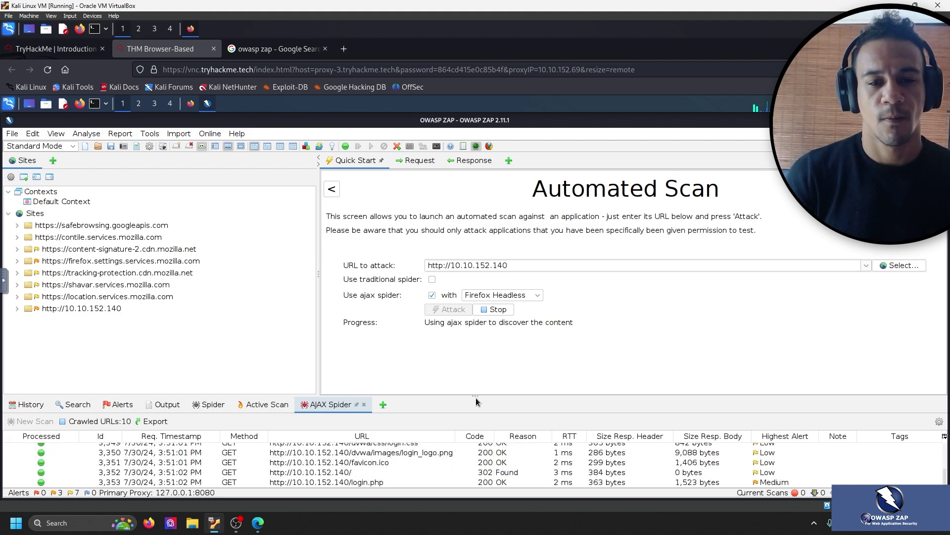
drag(476, 399, 452, 254)
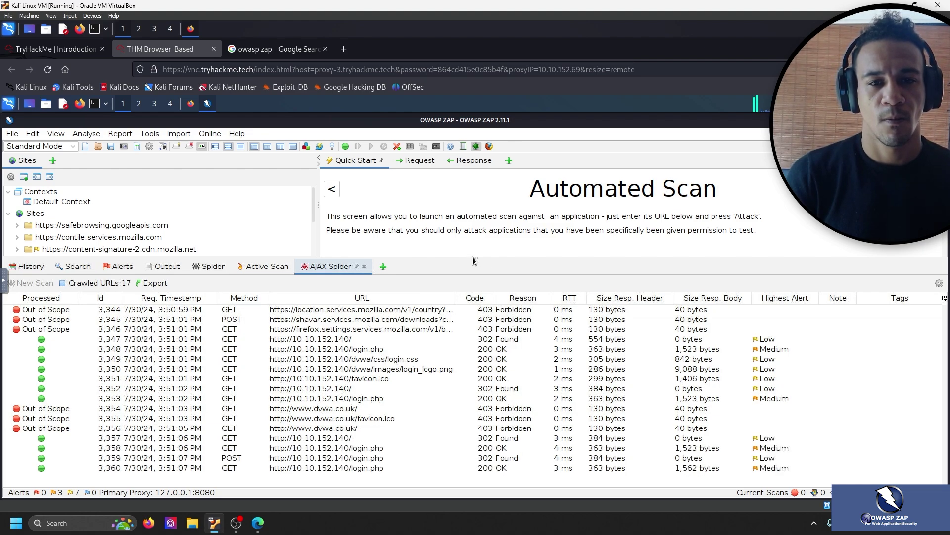
drag(474, 256, 470, 218)
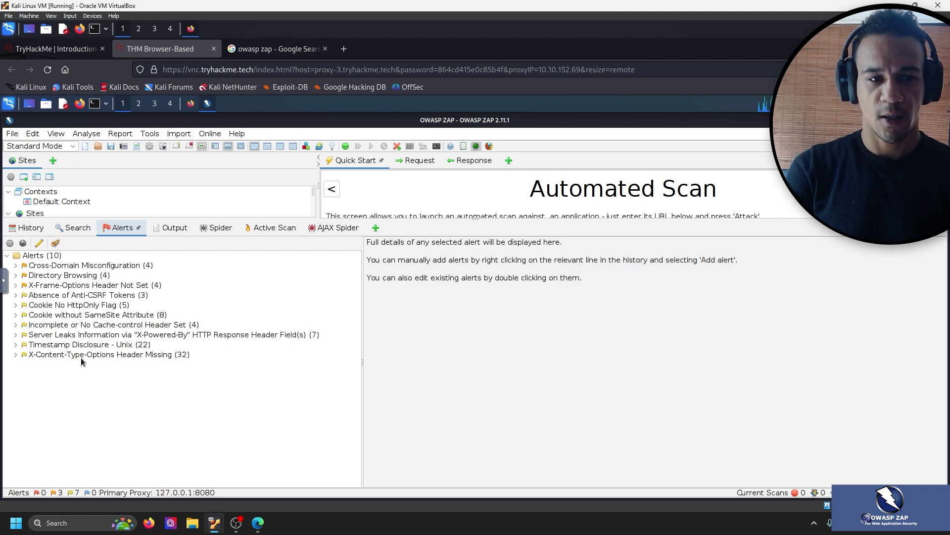
Mark the authenticated-scanning question as complete in the TryHackMe room.
click(56, 49)
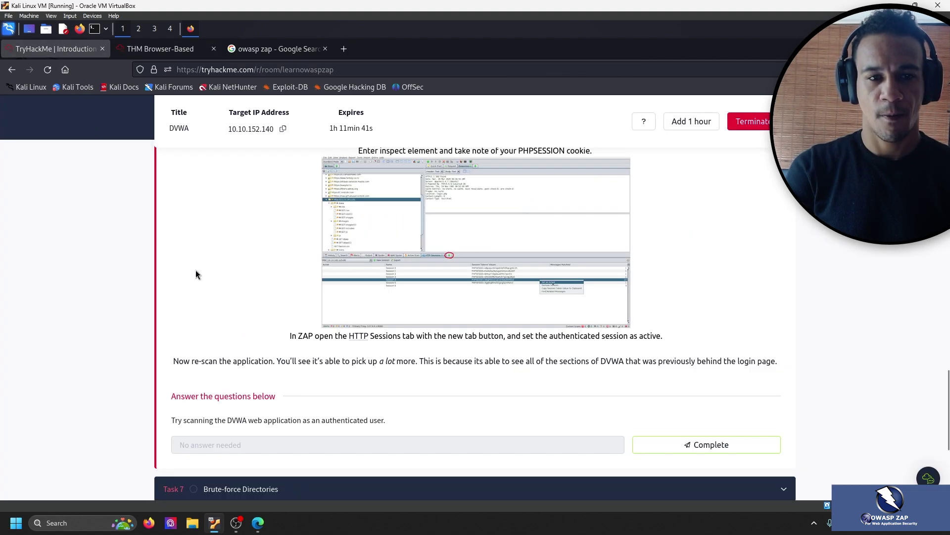
drag(386, 420, 227, 418)
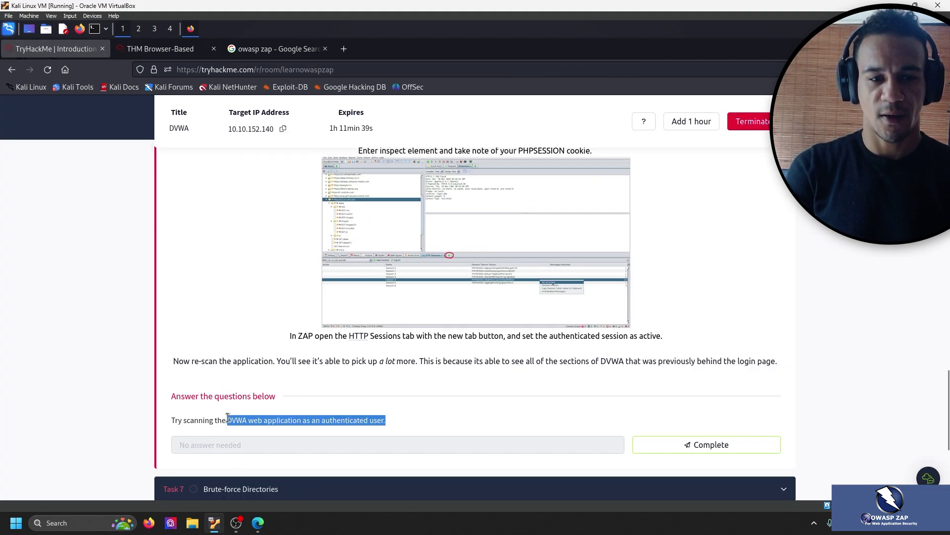
click(391, 399)
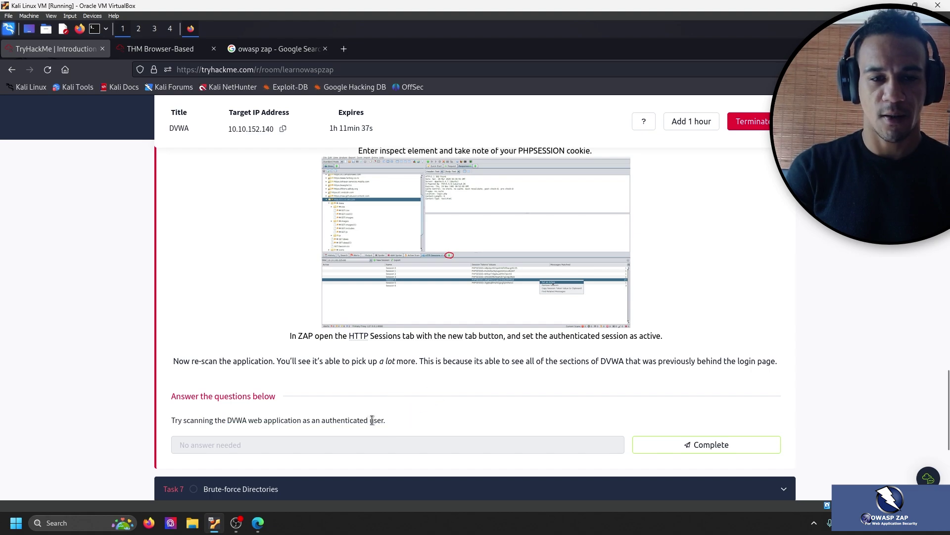
click(704, 445)
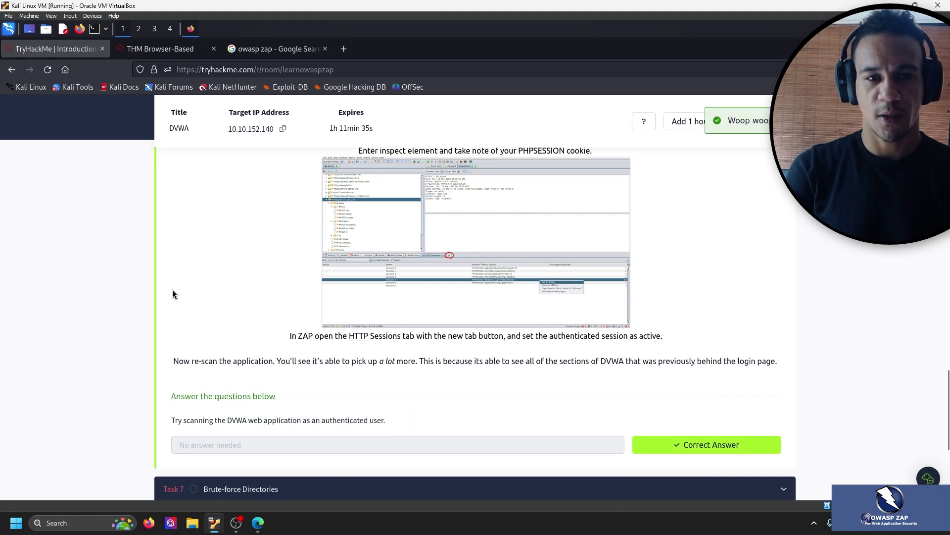
click(174, 50)
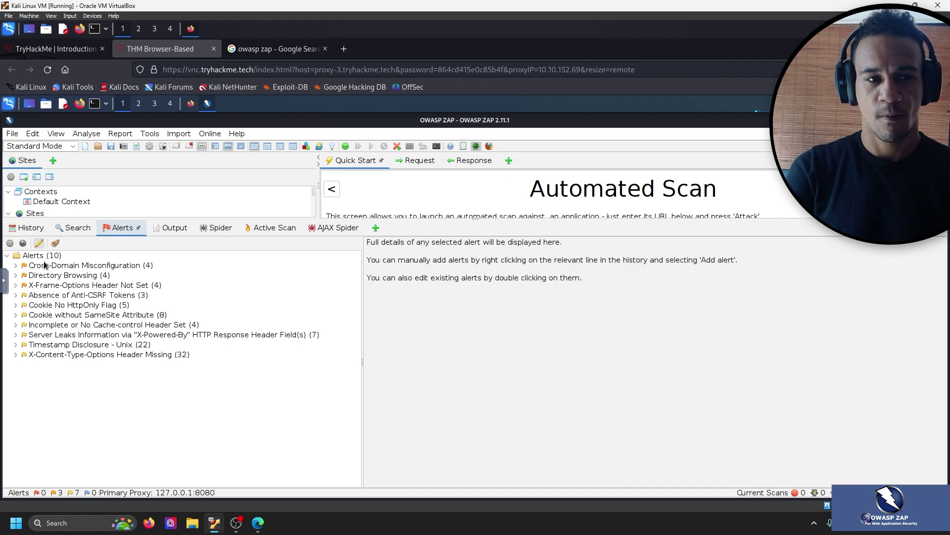
Expand Task 7 Brute-force Directories, then return to ZAP's alerts.
click(55, 49)
scroll(143, 237, down, 3)
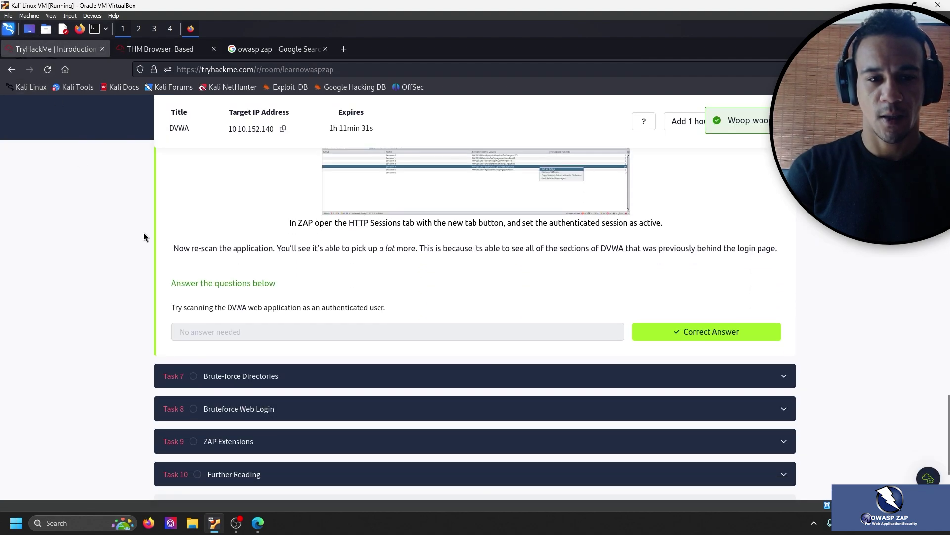
click(260, 381)
scroll(138, 310, up, 7)
scroll(146, 307, up, 12)
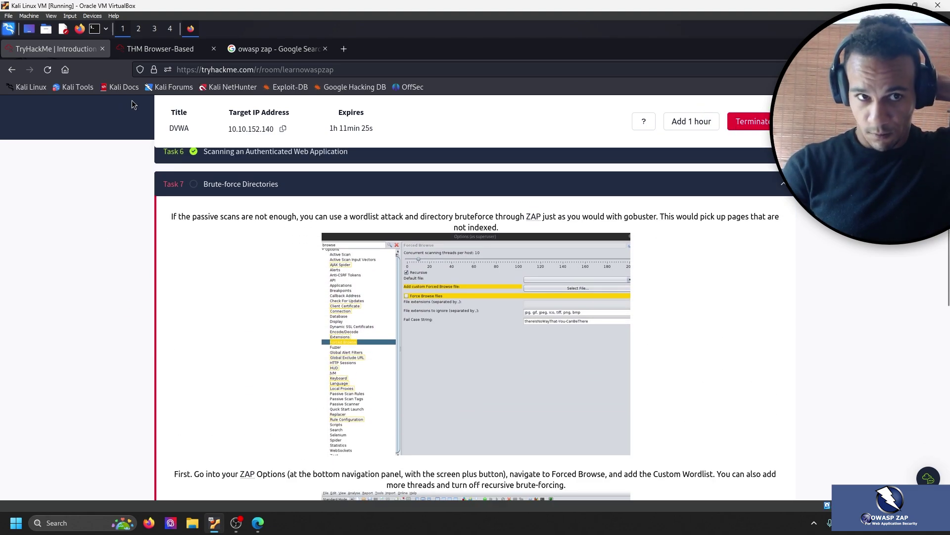
click(276, 52)
click(211, 56)
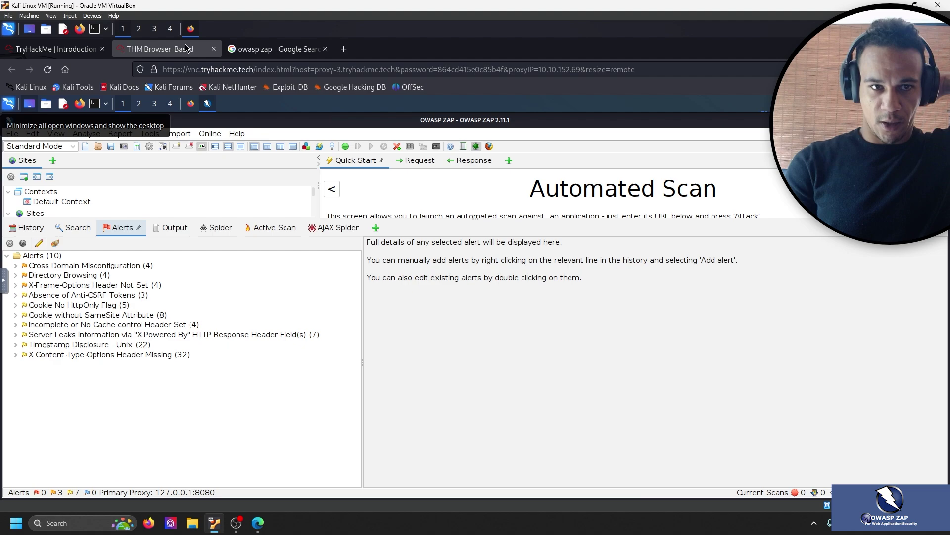
Inspect the Cross-Domain Misconfiguration alert: Medium risk, Access-Control-Allow-Origin: * evidence, four affected URLs.
click(72, 267)
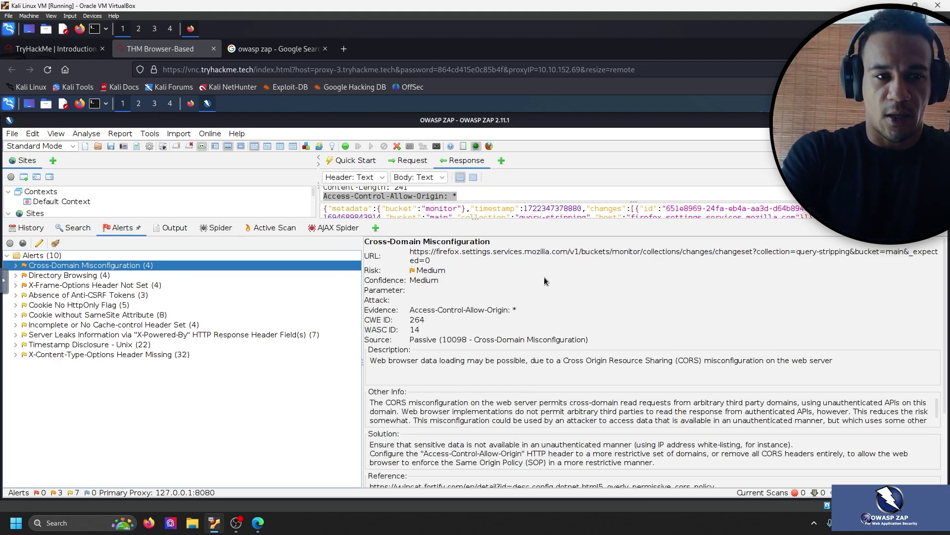
click(16, 266)
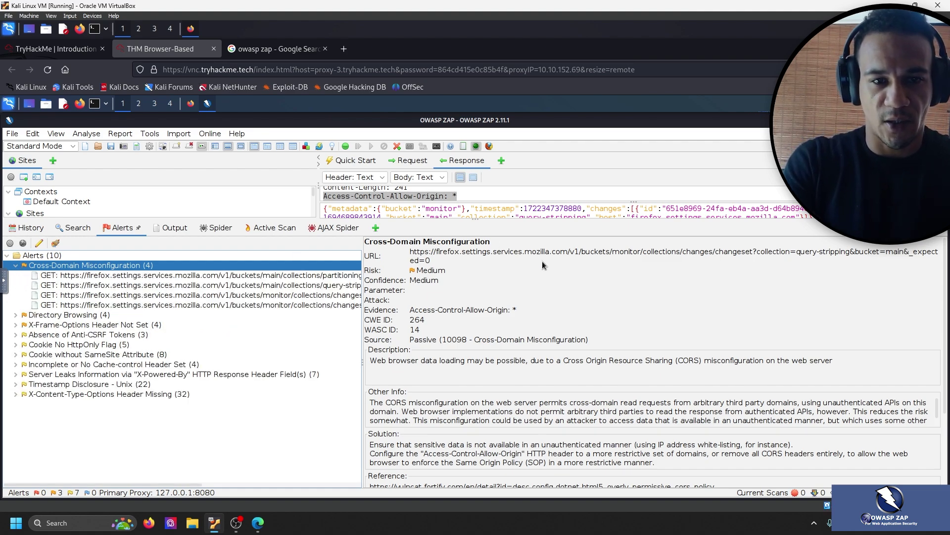
click(15, 266)
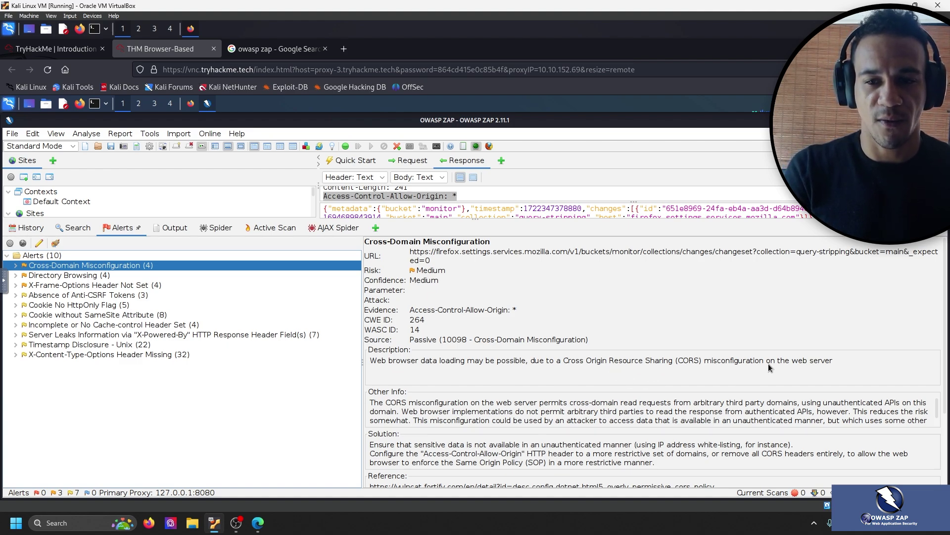
scroll(543, 404, down, 1)
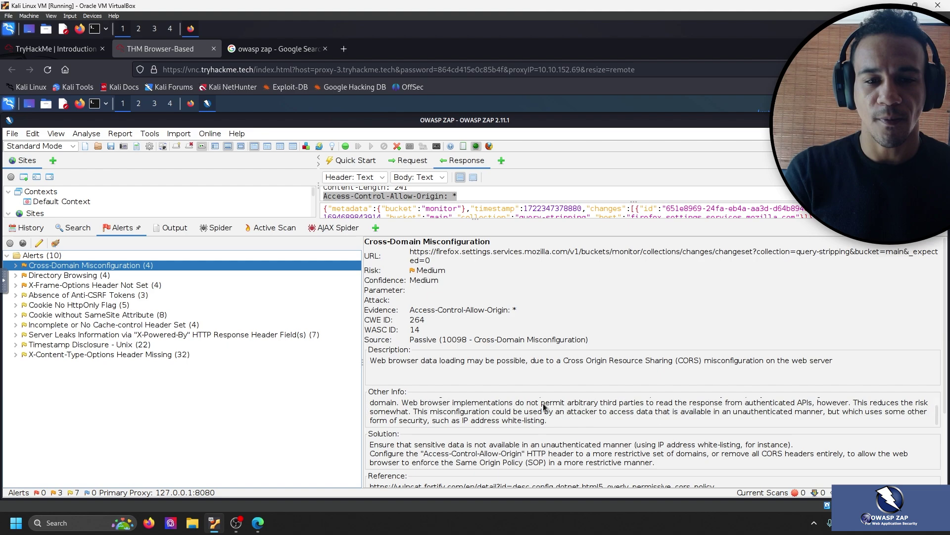
scroll(494, 418, up, 1)
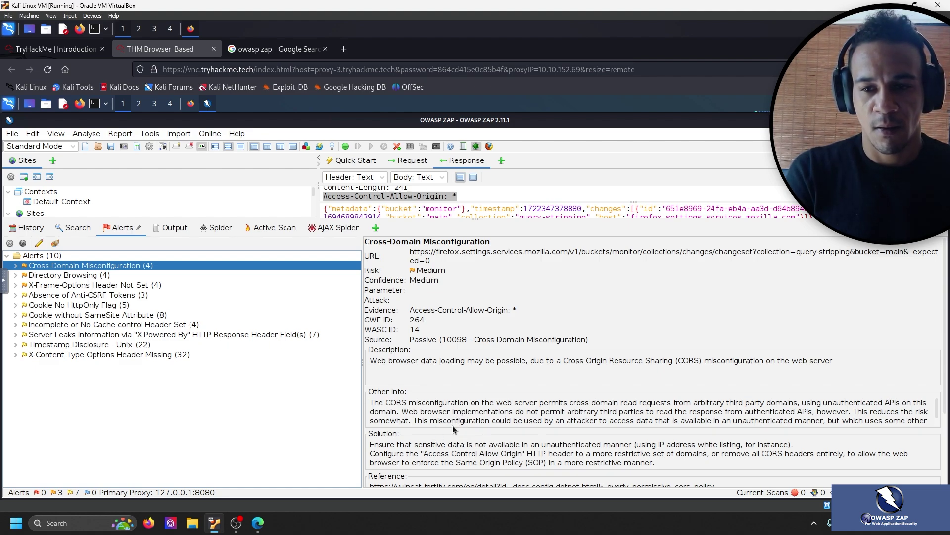
scroll(453, 421, down, 1)
scroll(459, 421, up, 1)
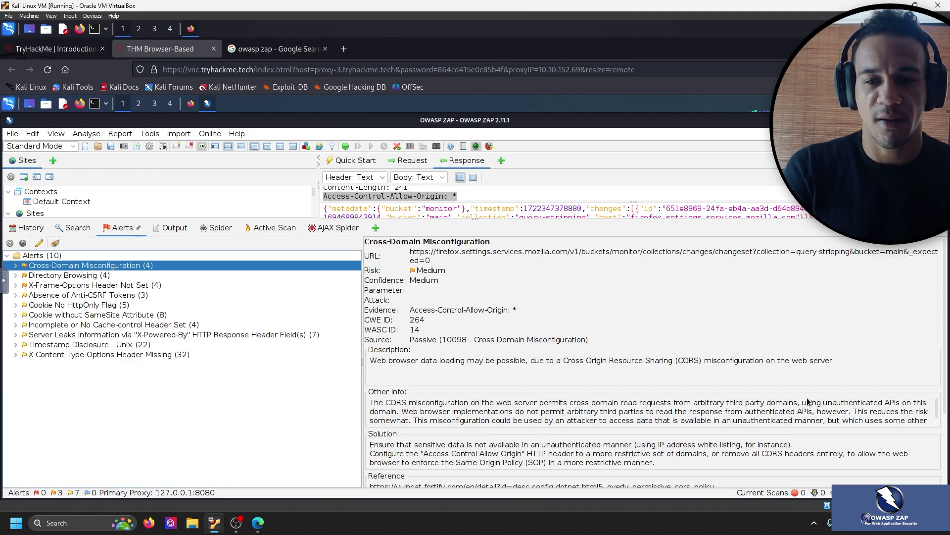
scroll(820, 414, down, 1)
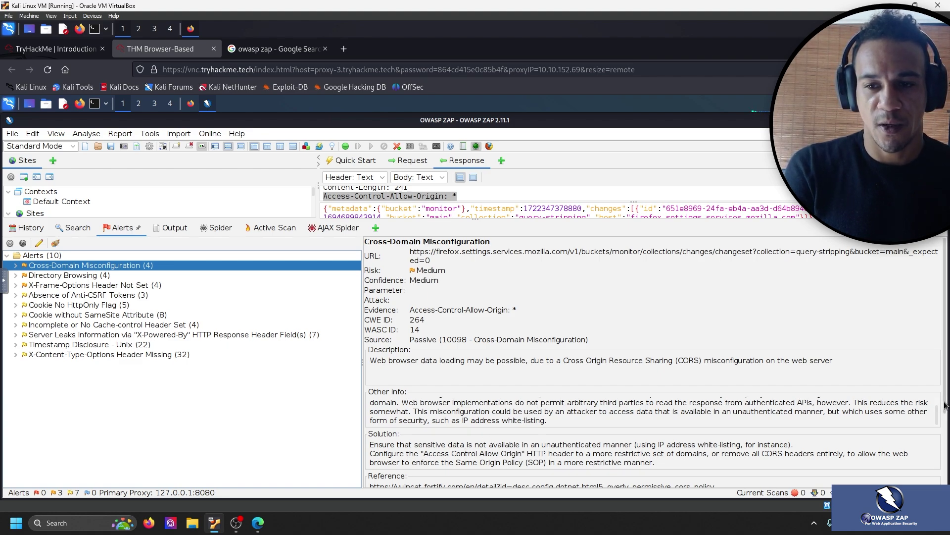
Review the alert's reference and tags OWASP_2017_A05 and OWASP_2021_A01, then go to TryHackMe Task 7.
drag(943, 410, 945, 450)
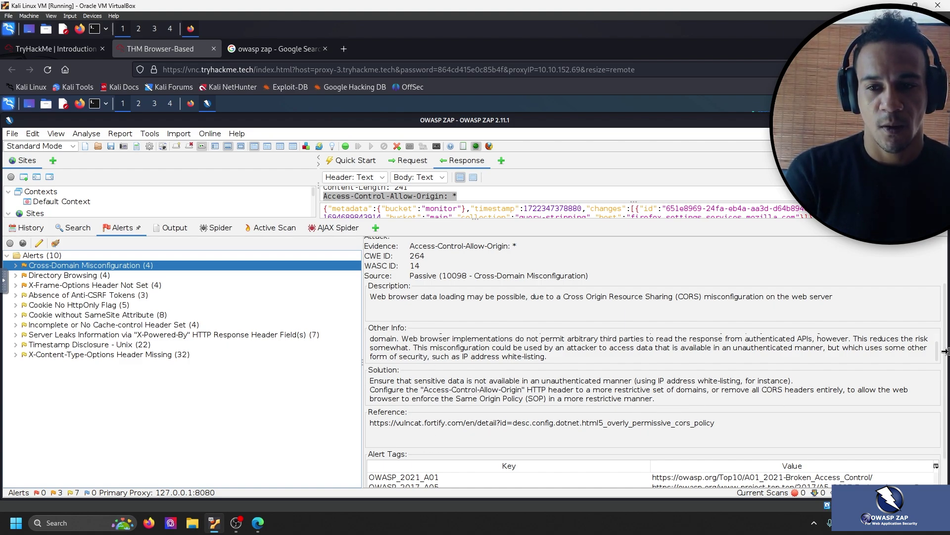
scroll(755, 467, down, 3)
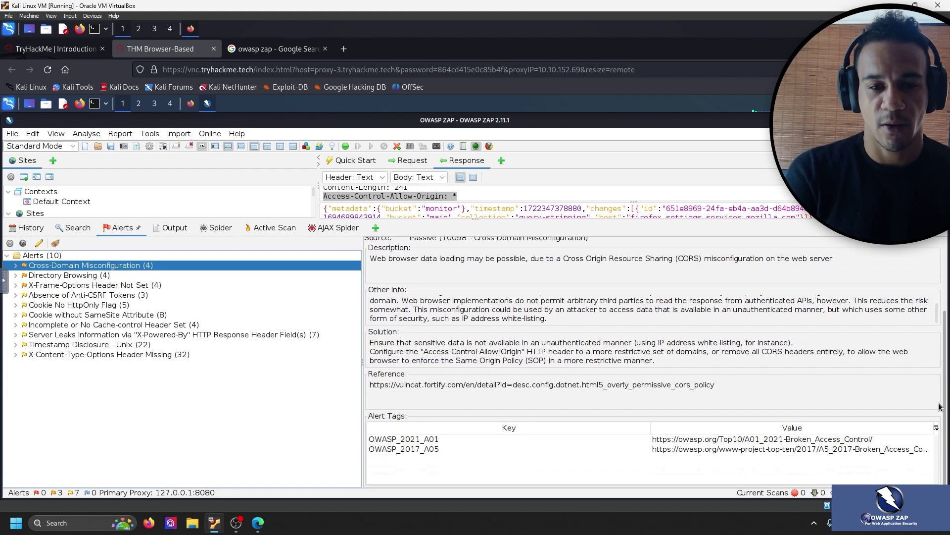
click(796, 449)
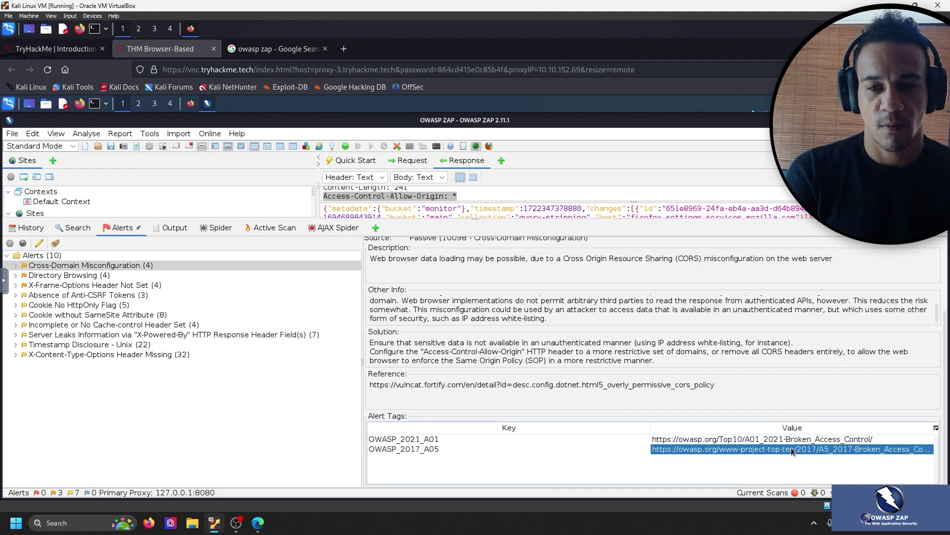
click(796, 443)
click(83, 49)
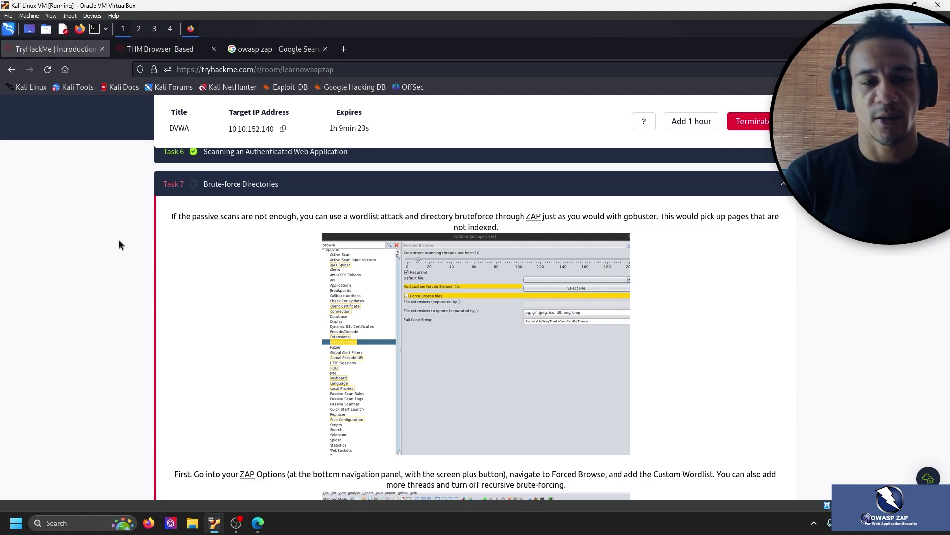
Read Task 7's brute-force directories instructions, then return to ZAP.
click(236, 522)
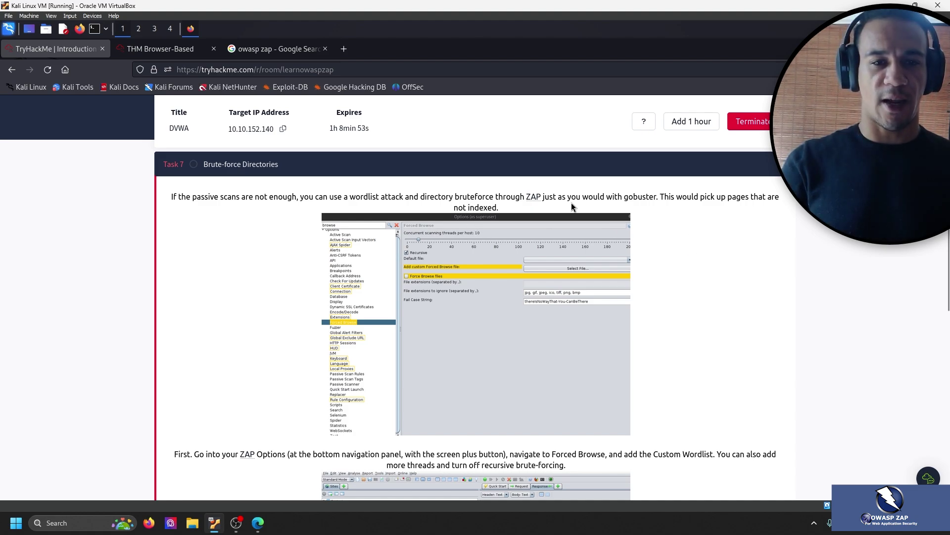
scroll(492, 325, down, 2)
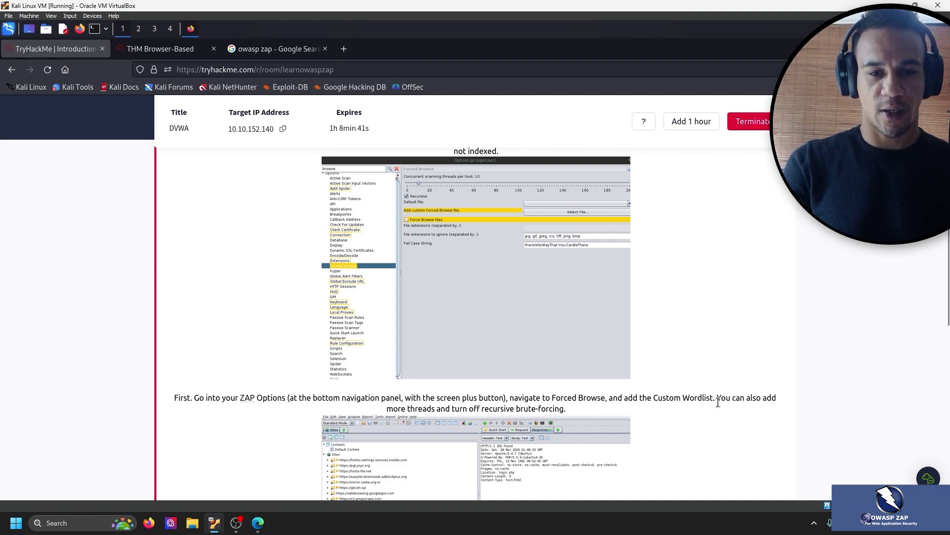
click(174, 56)
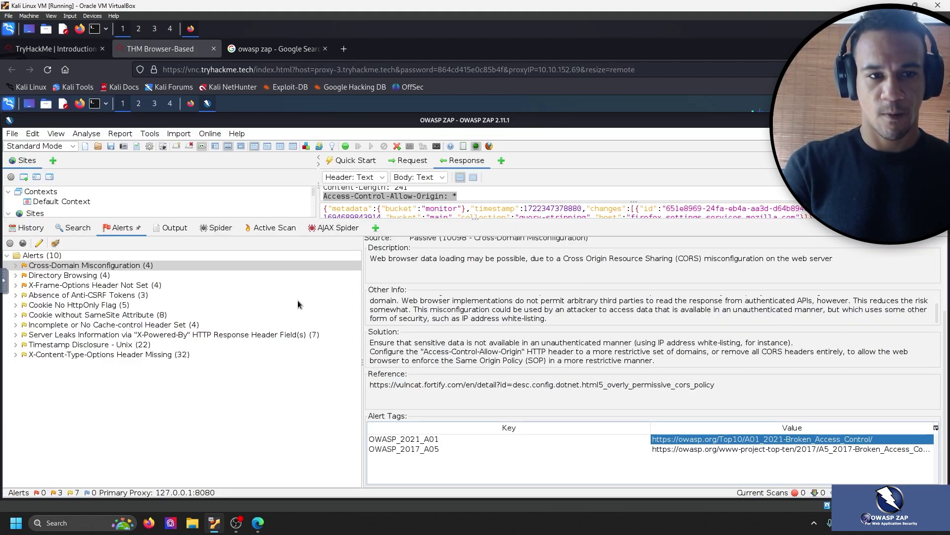
Shrink the Alerts area by dragging its splitter down, giving the sites tree more room.
scroll(556, 312, up, 1)
click(16, 266)
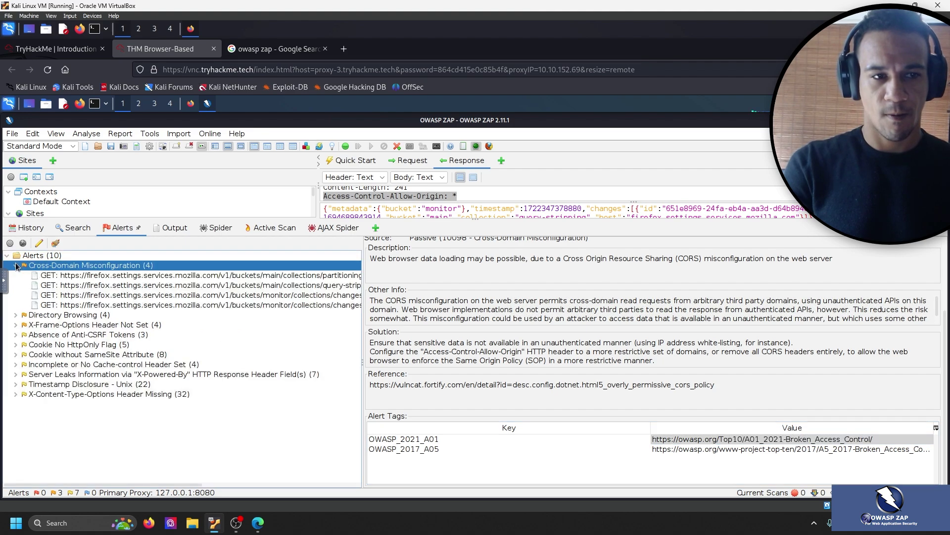
click(17, 267)
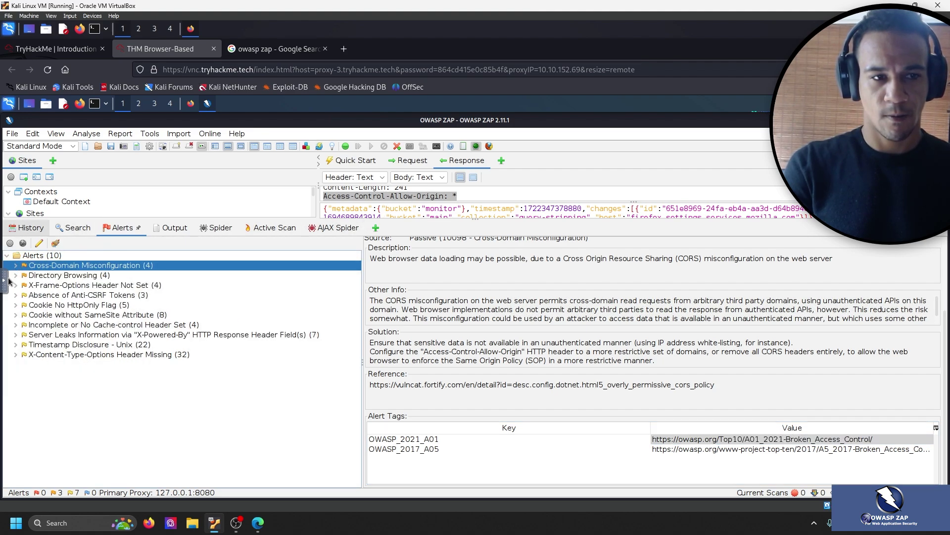
click(375, 228)
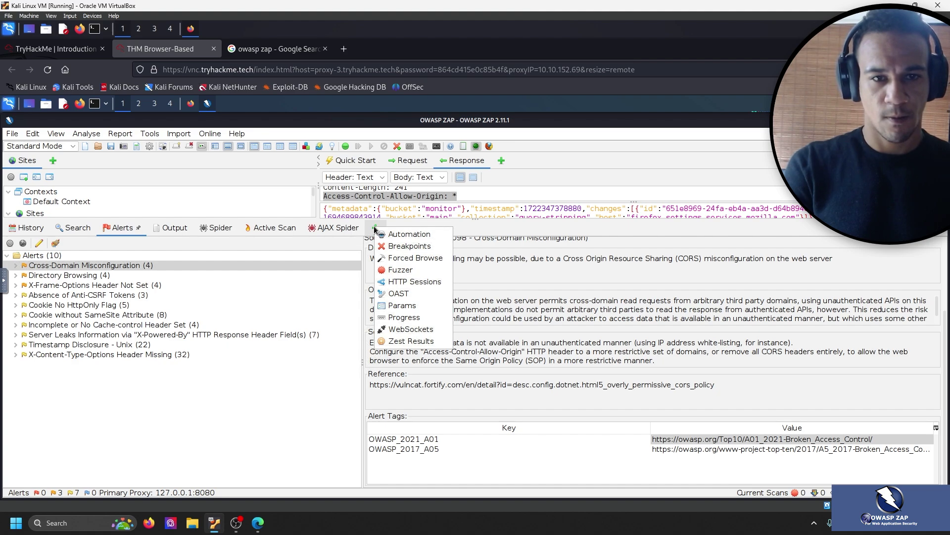
click(305, 204)
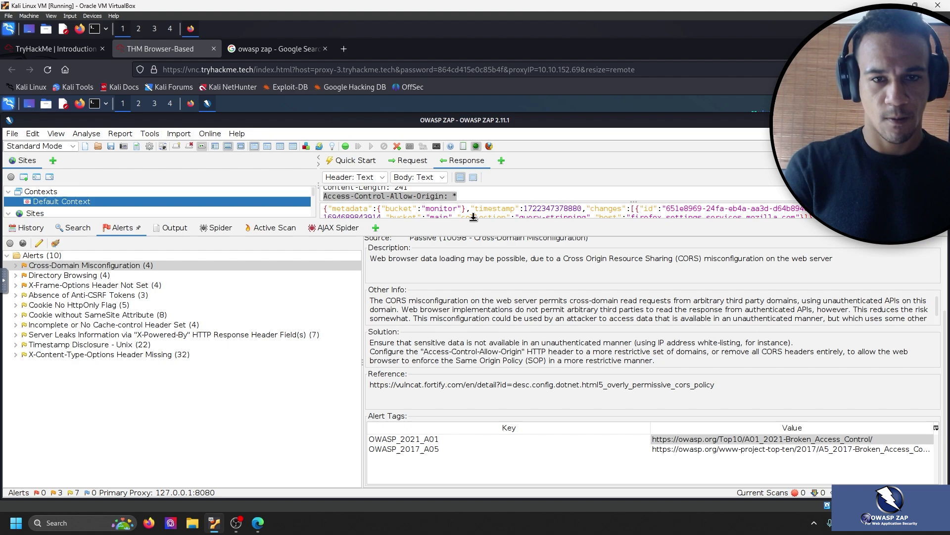
drag(474, 223, 500, 396)
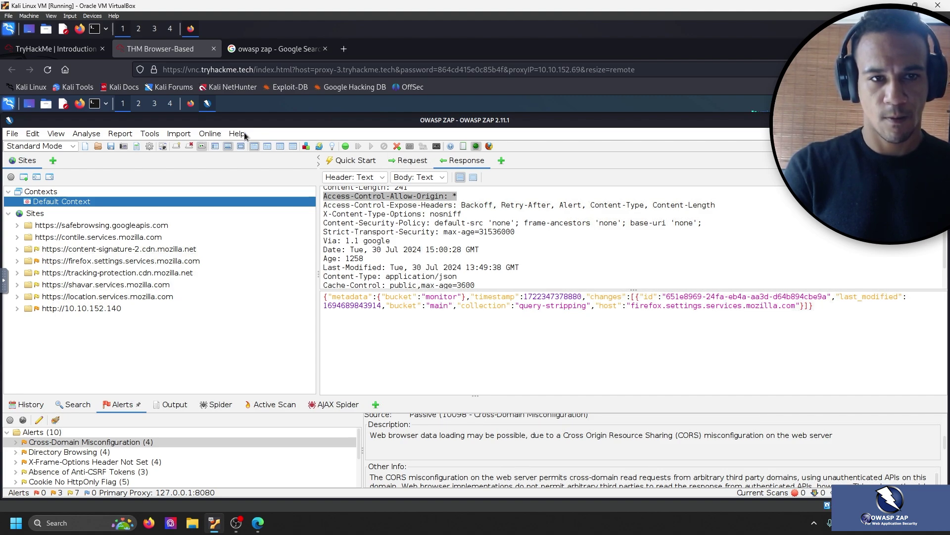
Open ZAP's Options dialog from the Tools menu.
click(209, 134)
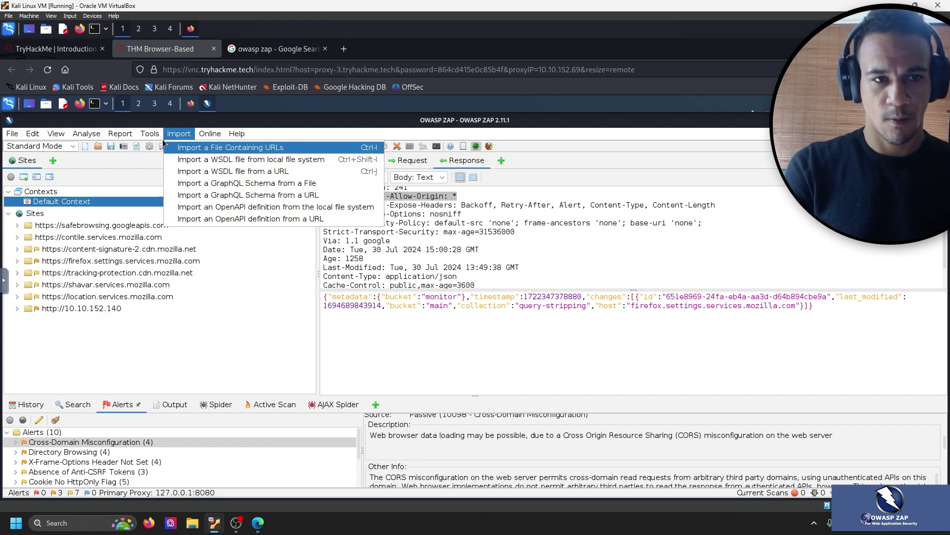
mouse_move(150, 133)
click(178, 354)
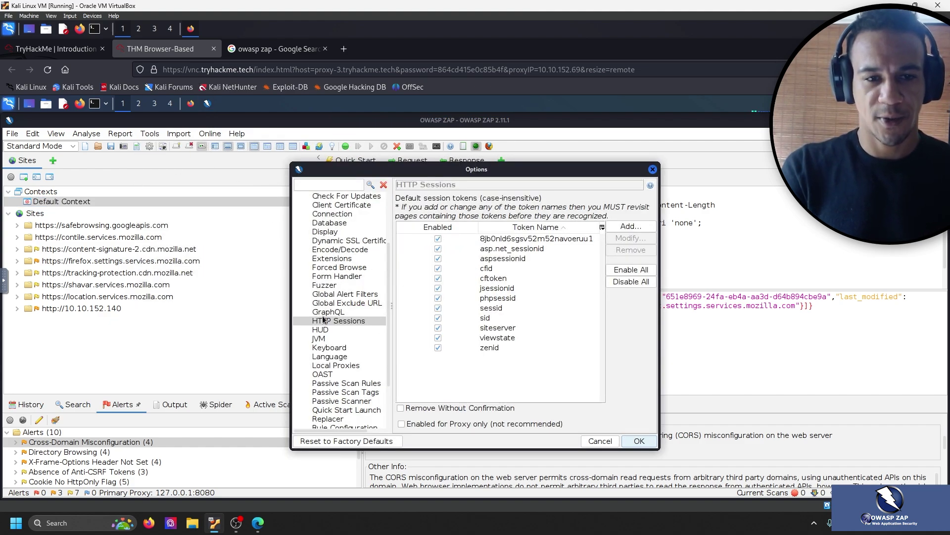
Show the Forced Browse options page, comparing it against the task's screenshot.
click(66, 49)
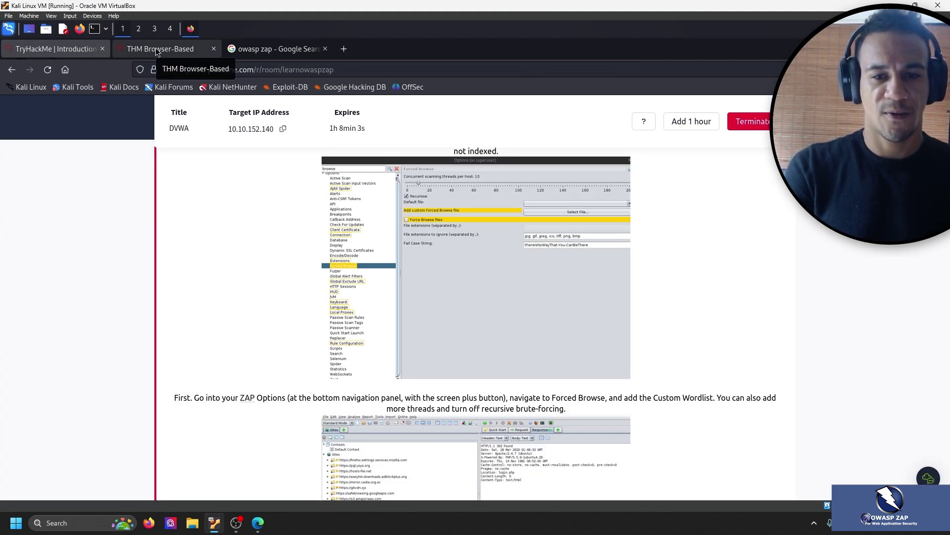
click(155, 47)
scroll(330, 282, up, 2)
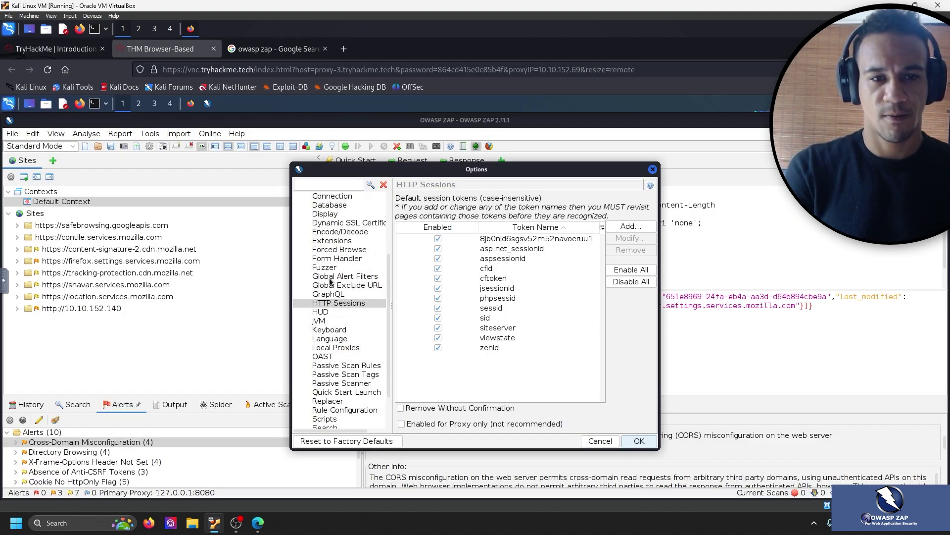
click(345, 251)
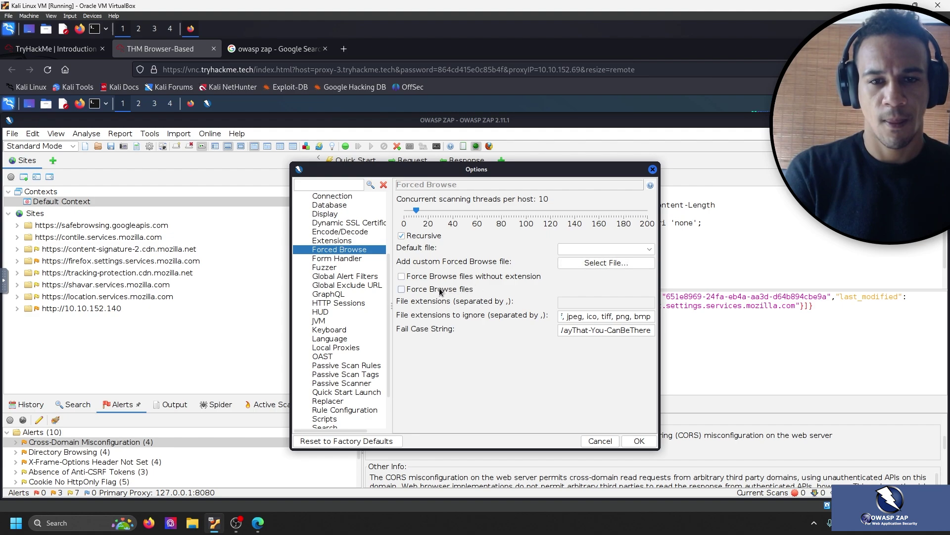
click(96, 51)
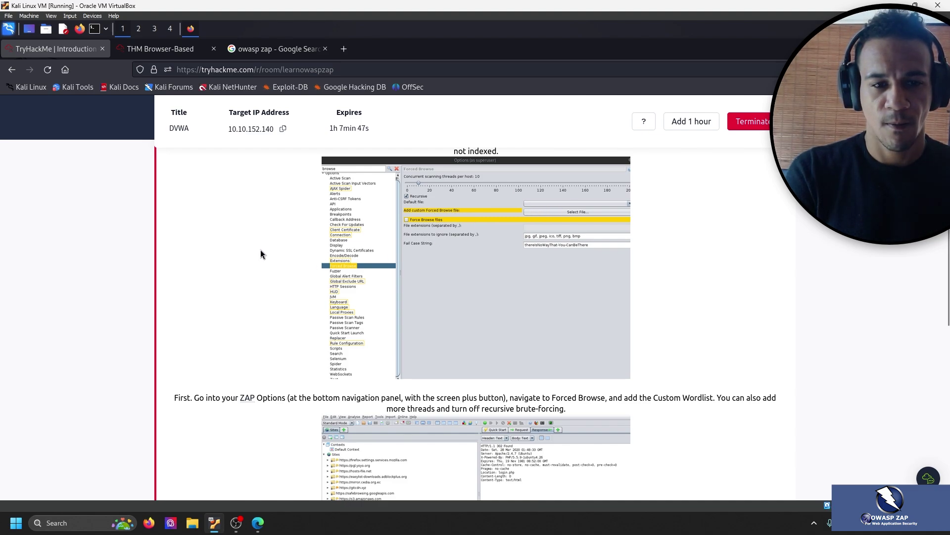
scroll(261, 250, down, 2)
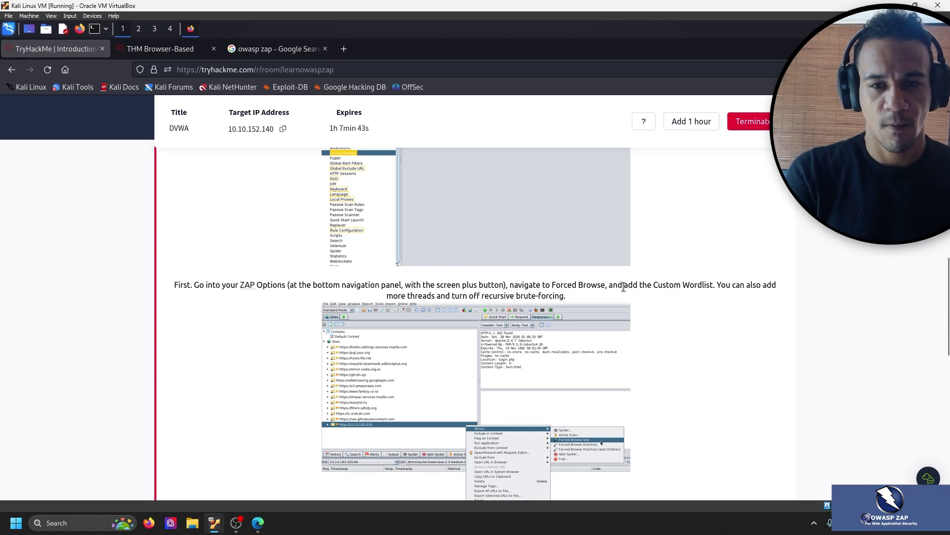
click(160, 49)
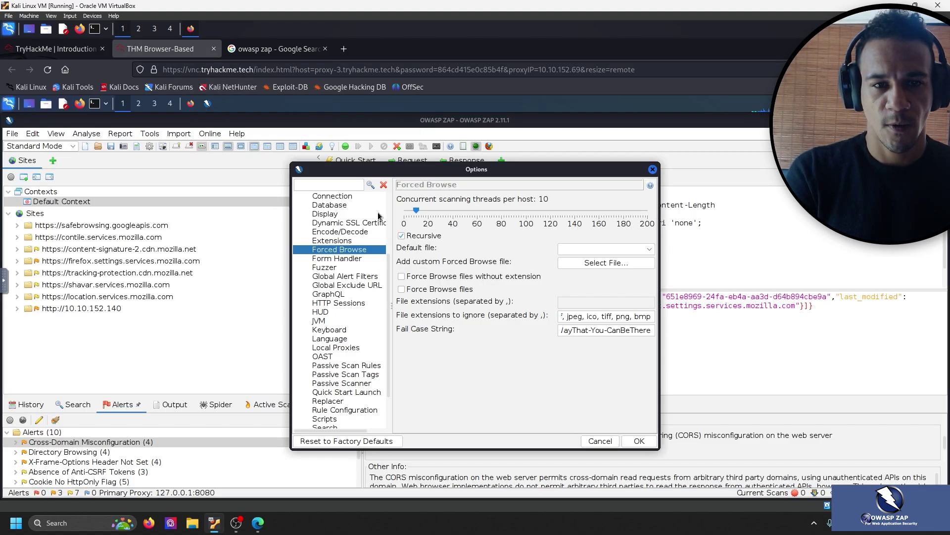
Install owasp_zap_root_ca.cer from the Desktop as the custom Forced Browse file.
click(586, 262)
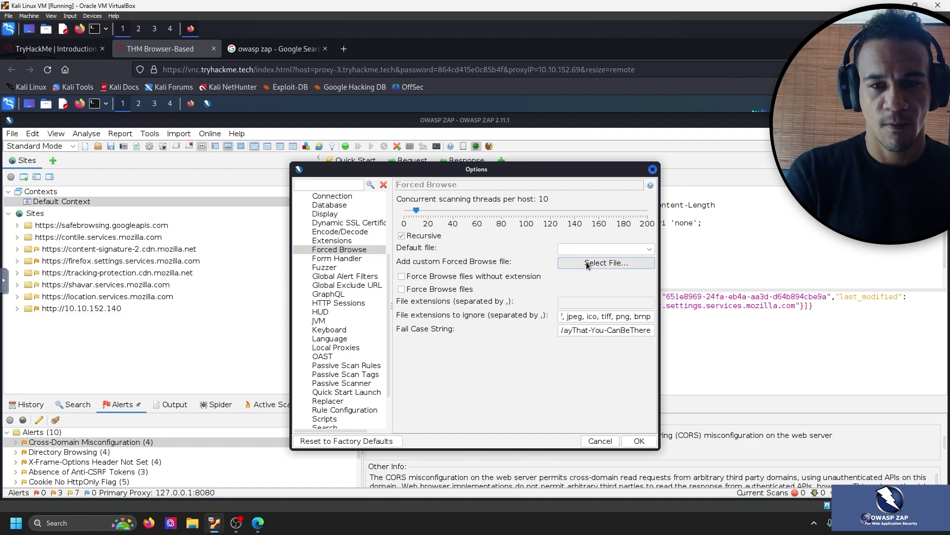
click(350, 262)
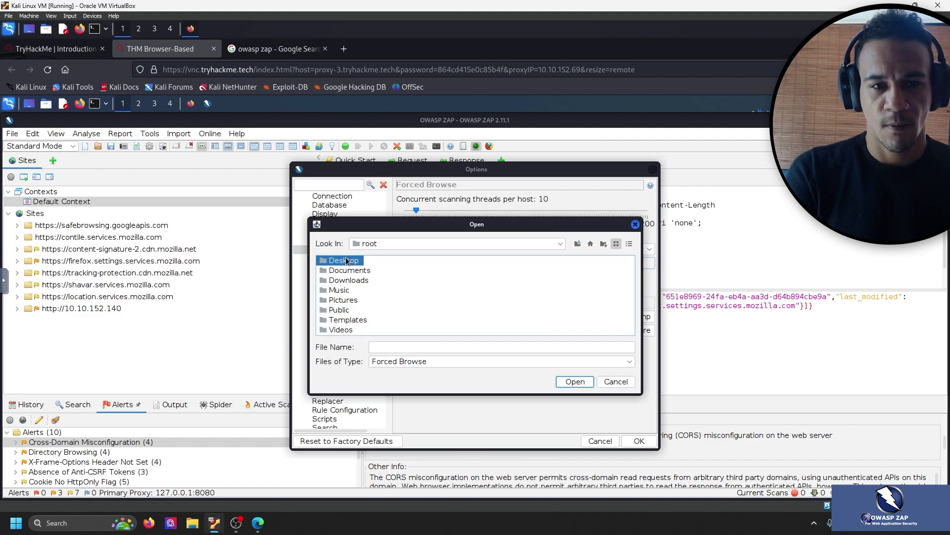
click(354, 262)
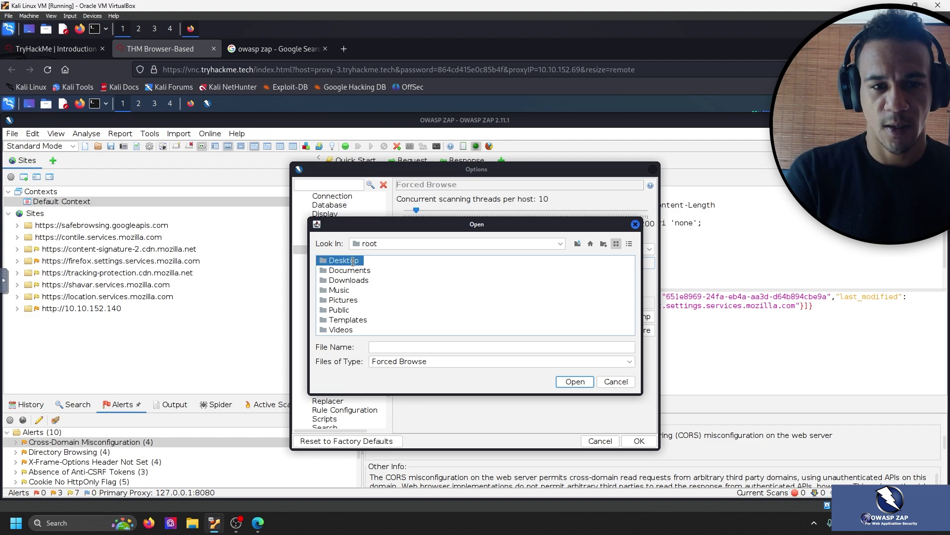
click(388, 284)
double_click(347, 261)
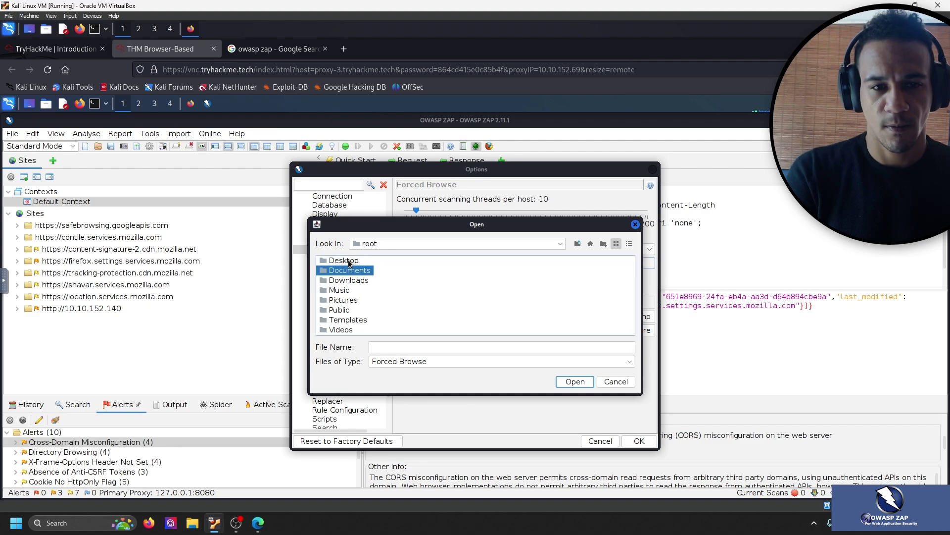
double_click(360, 270)
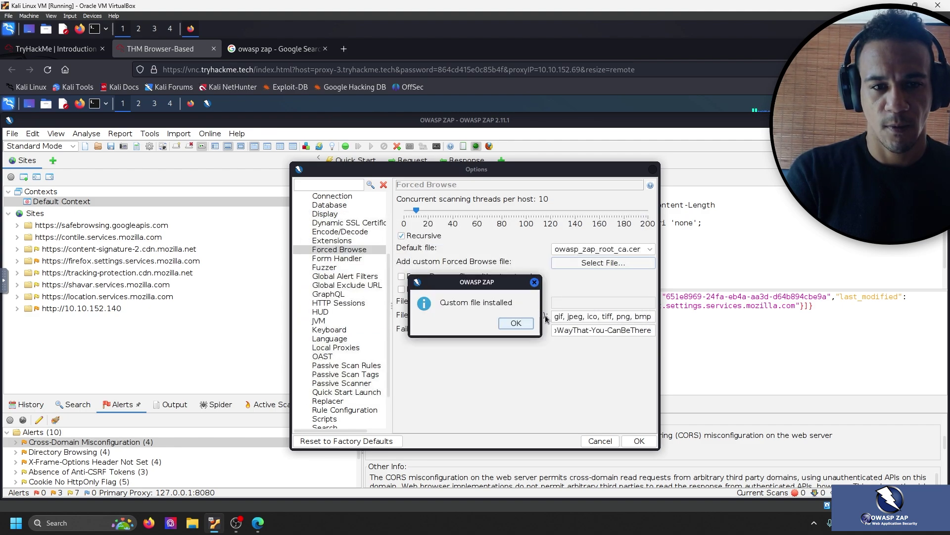
click(515, 324)
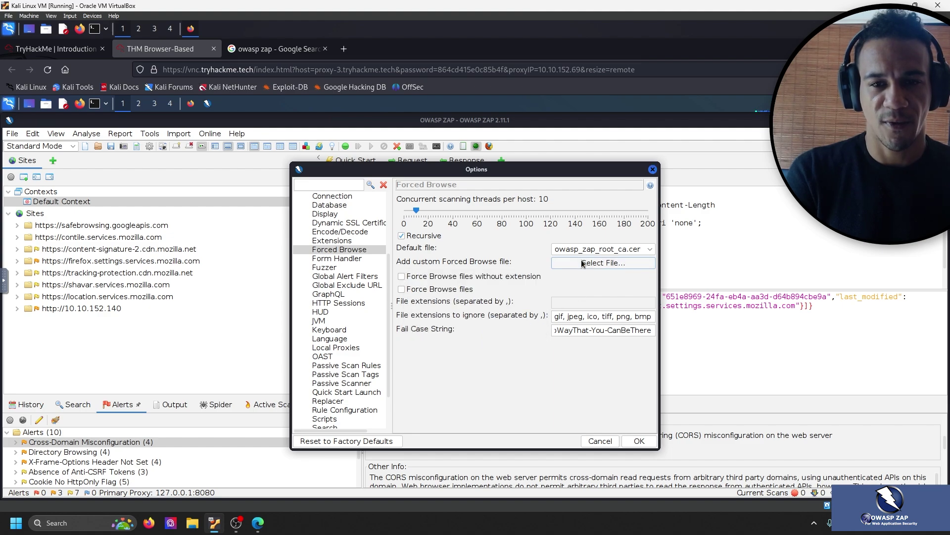
Check the Forced Browse settings against the TryHackMe task instructions.
click(71, 48)
scroll(373, 303, up, 3)
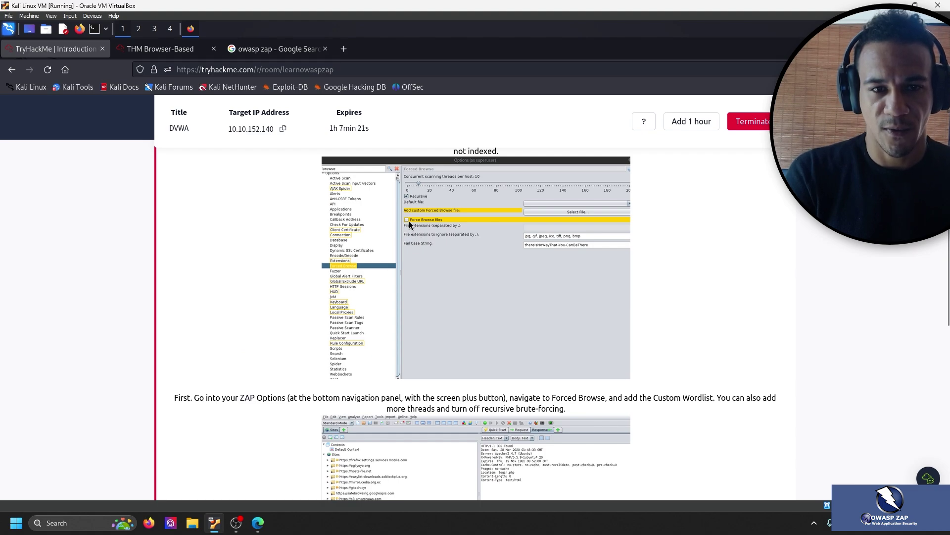
click(143, 48)
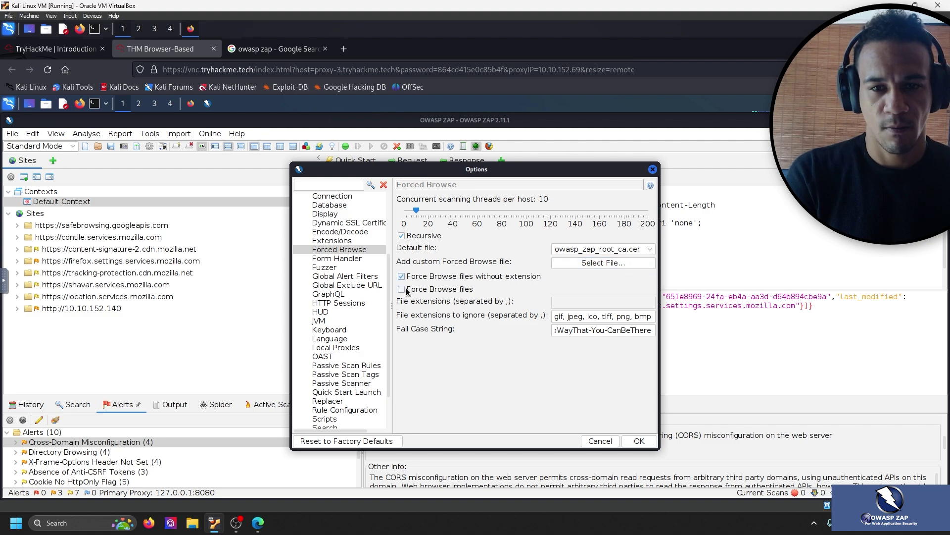
key(ctrl+shift+Tab)
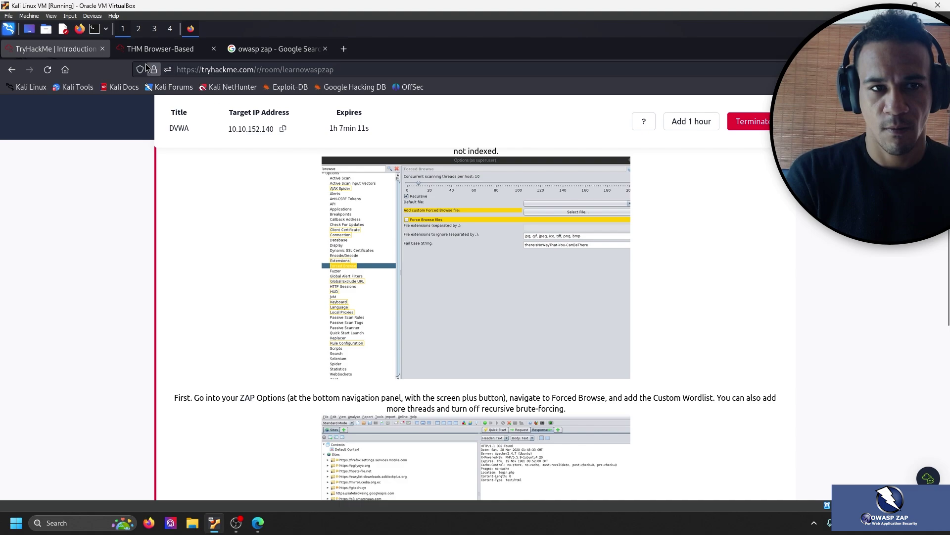
click(159, 48)
Apply the Forced Browse options, review the TryHackMe ZAP Options step, then return to ZAP's machine.
click(638, 441)
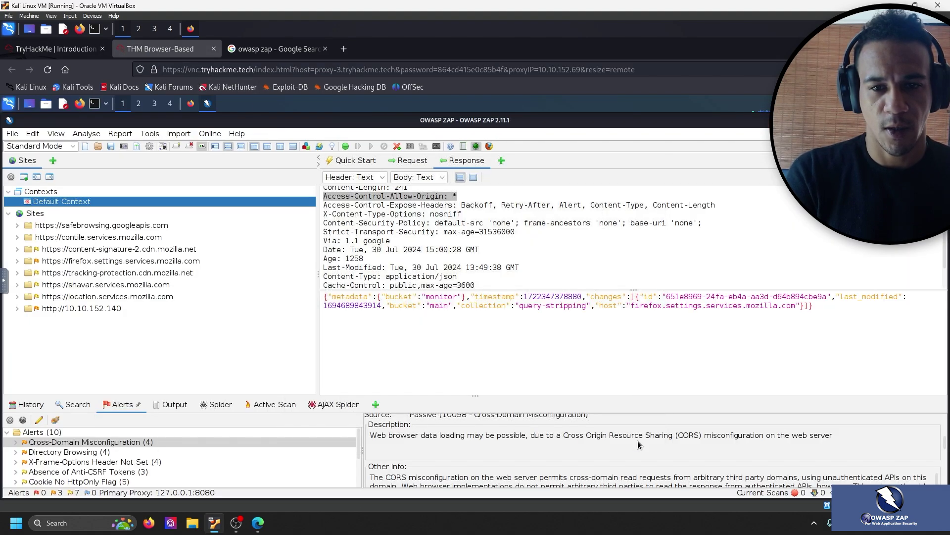
click(91, 48)
scroll(203, 289, down, 10)
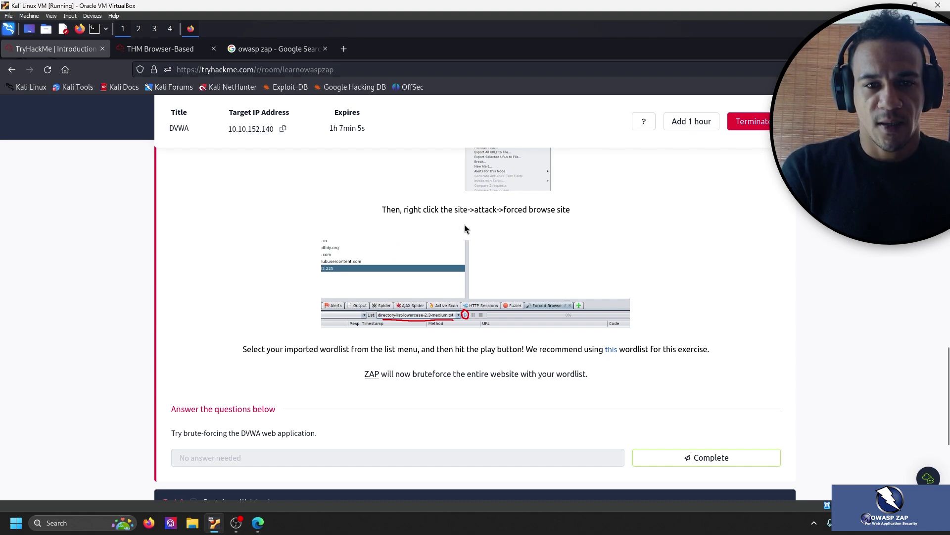
scroll(559, 238, up, 2)
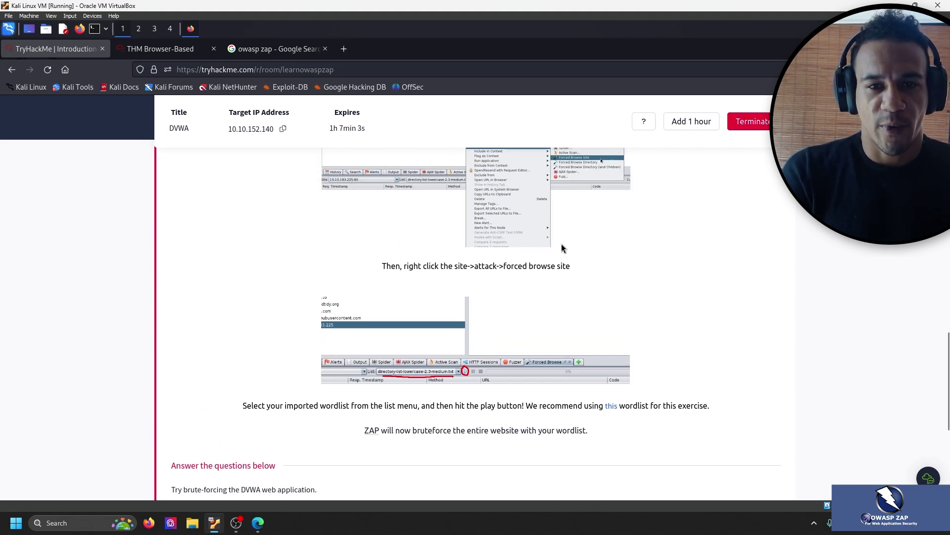
scroll(564, 246, up, 2)
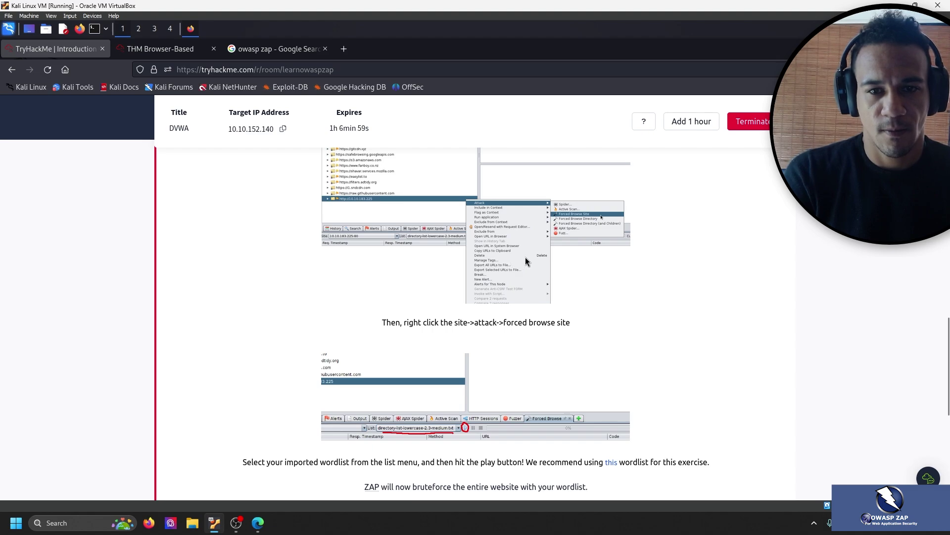
scroll(565, 230, up, 2)
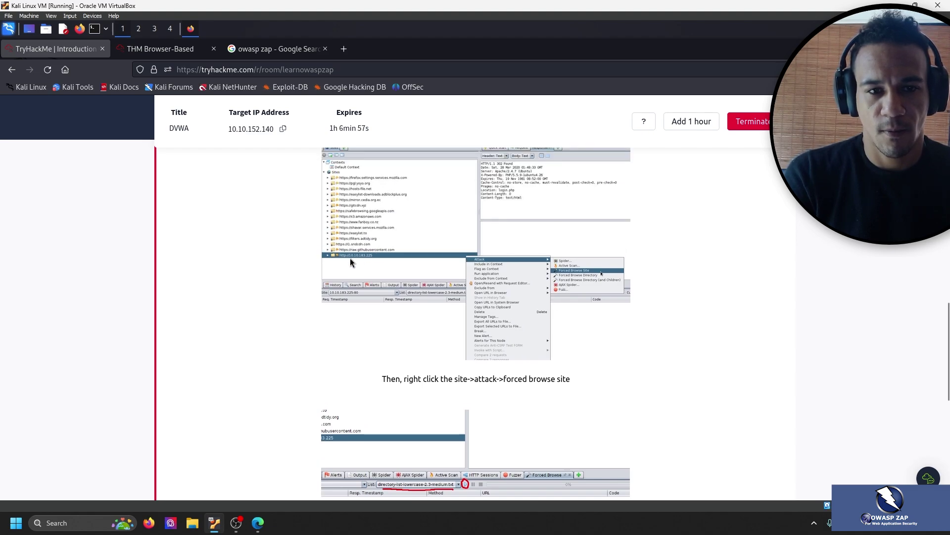
scroll(445, 371, up, 2)
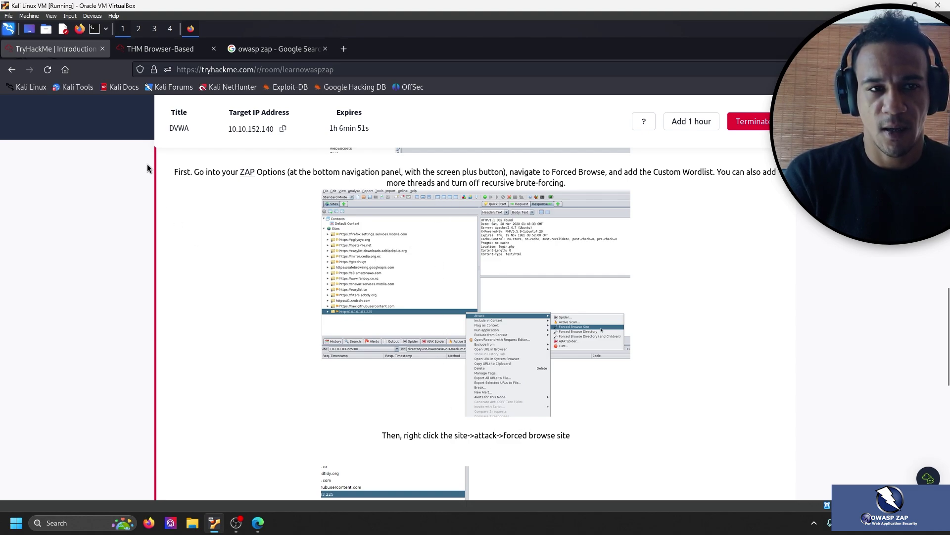
click(144, 49)
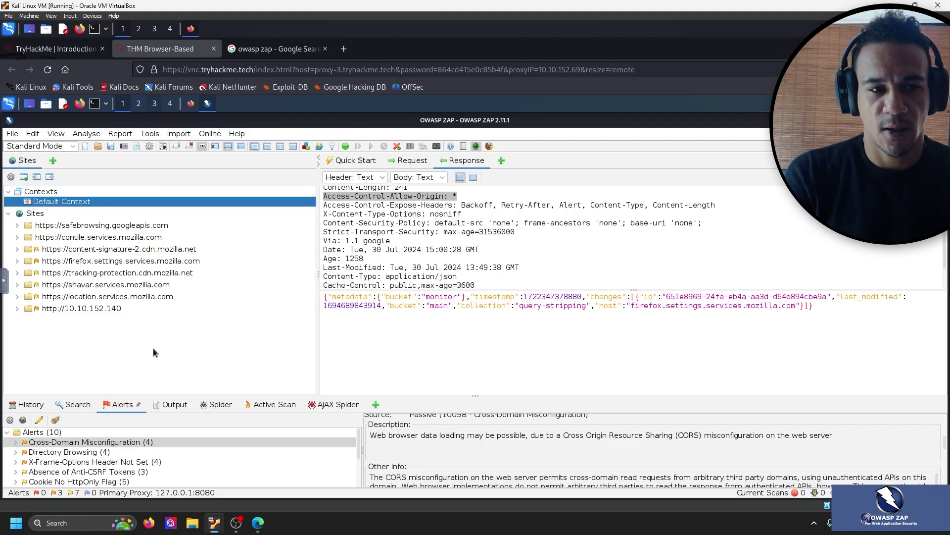
double_click(103, 306)
click(17, 273)
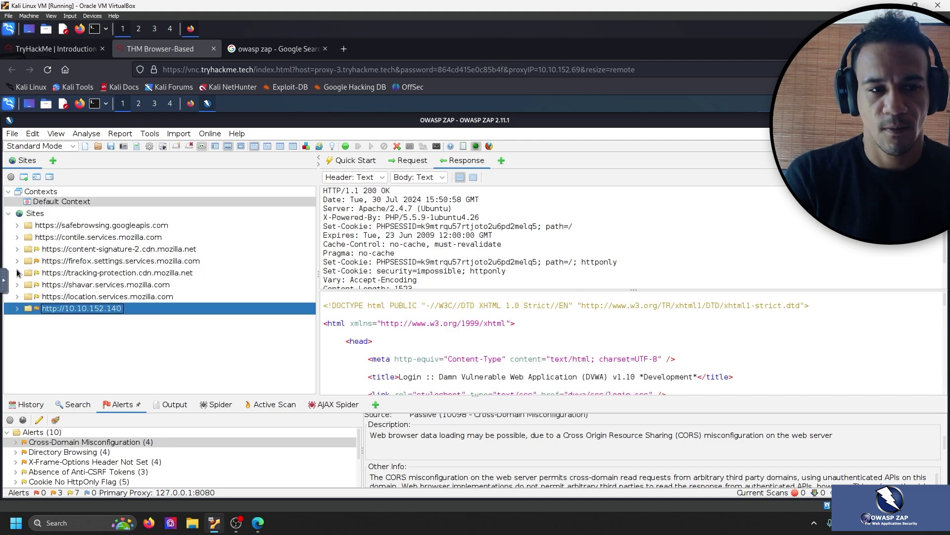
right_click(88, 307)
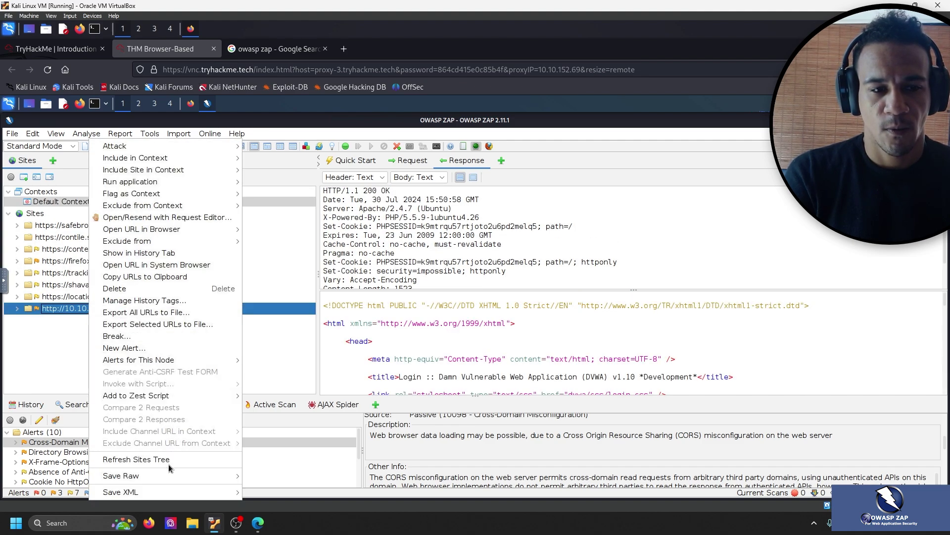
mouse_move(151, 171)
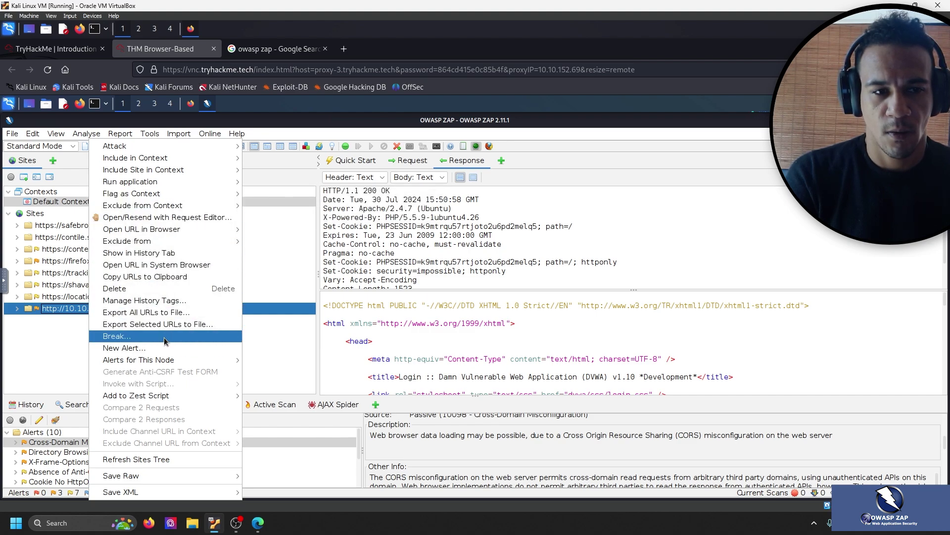
click(55, 49)
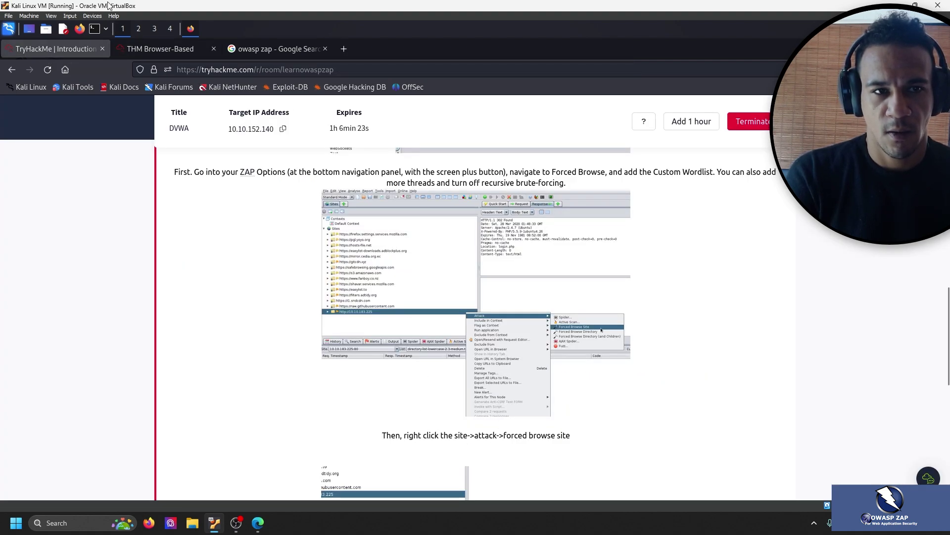
click(160, 48)
mouse_move(159, 149)
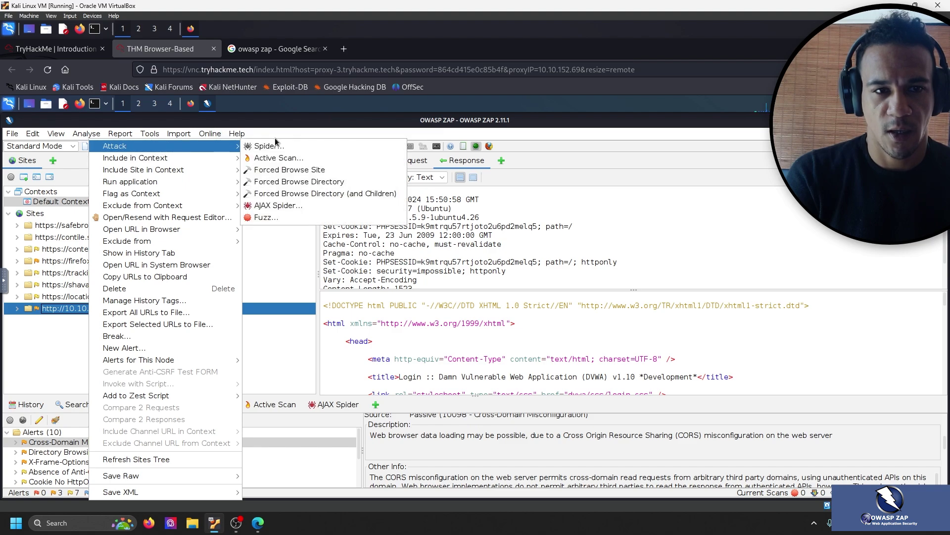
click(334, 173)
Check the running Forced Browse results, then scroll the room instructions to the wordlist recommendation.
key(ctrl+Page_Up)
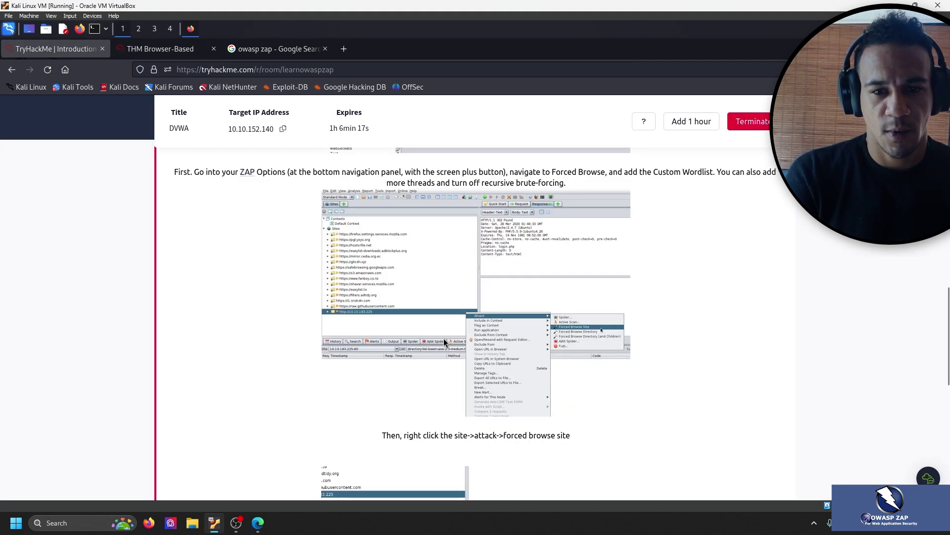
click(132, 49)
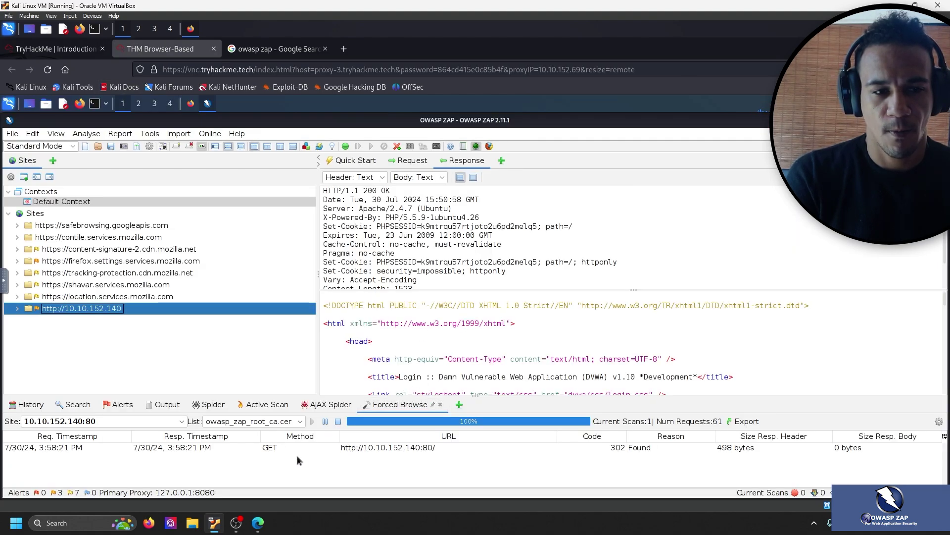
click(55, 48)
scroll(274, 296, down, 5)
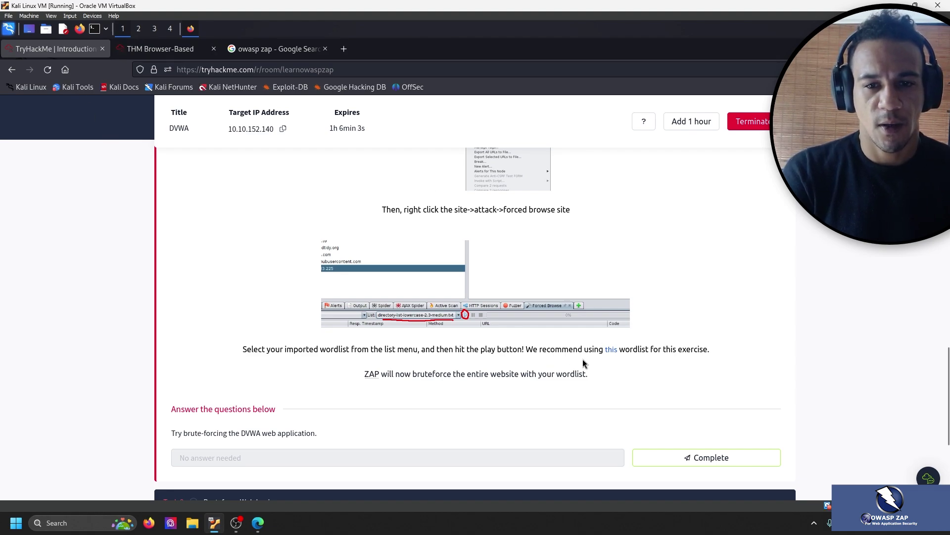
Open the recommended directory-list-2.3-medium wordlist link in a new tab and copy its URL.
right_click(613, 354)
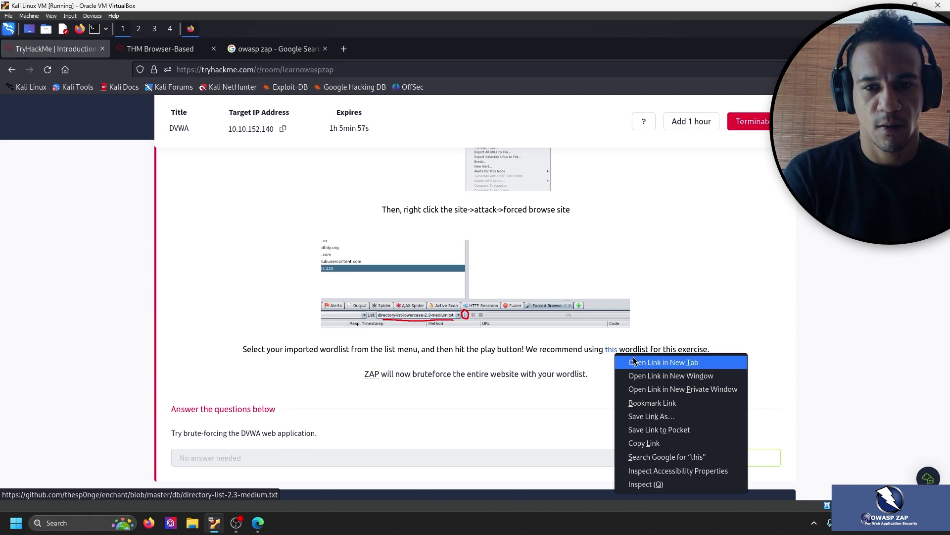
click(634, 362)
click(194, 54)
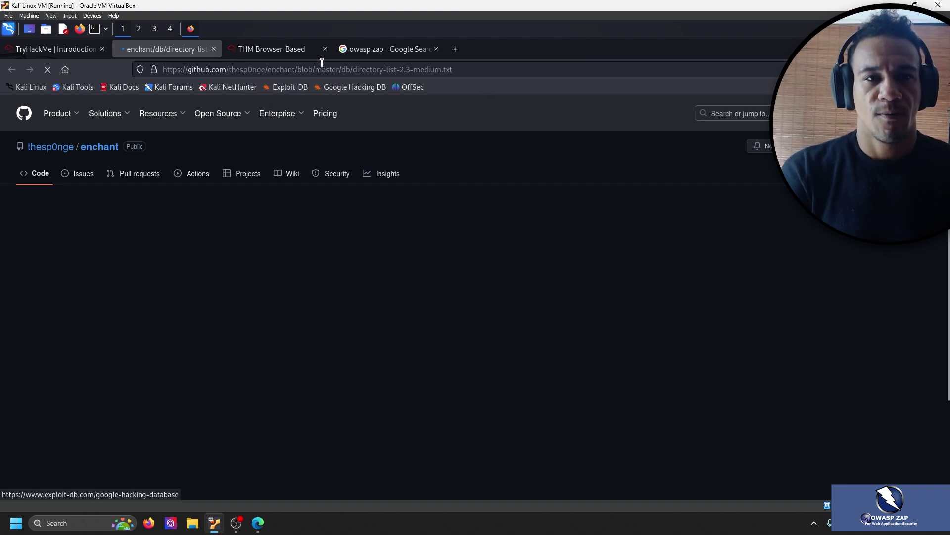
scroll(392, 330, down, 2)
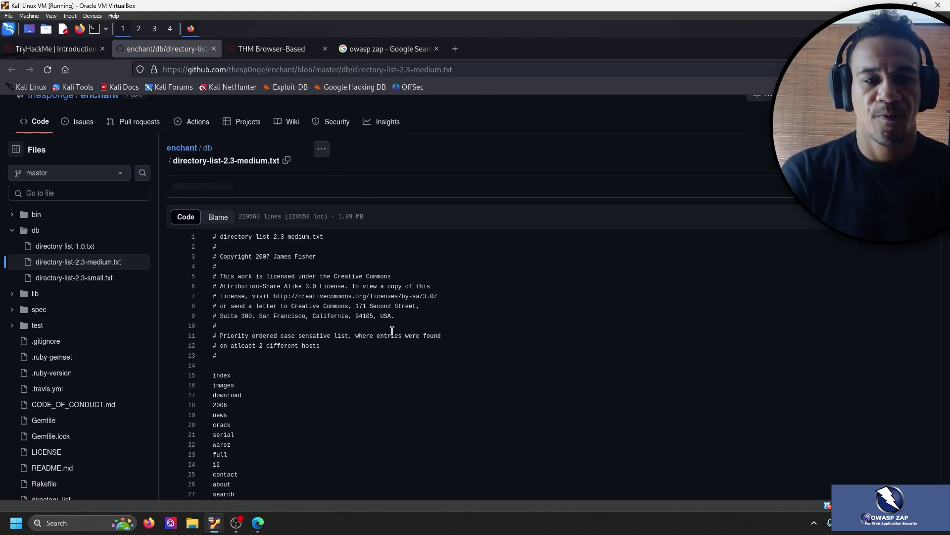
scroll(396, 316, up, 2)
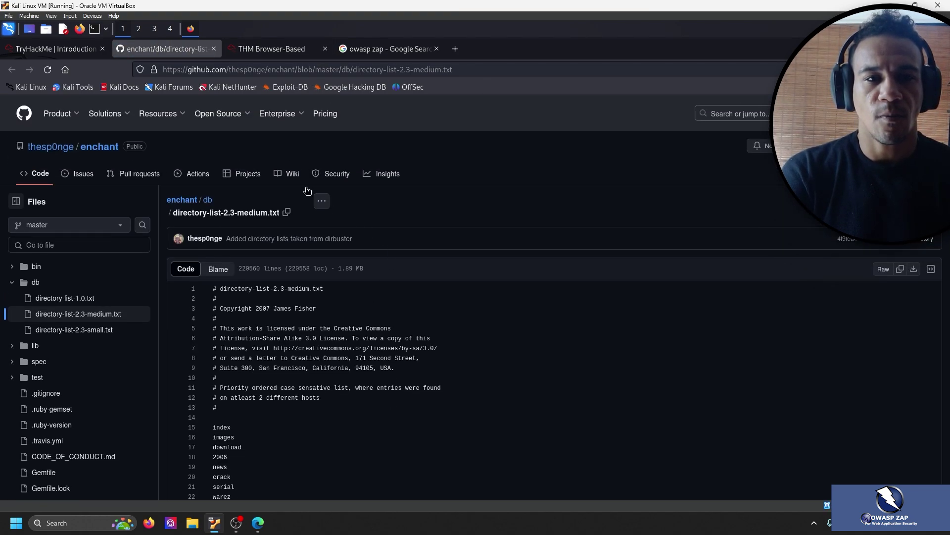
click(427, 69)
key(ctrl+c)
Open a new tab in the remote Firefox, closing a stray Settings tab and undoing a failed paste.
click(271, 48)
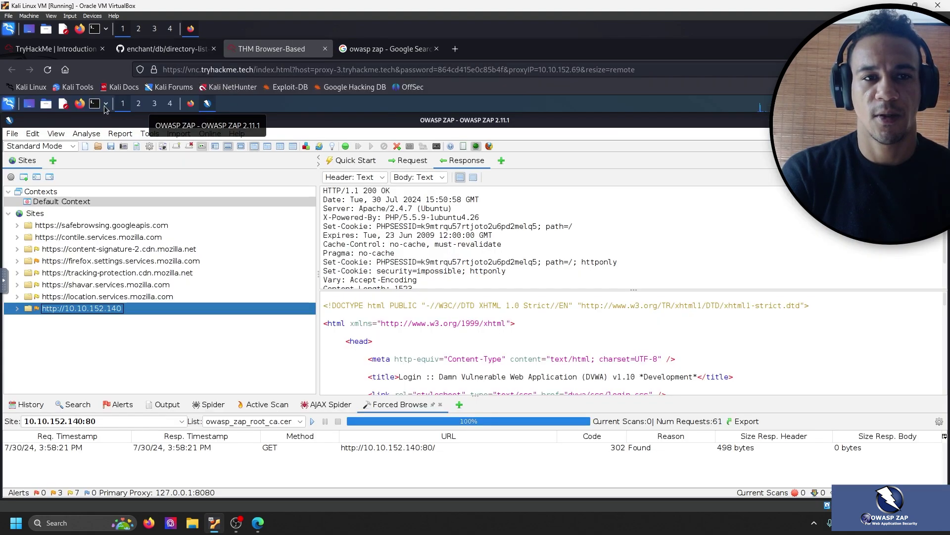
click(191, 104)
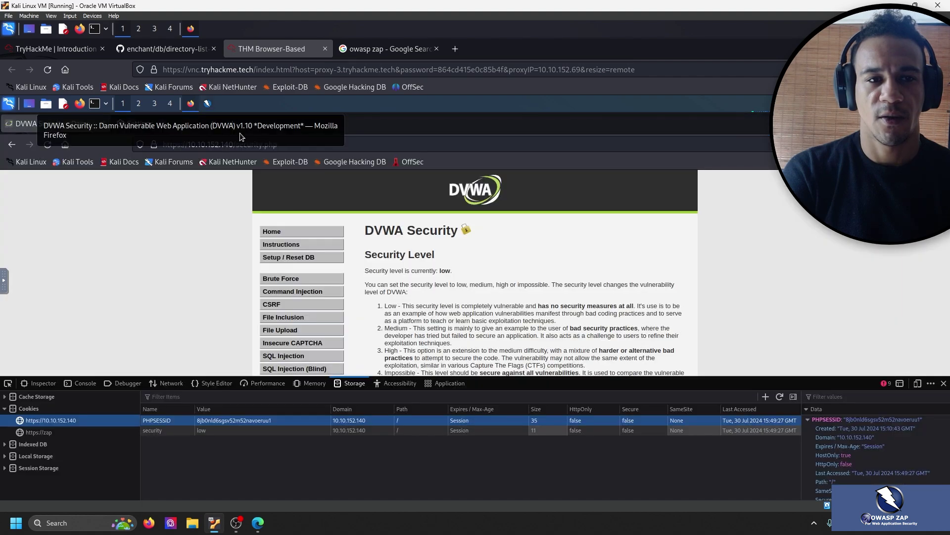
key(ctrl+t)
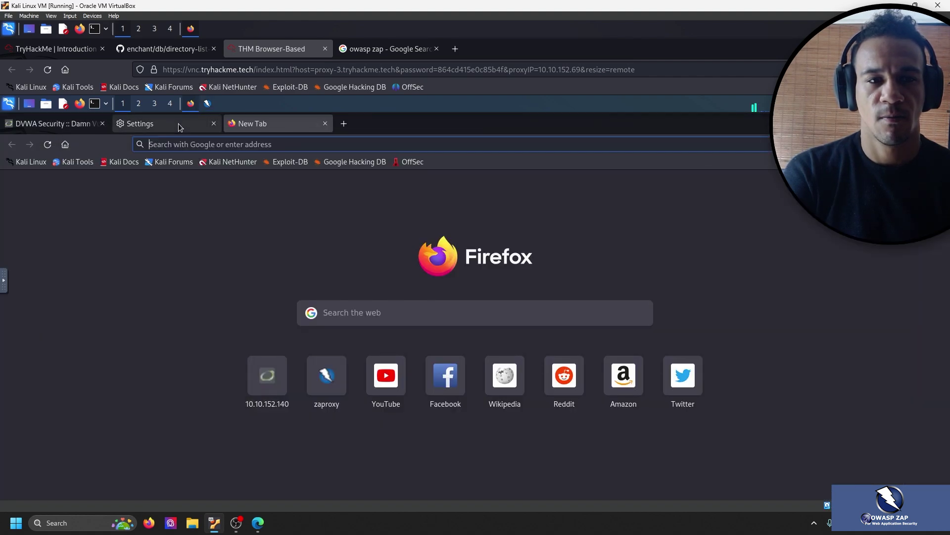
click(180, 127)
click(213, 123)
click(233, 139)
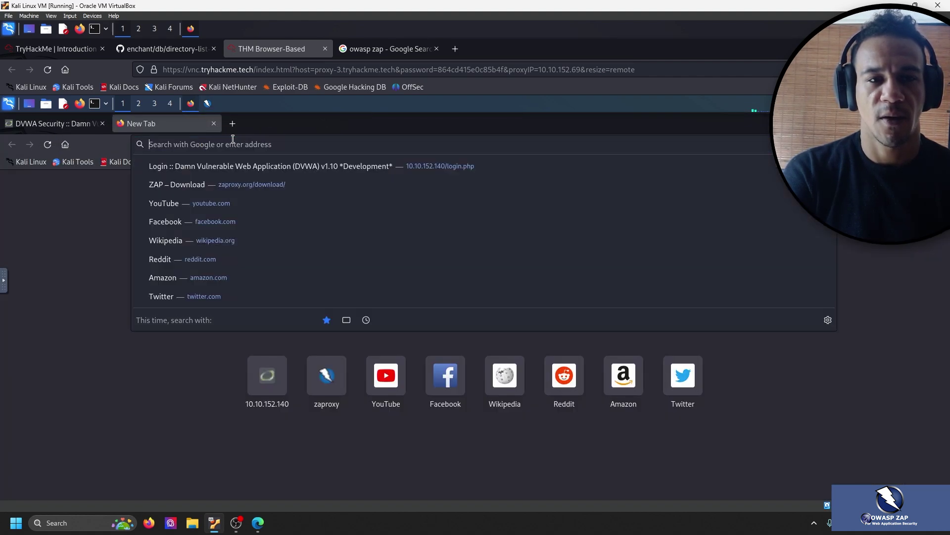
key(ctrl+v)
key(ctrl+z)
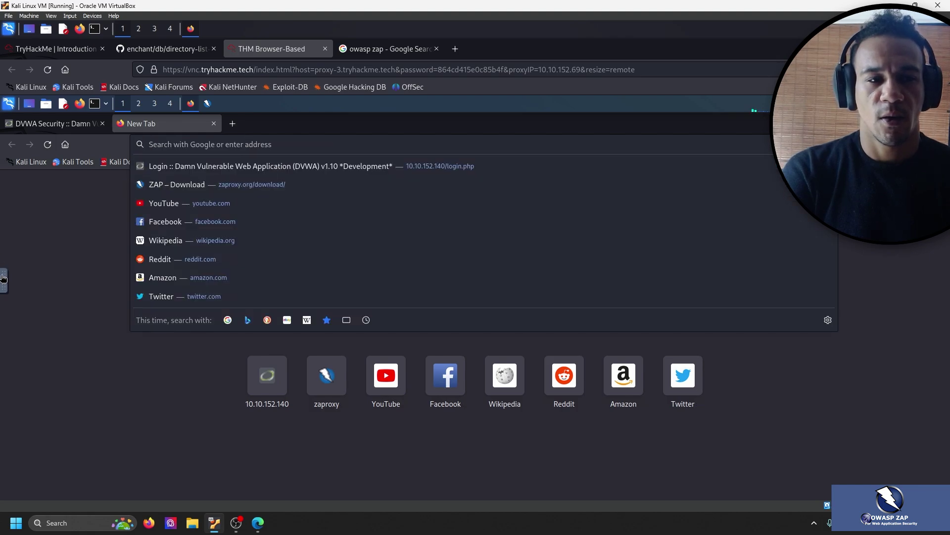
Pass the wordlist URL through the noVNC clipboard and load it in the remote Firefox.
click(3, 277)
click(11, 309)
key(ctrl+a)
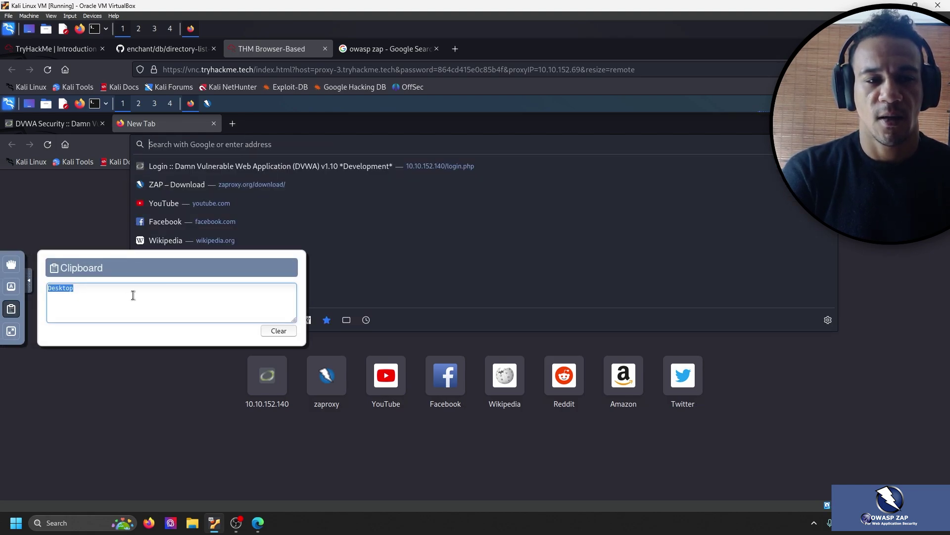
key(ctrl+v)
key(ctrl+a)
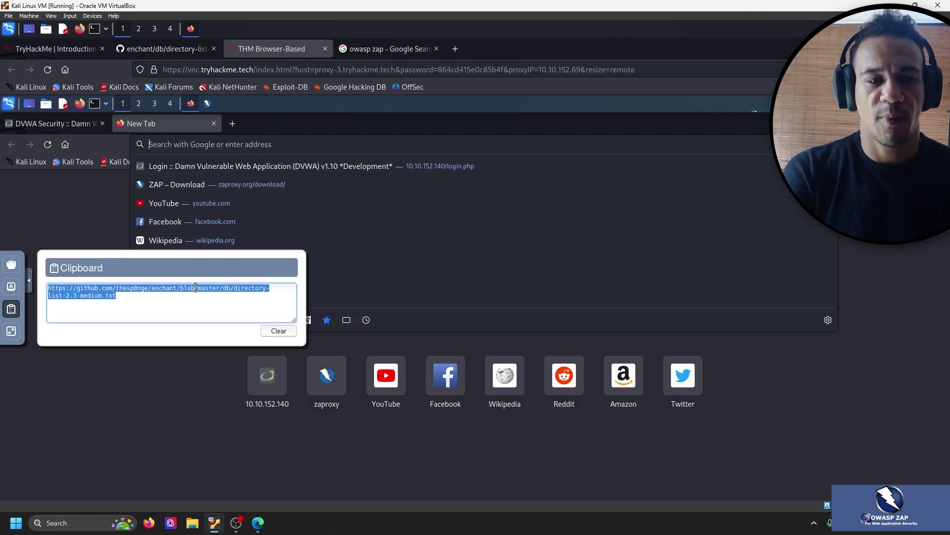
click(28, 285)
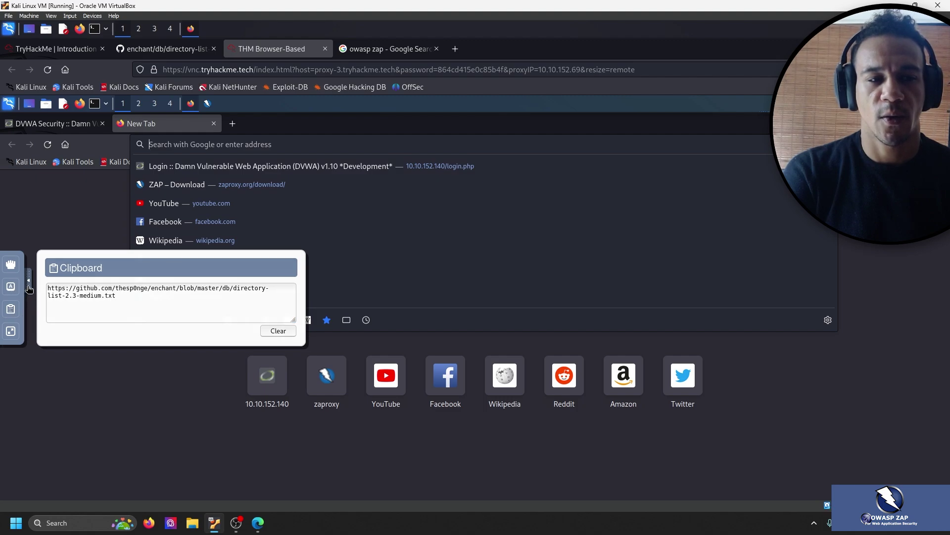
key(ctrl+v)
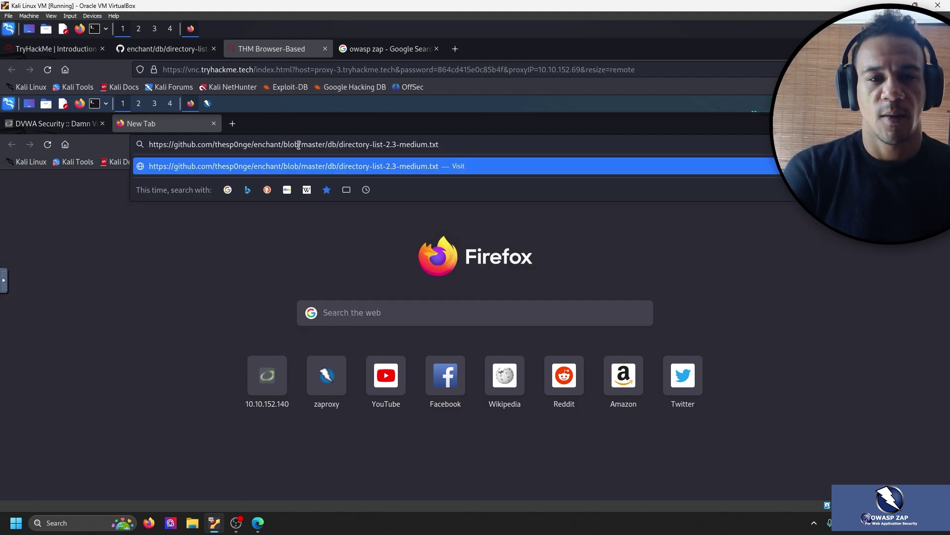
key(Return)
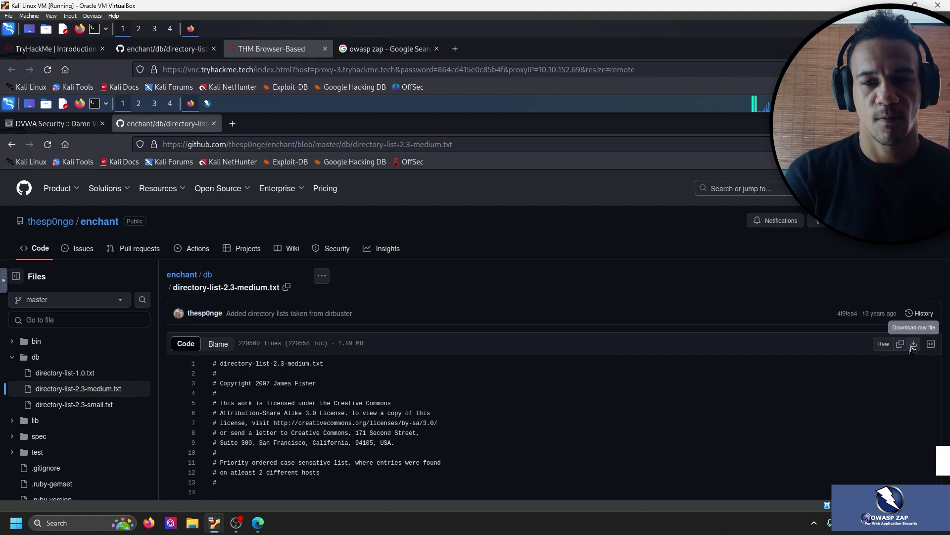
Download the raw directory-list-2.3-medium.txt file and glance at it in the Downloads folder.
click(914, 343)
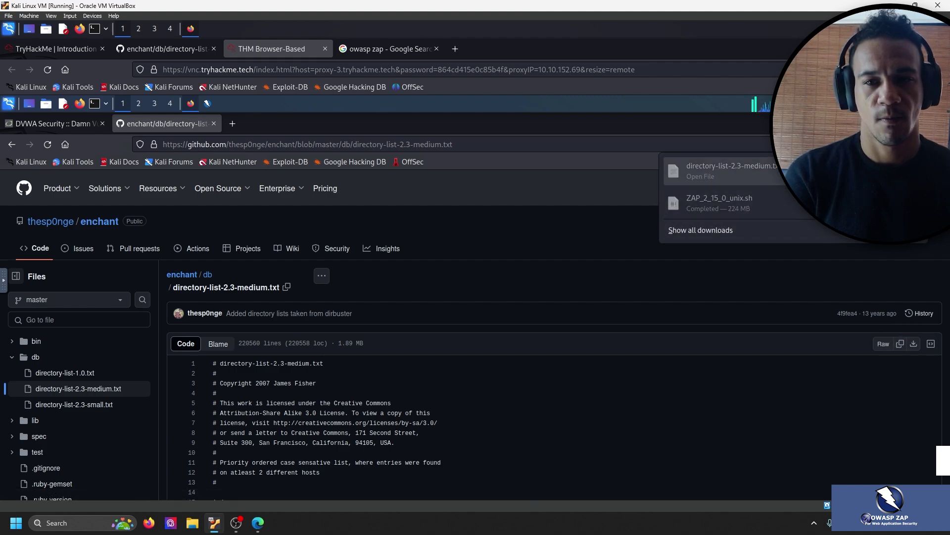
click(727, 171)
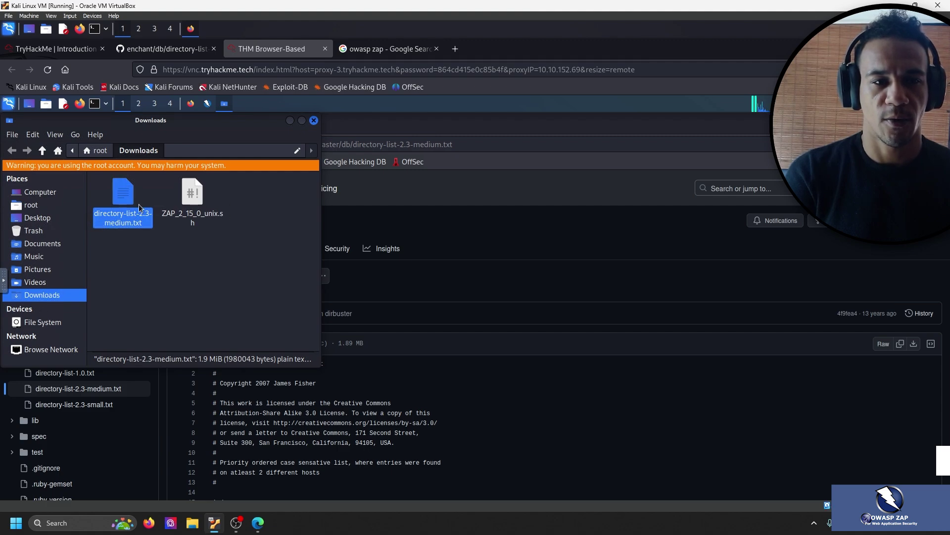
click(287, 122)
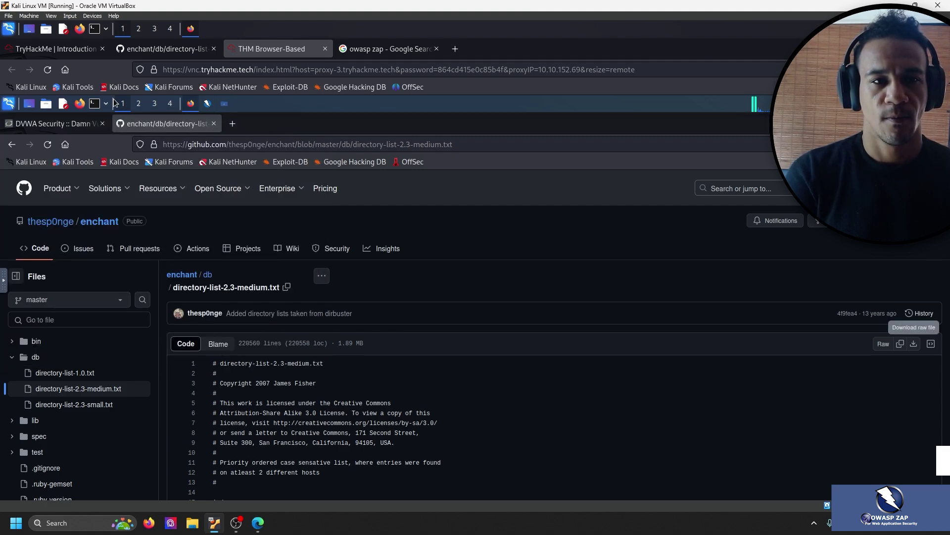
Close the developer tools on the DVWA Security page and bring OWASP ZAP forward.
click(47, 127)
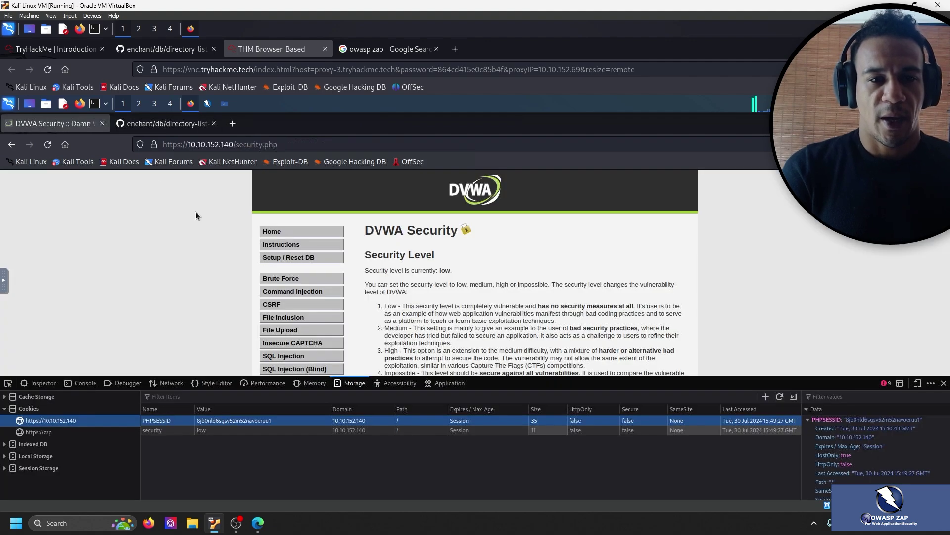
click(944, 383)
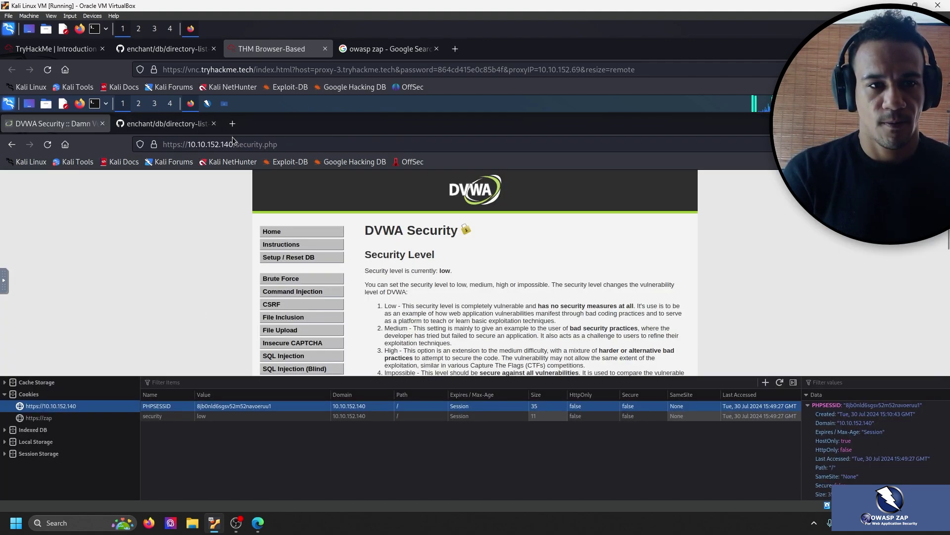
click(182, 127)
click(54, 124)
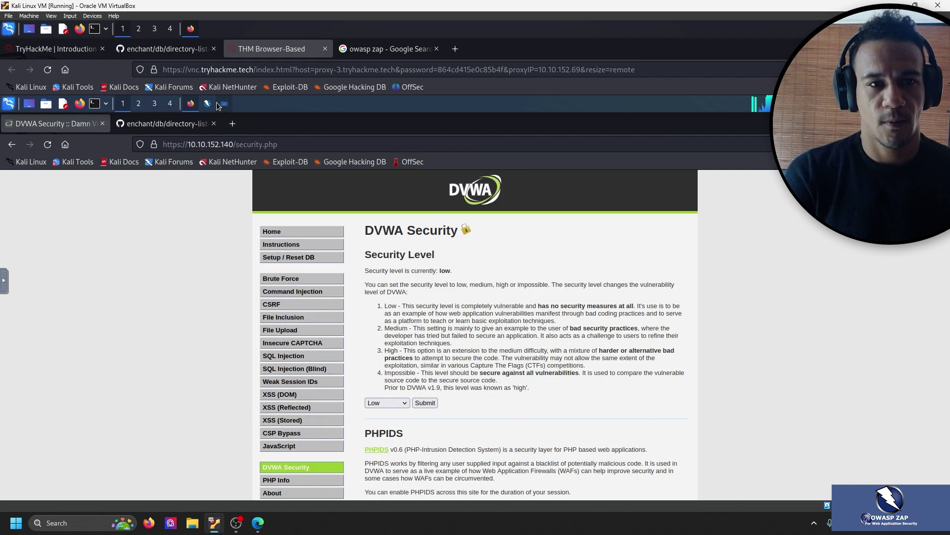
click(208, 103)
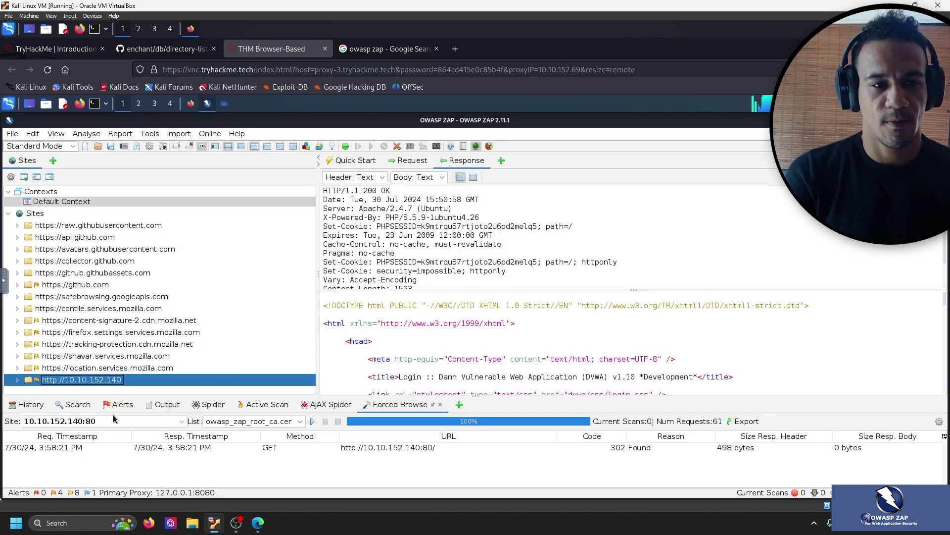
Choose directory-list-1.0.txt from the Forced Browse List dropdown for 10.10.152.140.
right_click(116, 384)
click(401, 482)
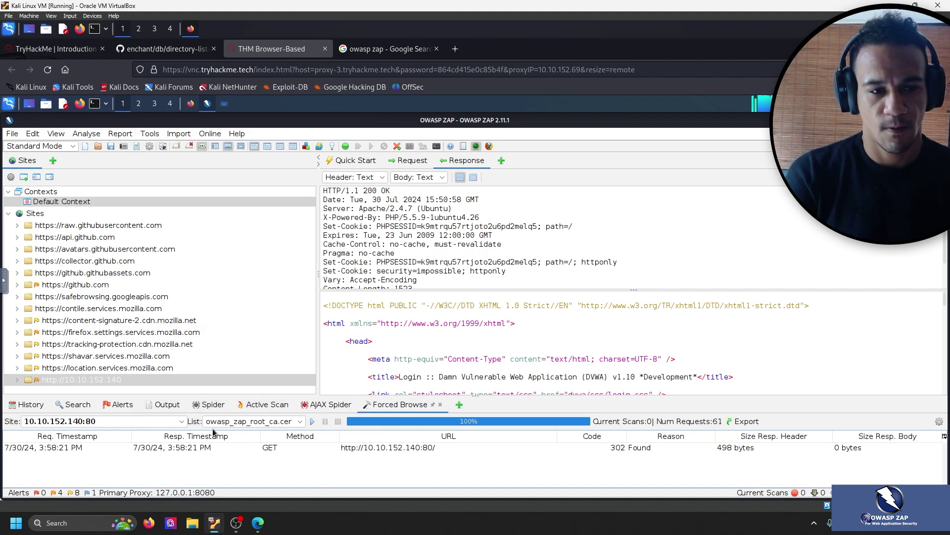
click(281, 422)
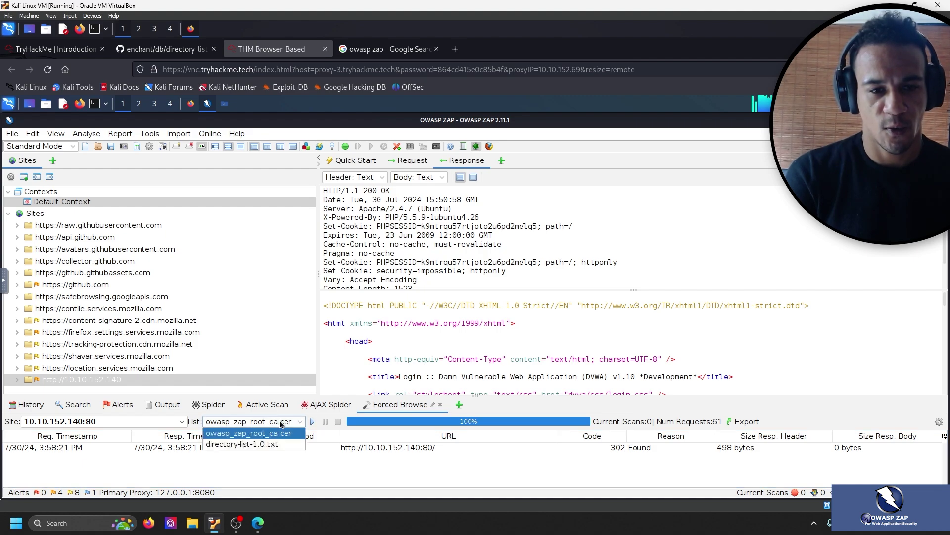
click(252, 444)
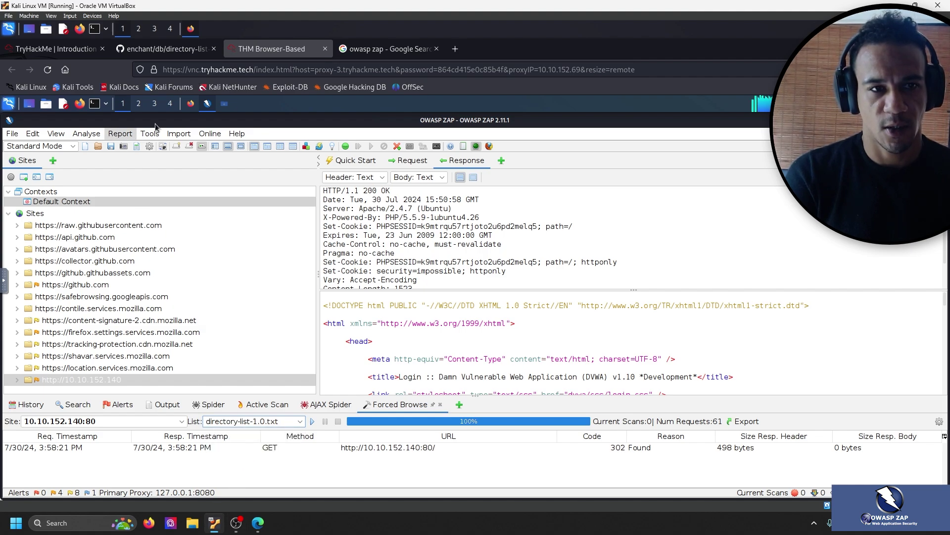
Look over the browser's wordlist and DVWA pages, then confirm directory-list-1.0.txt remains selected.
click(191, 103)
click(190, 124)
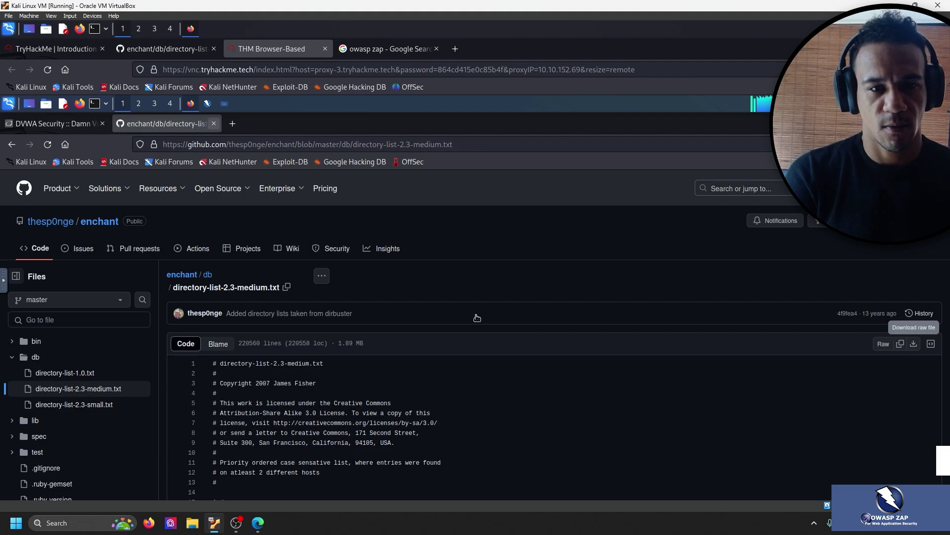
click(49, 125)
click(143, 127)
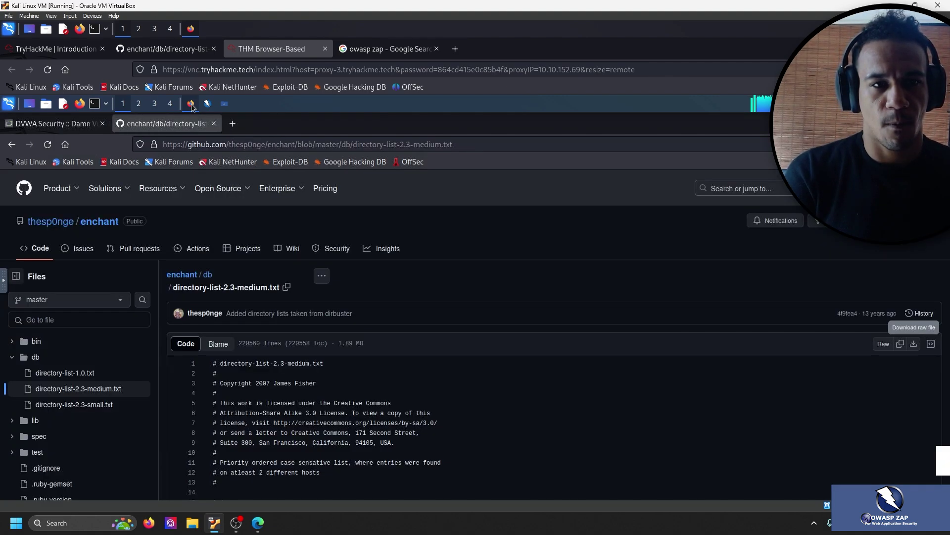
click(57, 126)
click(208, 104)
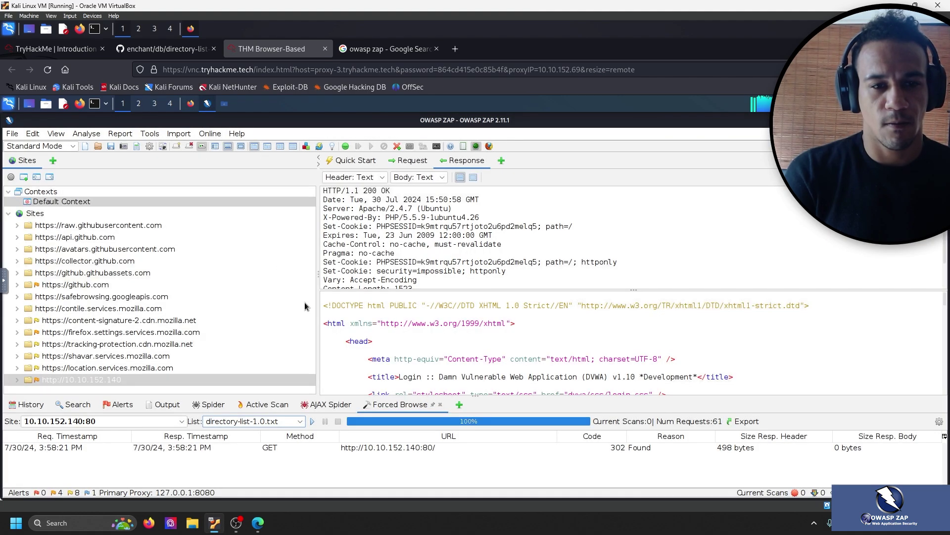
click(301, 422)
click(302, 423)
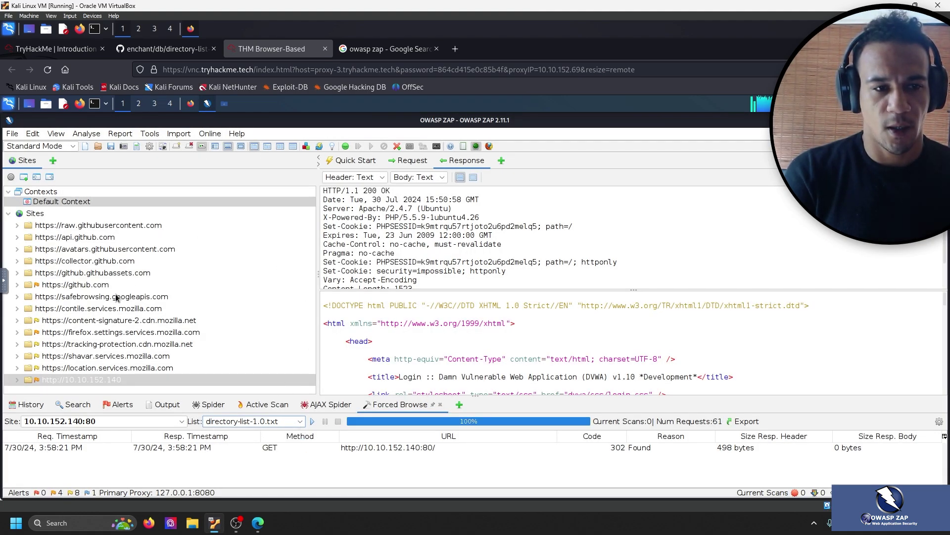
Run Forced Browse Site on 10.10.152.140 with directory-list-1.0.txt and enlarge the results table.
right_click(102, 379)
mouse_move(217, 147)
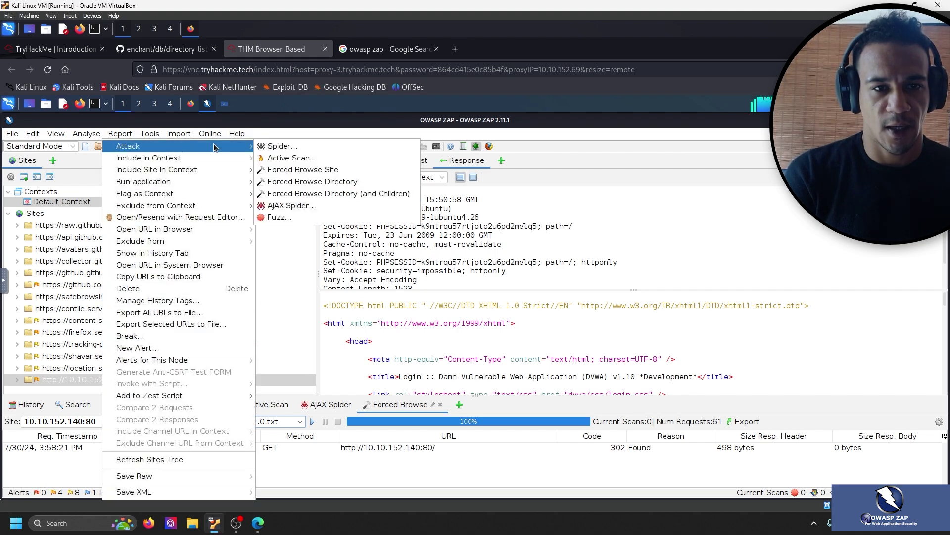
click(322, 170)
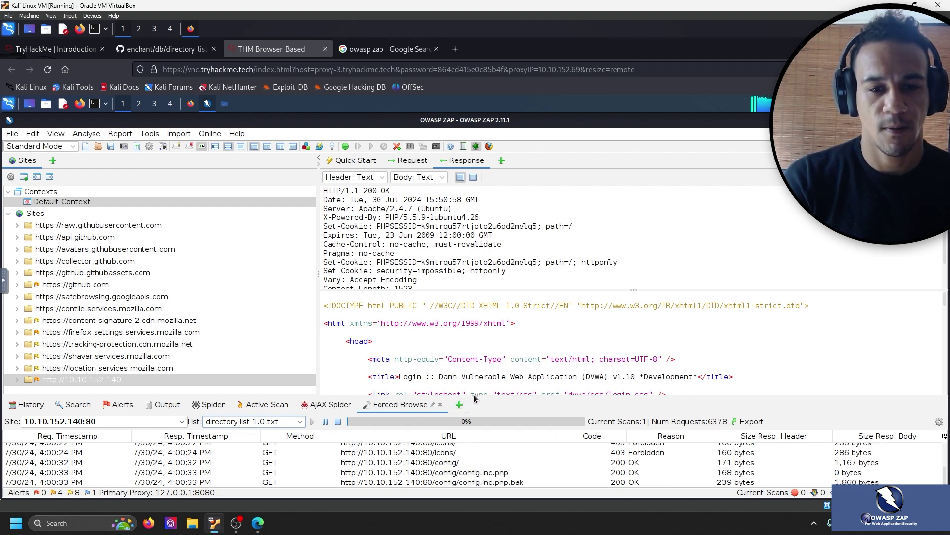
click(465, 178)
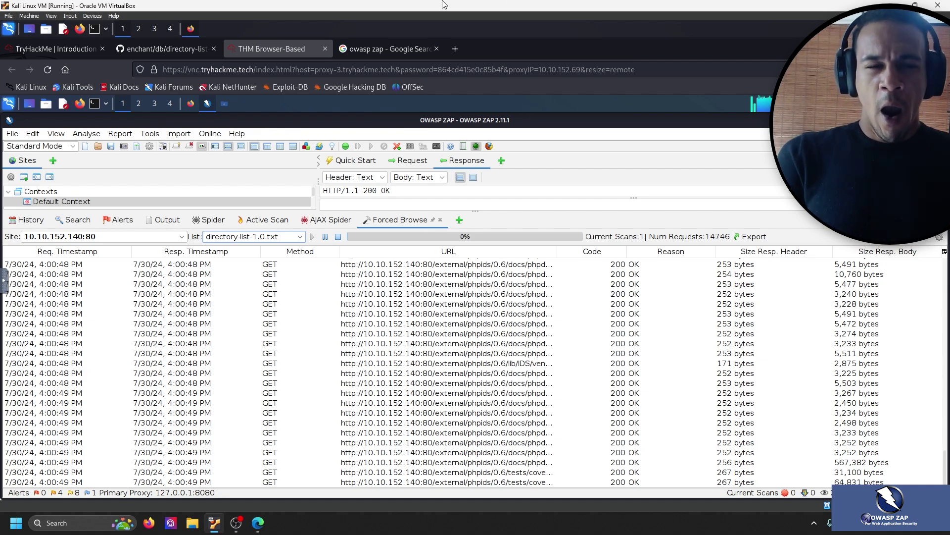
click(164, 49)
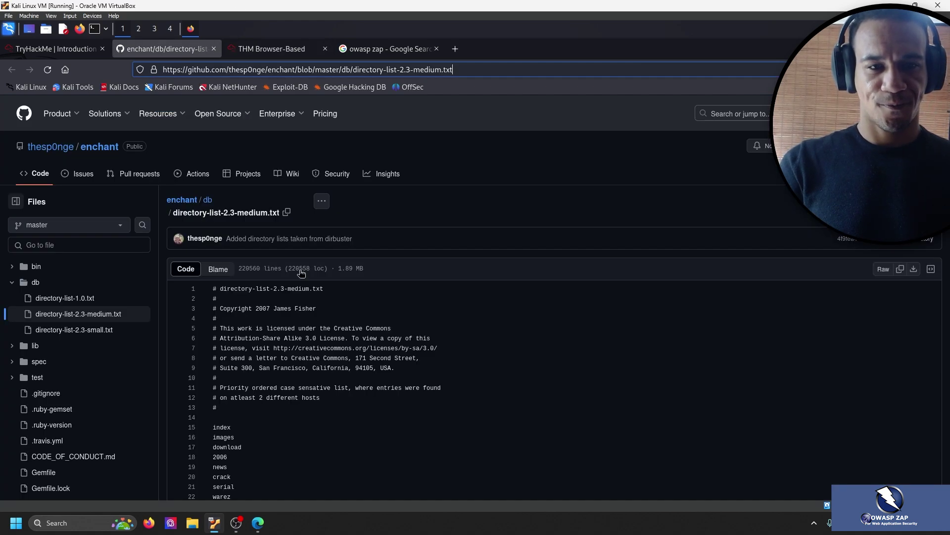
scroll(305, 300, up, 3)
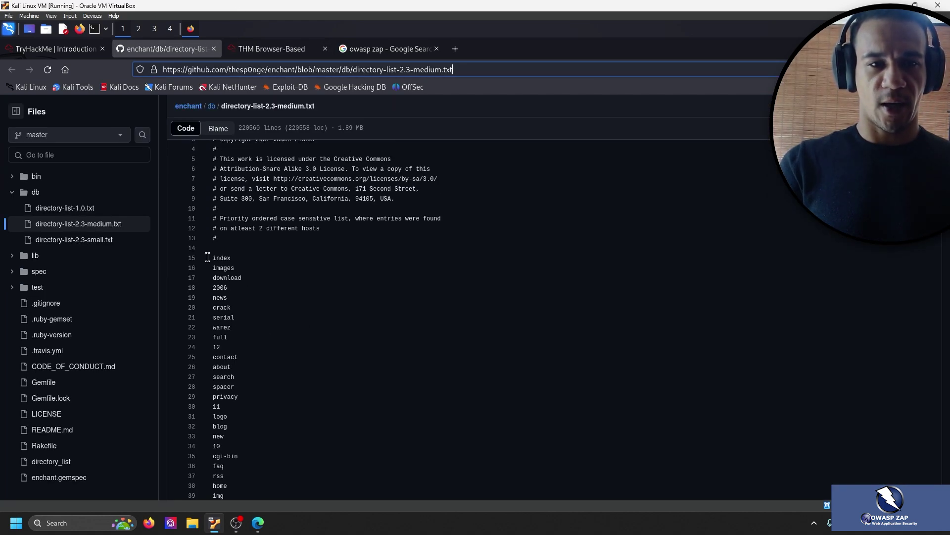
drag(207, 258, 264, 267)
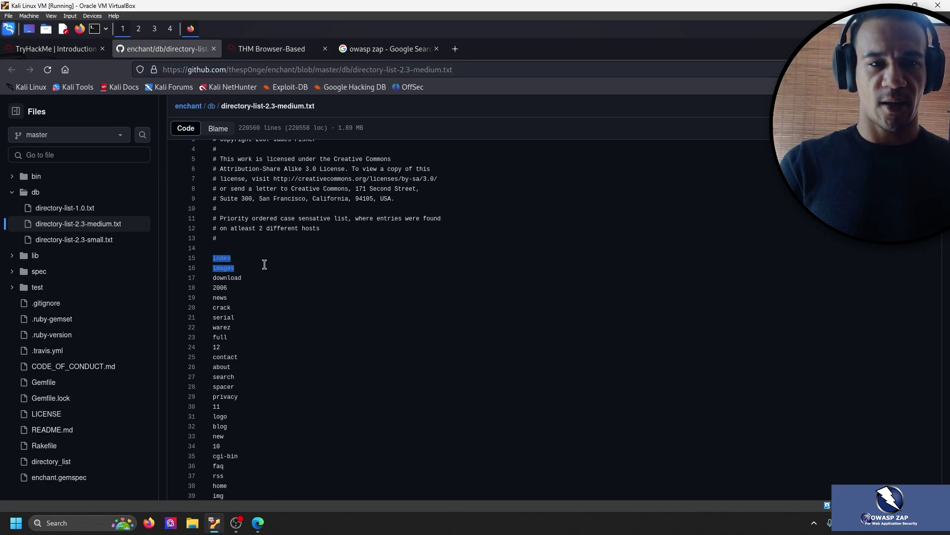
click(278, 289)
drag(261, 304, 269, 350)
click(270, 351)
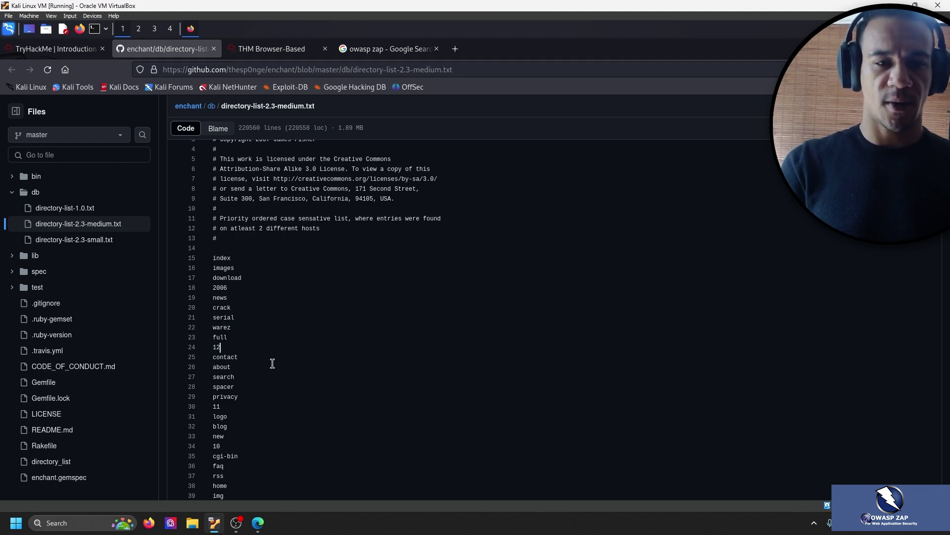
drag(258, 388, 255, 338)
click(277, 337)
scroll(327, 322, down, 10)
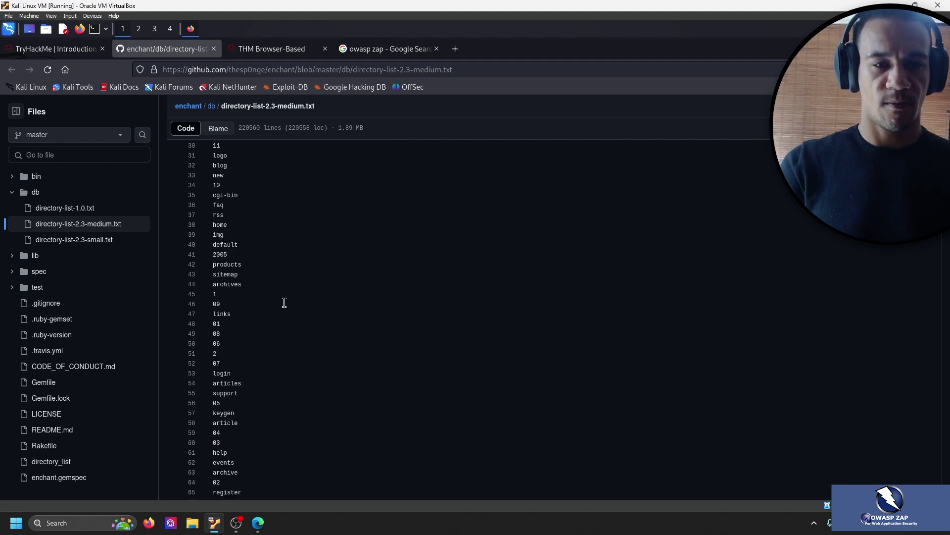
scroll(272, 232, down, 4)
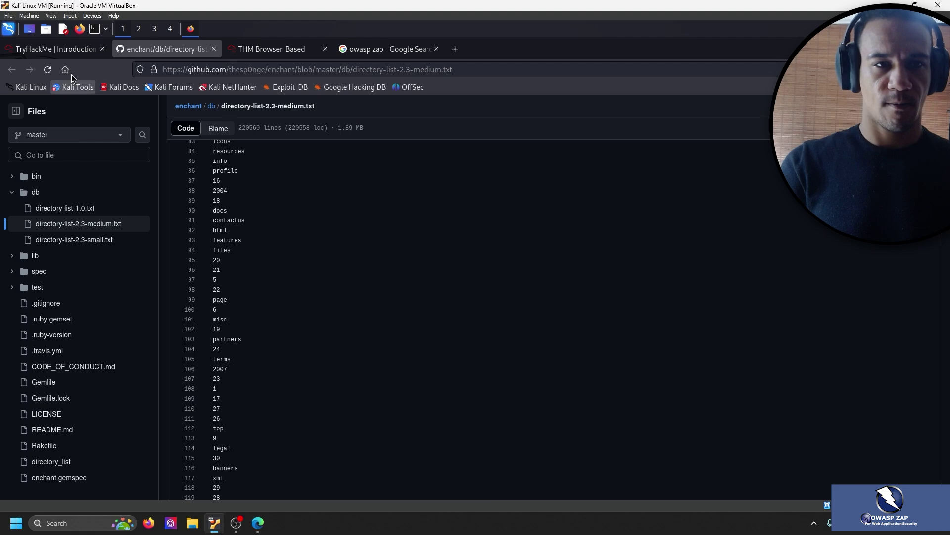
click(77, 46)
click(259, 42)
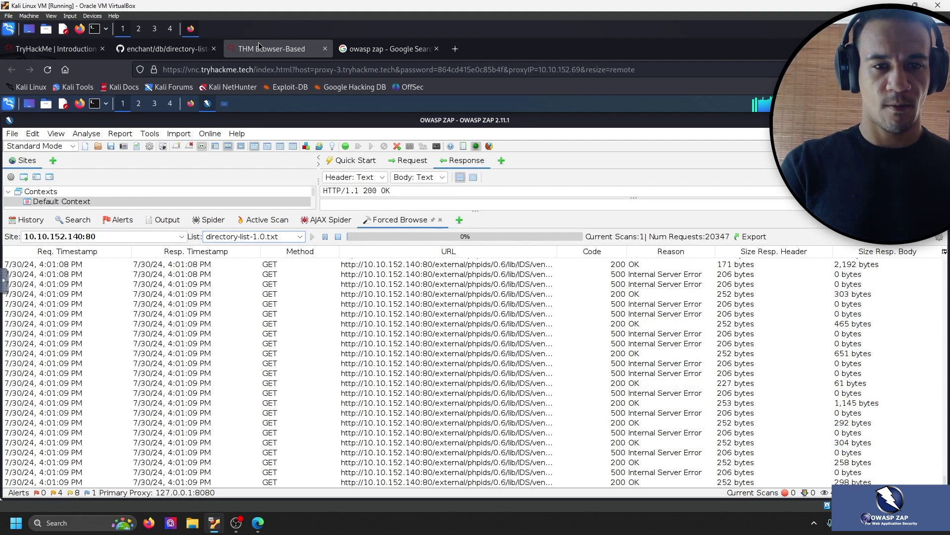
click(74, 48)
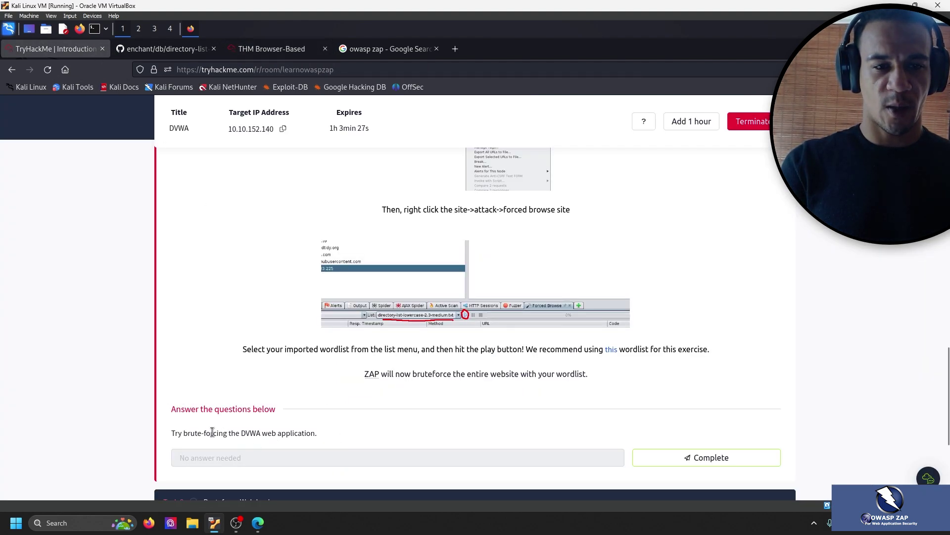
drag(201, 433, 319, 442)
click(356, 435)
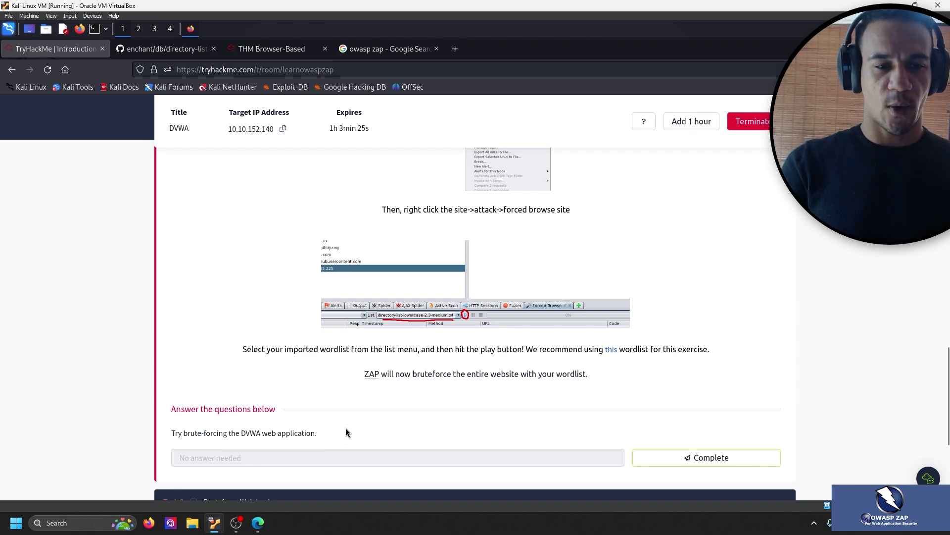
click(188, 50)
click(271, 52)
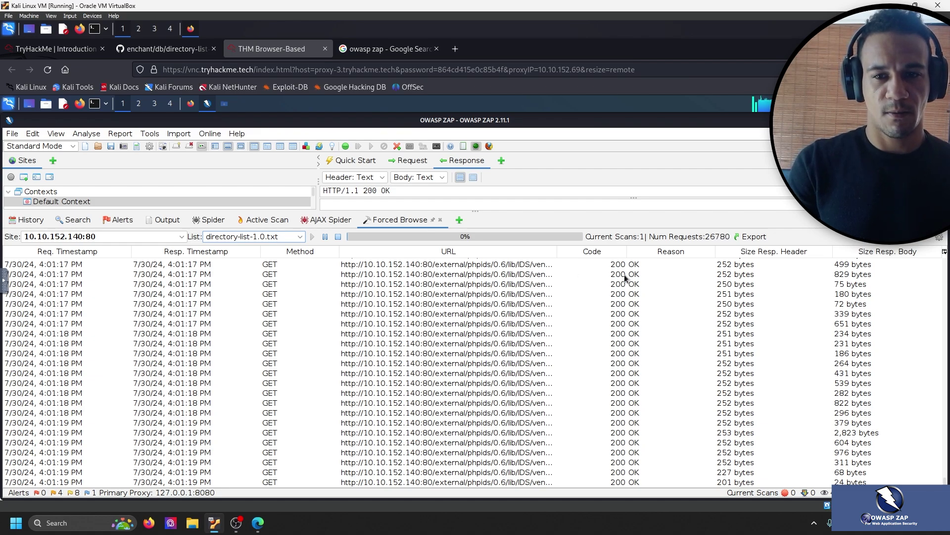
scroll(644, 307, up, 10)
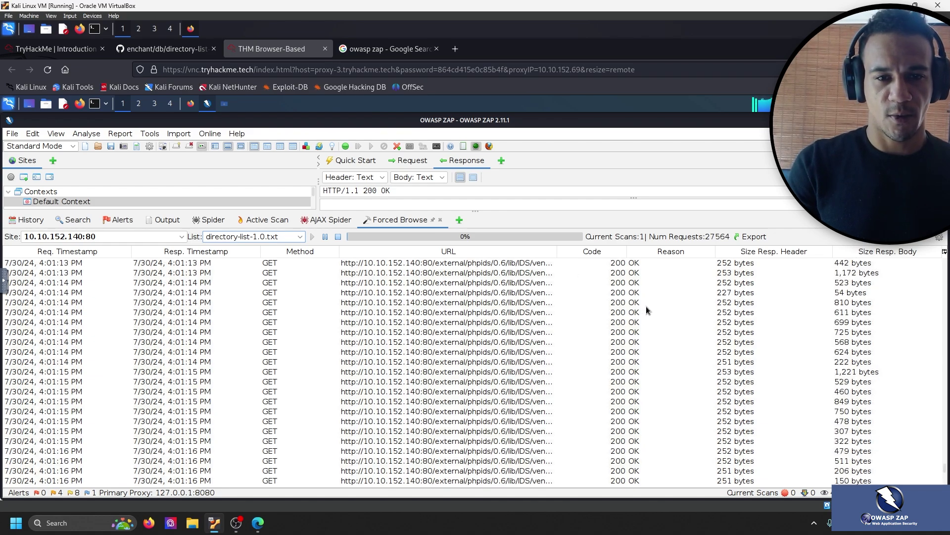
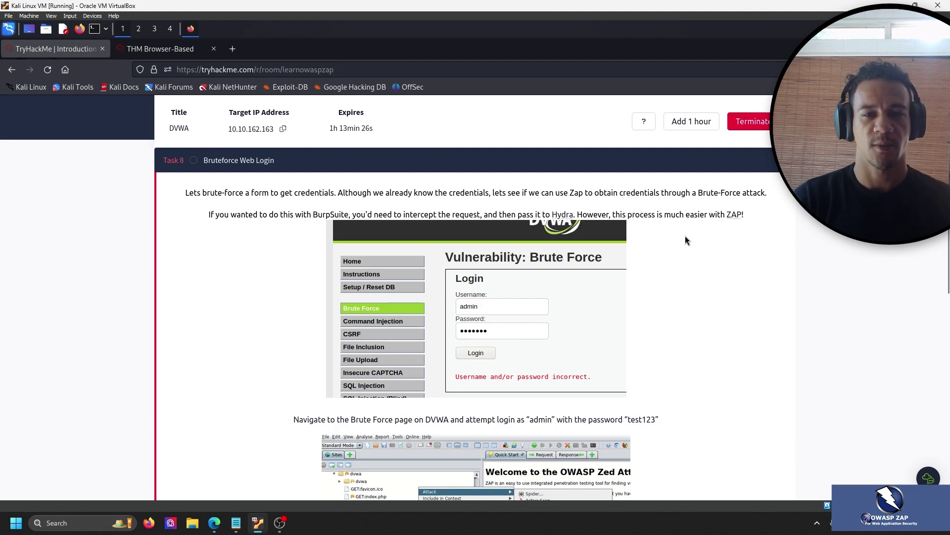
Scroll through the Task 8 Bruteforce Web Login instructions, then bring up the AttackBox's DVWA login page.
scroll(702, 241, down, 2)
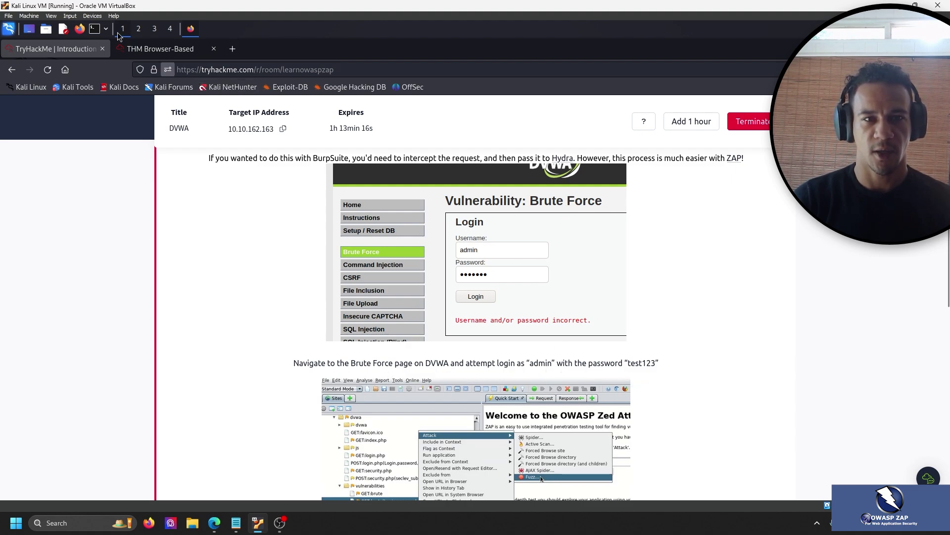
click(160, 48)
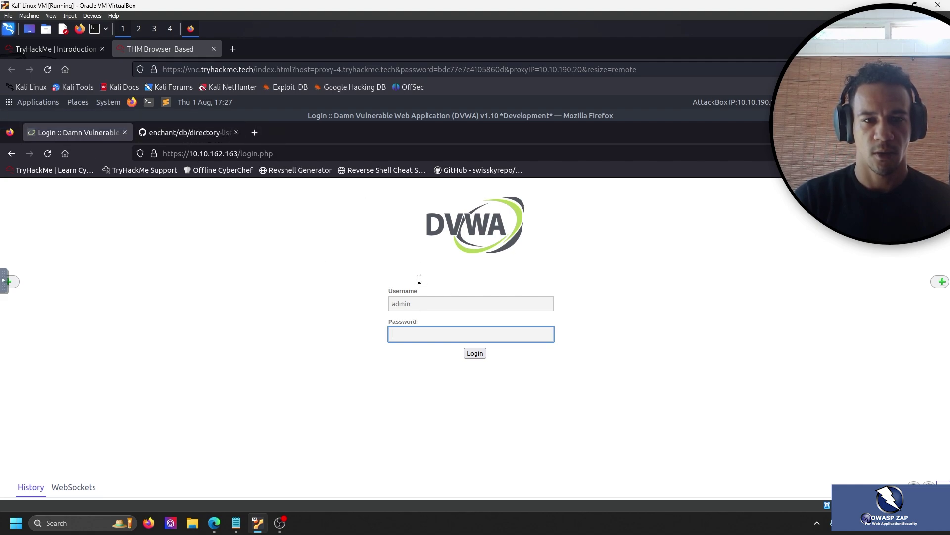
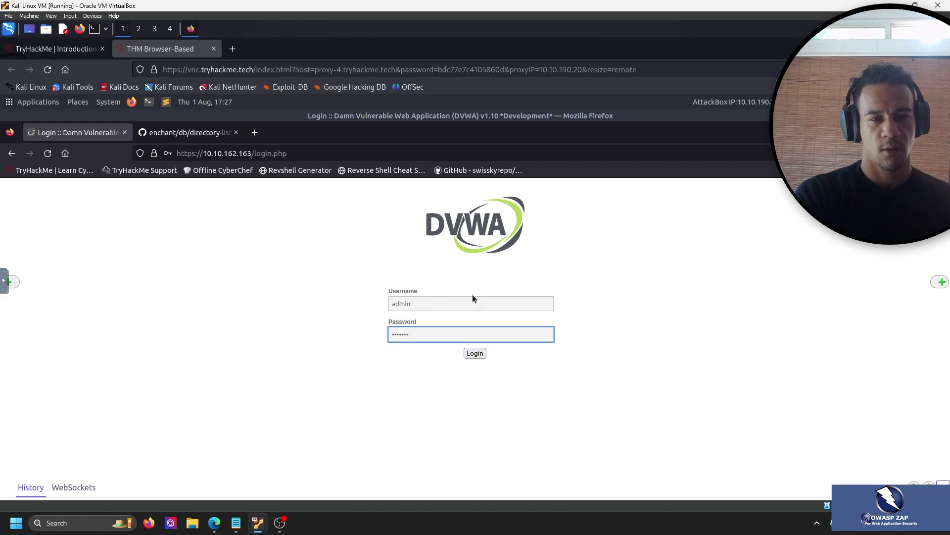
Log in to DVWA, decline saving the password, and open DVWA Security showing level low.
key(Return)
click(307, 280)
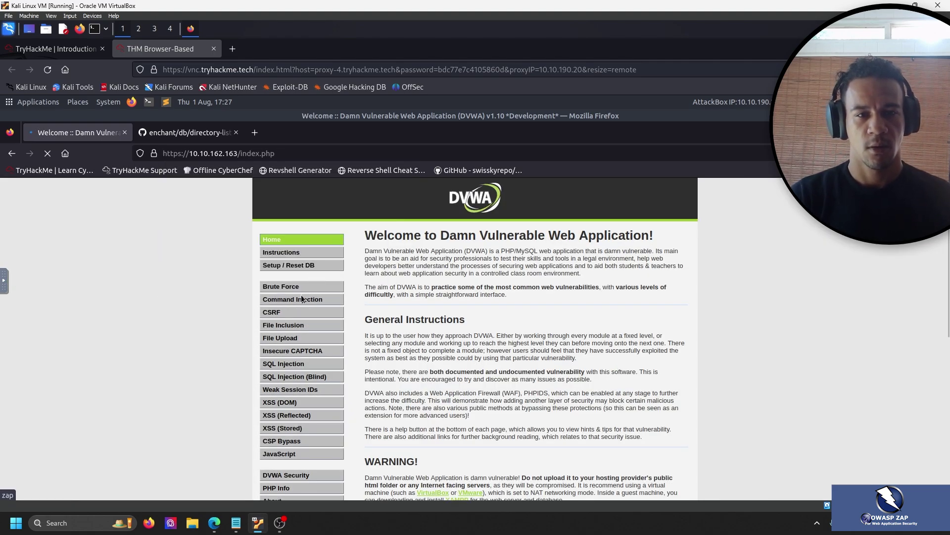
scroll(302, 299, down, 3)
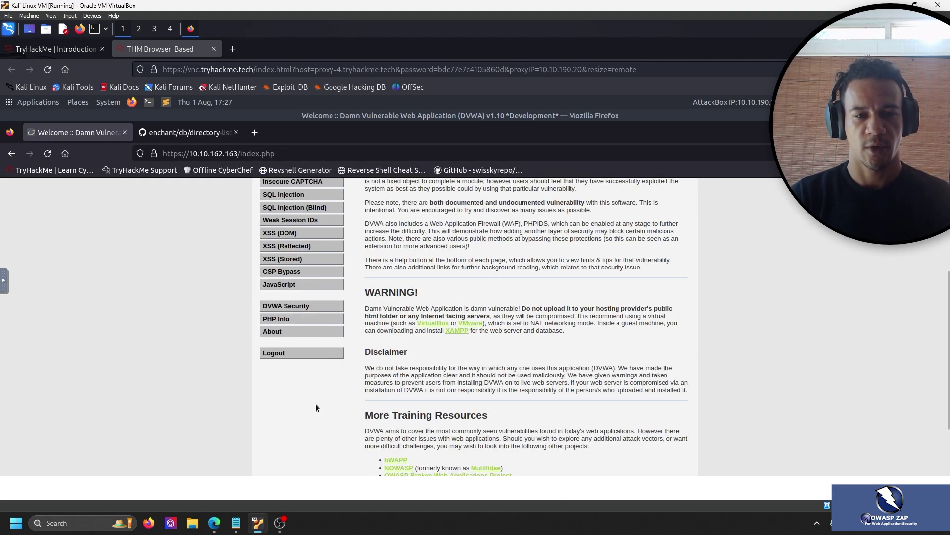
click(296, 307)
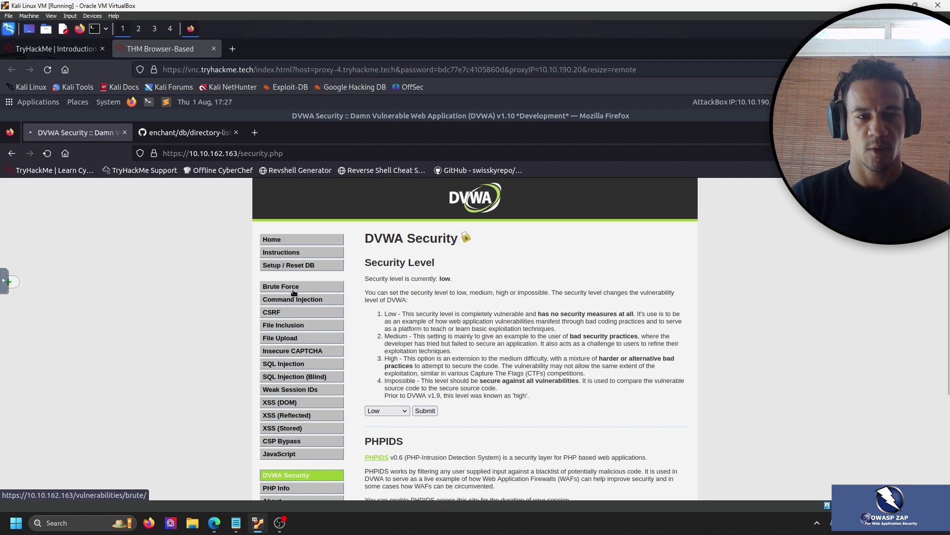
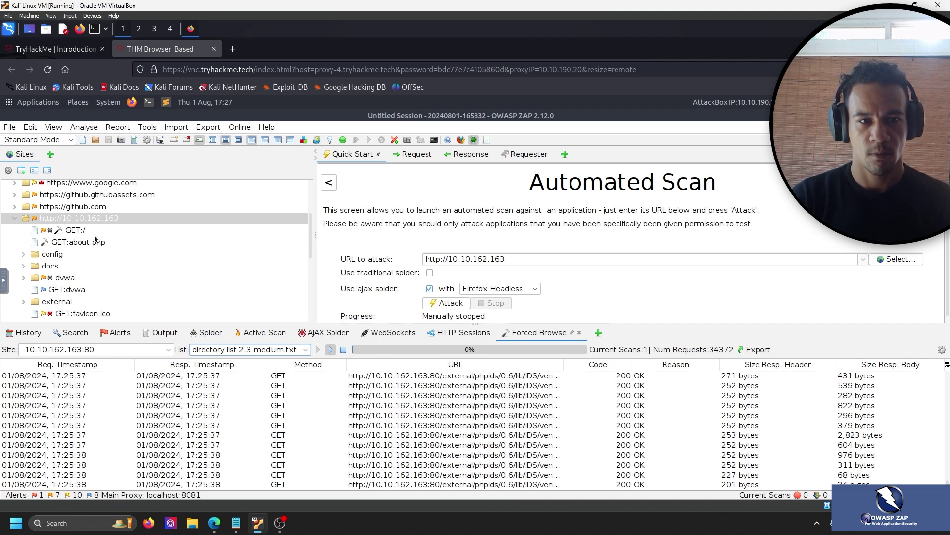
Expand the dvwa folder in the Sites tree and select its root GET request.
click(24, 278)
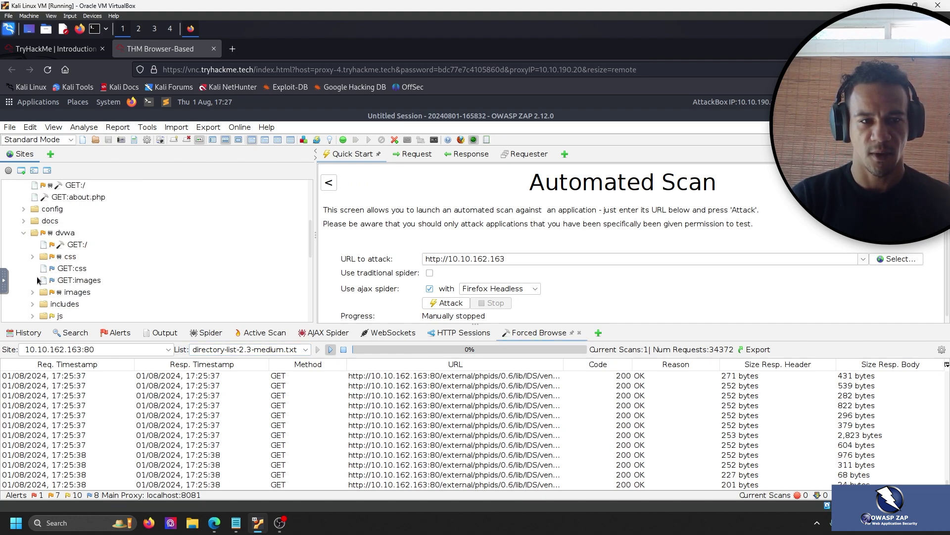
click(76, 250)
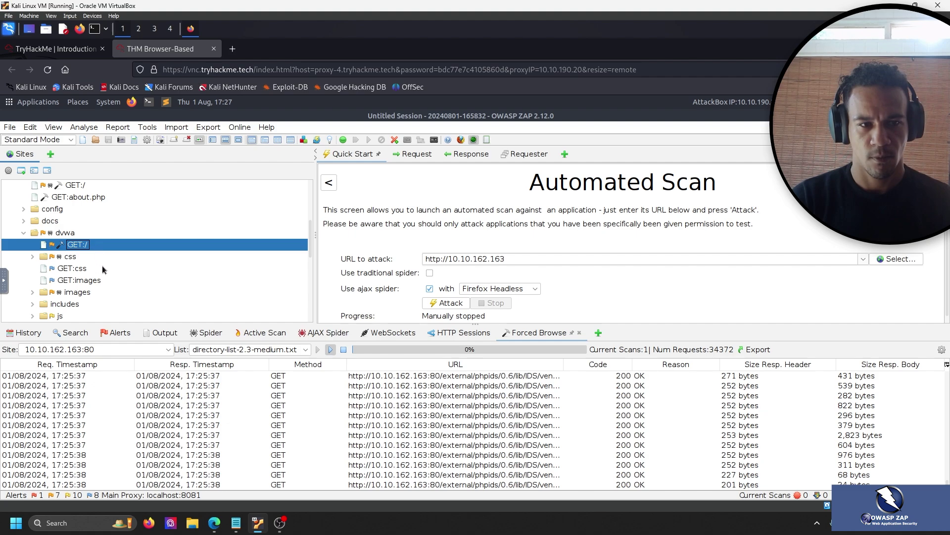
scroll(101, 268, down, 2)
scroll(102, 257, down, 2)
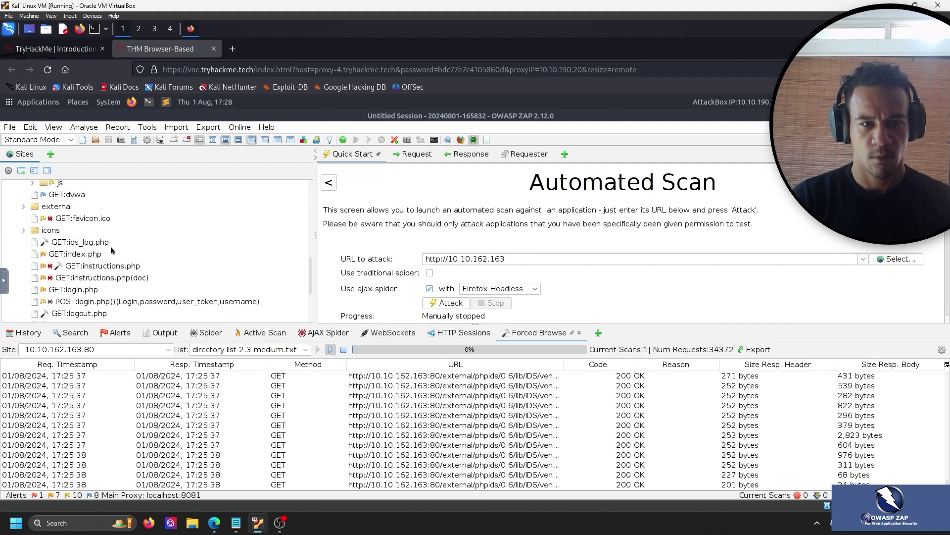
scroll(86, 256, down, 3)
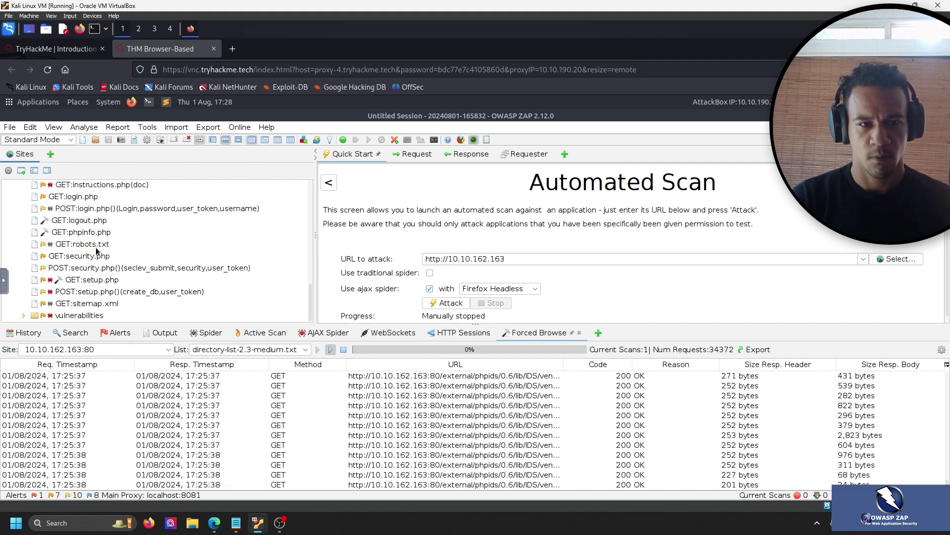
Expand vulnerabilities > brute and select GET:/(Login,password,username).
click(23, 315)
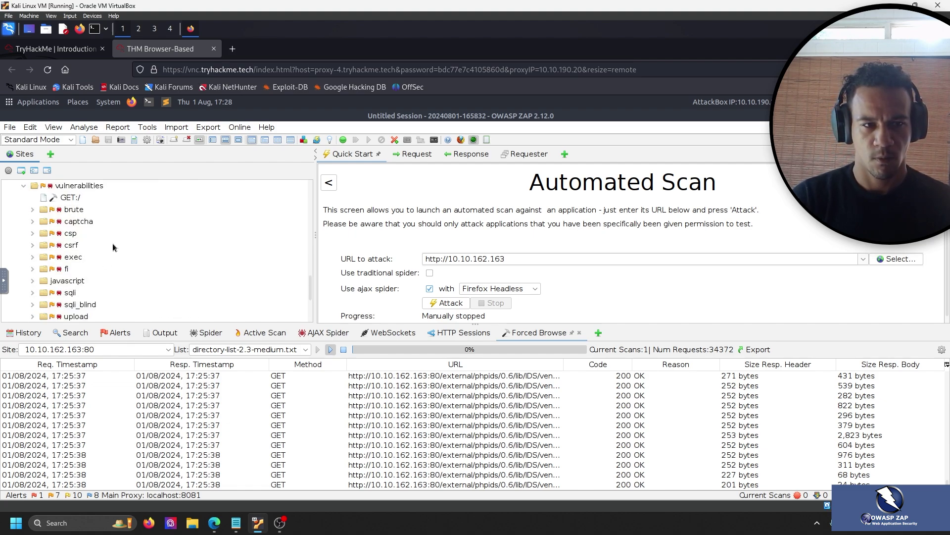
click(32, 209)
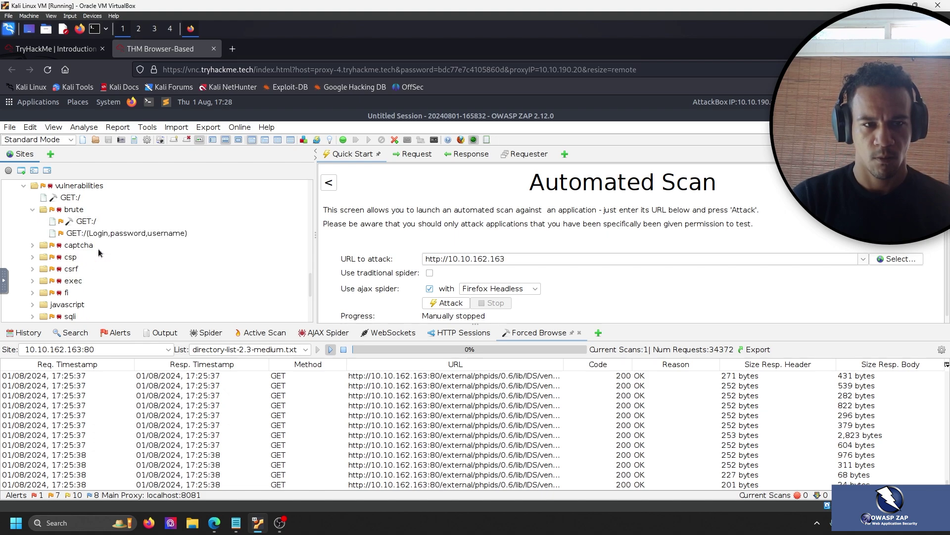
click(105, 235)
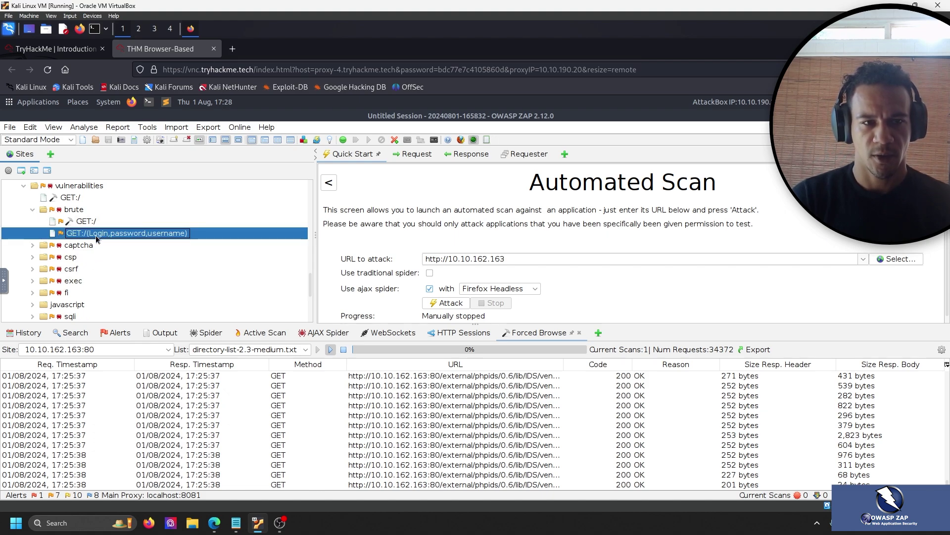
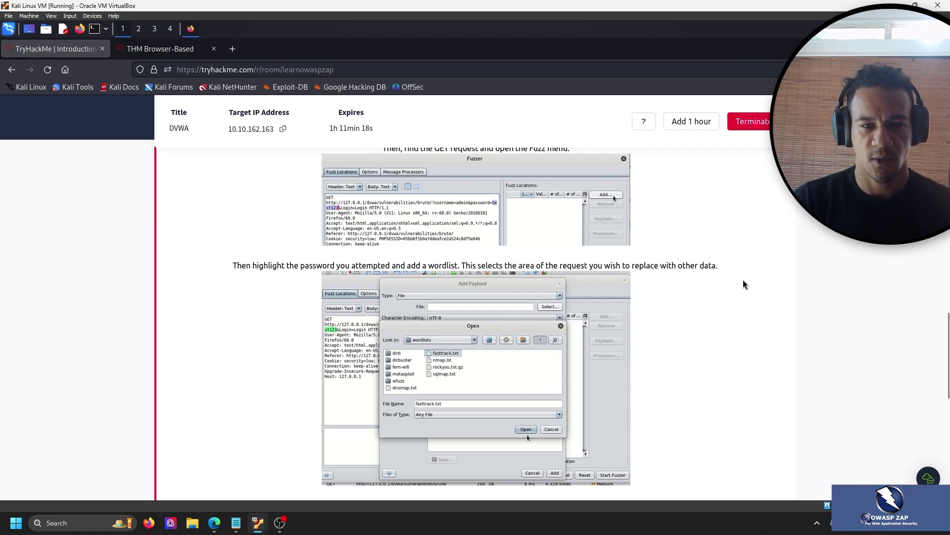
Scroll the OWASP ZAP room instructions down to the fasttrack.txt wordlist paragraph.
scroll(745, 283, down, 2)
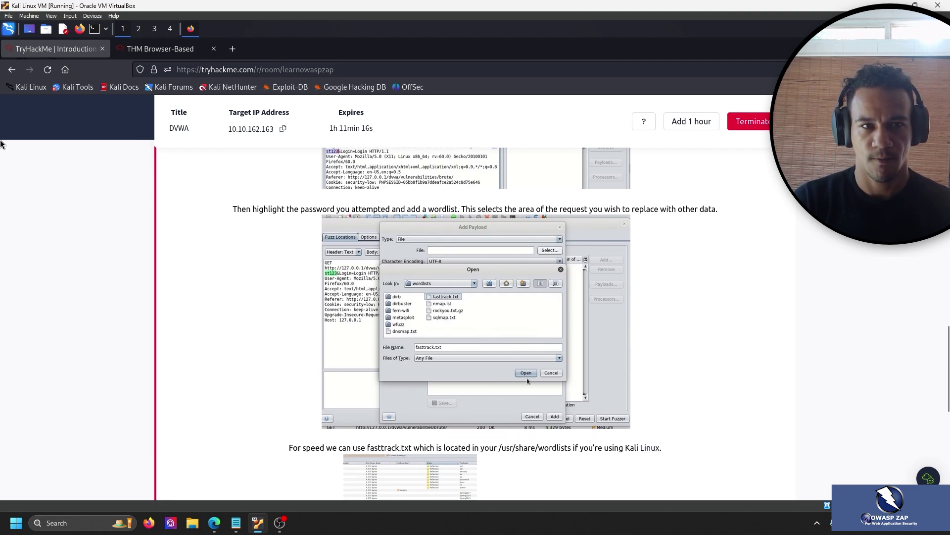
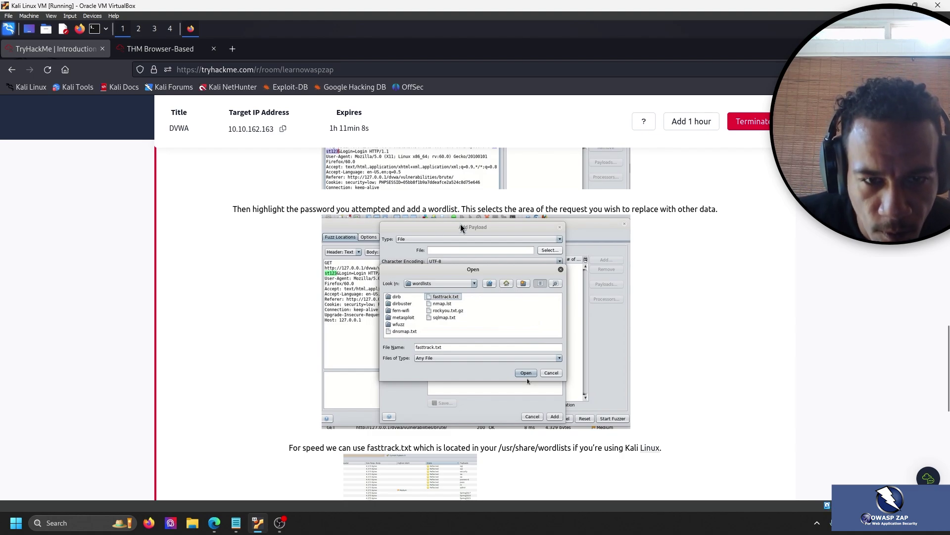
Scroll the ZAP room instructions back up to the Fuzz steps for the DVWA brute-force request.
scroll(493, 232, up, 3)
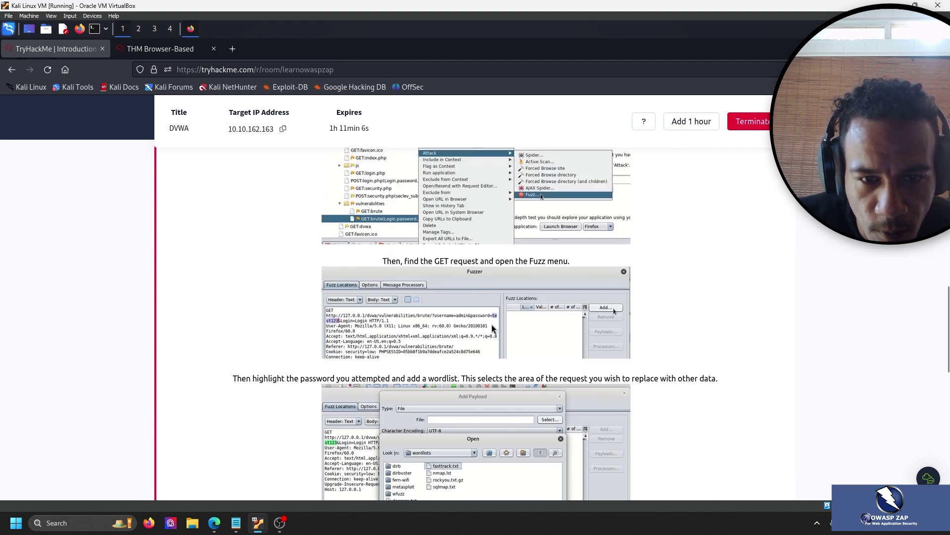
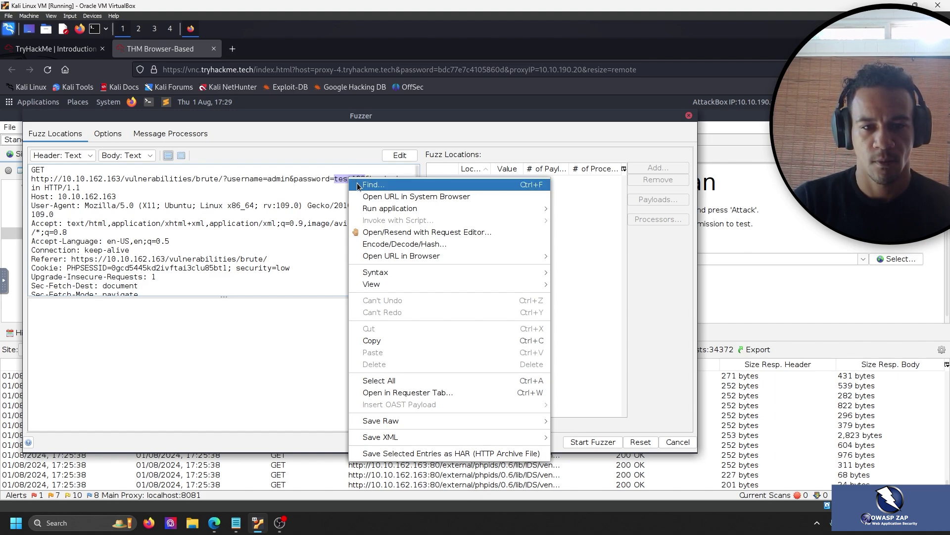
mouse_move(434, 209)
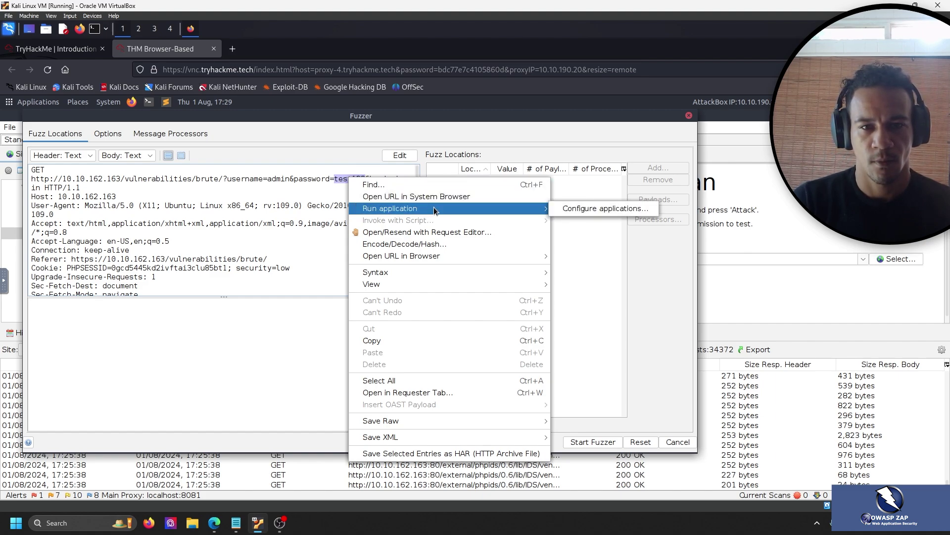
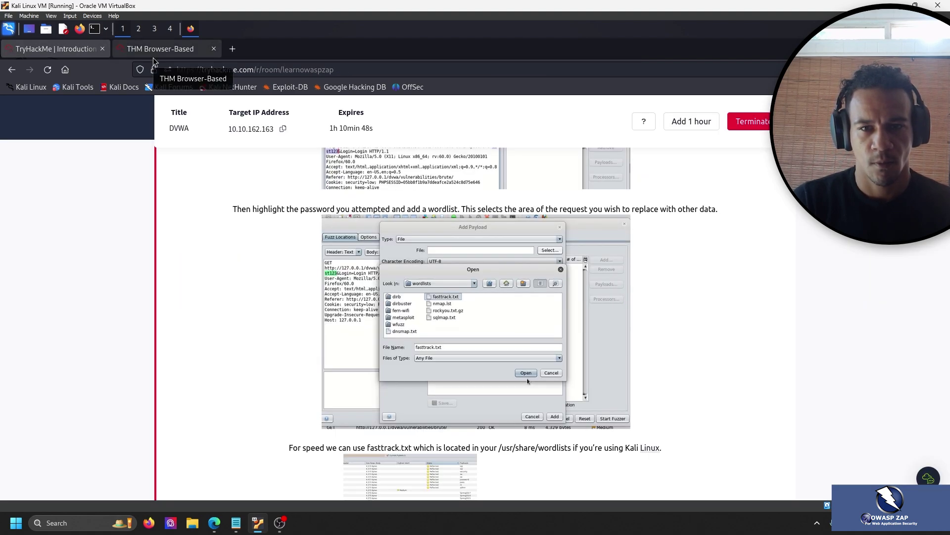
Scroll the TryHackMe room page back up to the 'find the GET request and open the Fuzz menu' screenshot.
scroll(148, 228, up, 2)
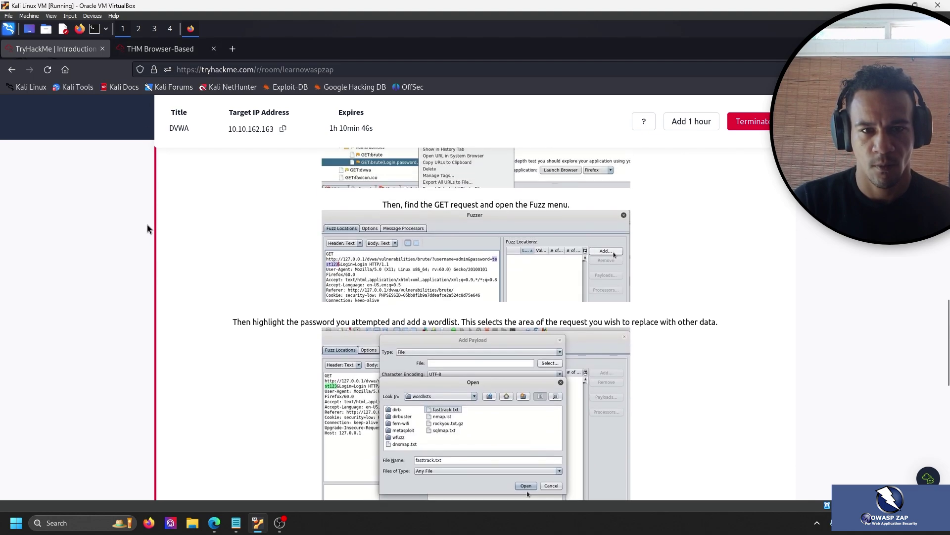
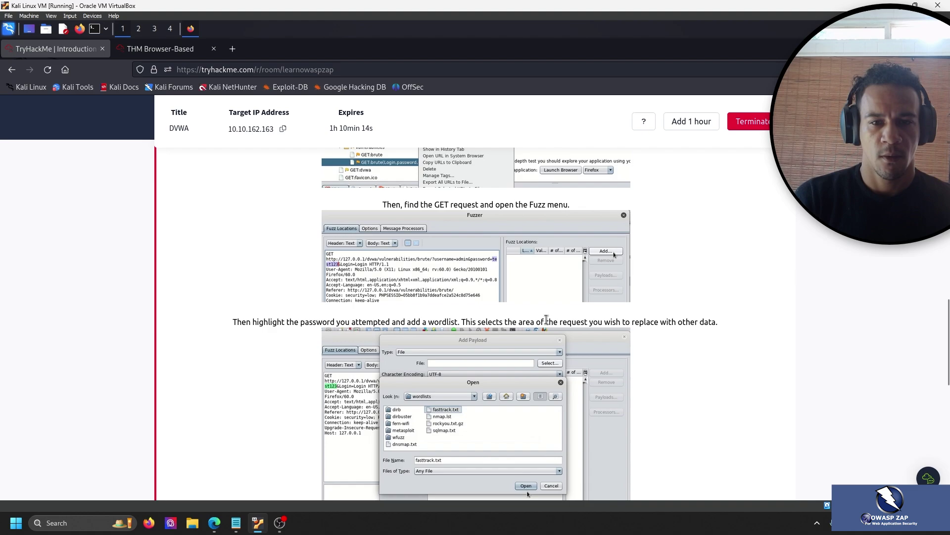
Scroll to the tutorial's fasttrack.txt Add Payload step, then switch to the THM Browser-Based ZAP machine.
scroll(552, 319, down, 4)
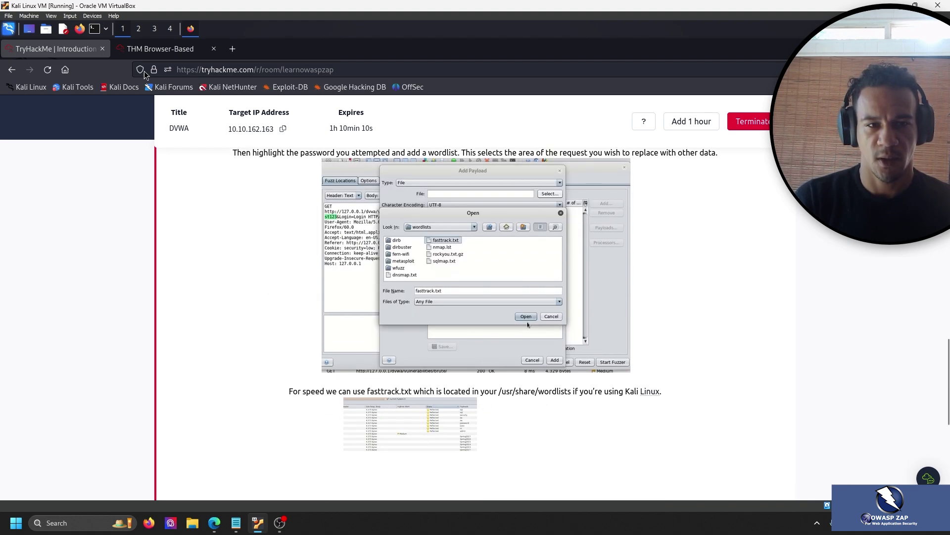
click(149, 49)
click(433, 238)
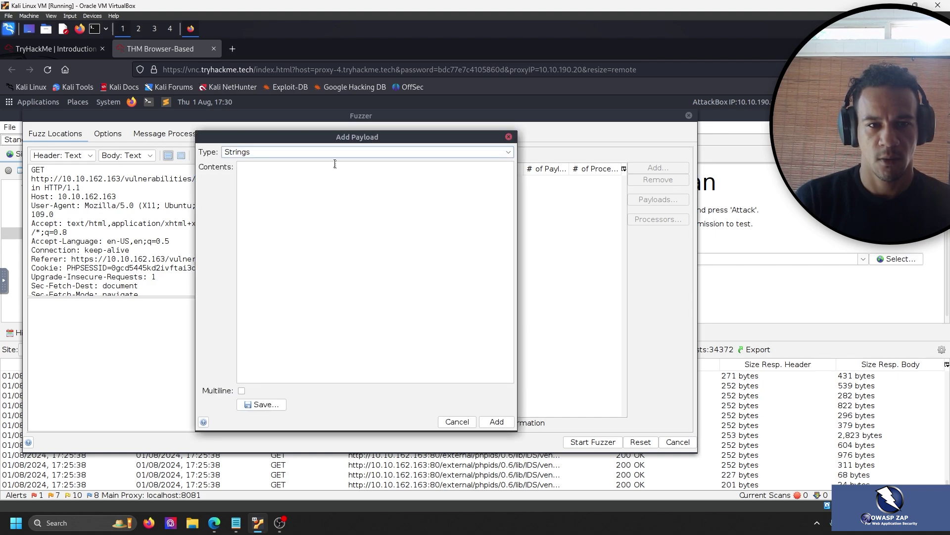
click(507, 152)
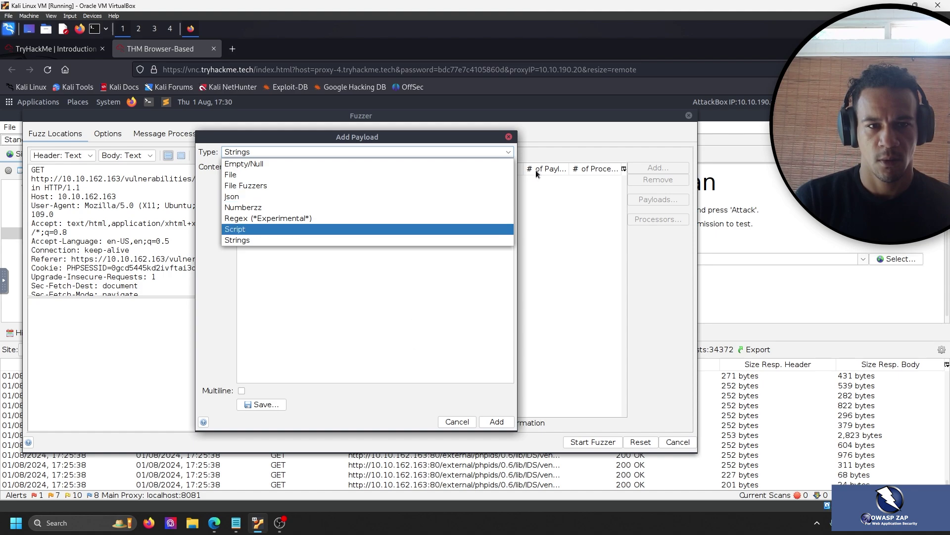
click(510, 152)
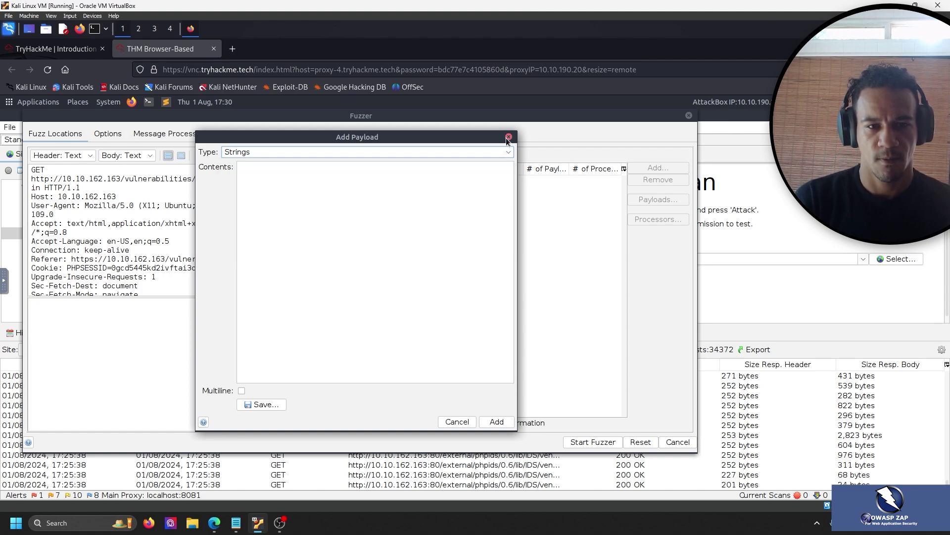
click(495, 381)
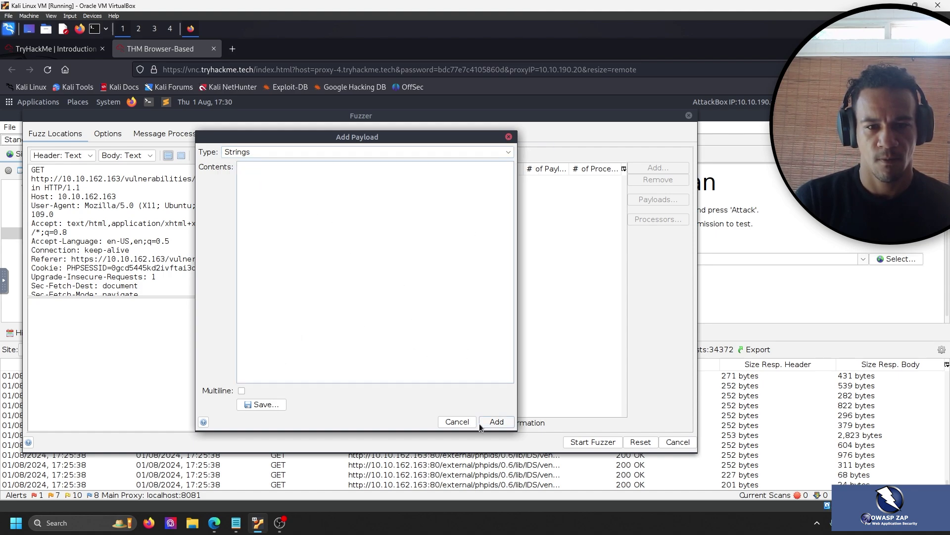
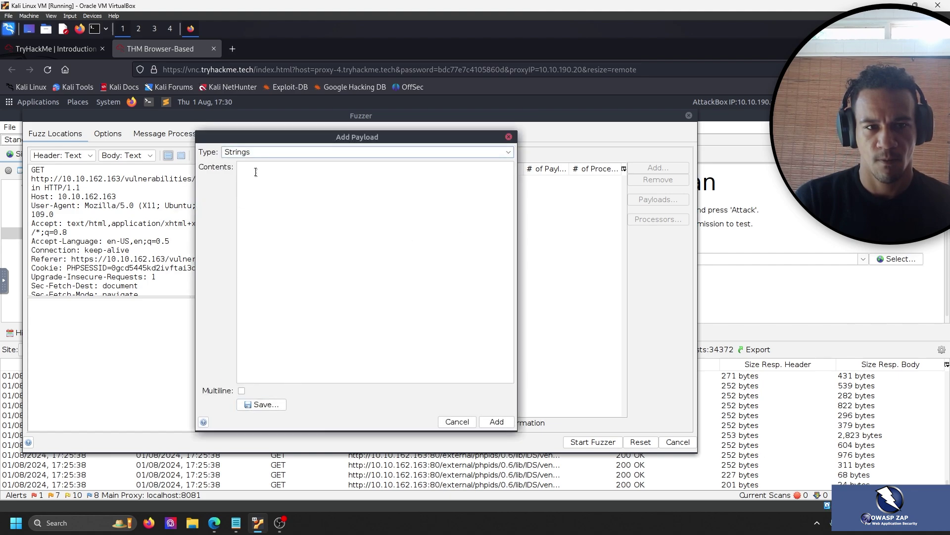
Change the Add Payload type from Strings to File.
click(509, 152)
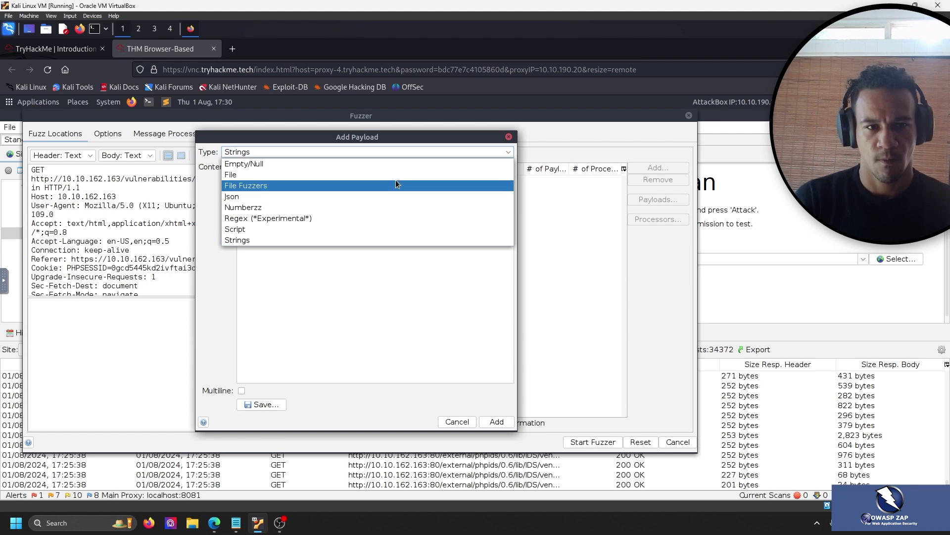
click(399, 176)
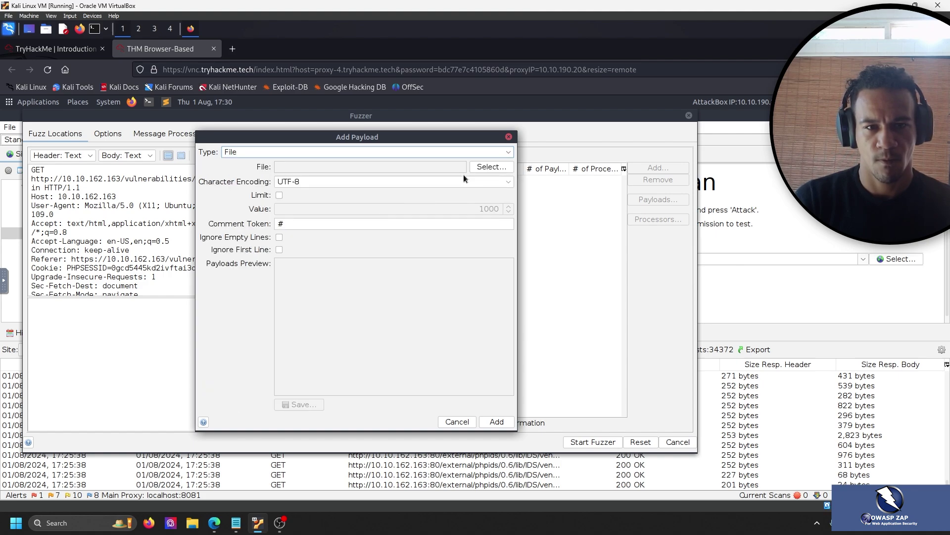
Open the wordlist file chooser and browse from the filesystem root / into /usr/share.
click(491, 166)
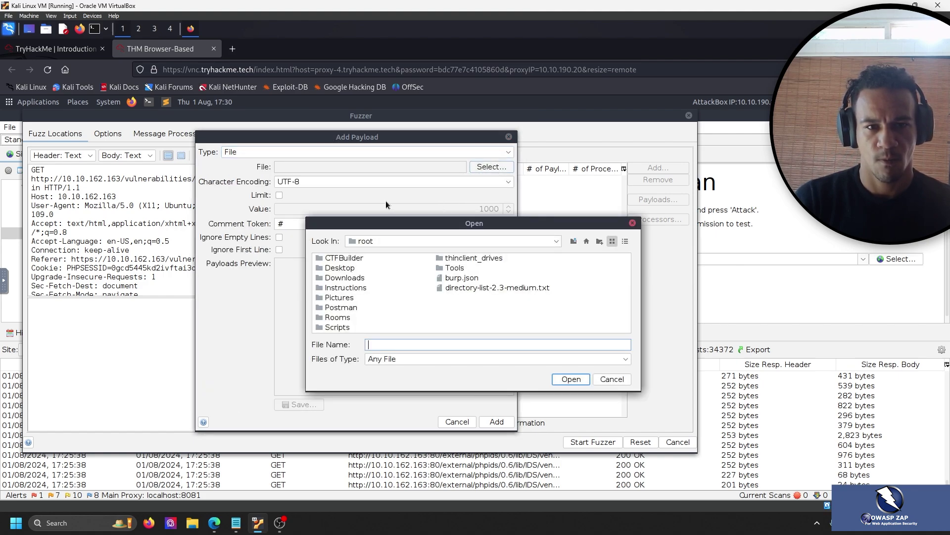
click(442, 241)
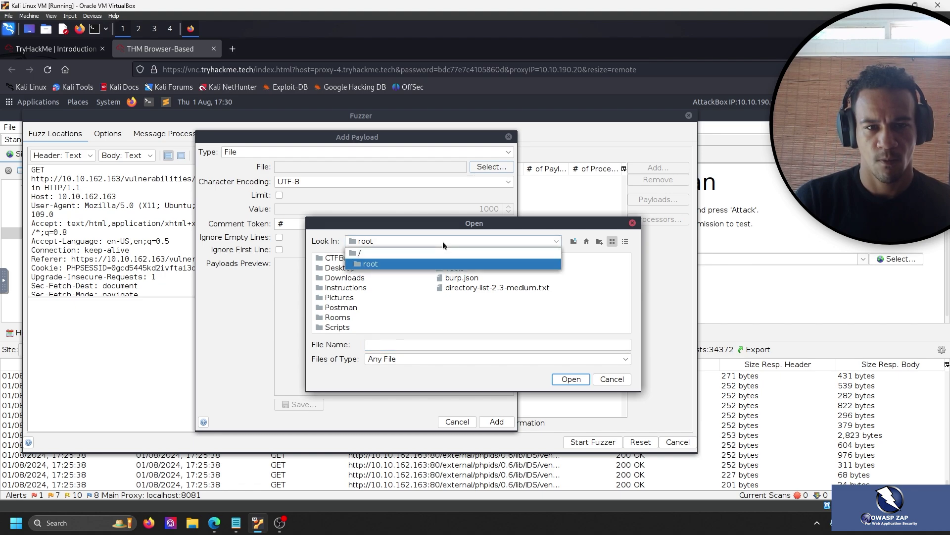
click(426, 252)
click(424, 243)
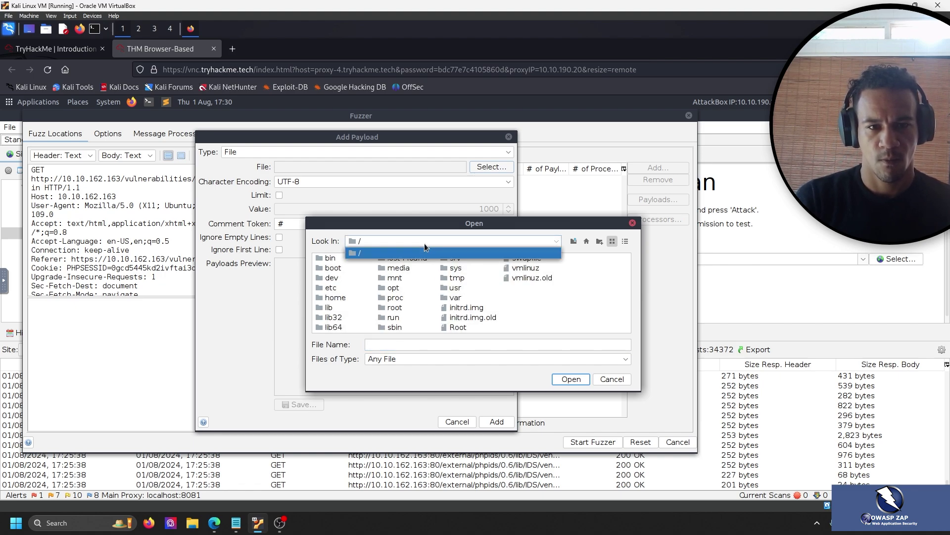
click(424, 243)
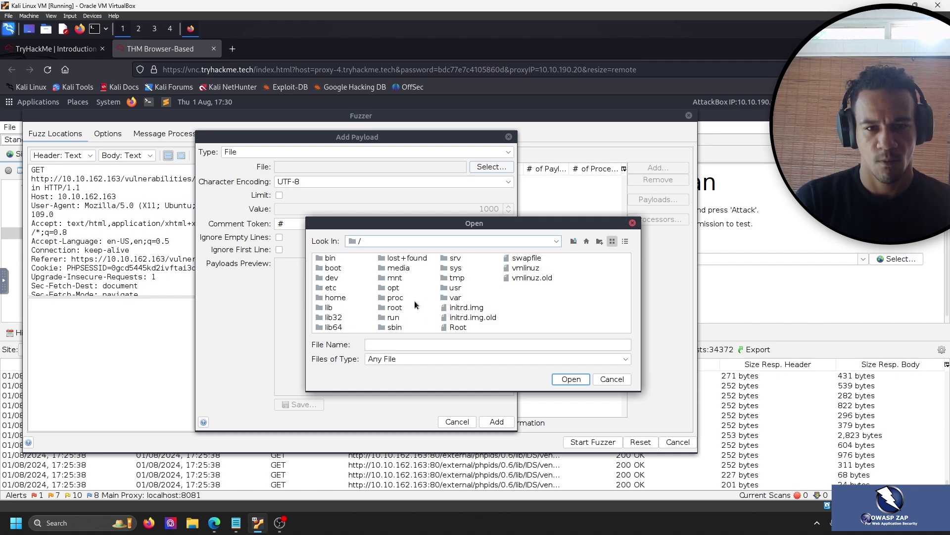
double_click(451, 291)
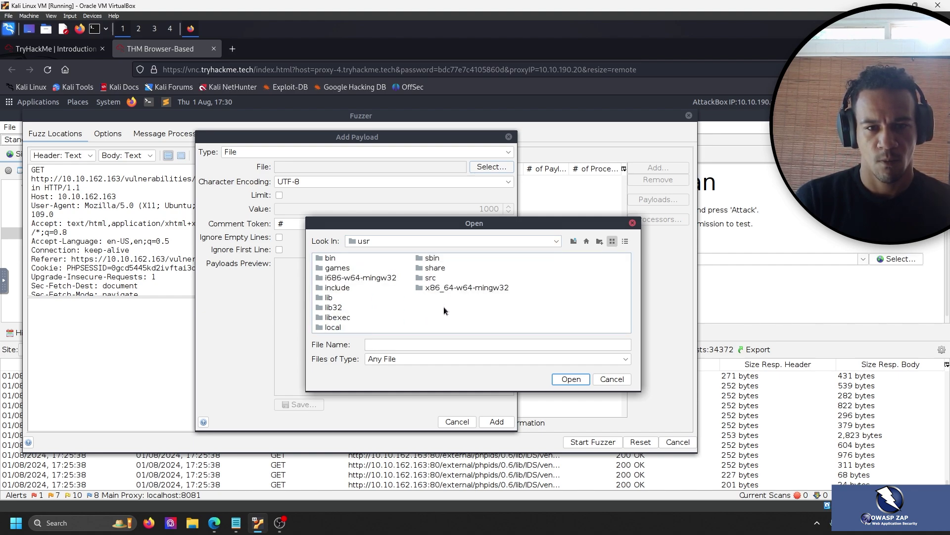
double_click(435, 269)
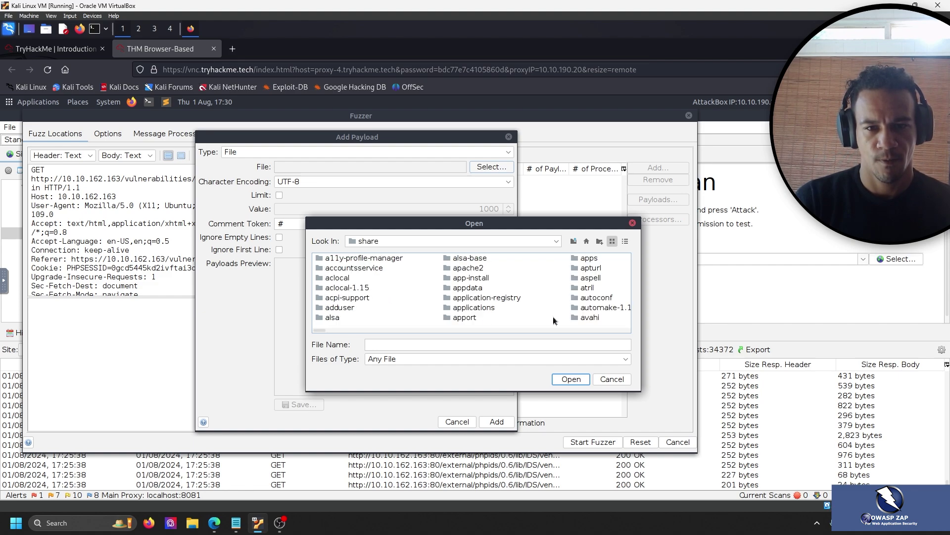
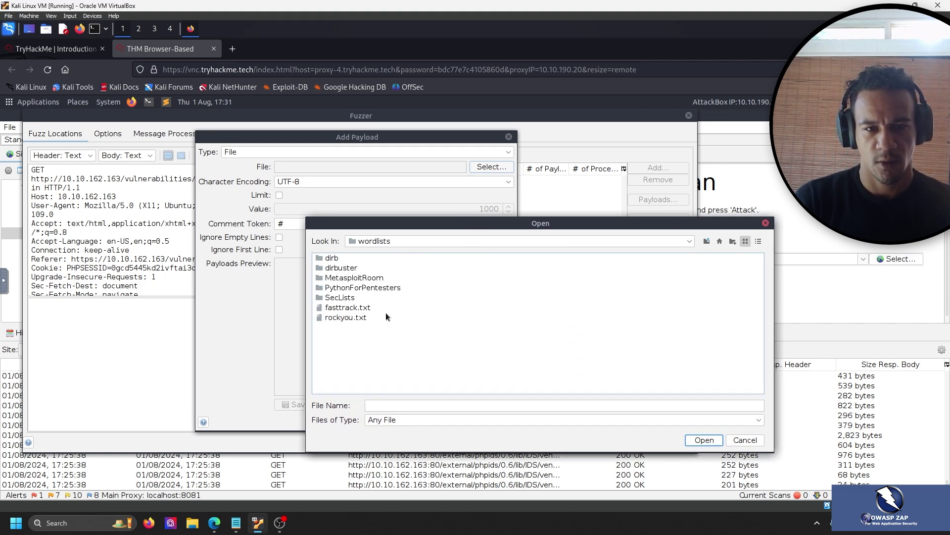
Select /usr/share/wordlists/fasttrack.txt as the payload file, checking the room instructions before confirming.
click(358, 307)
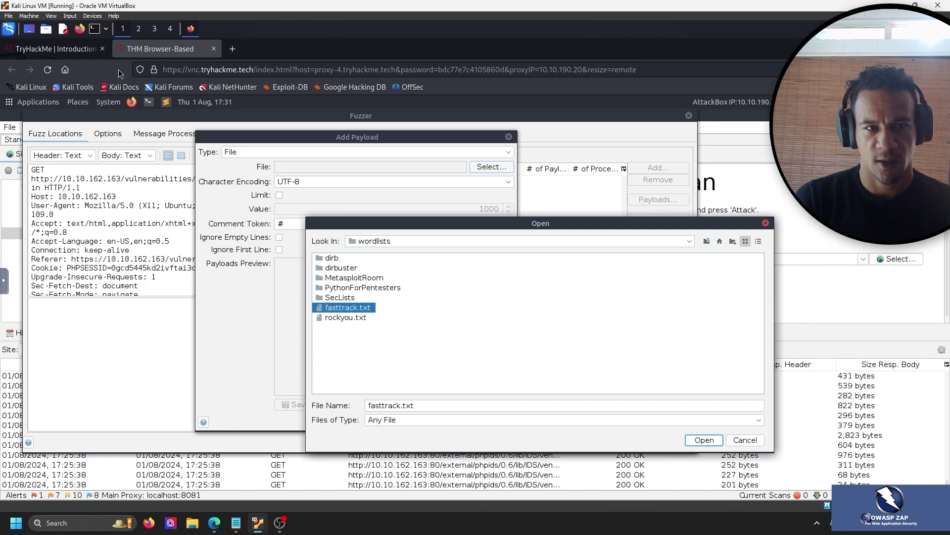
click(69, 55)
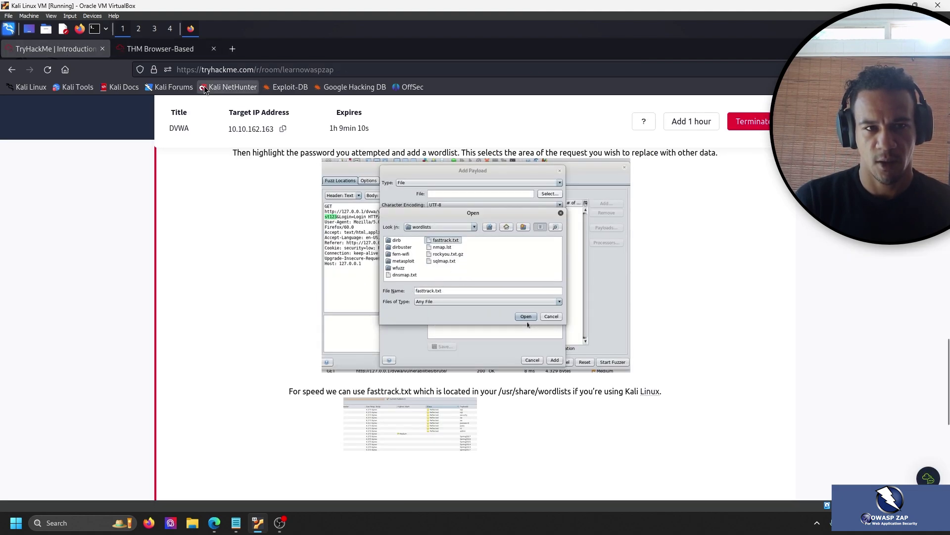
click(187, 56)
click(703, 440)
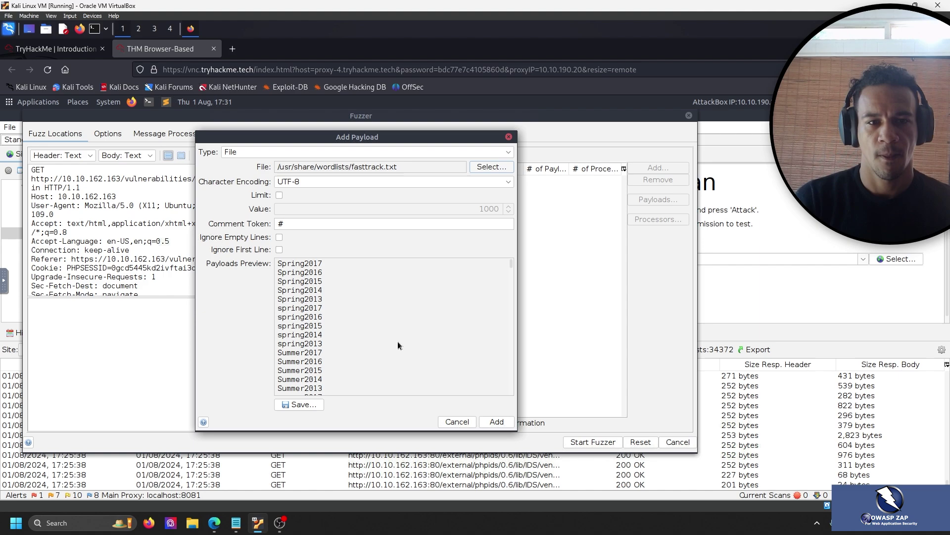
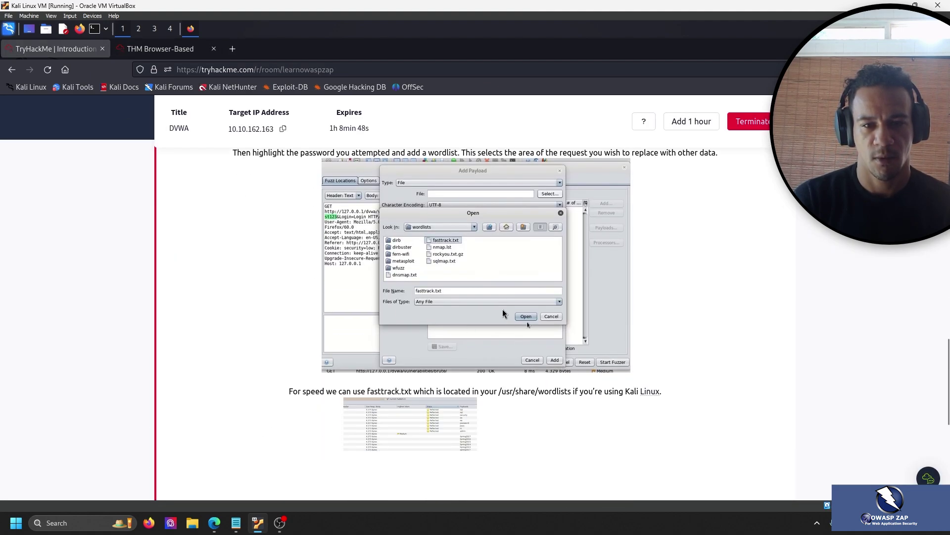
scroll(559, 404, down, 6)
scroll(568, 397, up, 4)
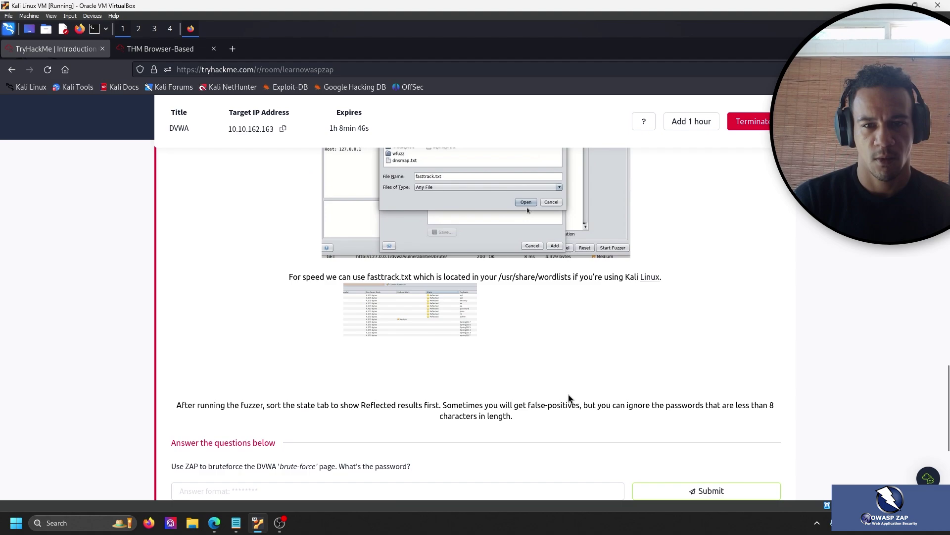
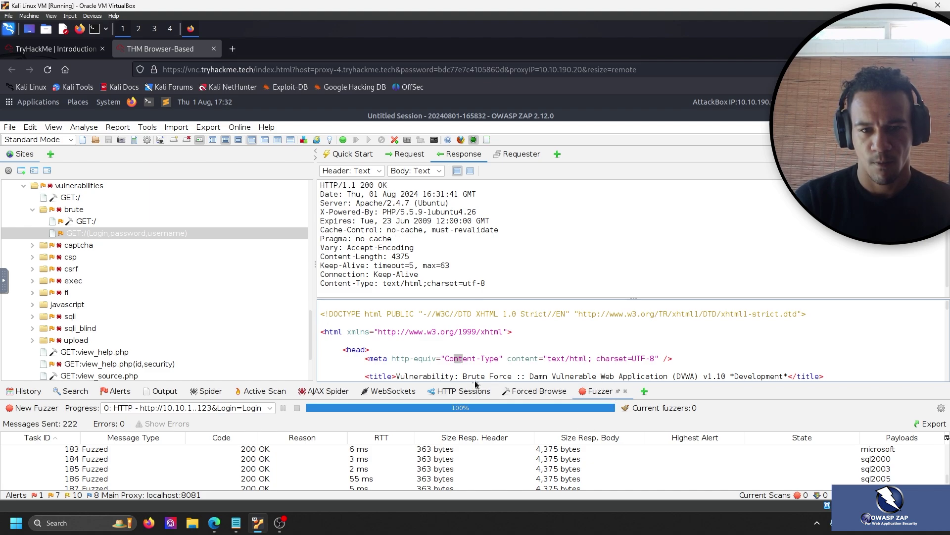
Scroll the fuzzed response body to show its head section's stylesheet, icon and script links.
scroll(574, 336, down, 1)
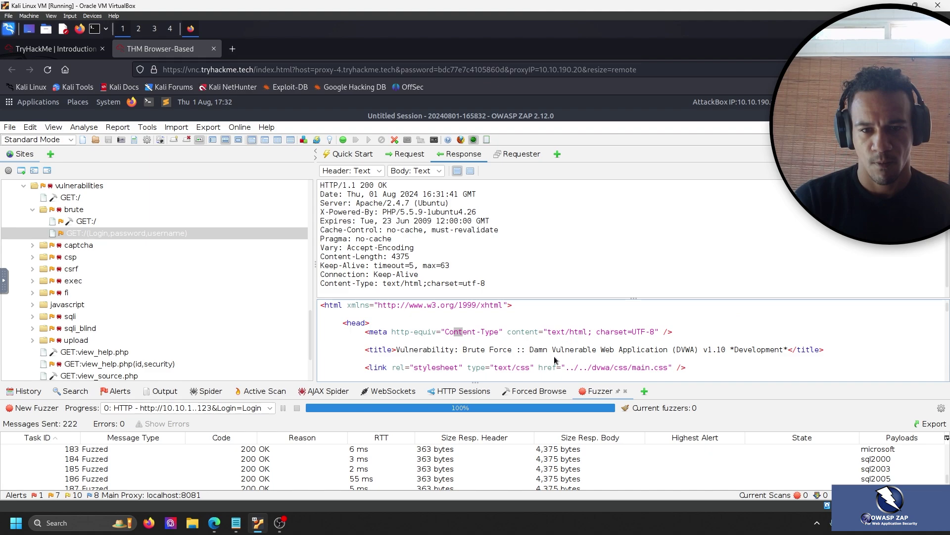
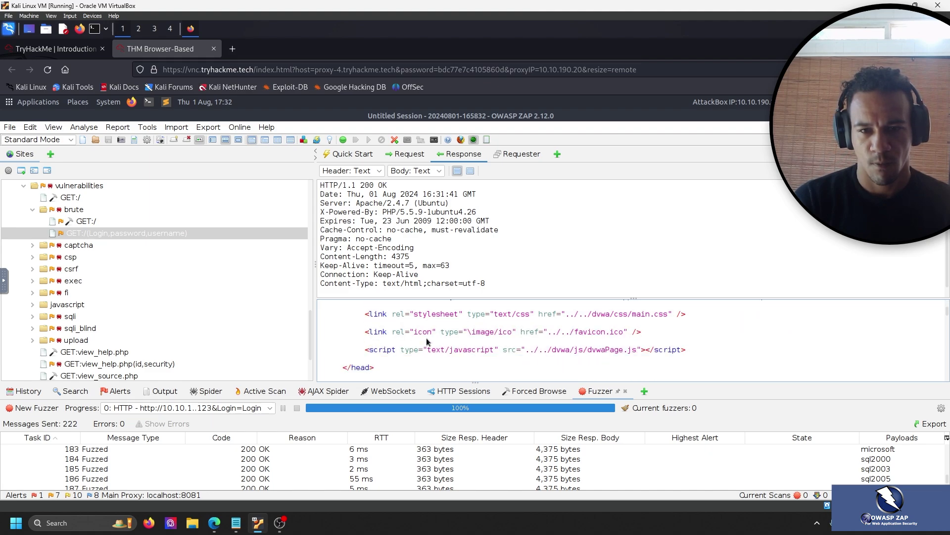
Scroll the fuzzed login response's HTML body down to its closing brute-force reference links.
scroll(491, 327, down, 3)
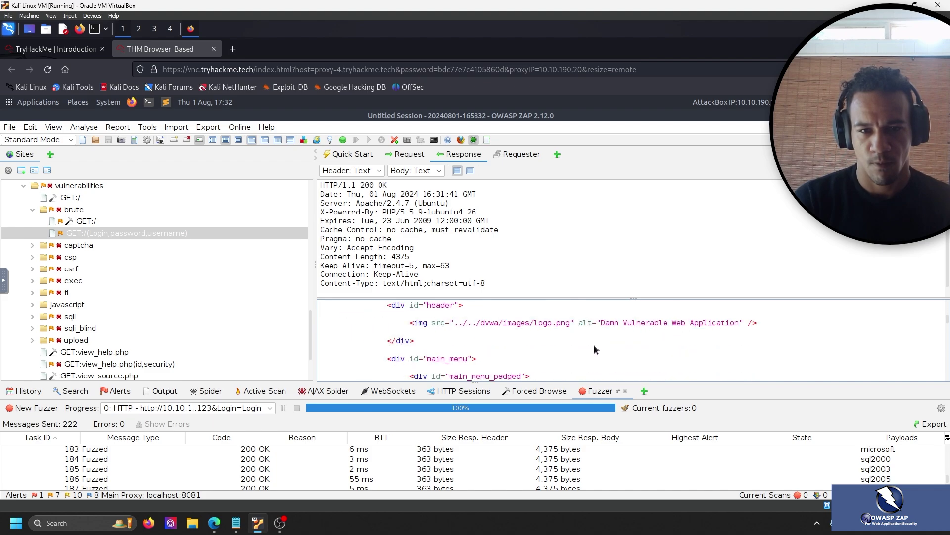
scroll(595, 349, down, 3)
scroll(507, 335, down, 2)
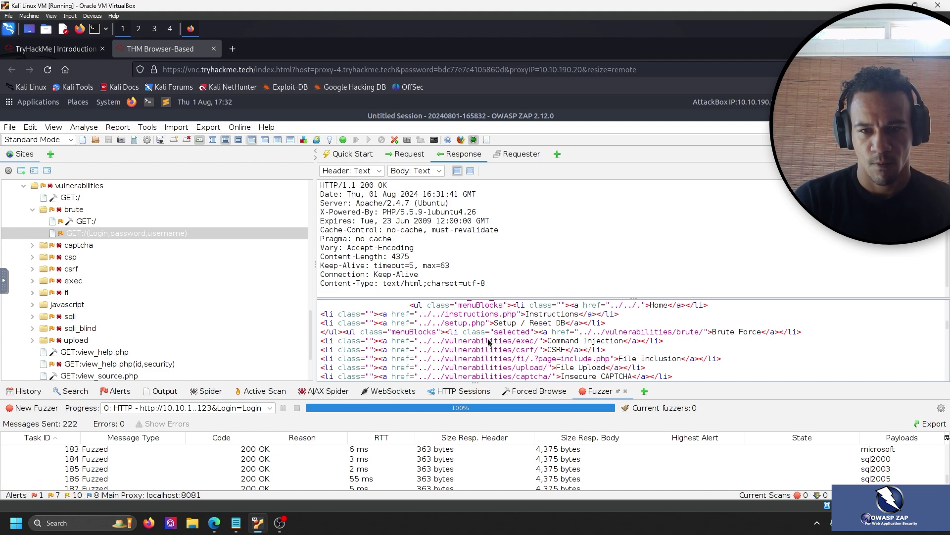
scroll(488, 342, down, 5)
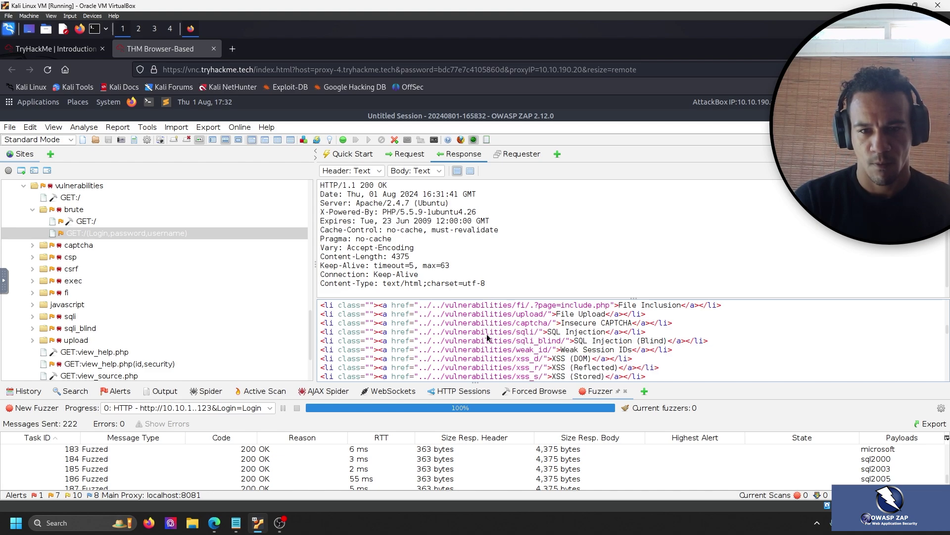
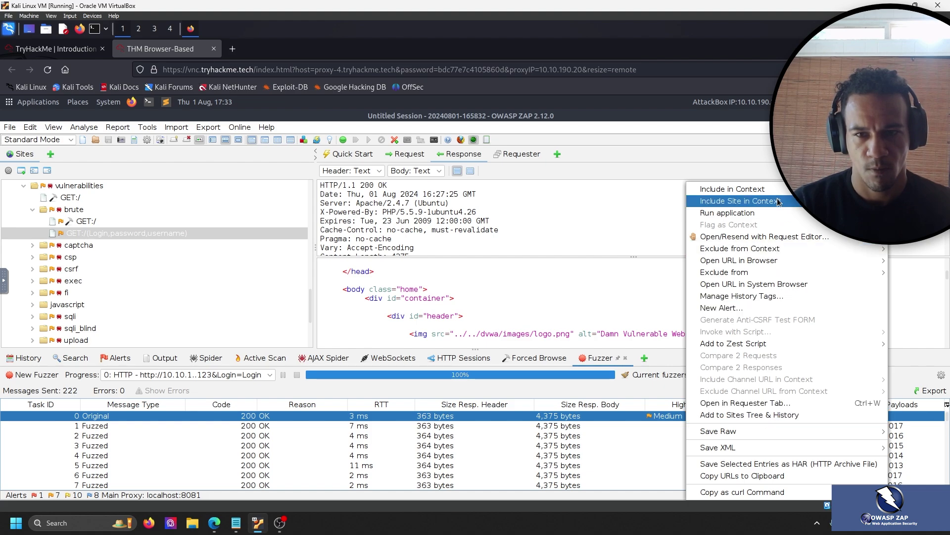
mouse_move(788, 193)
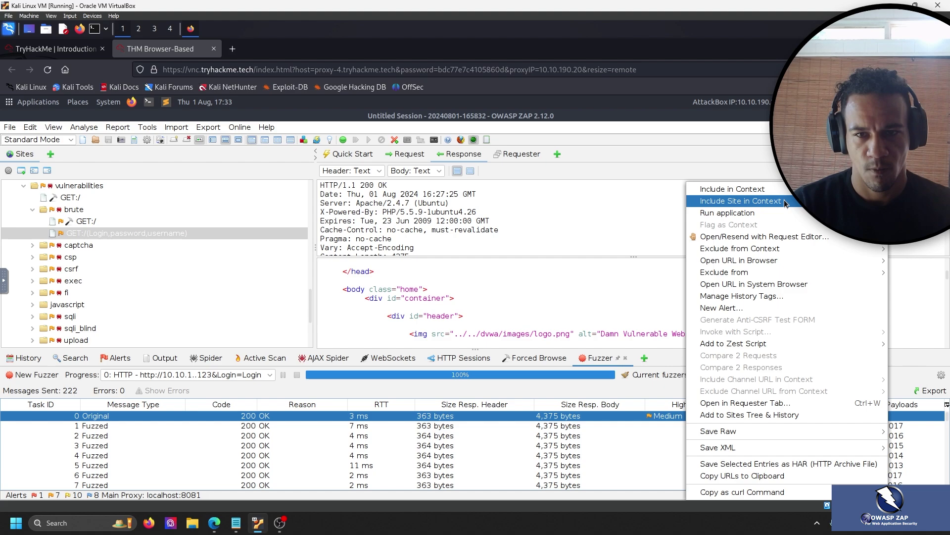
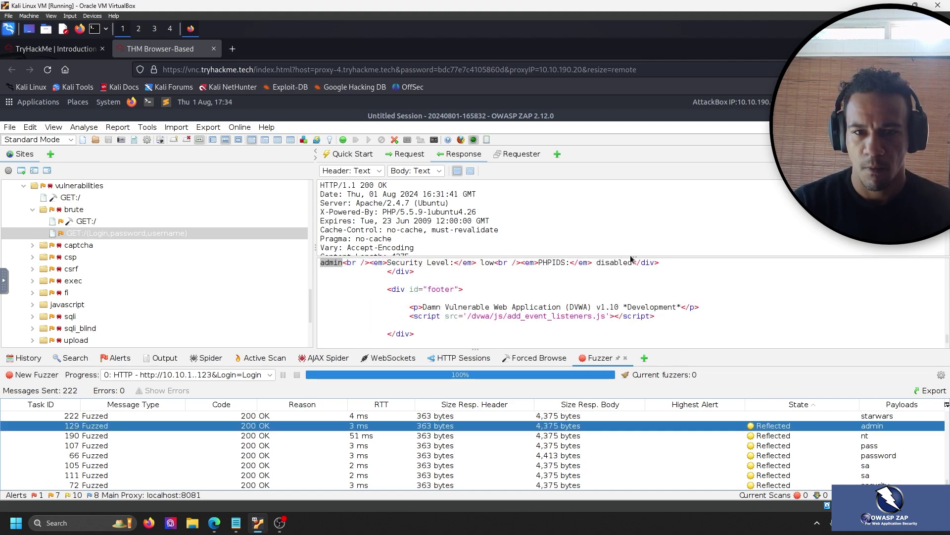
Scroll the admin payload's response headers down to Content-Length 4375 and Content-Type.
scroll(614, 229, down, 2)
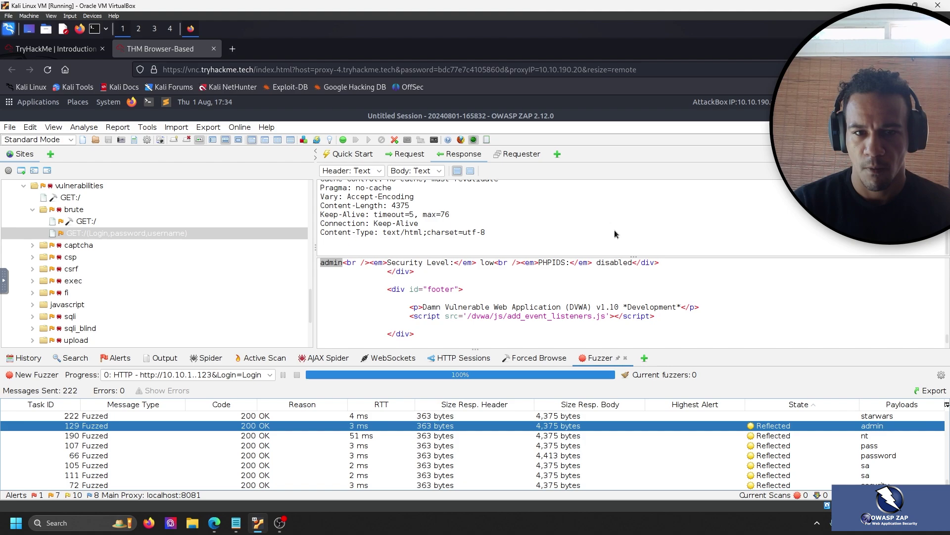
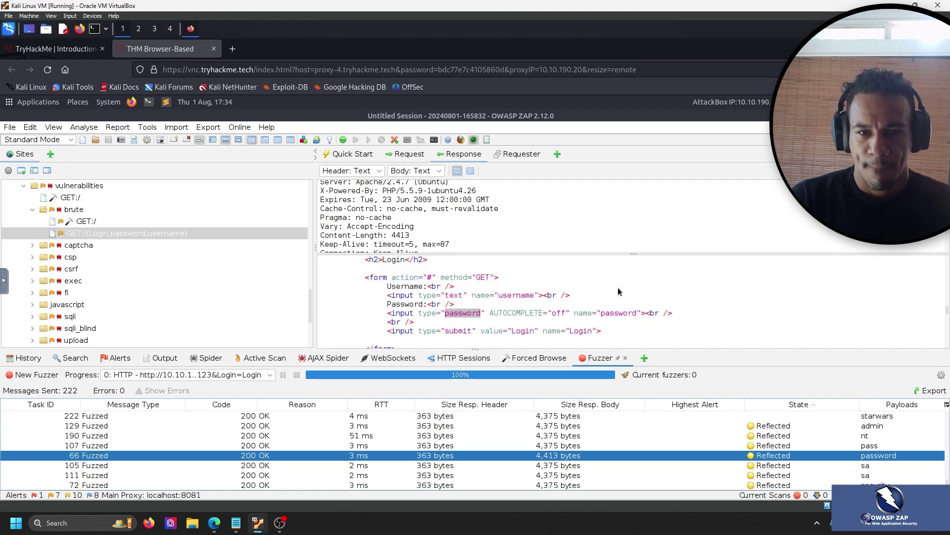
Scroll the 4,413-byte response body up from the login form to the <head> links and scripts.
scroll(619, 297, up, 3)
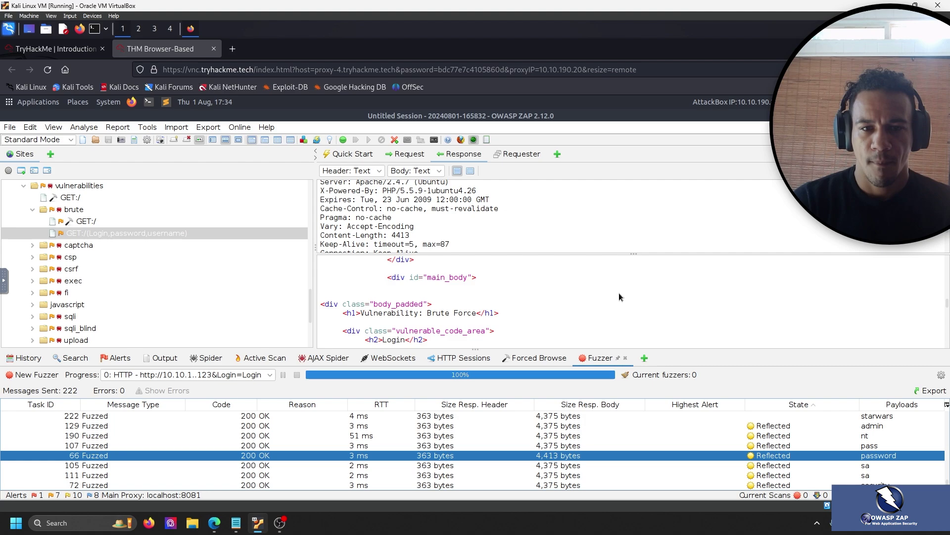
scroll(619, 296, up, 6)
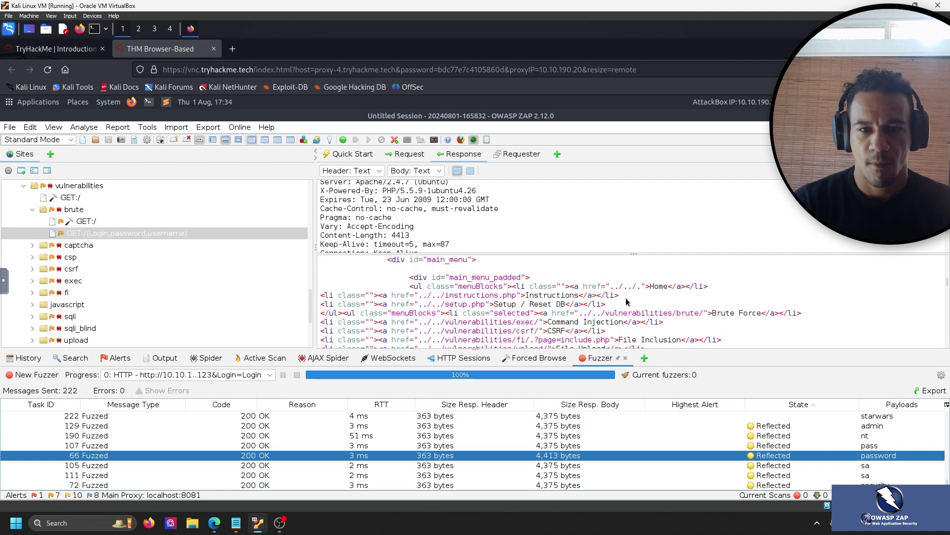
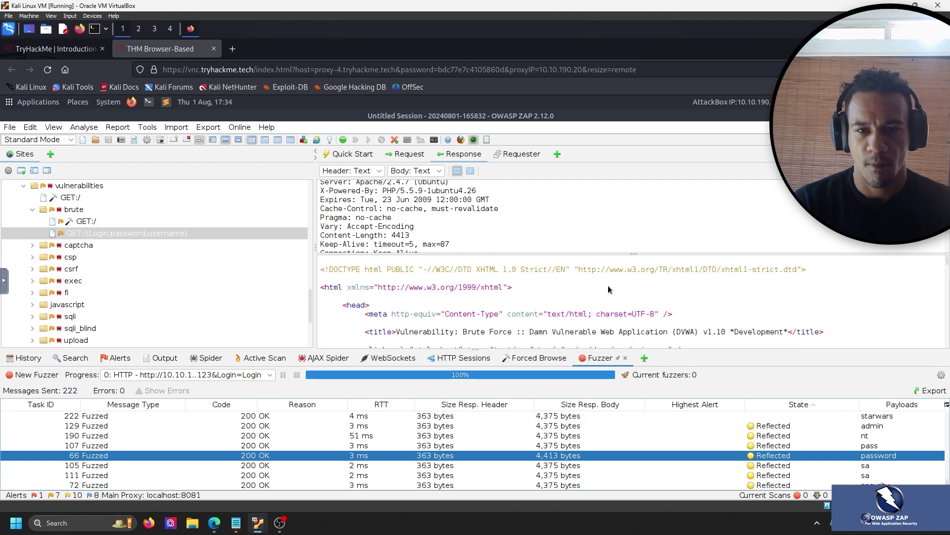
Scroll the 'password' payload's 4,413-byte response body down to the DVWA menu links.
scroll(610, 290, down, 3)
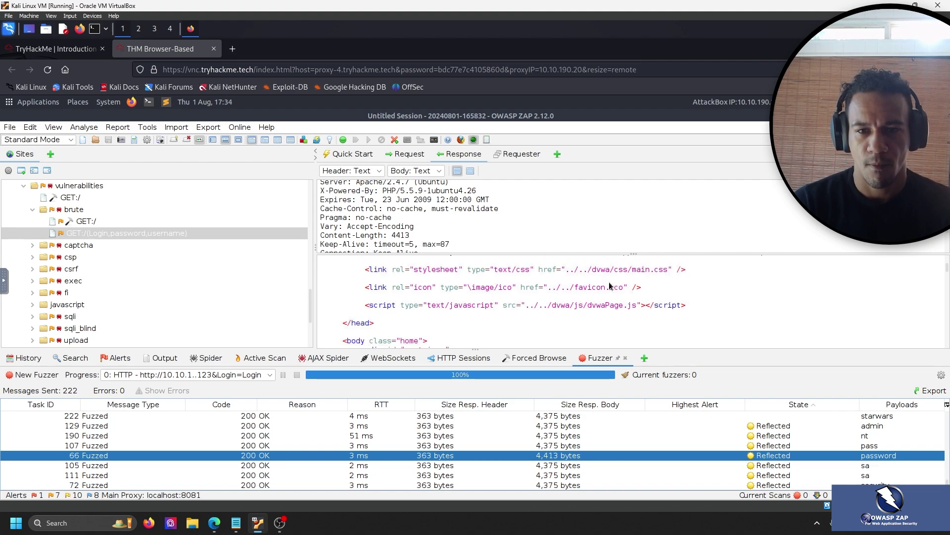
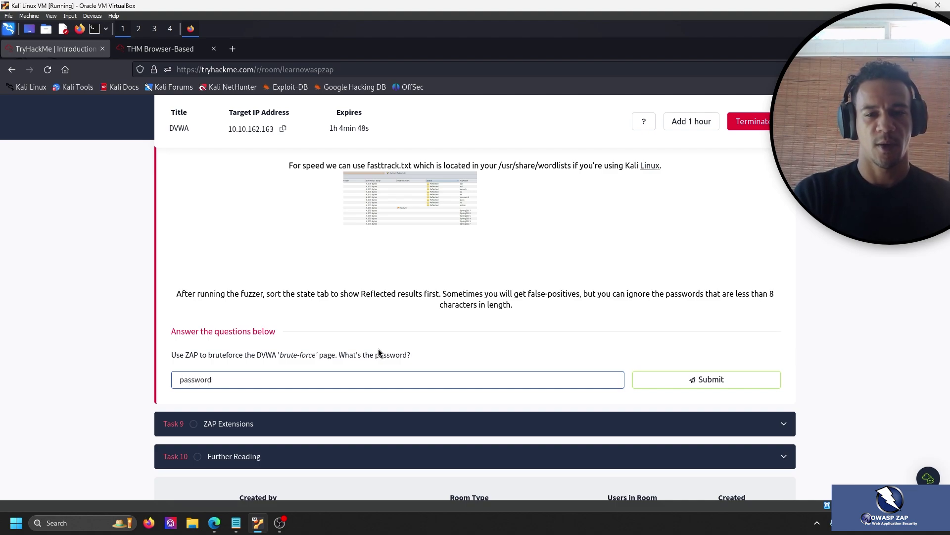
Submit 'password' as the brute-force answer and expand Task 9, ZAP Extensions.
key(Return)
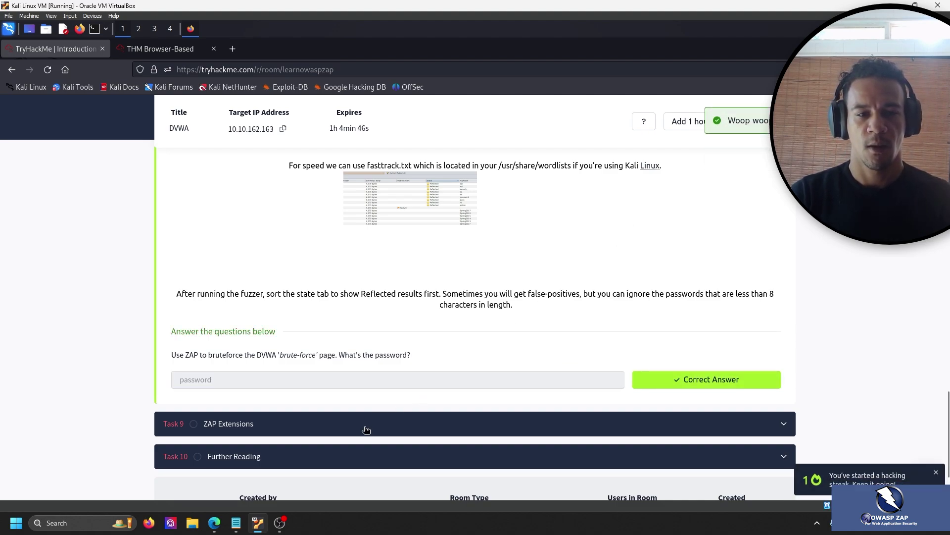
click(365, 429)
scroll(233, 372, up, 6)
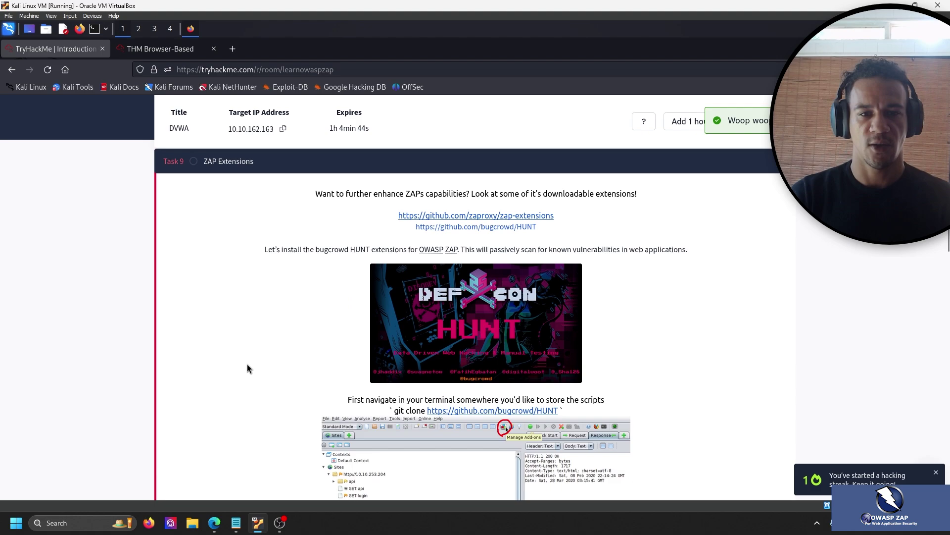
scroll(231, 361, down, 3)
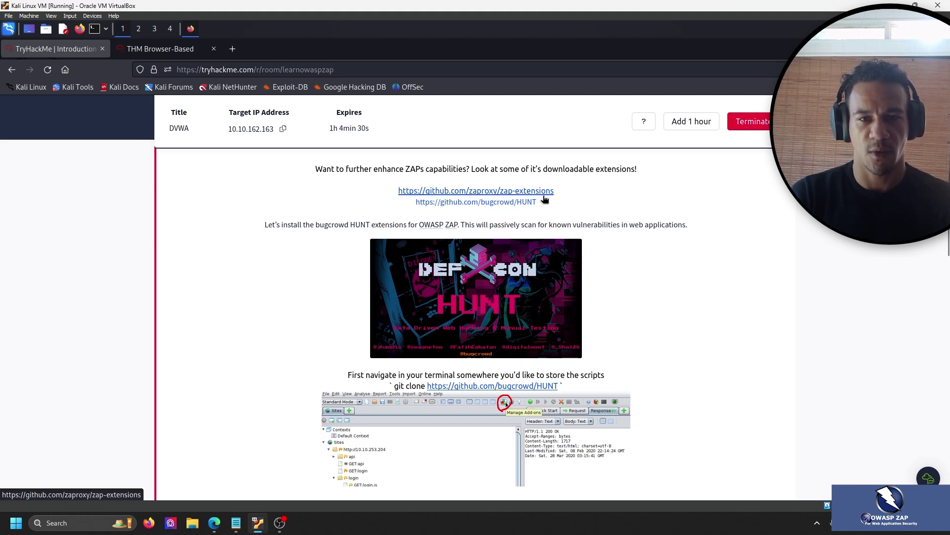
Copy the zap-extensions link address and return to the ZAP session.
right_click(544, 196)
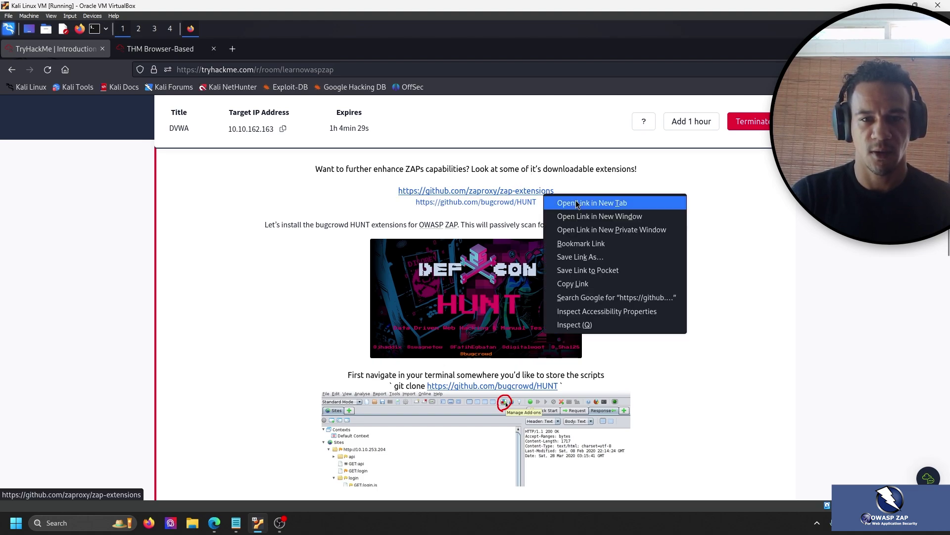
click(593, 284)
click(160, 48)
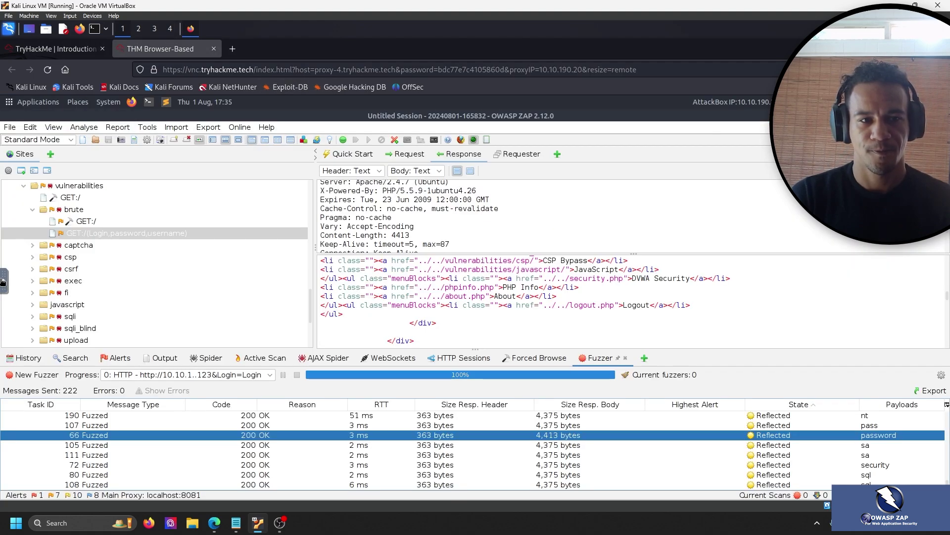
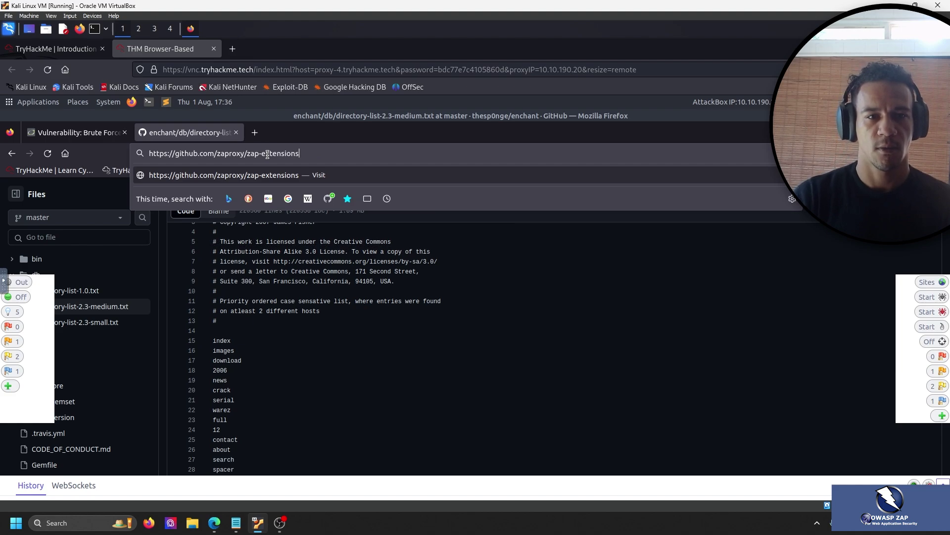
Load github.com/zaproxy/zap-extensions and download the repository as a ZIP from the Code menu.
key(Return)
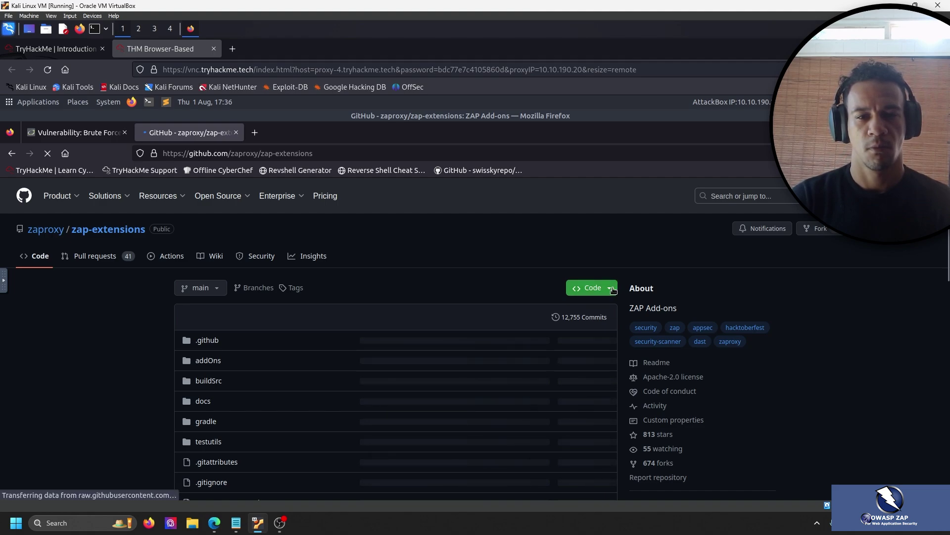
click(613, 291)
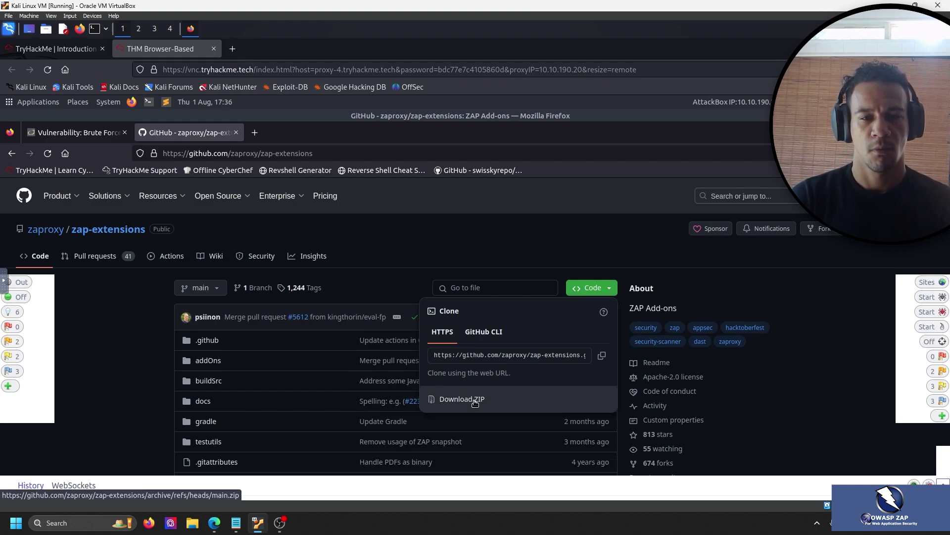
click(485, 333)
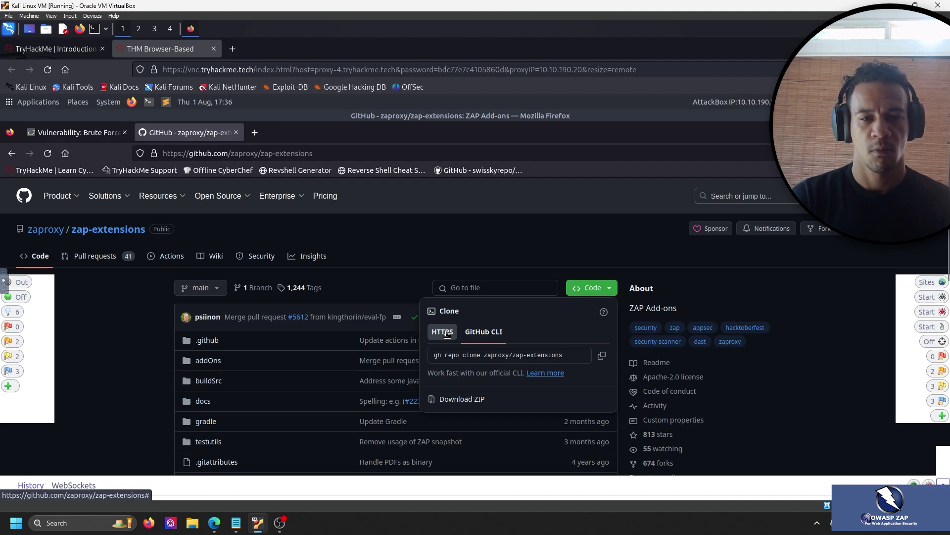
click(447, 334)
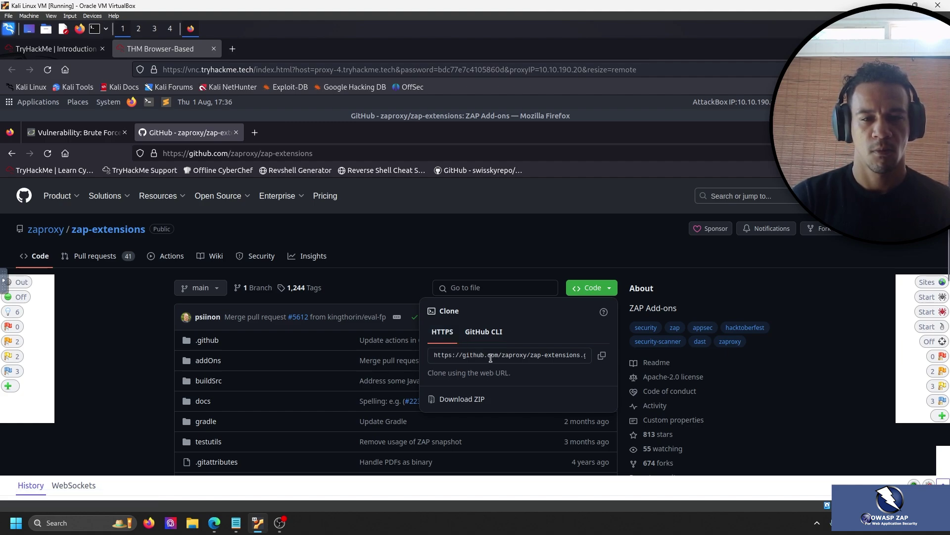
click(467, 399)
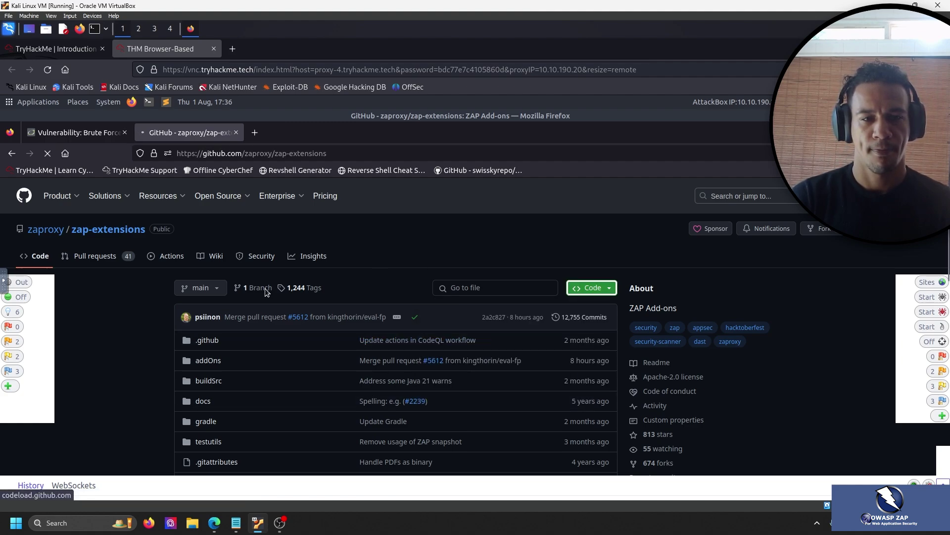
scroll(267, 292, down, 3)
Read the room's Manage Add-Ons section, then return to the AttackBox browser with zap-extensions-main.zip downloaded.
click(70, 54)
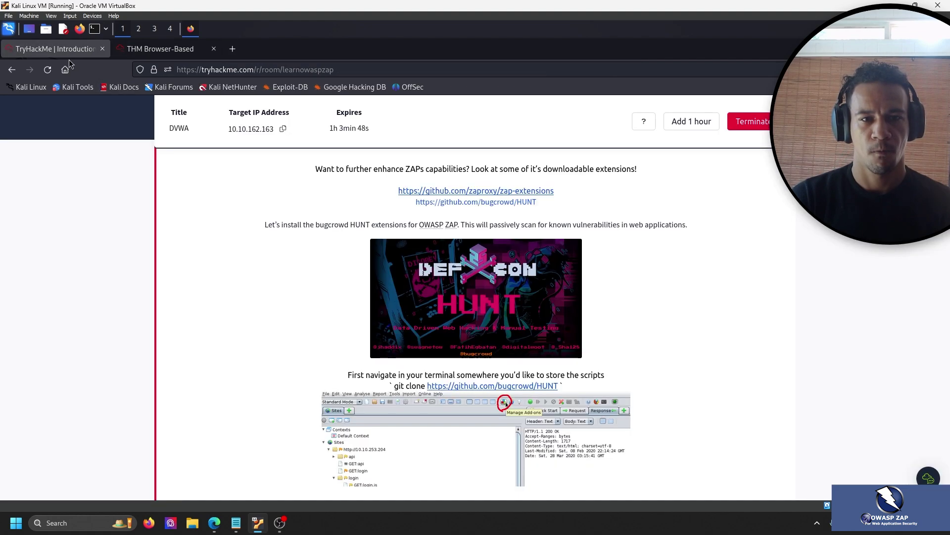
scroll(296, 258, down, 2)
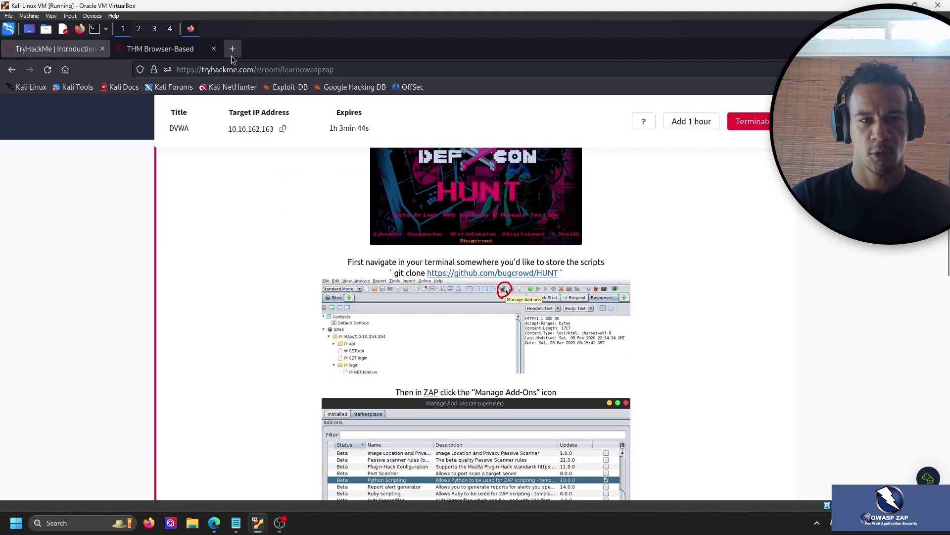
click(158, 49)
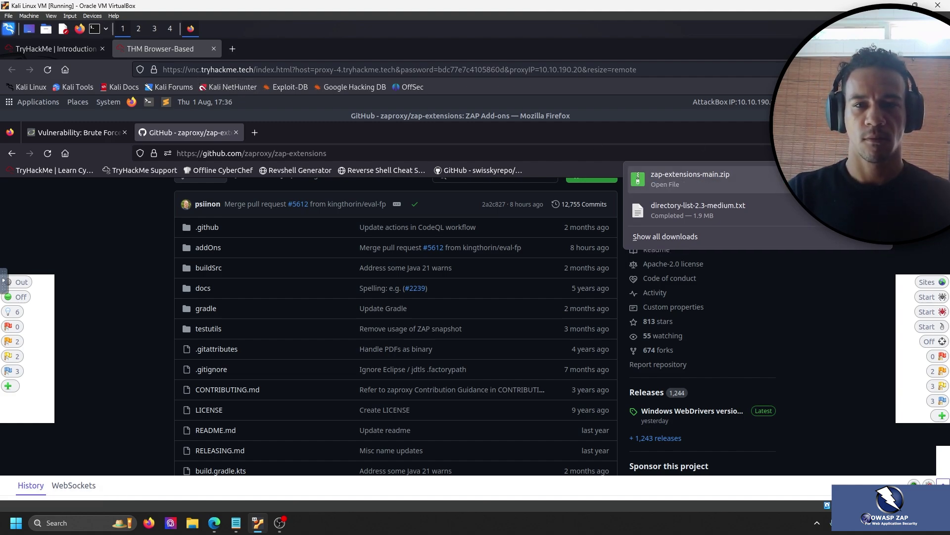
Extract the zap-extensions-main folder from zap-extensions-main.zip to the Desktop, then close the archive.
click(797, 191)
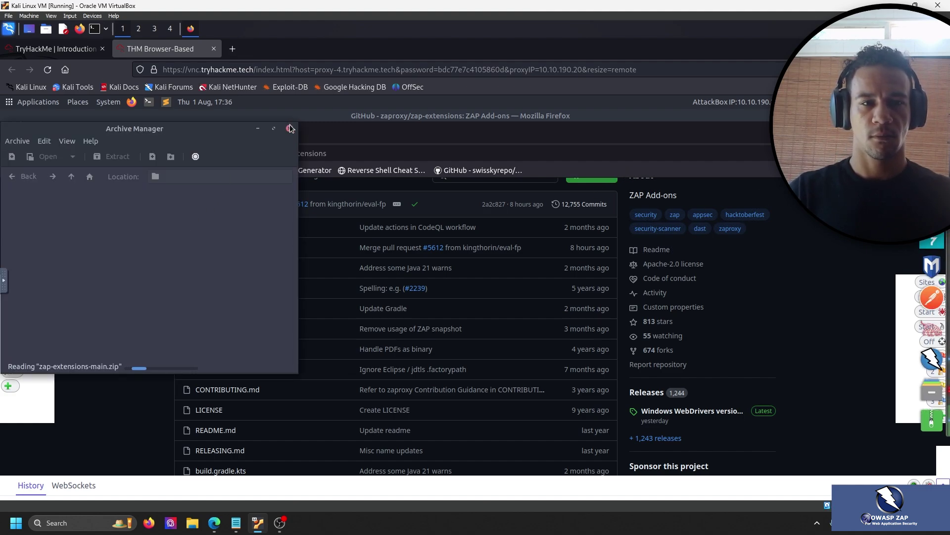
click(102, 210)
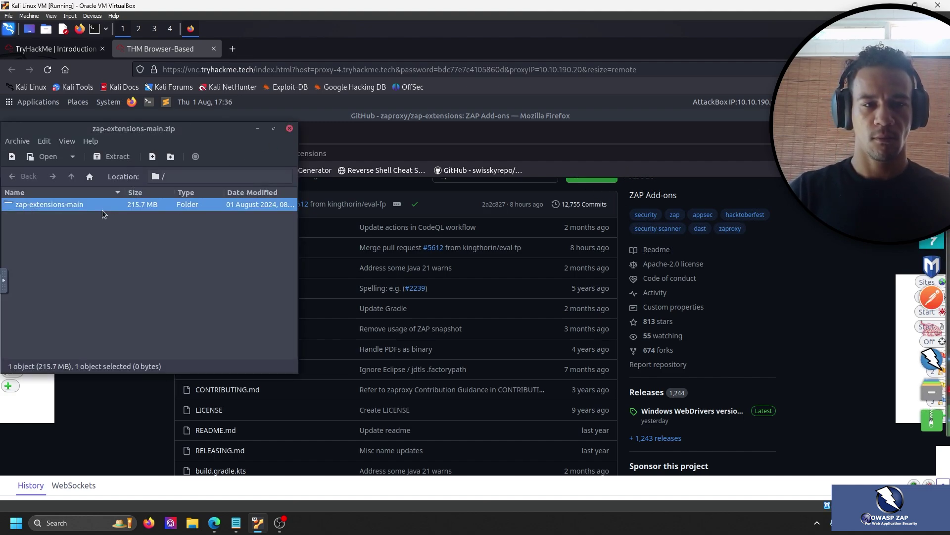
click(123, 160)
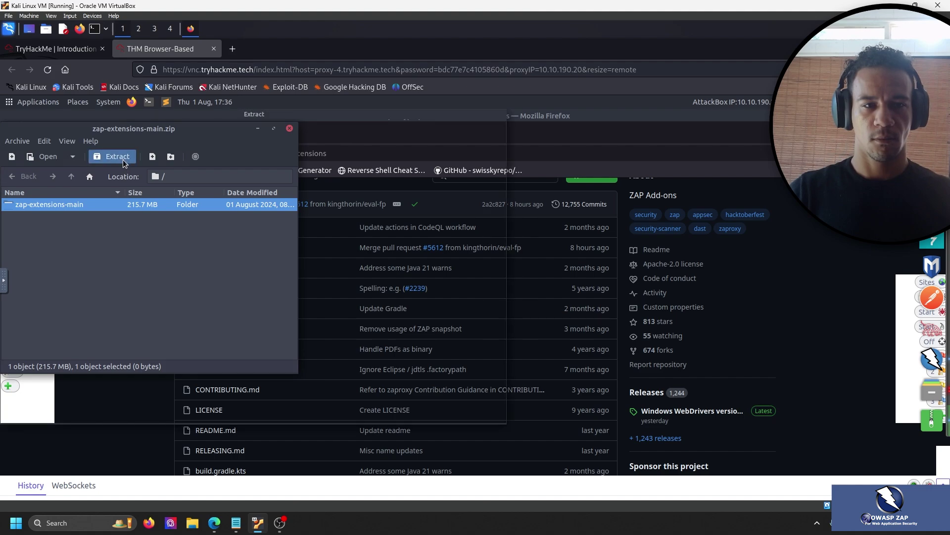
click(31, 160)
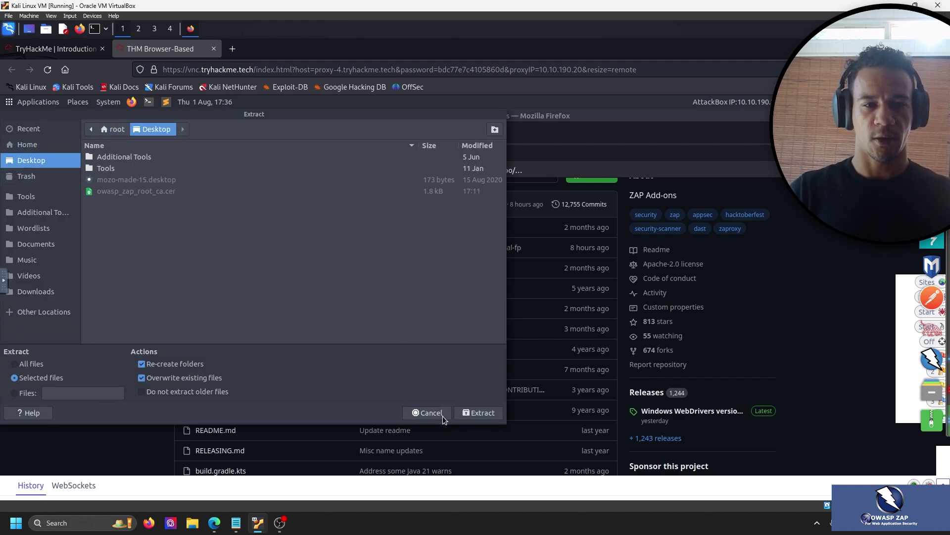
click(488, 412)
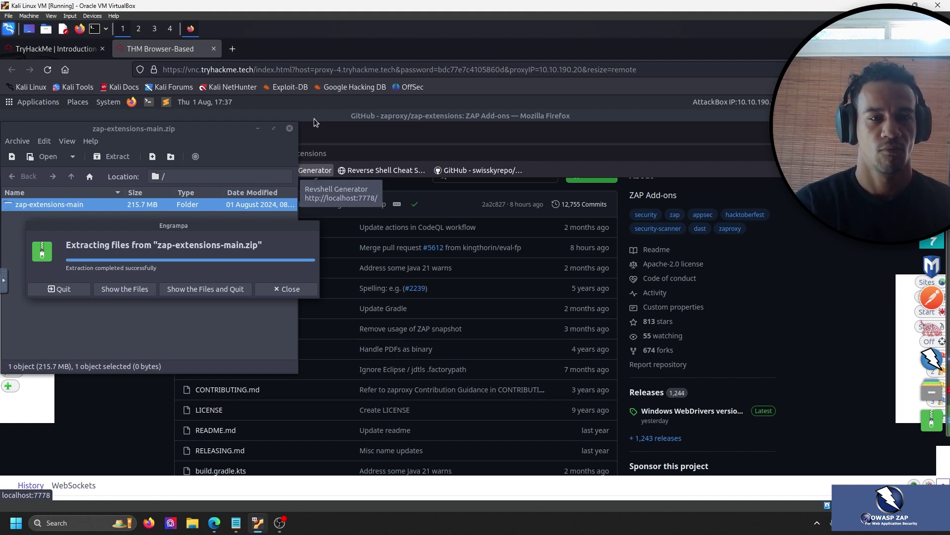
click(291, 289)
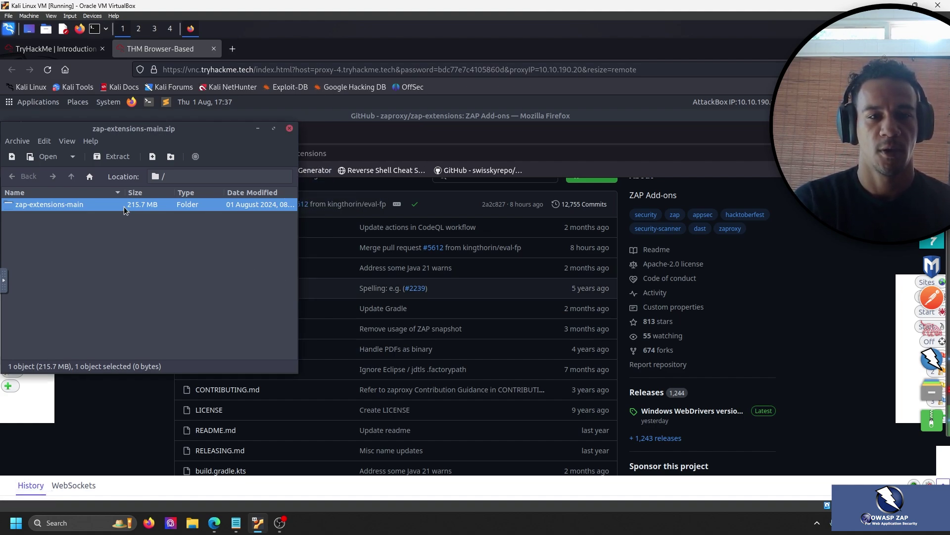
click(291, 130)
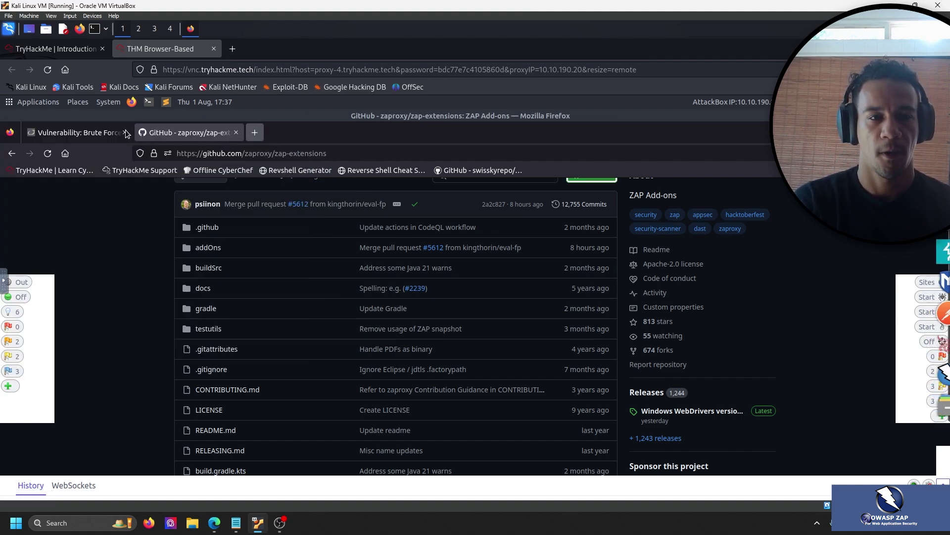
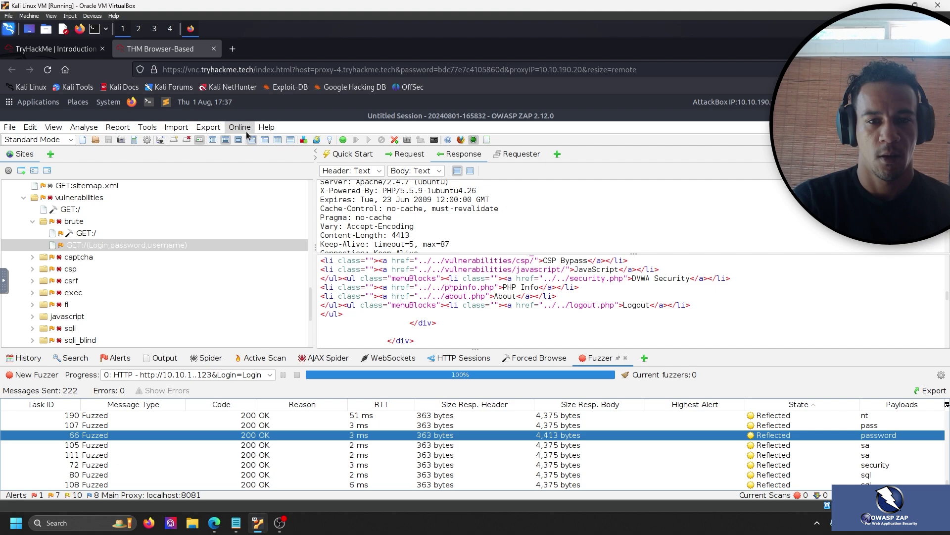
Look through ZAP's Import menu options, then the Online menu's ZAP Website and Marketplace links.
click(183, 129)
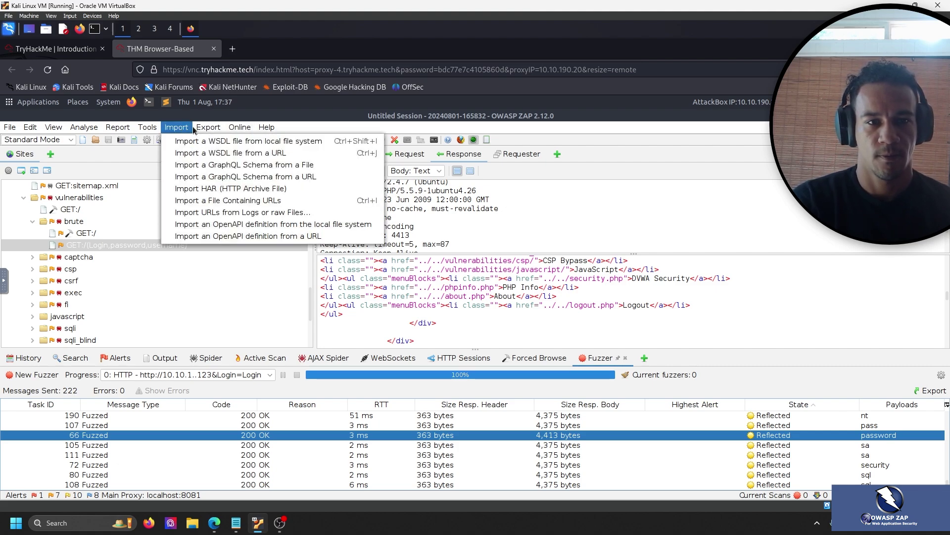
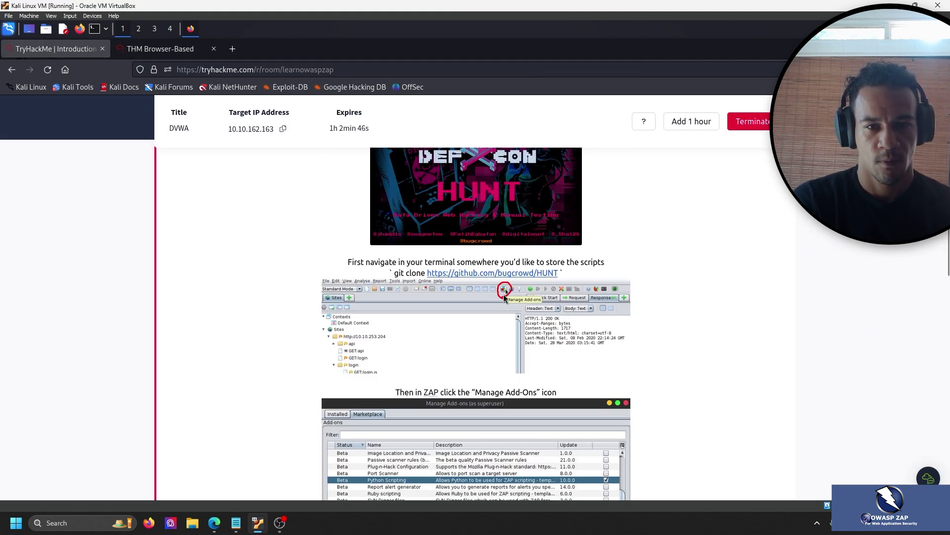
Go back to the remote ZAP session to view the finished 222-request fuzzer results.
click(160, 48)
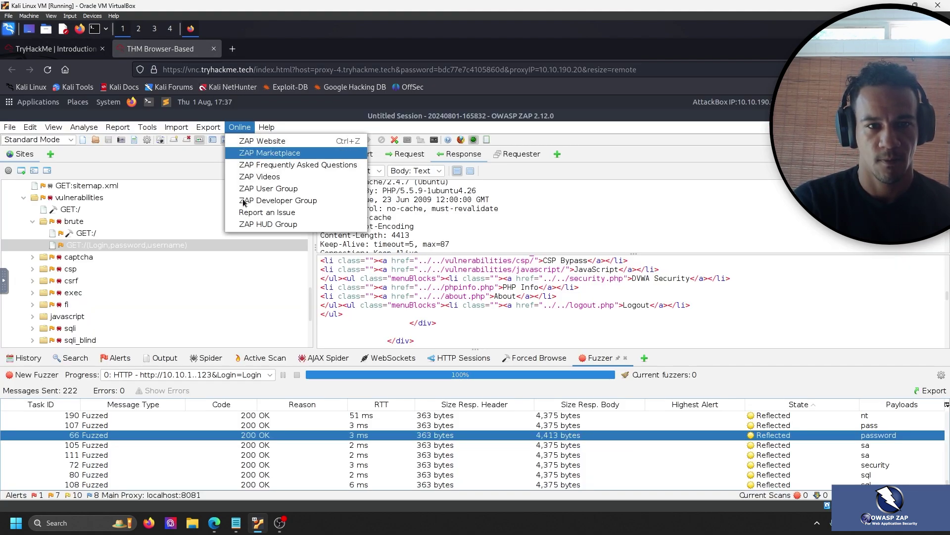
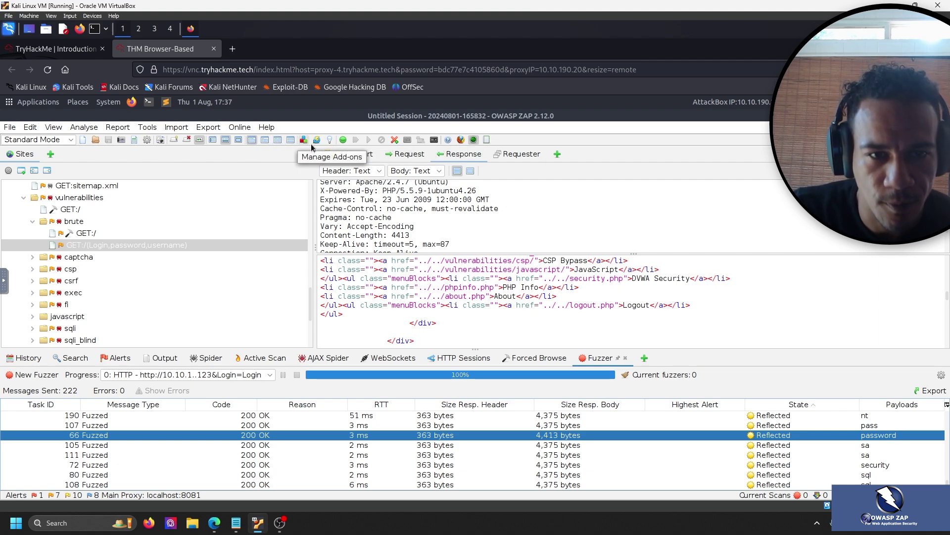
Switch to the TryHackMe Introduction tab to read the HUNT script import instructions.
click(60, 49)
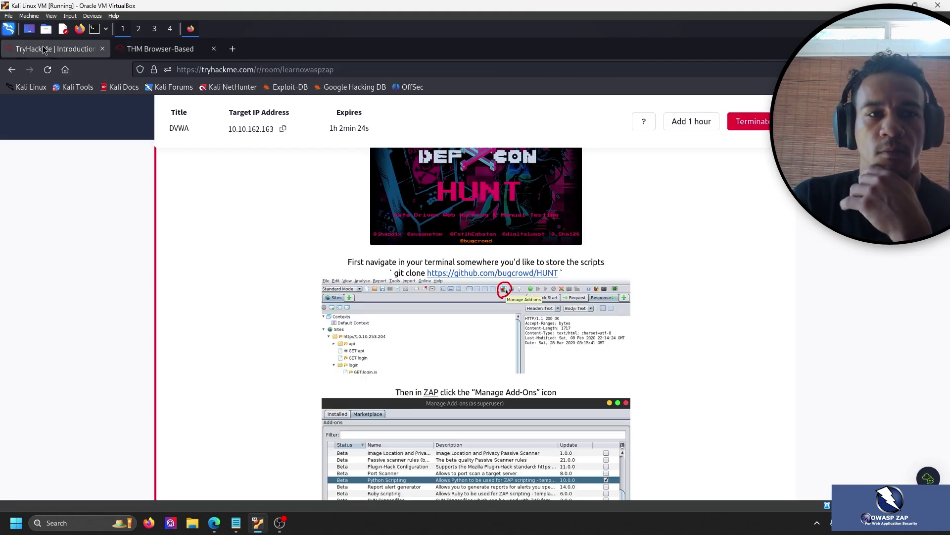
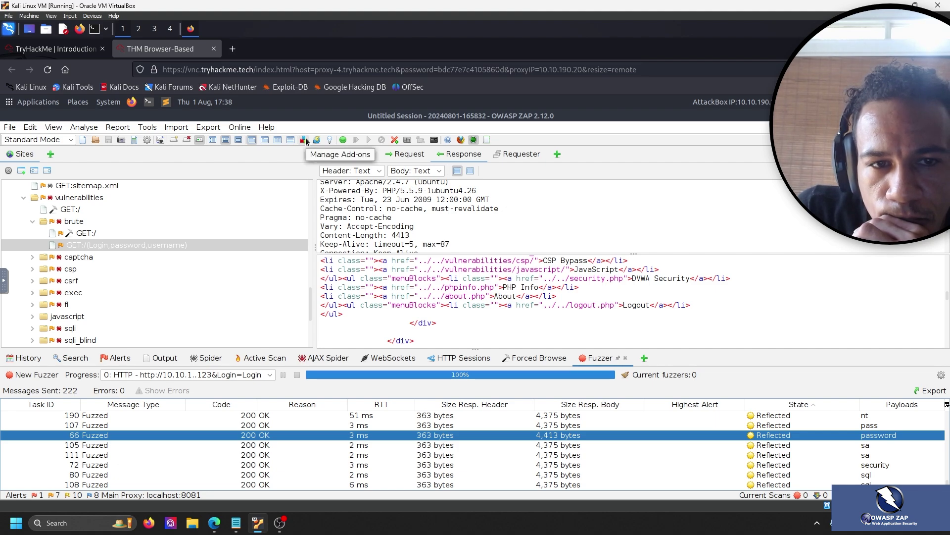
Open ZAP's Manage Add-ons, then scroll the TryHackMe room to the HUNT add-on screenshot.
click(304, 140)
click(57, 48)
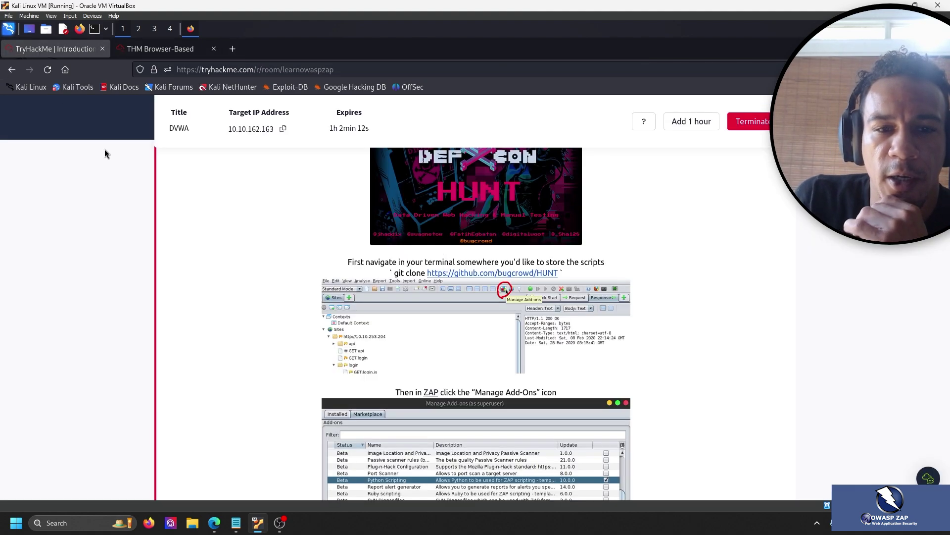
scroll(260, 273, down, 2)
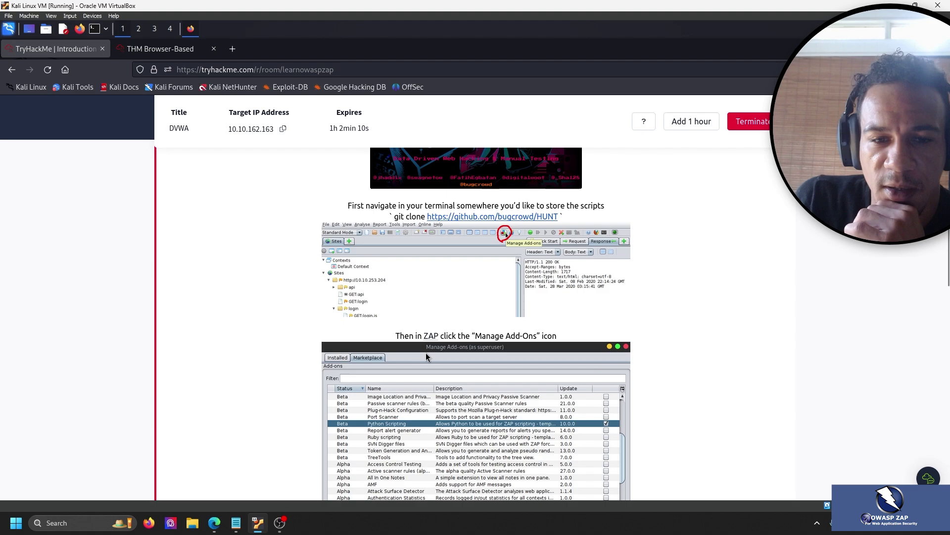
scroll(209, 227, down, 6)
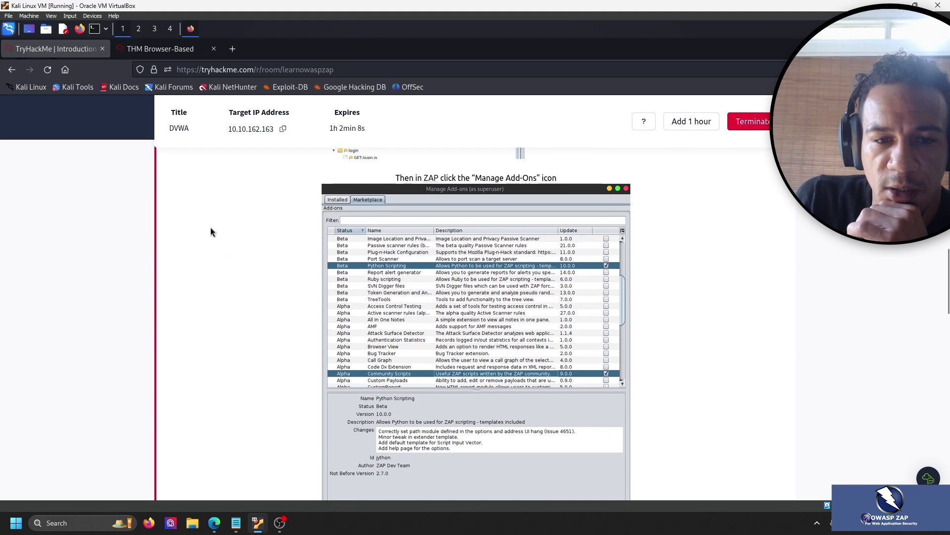
Show the Marketplace tab in ZAP's Manage Add-ons and compare it with the room's screenshot.
click(153, 52)
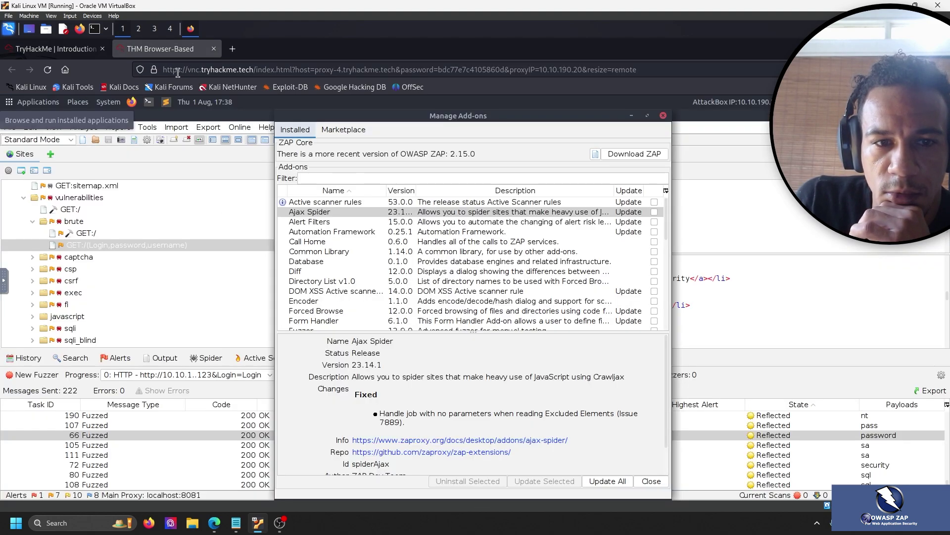
click(57, 52)
click(115, 51)
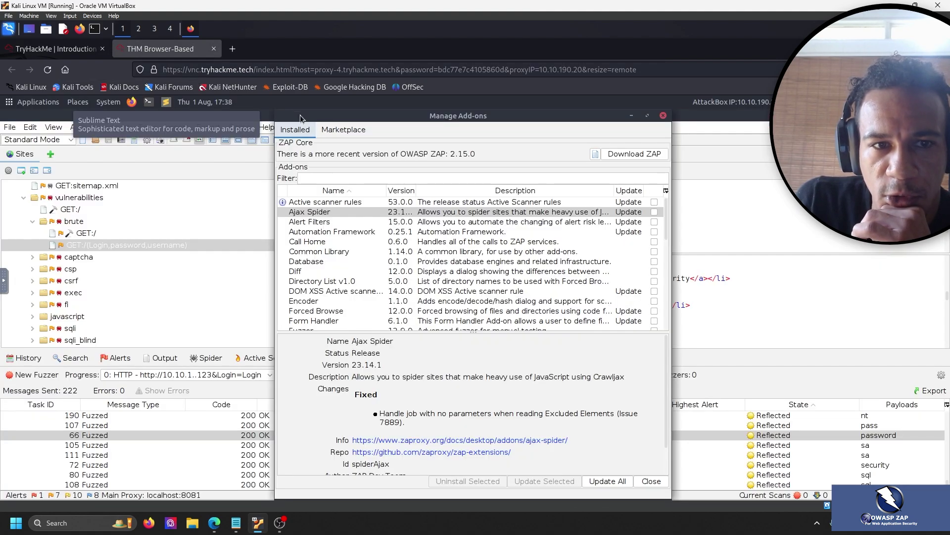
click(343, 129)
click(31, 49)
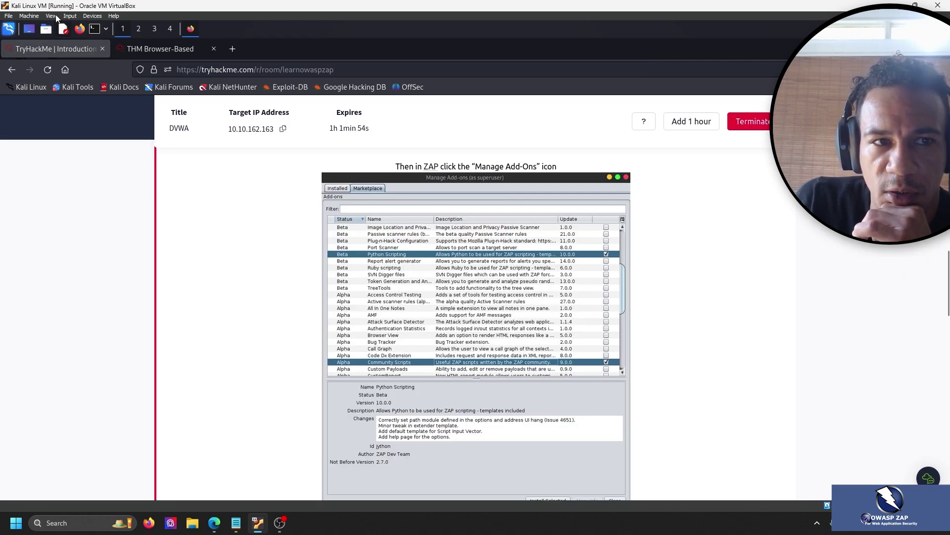
Scroll through the Marketplace list of Release, Beta and Alpha add-ons.
click(158, 51)
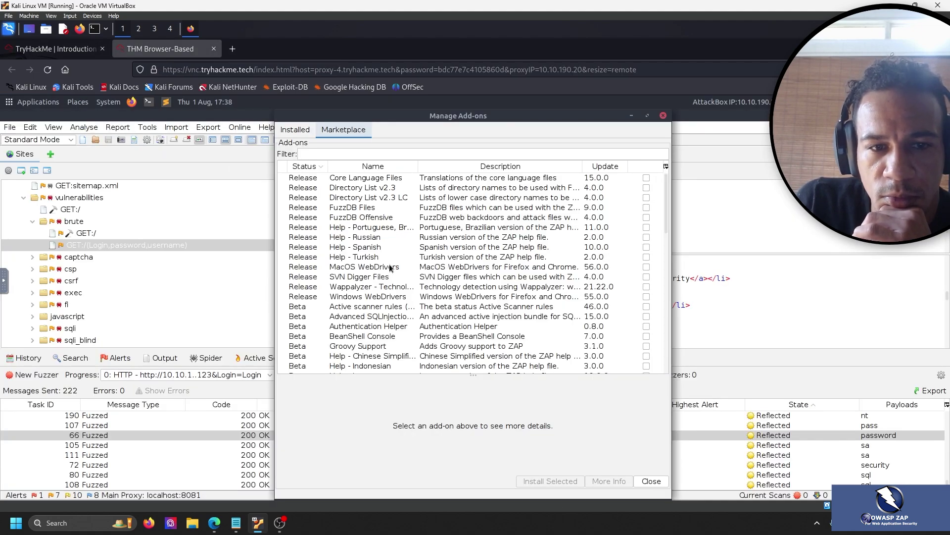
scroll(387, 266, down, 2)
scroll(386, 265, down, 13)
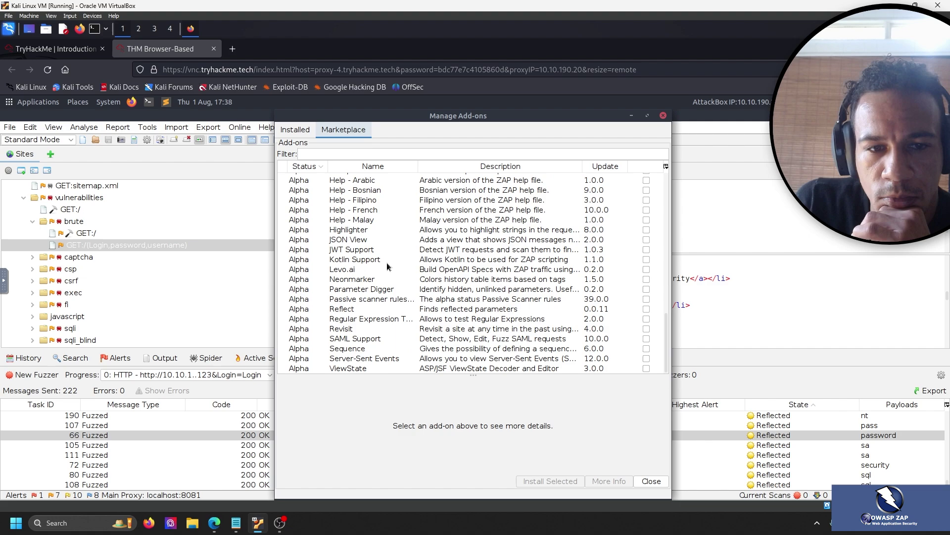
scroll(386, 317, up, 10)
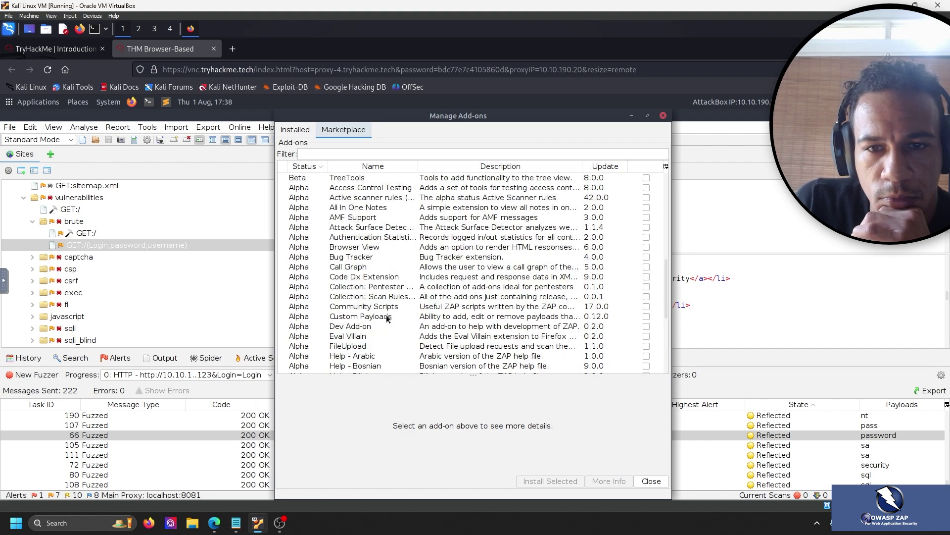
scroll(387, 319, up, 4)
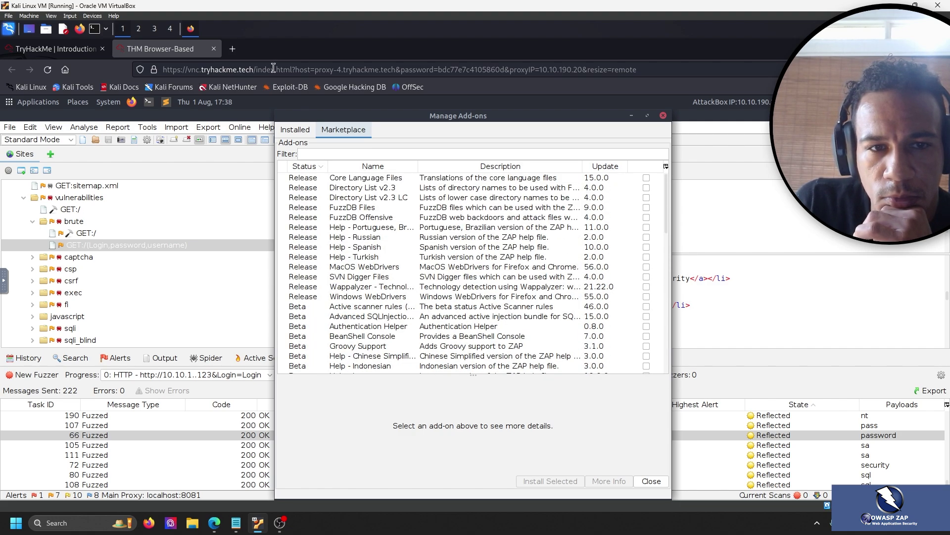
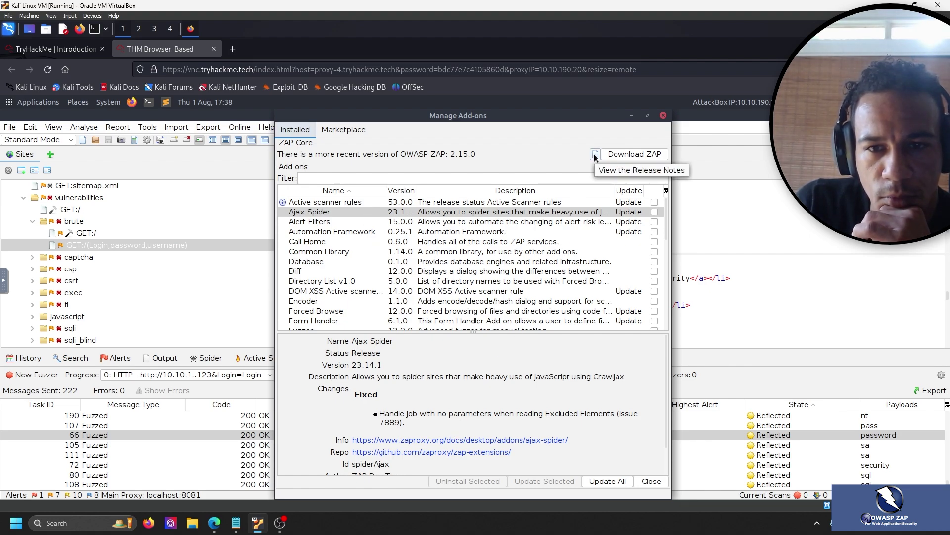
Bring up the Marketplace list of add-ons available to install in ZAP.
scroll(361, 261, down, 4)
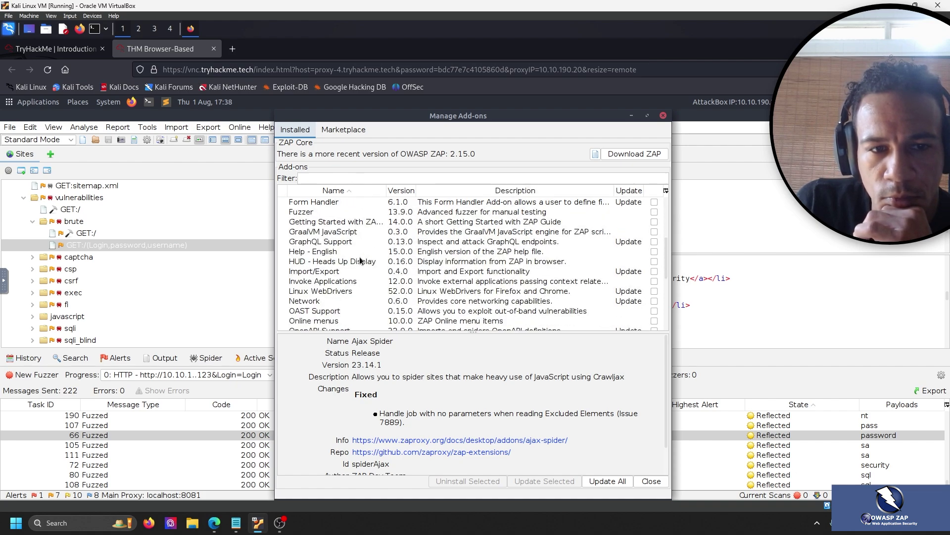
scroll(361, 261, down, 2)
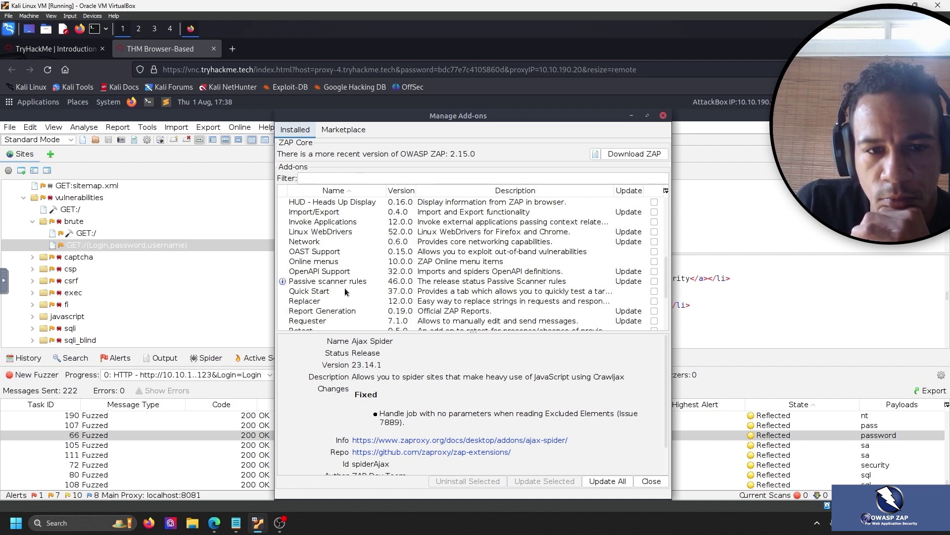
scroll(345, 290, down, 3)
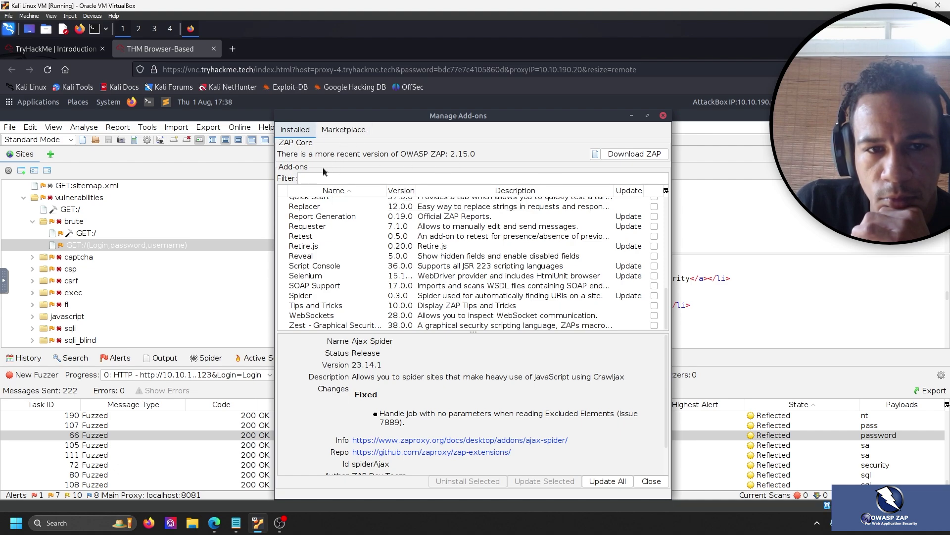
click(332, 130)
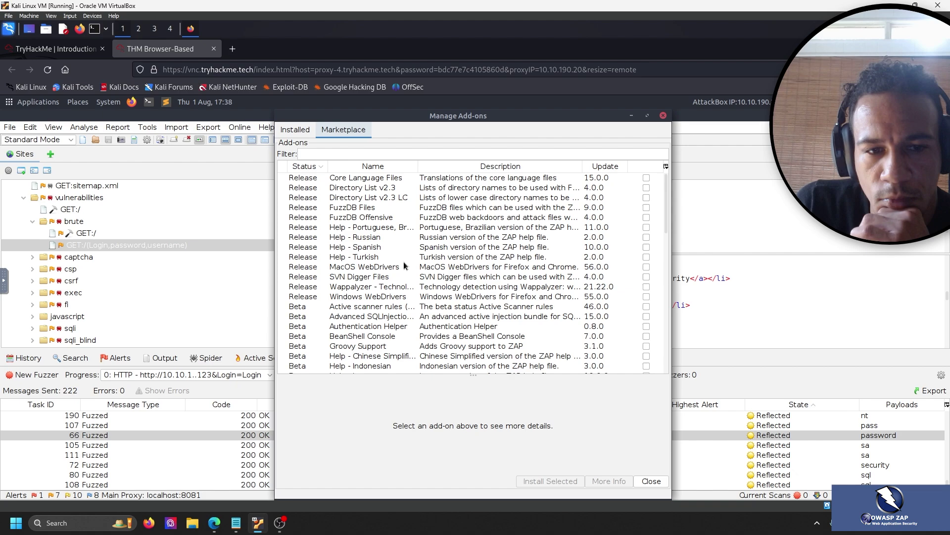
Check the room instructions for which add-ons to pick, then scroll the Marketplace toward Python Scripting.
click(55, 49)
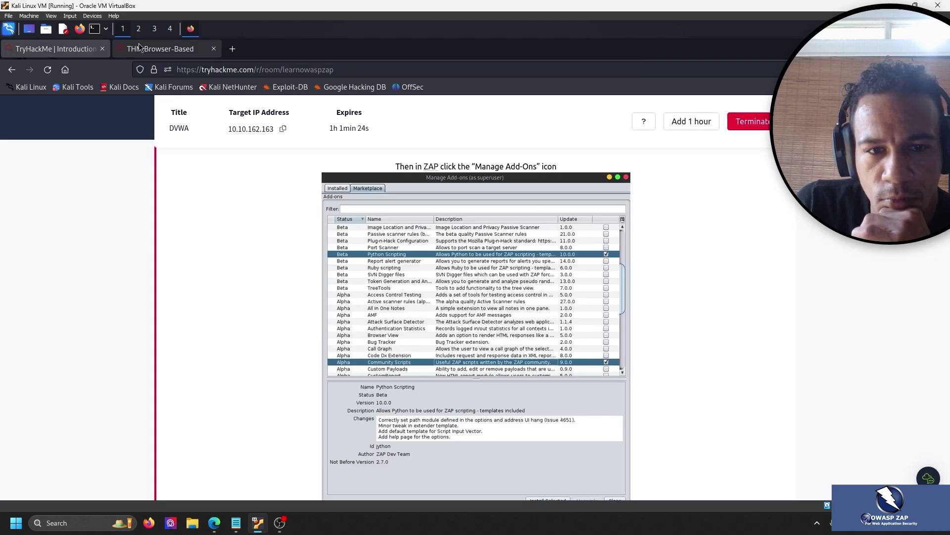
click(140, 47)
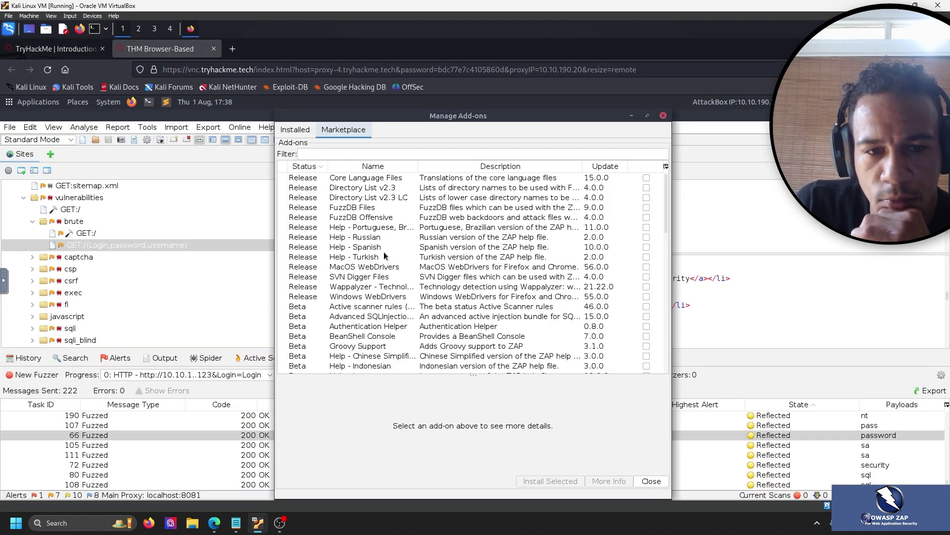
scroll(384, 255, down, 2)
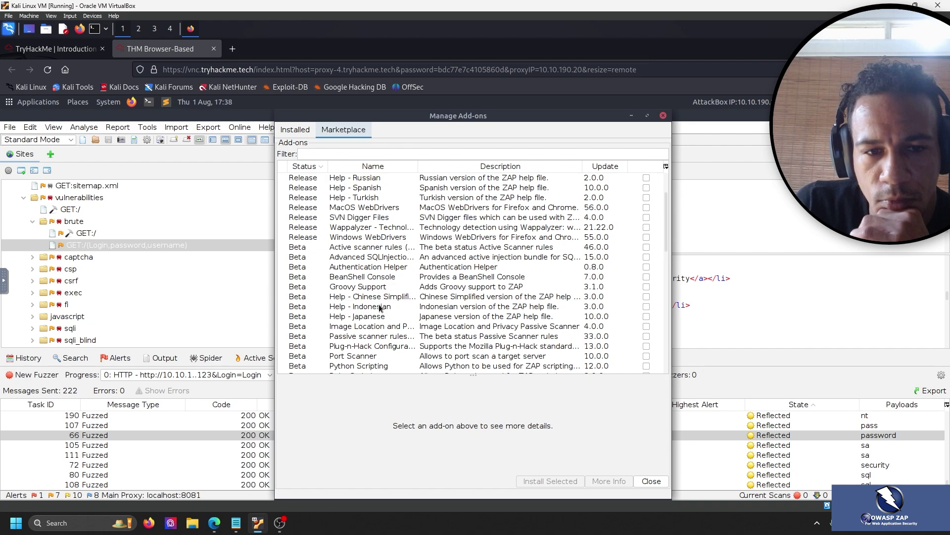
scroll(389, 331, down, 1)
View the Python Scripting 12.0.0 details, then select Community Scripts among the Alpha add-ons.
click(382, 337)
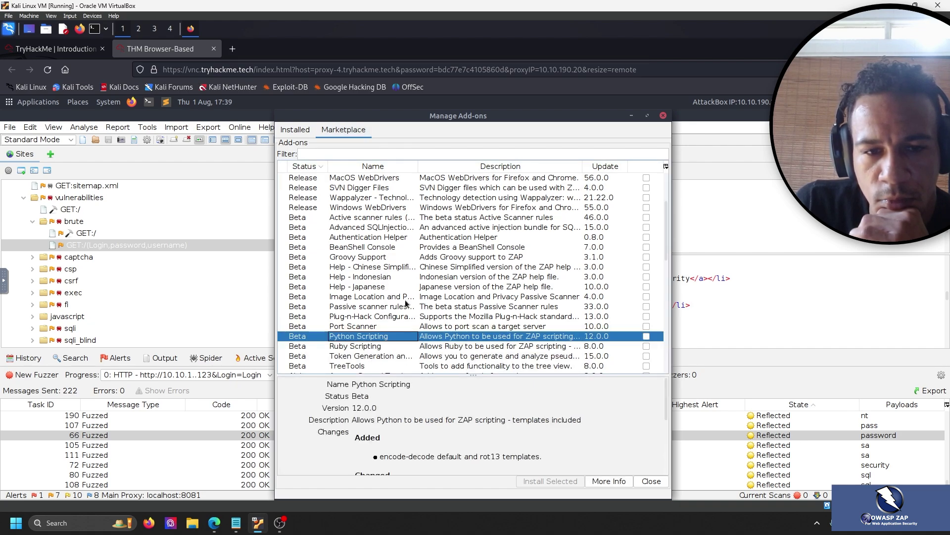
scroll(396, 322, down, 5)
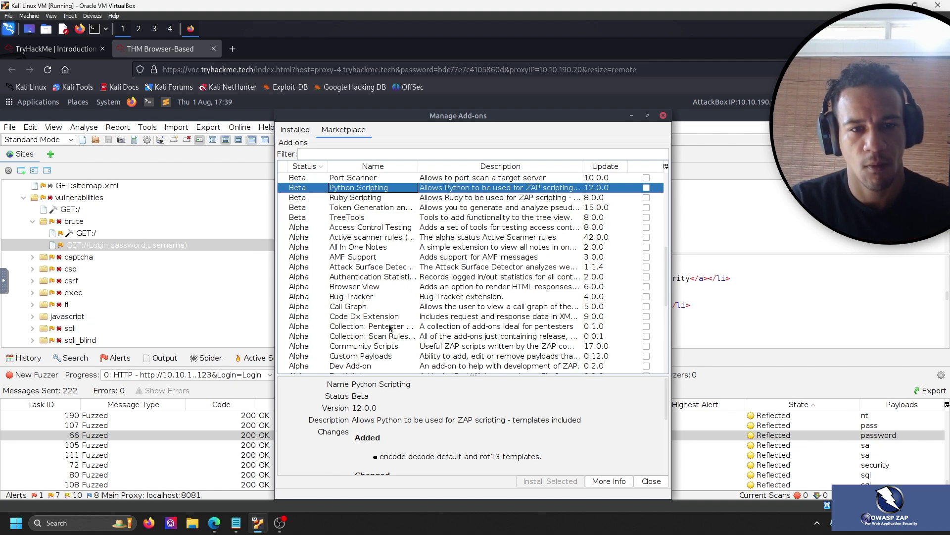
scroll(398, 291, down, 1)
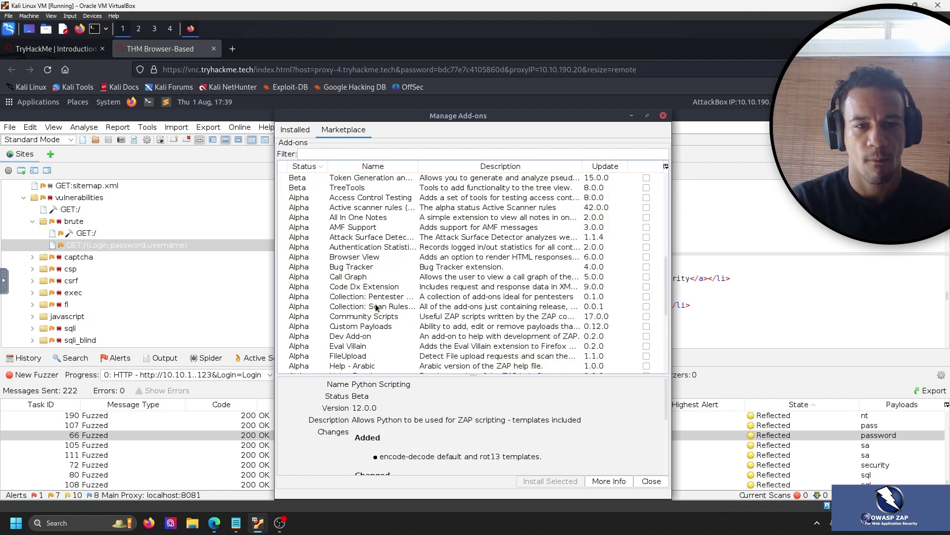
shift+click(374, 317)
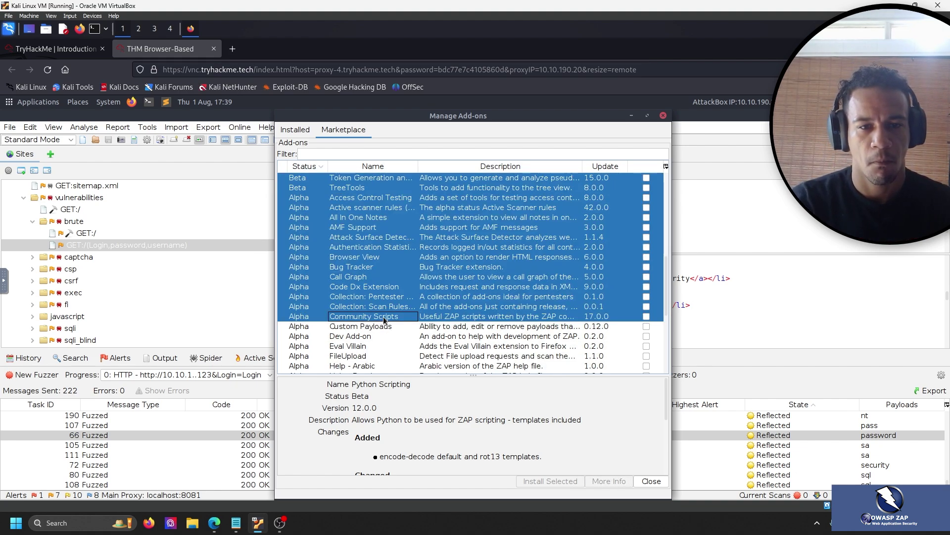
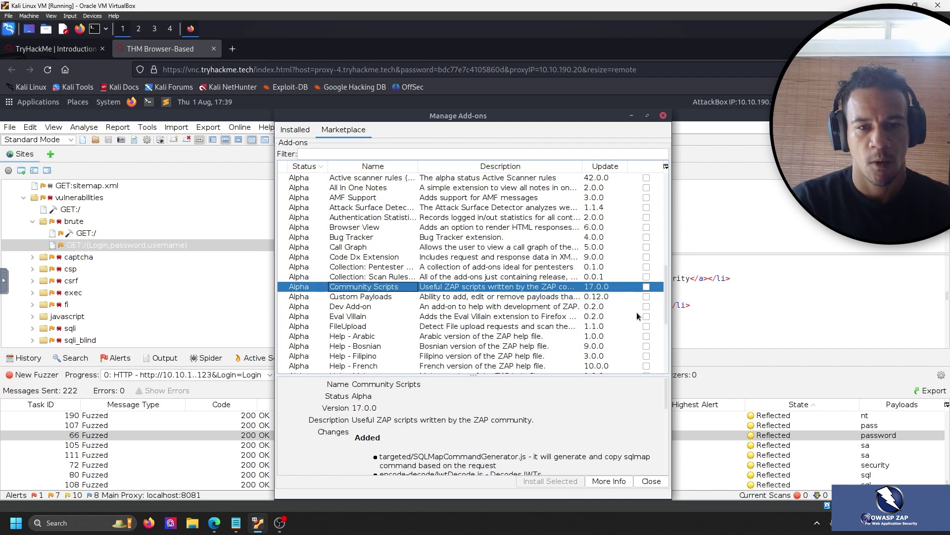
Tick the Community Scripts and Python Scripting add-ons for installation in the Marketplace.
click(646, 287)
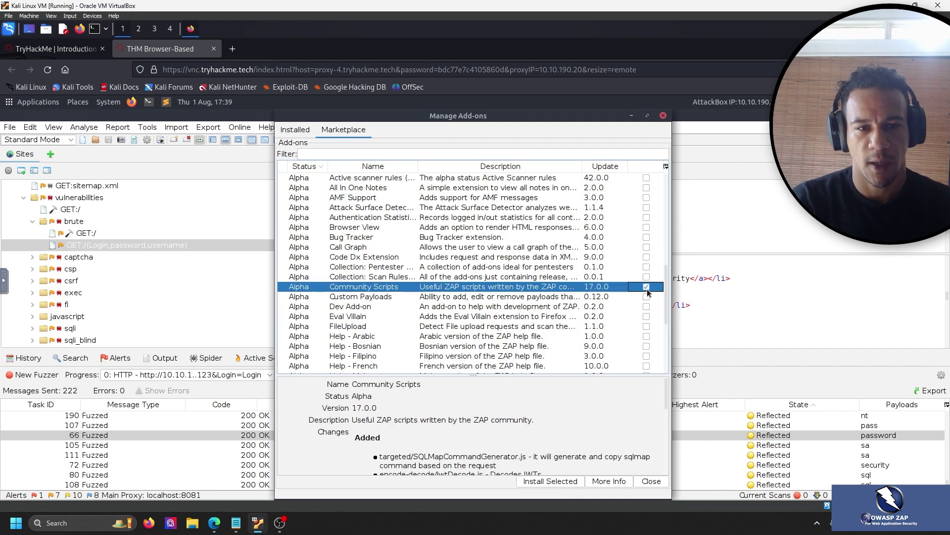
scroll(344, 303, up, 10)
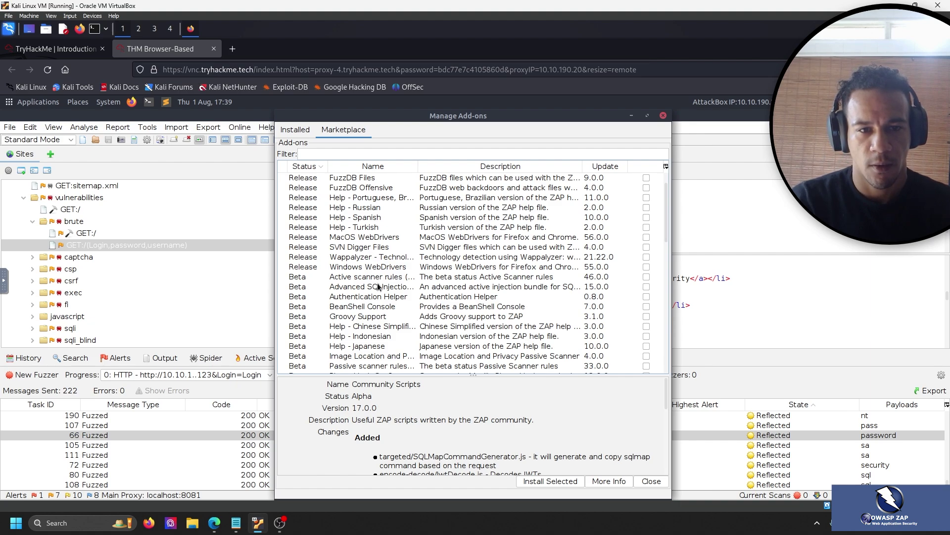
scroll(381, 242, down, 2)
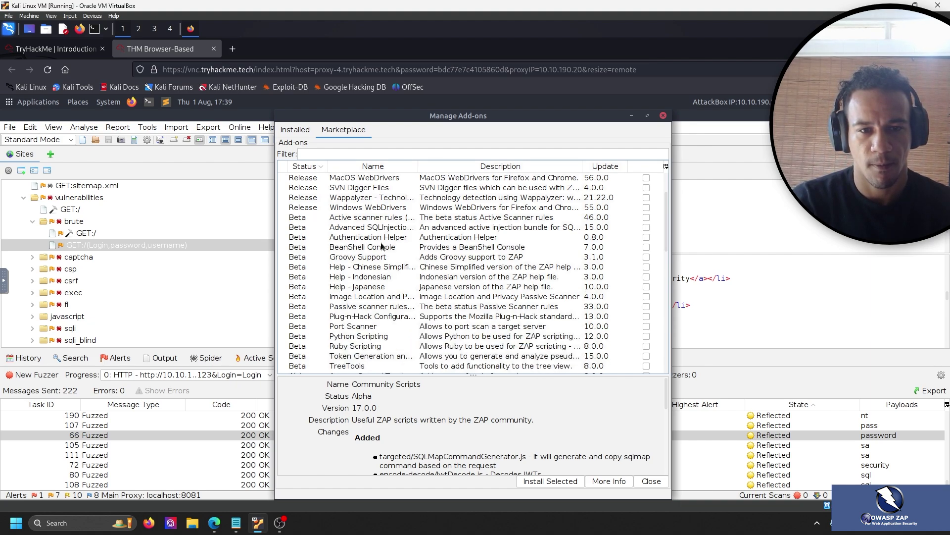
click(646, 337)
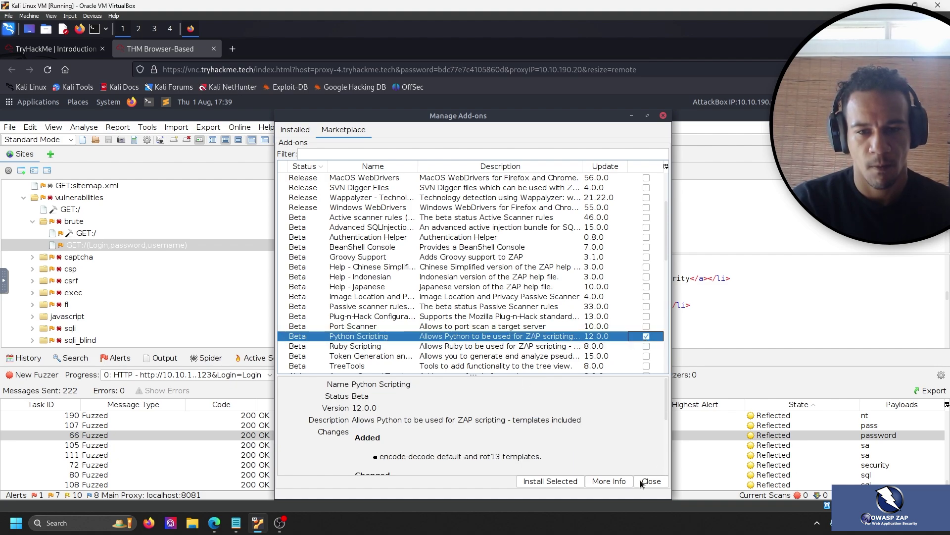
Scroll through the TryHackMe room instructions to see what comes next.
click(56, 49)
scroll(667, 311, down, 5)
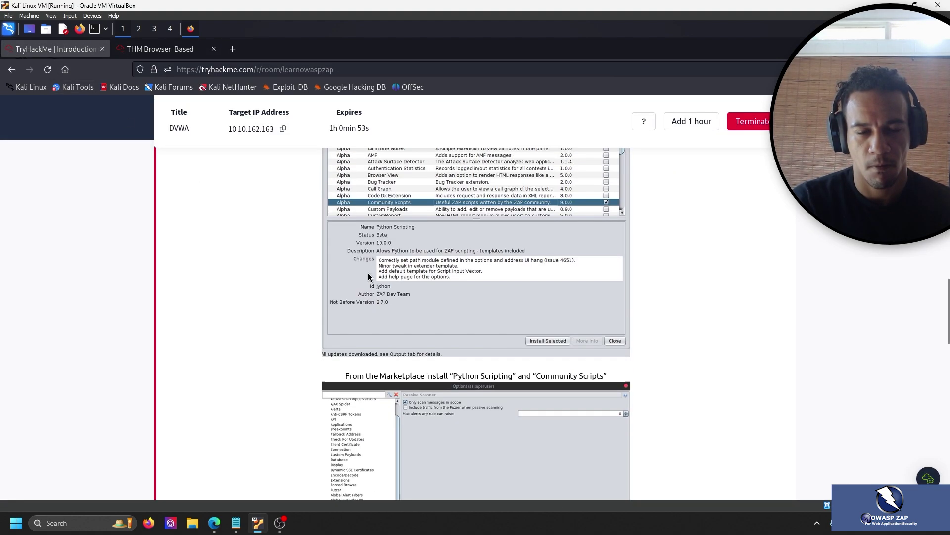
scroll(515, 300, down, 2)
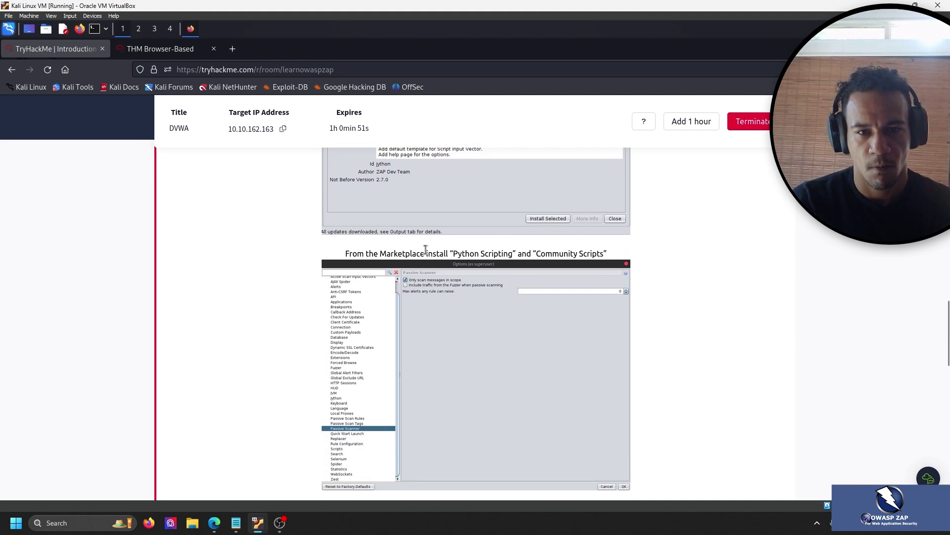
Back in ZAP, use Install Selected to download Python Scripting and Community Scripts, answering the follow-up prompt.
click(160, 48)
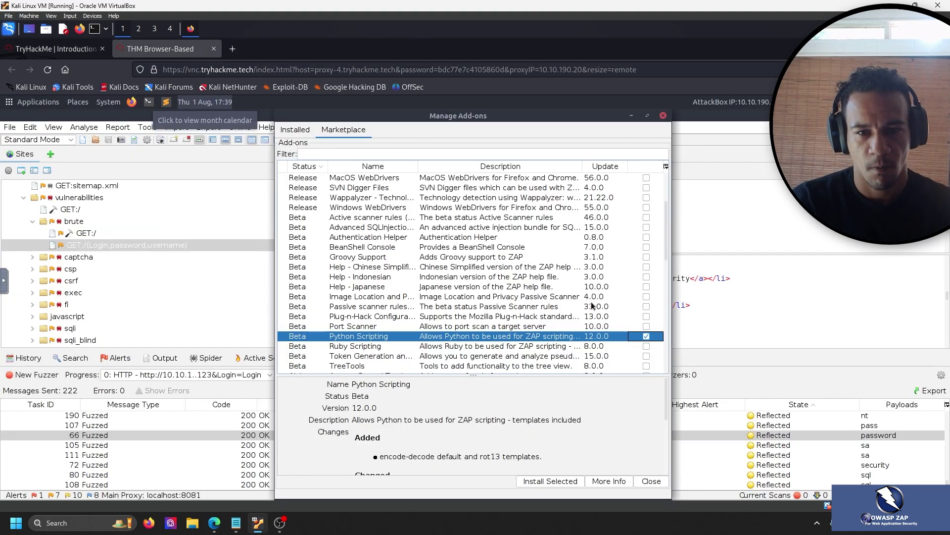
scroll(569, 288, down, 10)
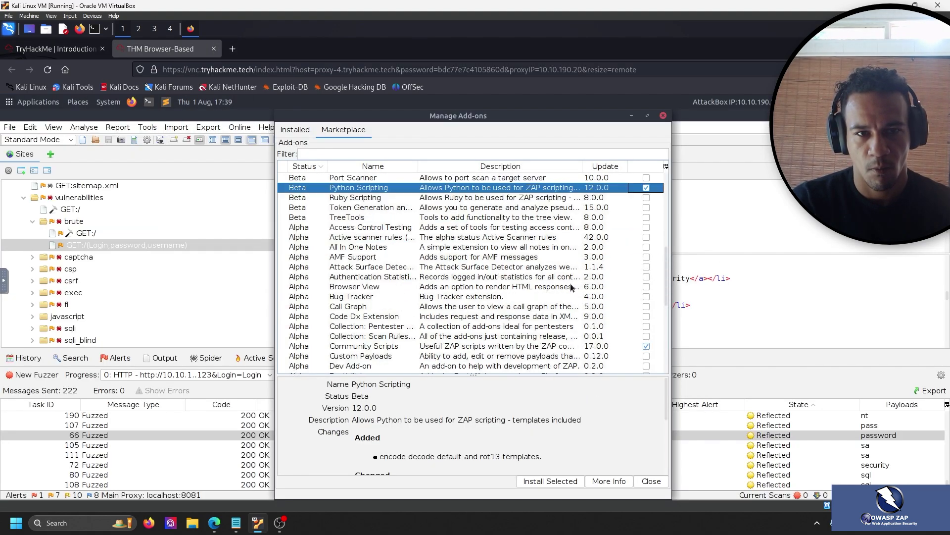
scroll(569, 287, down, 3)
scroll(627, 446, down, 3)
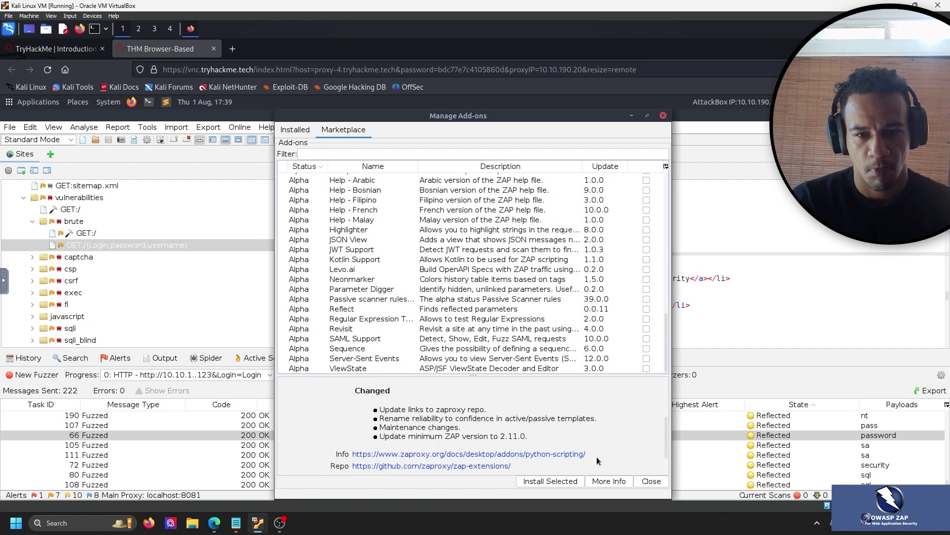
click(550, 480)
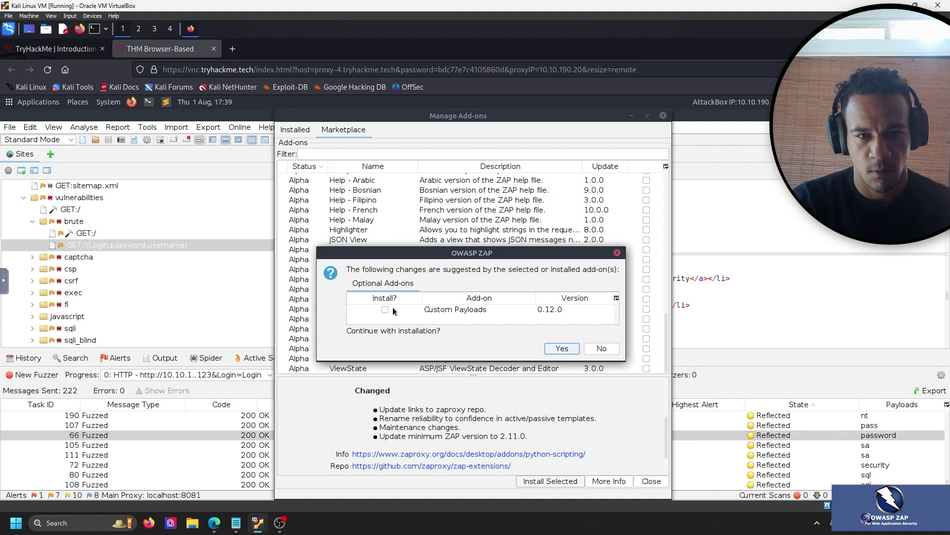
click(563, 349)
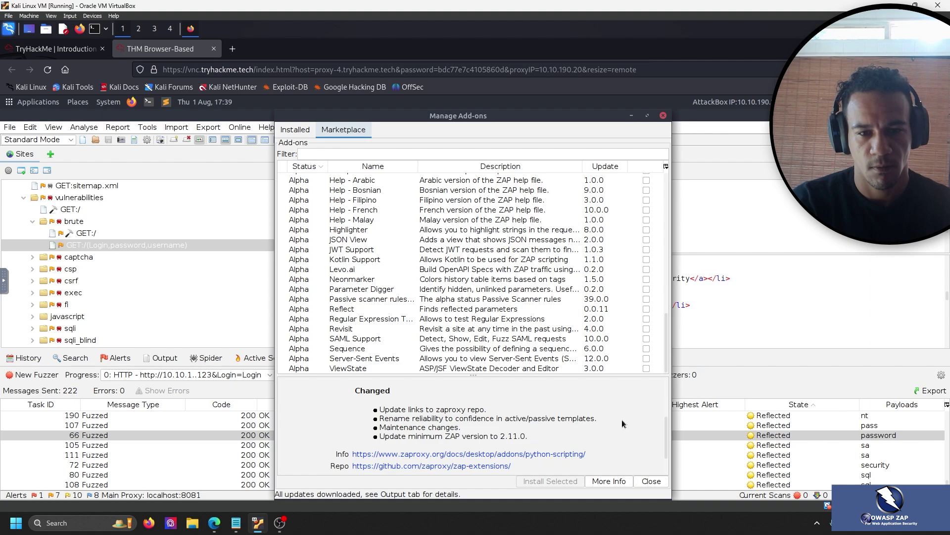
Read ahead in the TryHackMe room to the ZAP Options and Scripts tab steps, then return to ZAP.
click(57, 49)
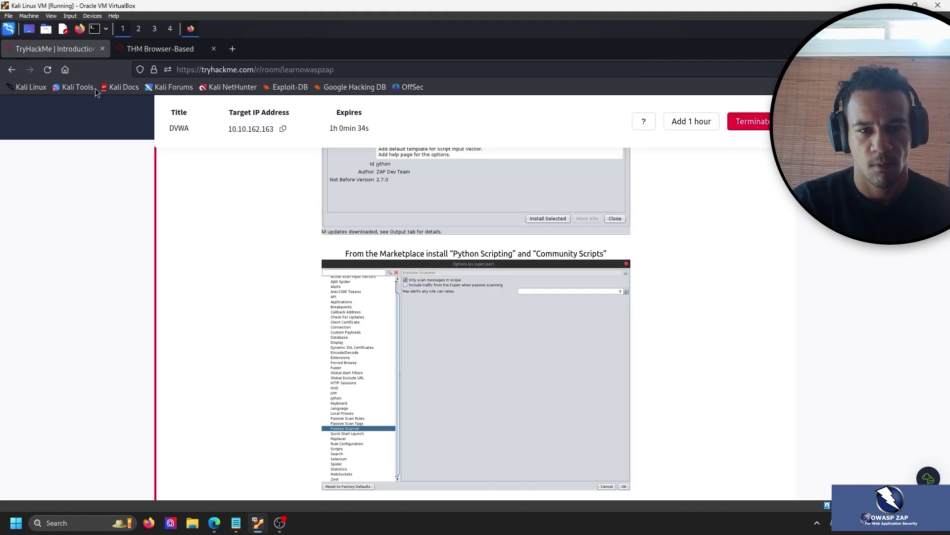
scroll(155, 216, down, 5)
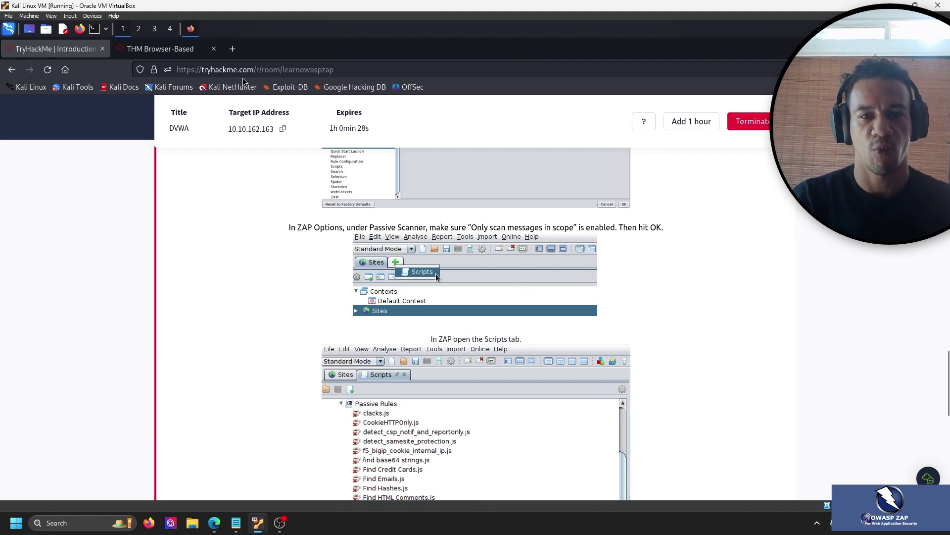
click(151, 53)
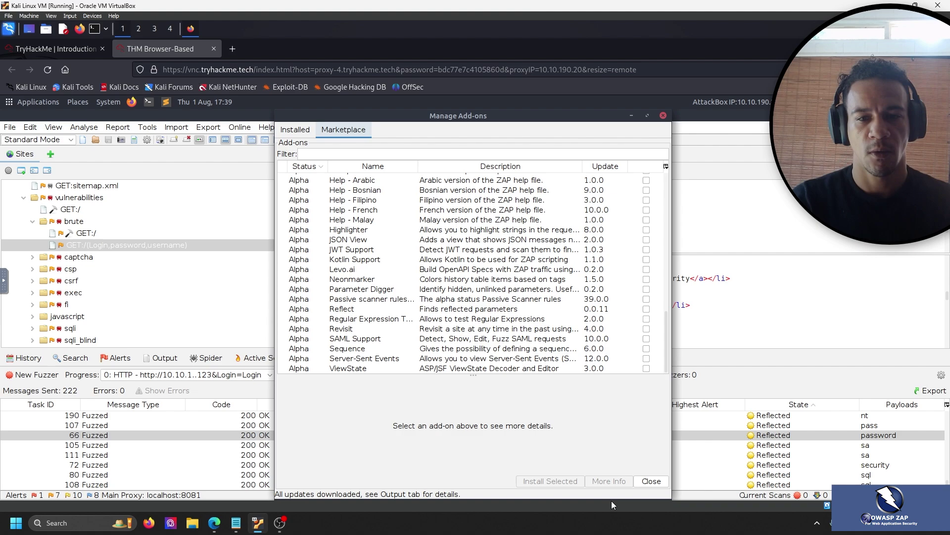
Close Manage Add-ons, glance at the TryHackMe room, and return to the main ZAP window.
click(651, 481)
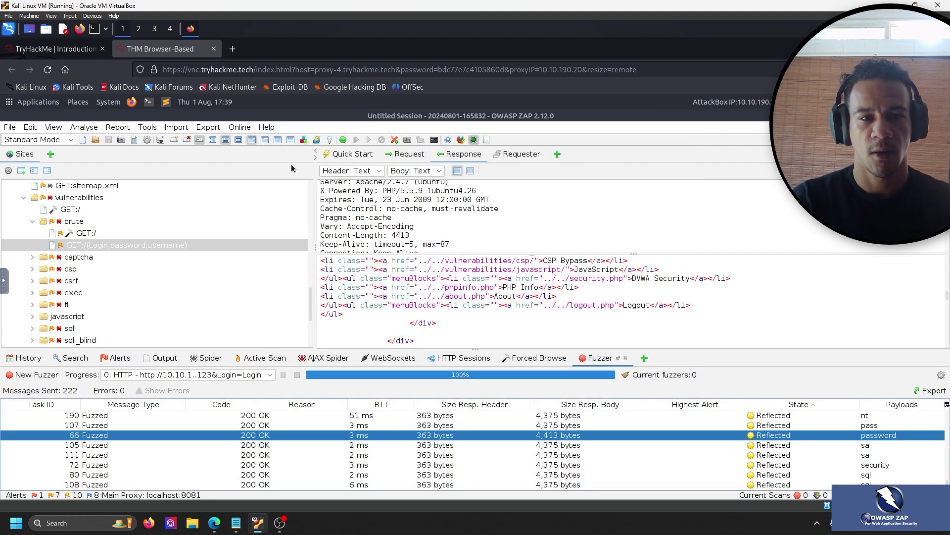
click(53, 51)
click(151, 49)
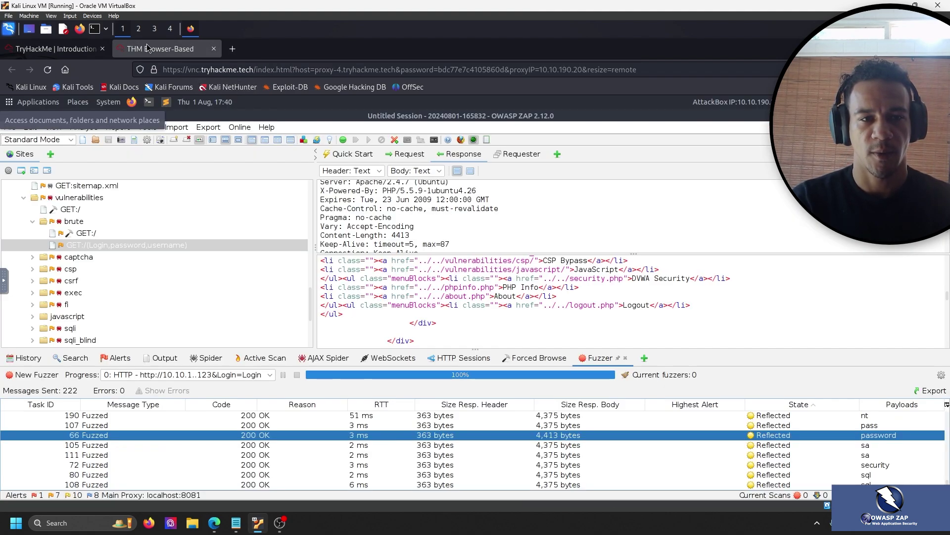
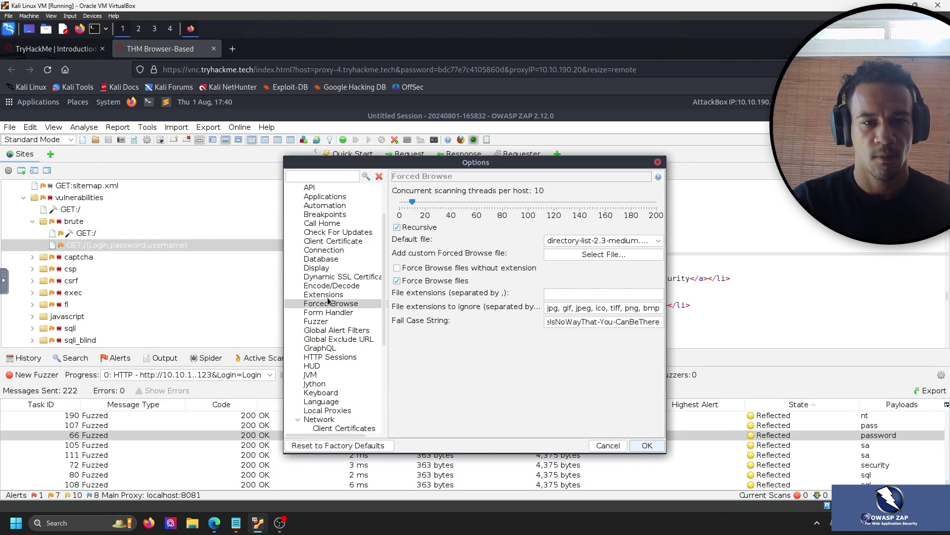
In the Options Passive Scanner page, enable 'Only scan messages in scope' and confirm with OK.
scroll(334, 330, down, 3)
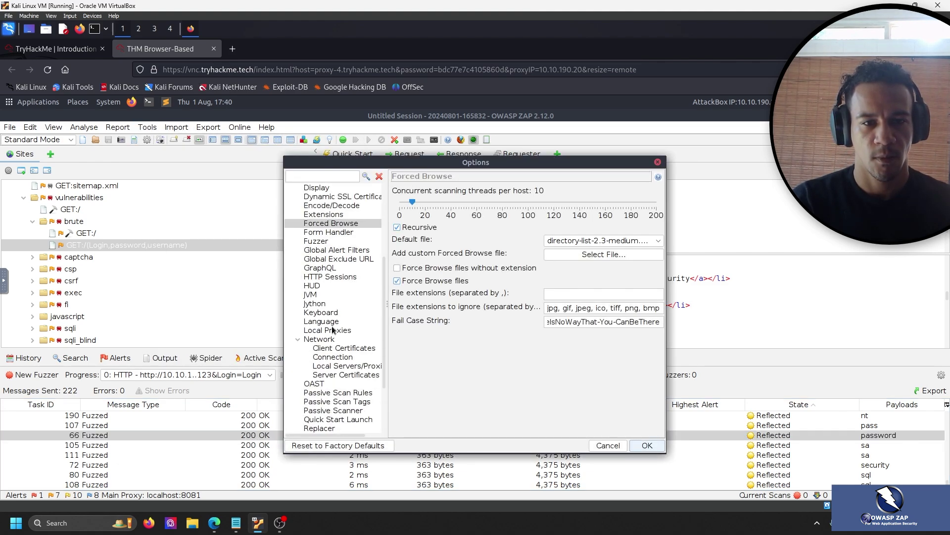
click(345, 393)
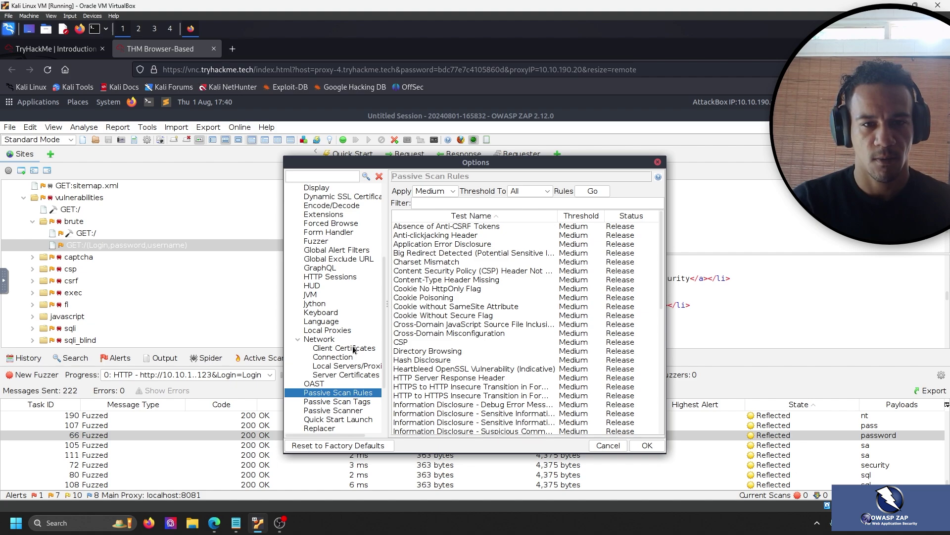
scroll(355, 349, down, 1)
click(357, 384)
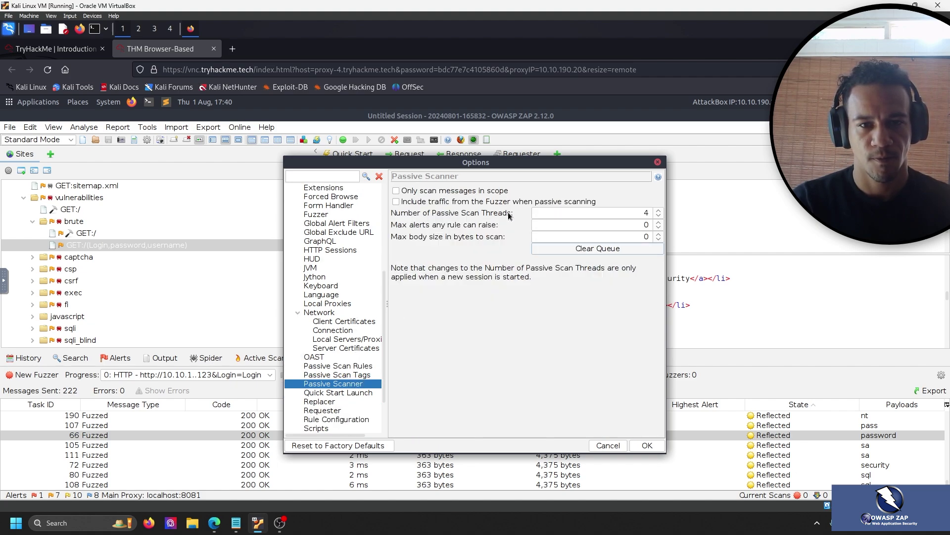
click(396, 190)
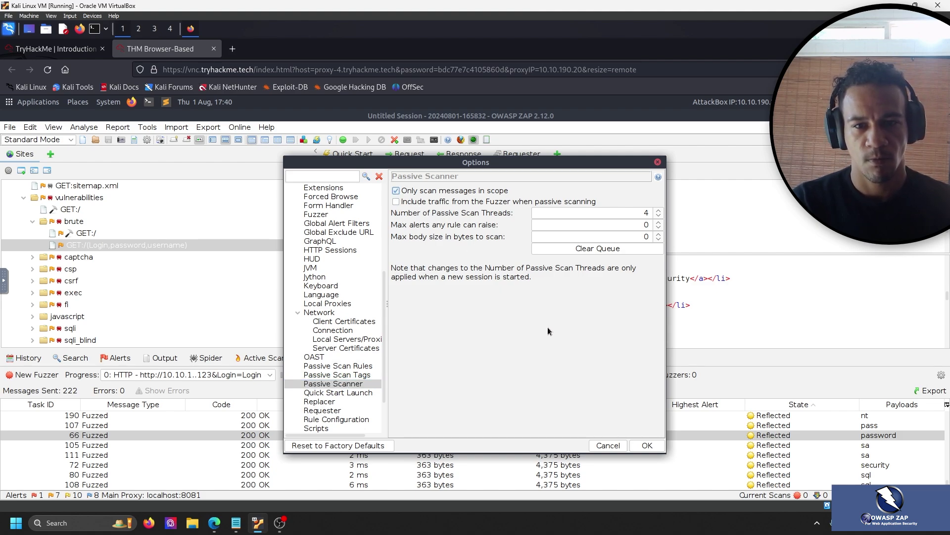
click(644, 447)
Read the TryHackMe room's Scripts tab instructions, then go back to the ZAP session tab.
click(56, 48)
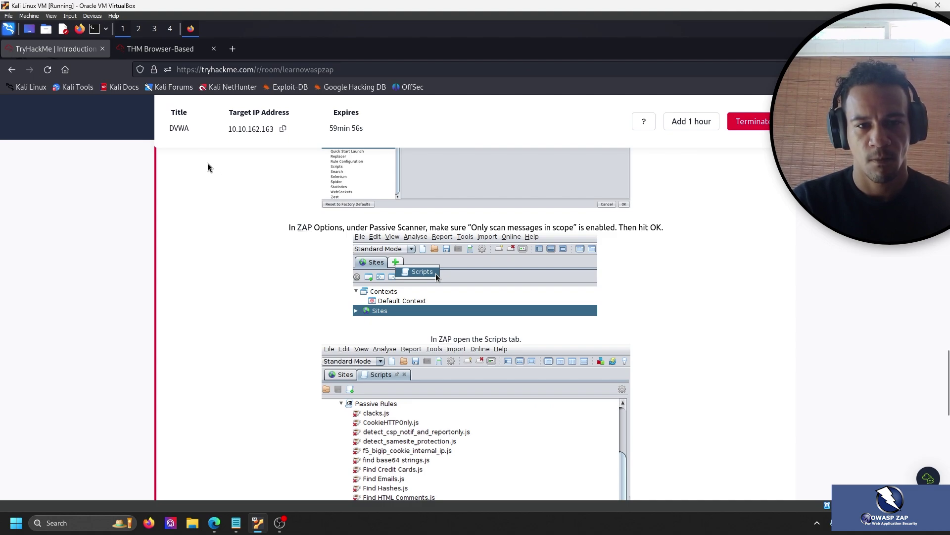
scroll(302, 237, down, 2)
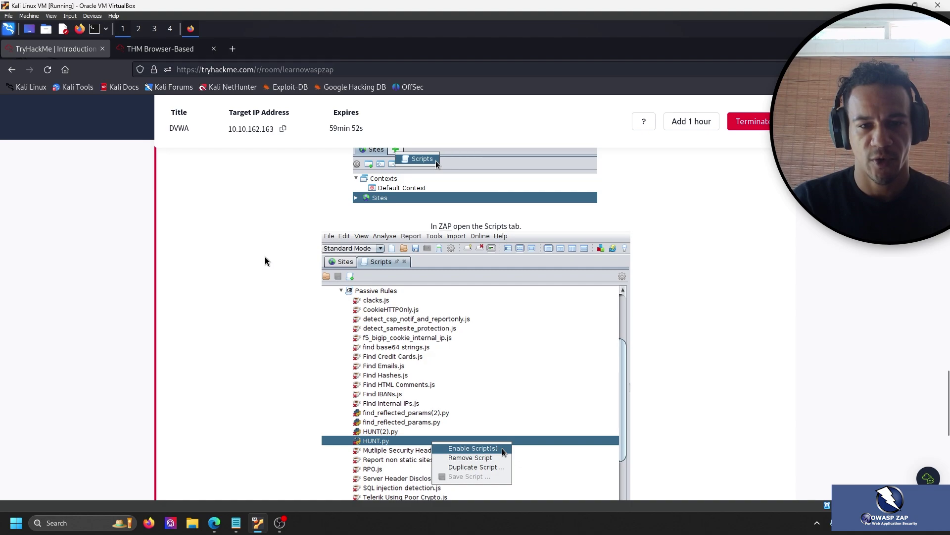
scroll(223, 246, down, 1)
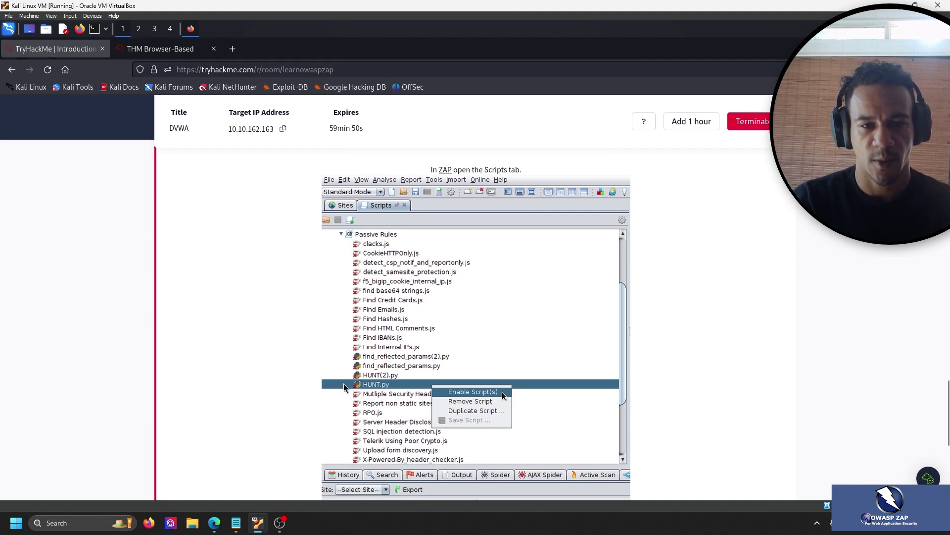
click(160, 49)
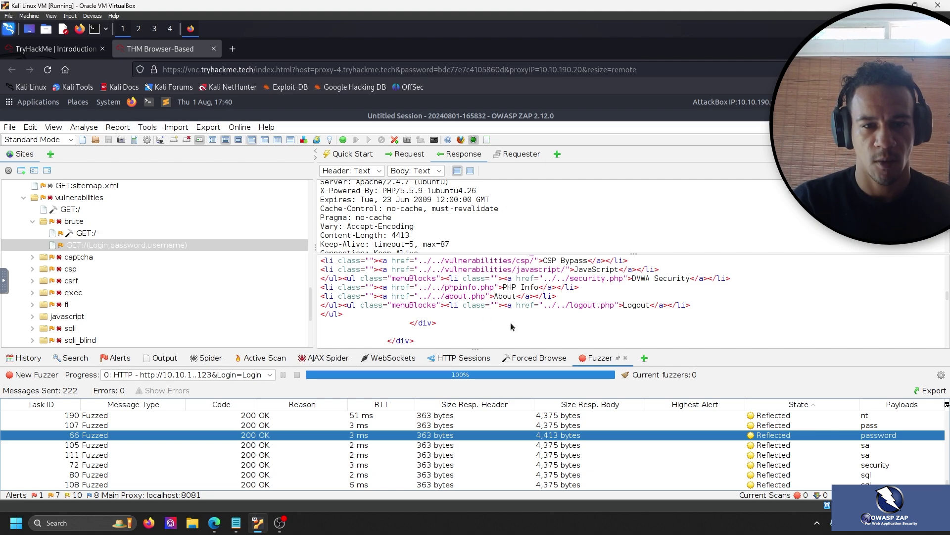
List the extra panels, such as Script Console, that can be added to the bottom pane.
click(645, 358)
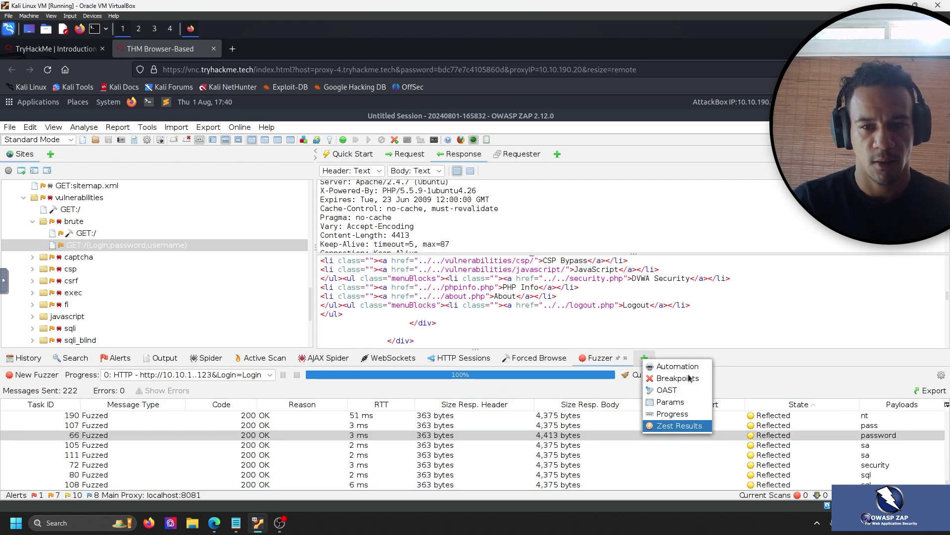
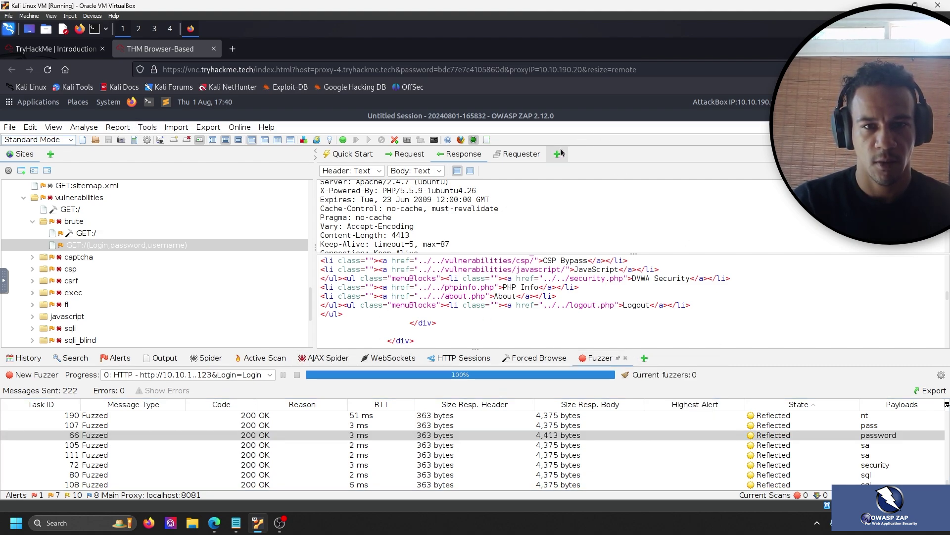
Show the addable panels beside the Requester tab, including Break and Script Console.
click(559, 154)
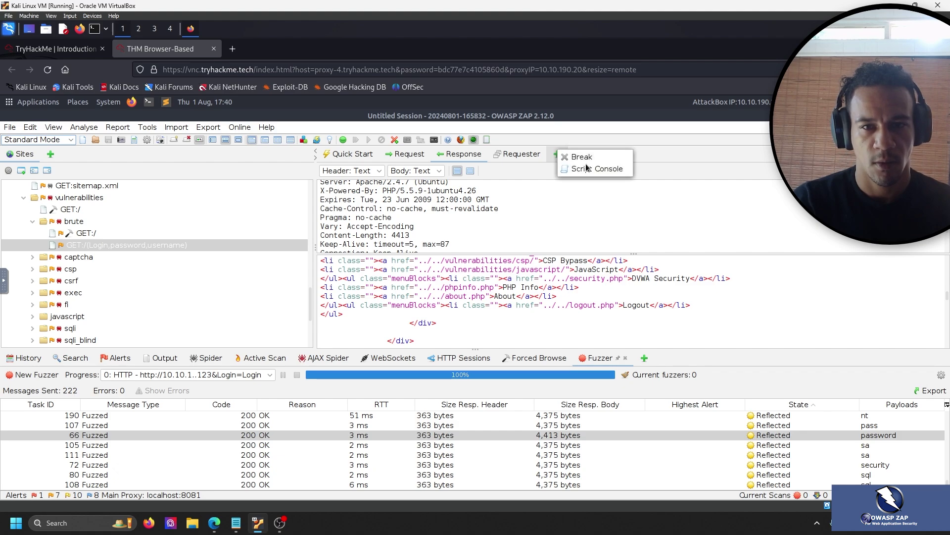
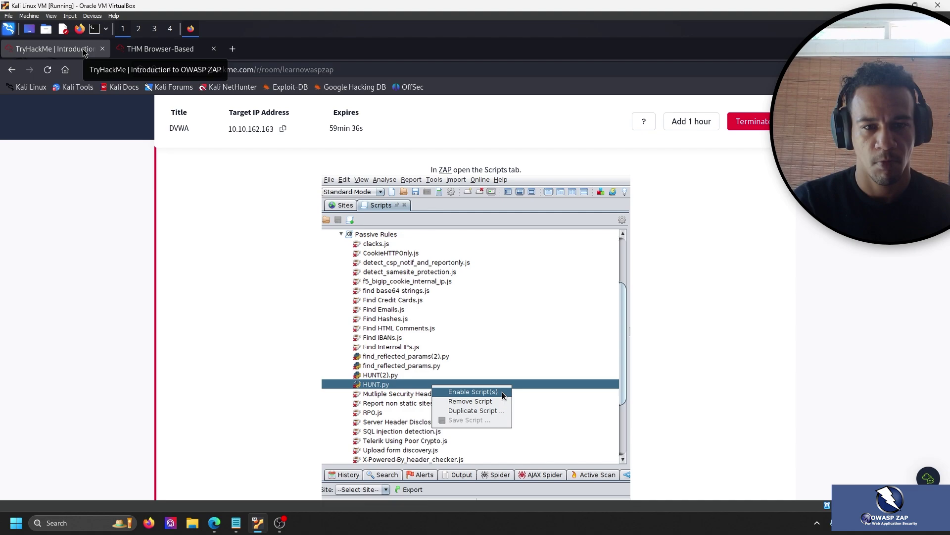
Scroll up to the room's Passive Scanner in-scope step, then check ZAP on the THM Browser-Based machine.
scroll(218, 224, up, 3)
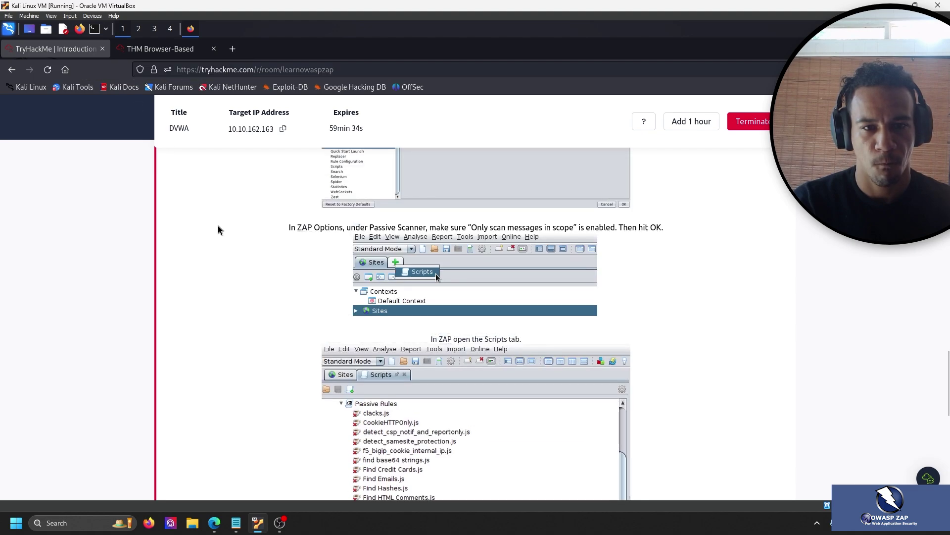
click(172, 52)
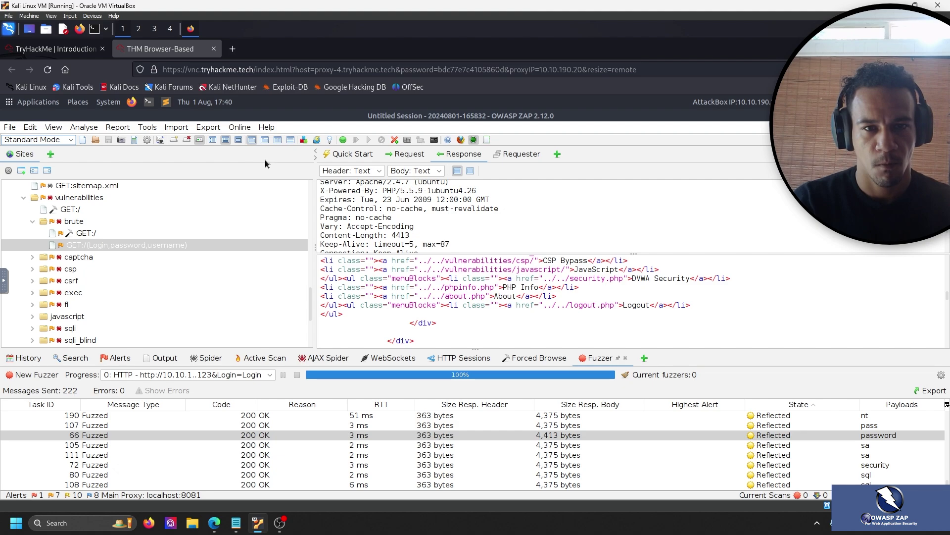
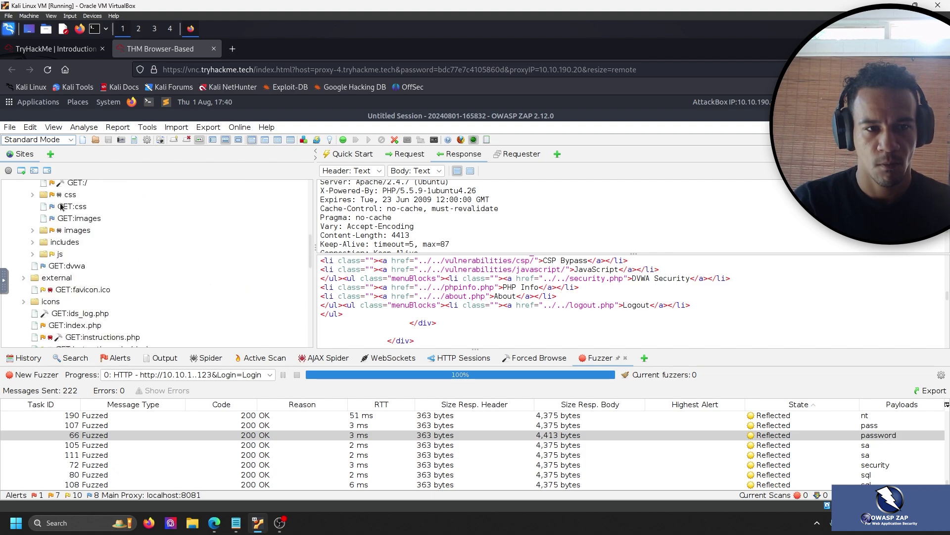
scroll(65, 212, up, 3)
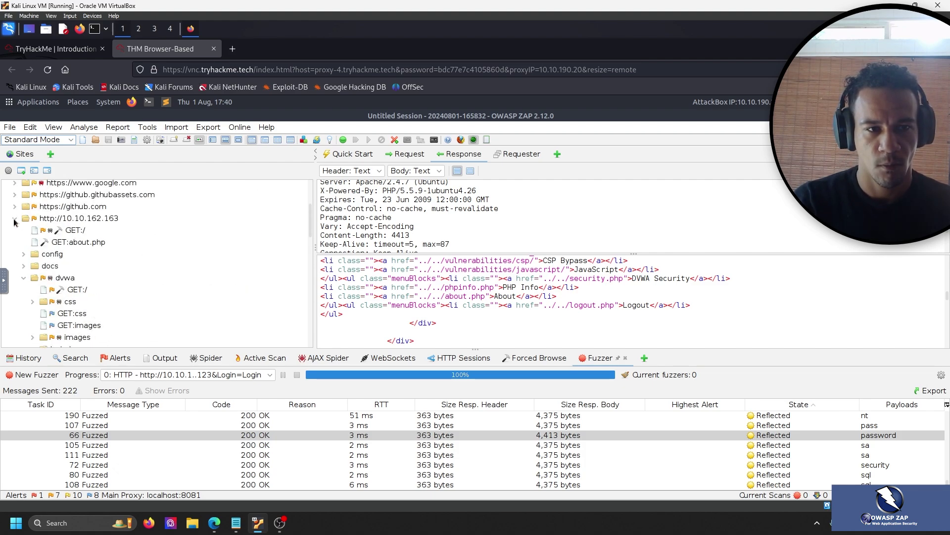
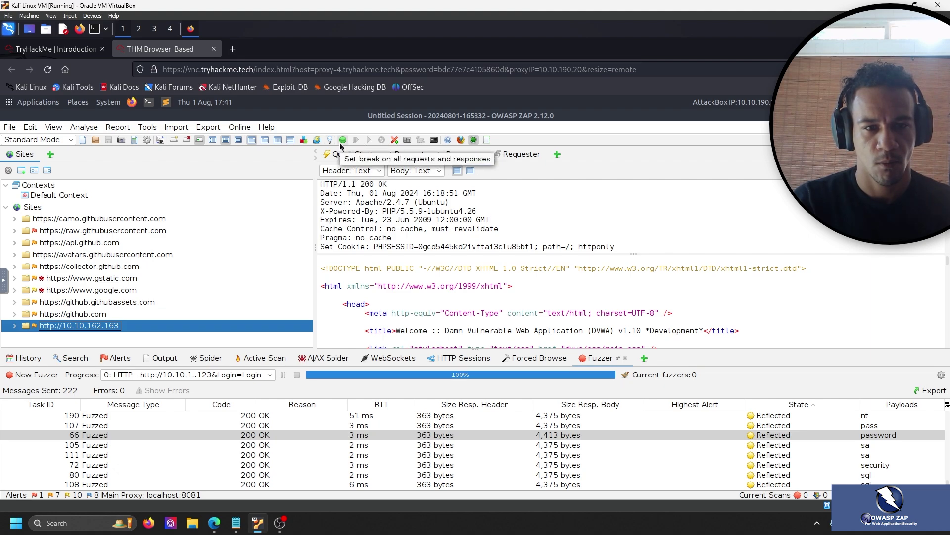
click(644, 357)
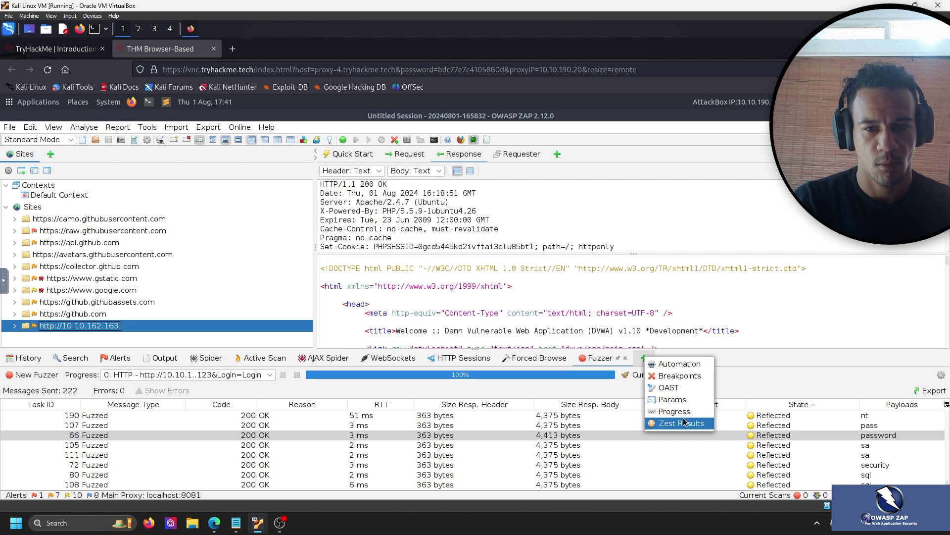
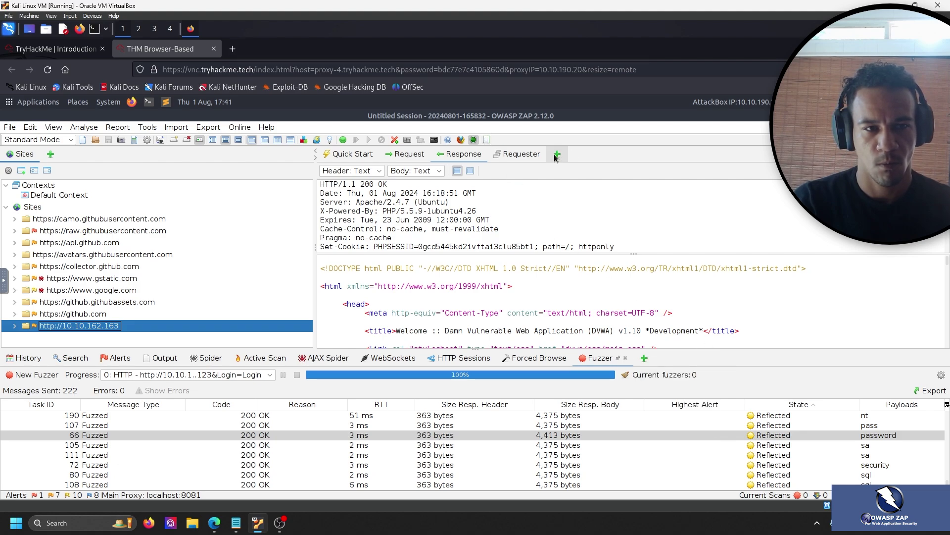
Add a Script Console tab beside the Requester, then close it to return to the request editor.
click(557, 156)
click(579, 172)
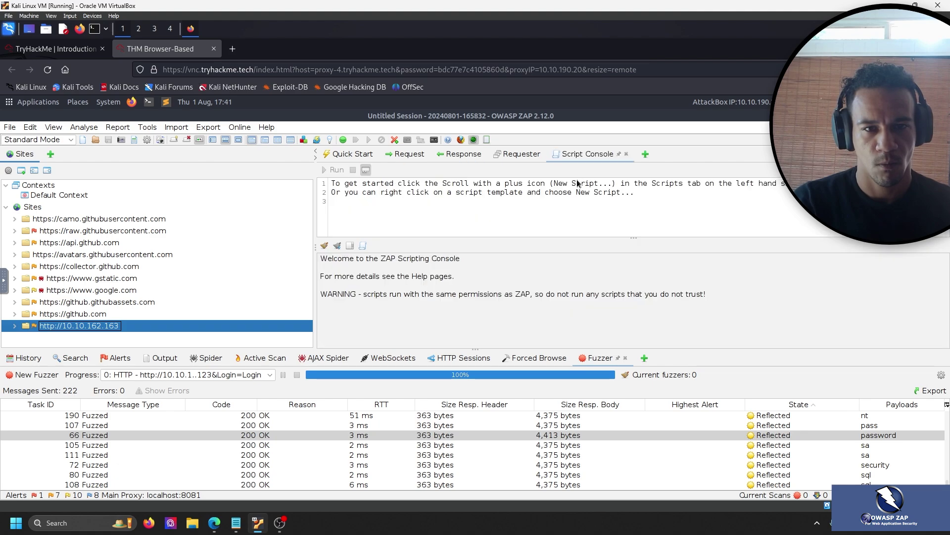
click(626, 154)
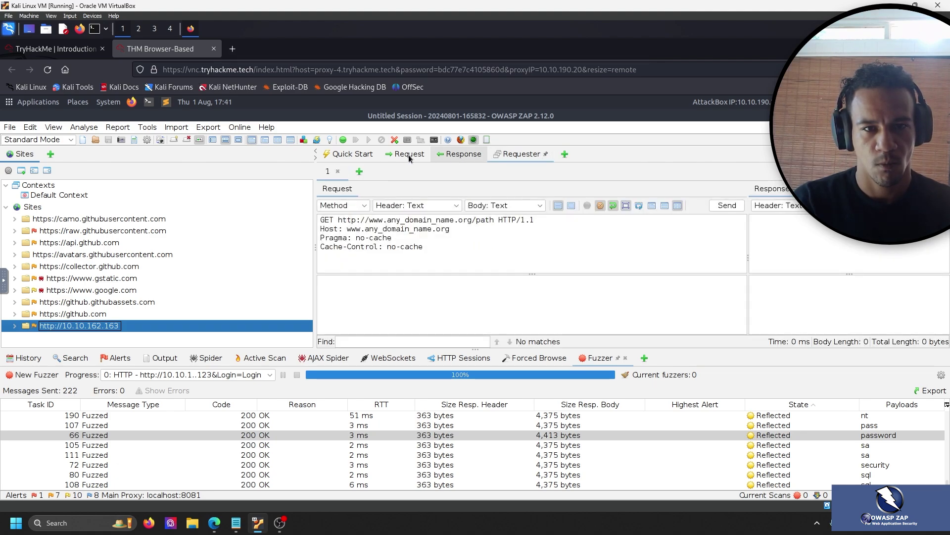
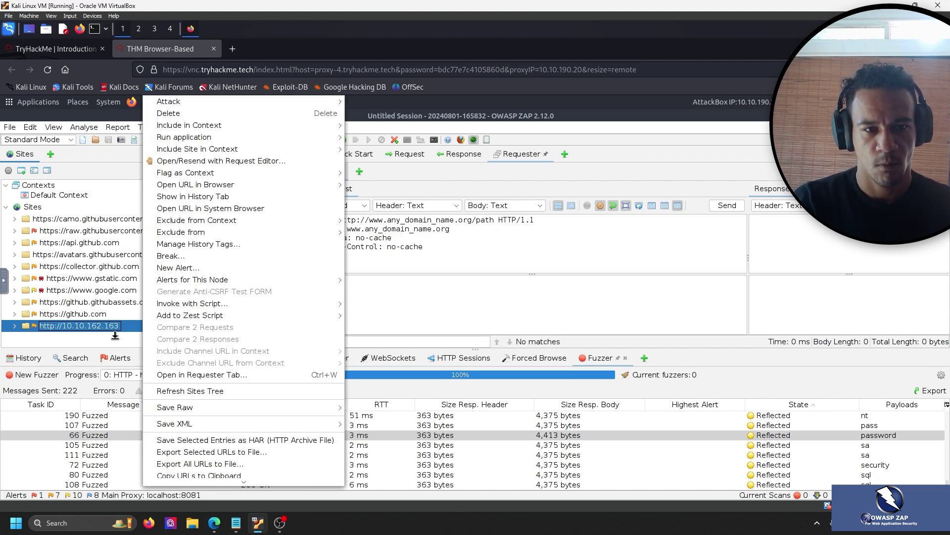
mouse_move(169, 321)
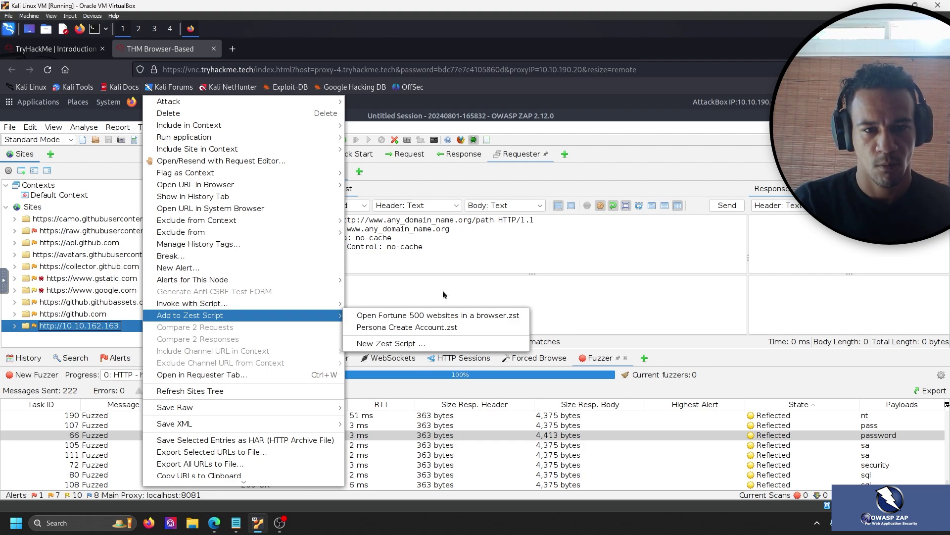
click(104, 332)
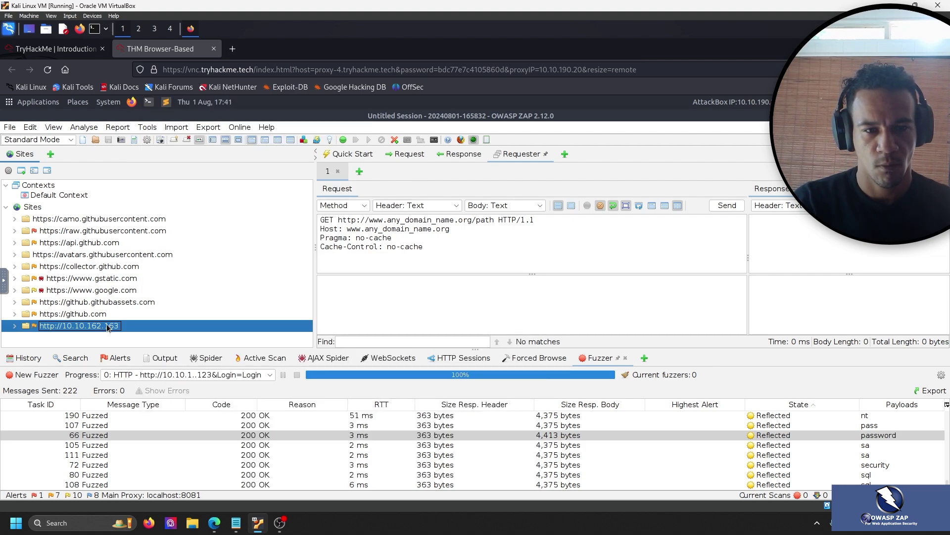
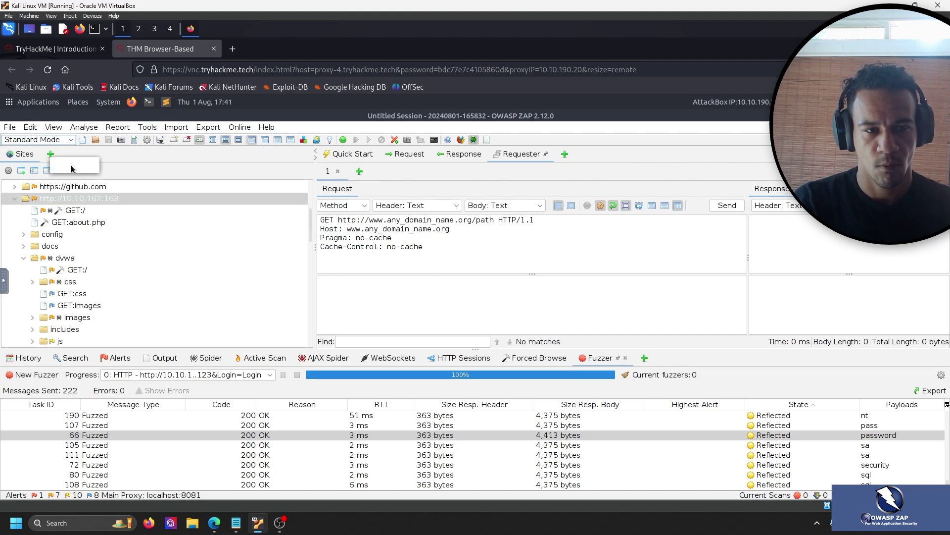
Open the Scripts tab to list categories from Active Rules to Templates, checking the TryHackMe tutorial meanwhile.
click(63, 164)
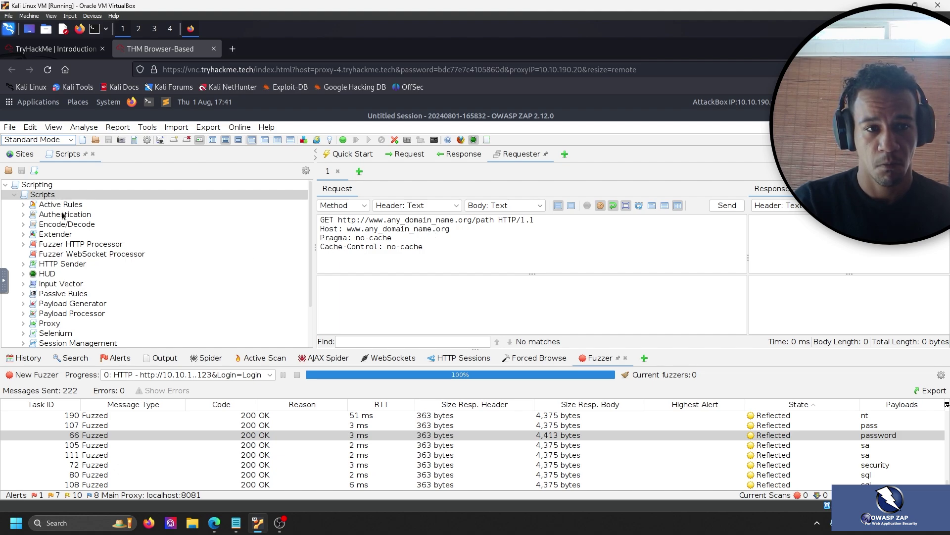
scroll(92, 264, down, 2)
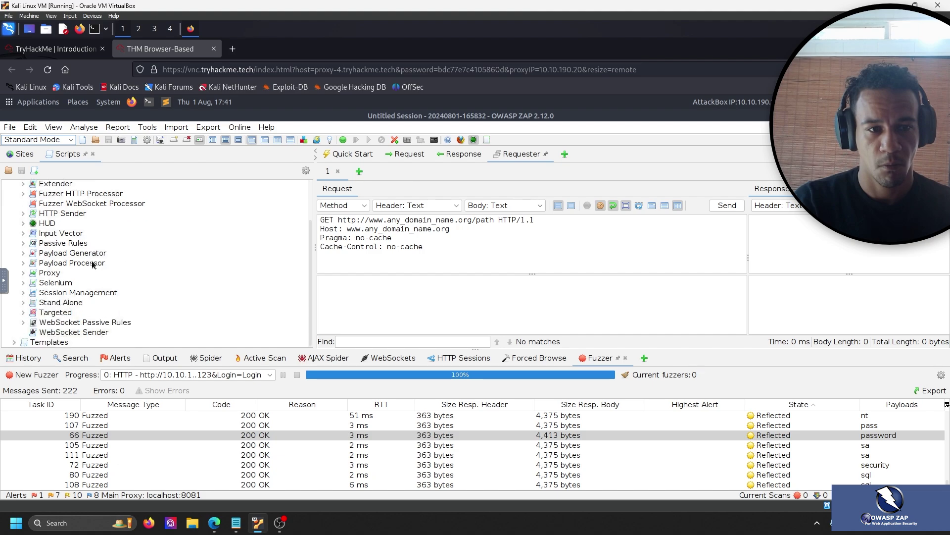
scroll(93, 264, up, 2)
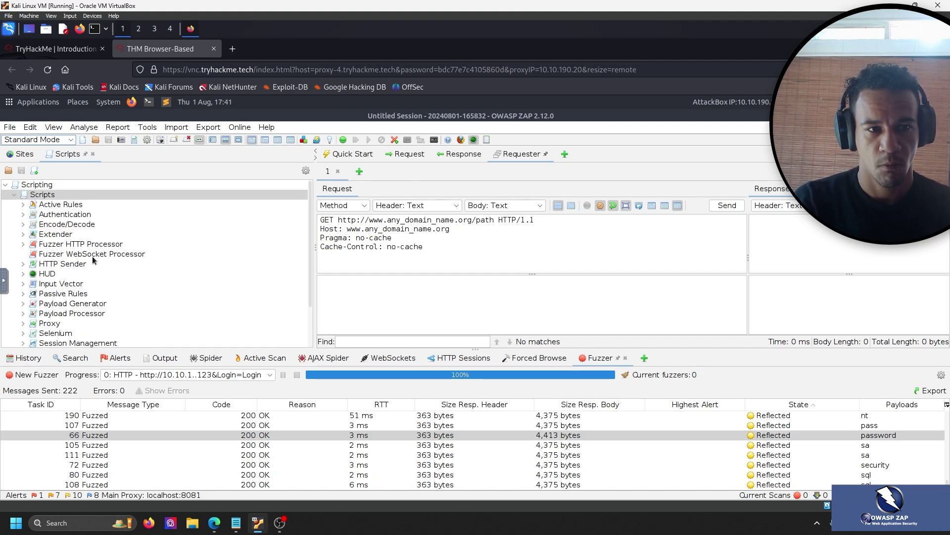
click(72, 53)
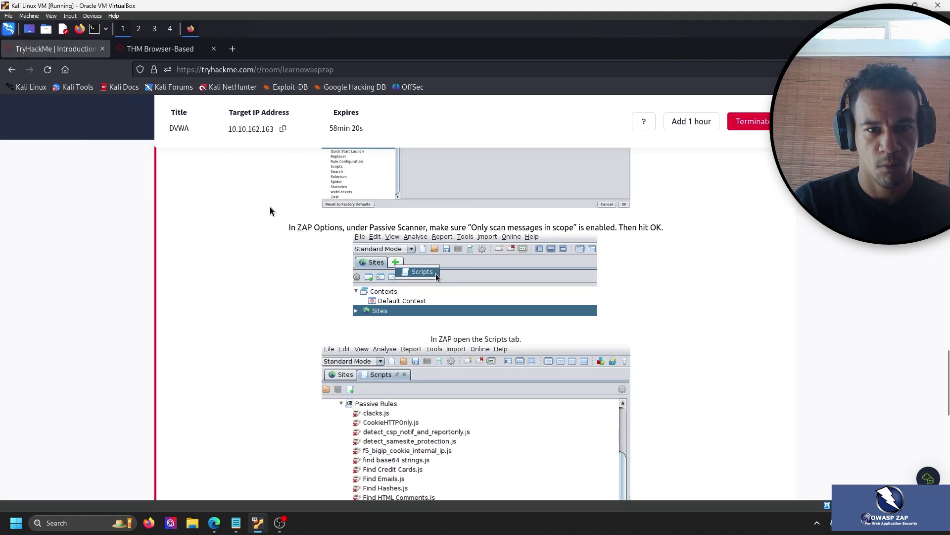
click(152, 43)
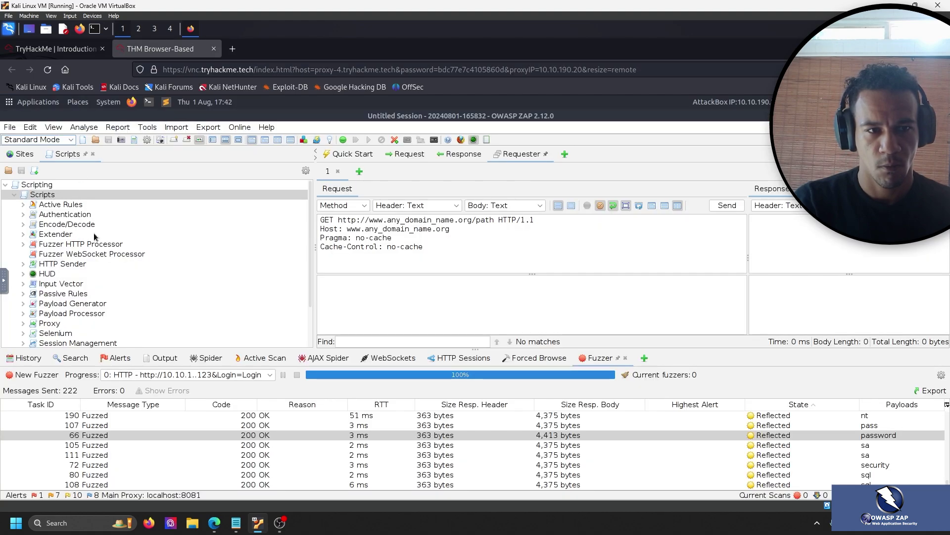
Expand the Templates node at the bottom of the Scripts tree.
scroll(94, 237, down, 2)
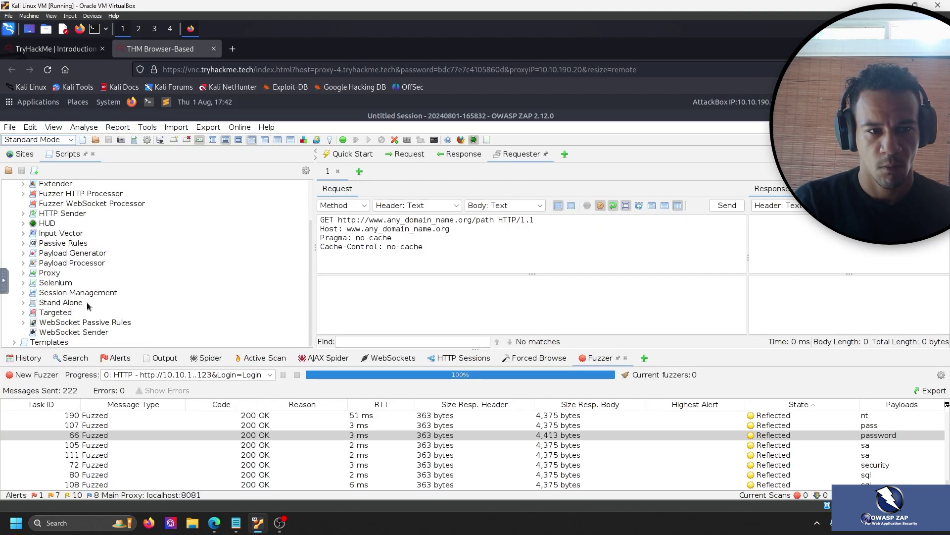
click(21, 343)
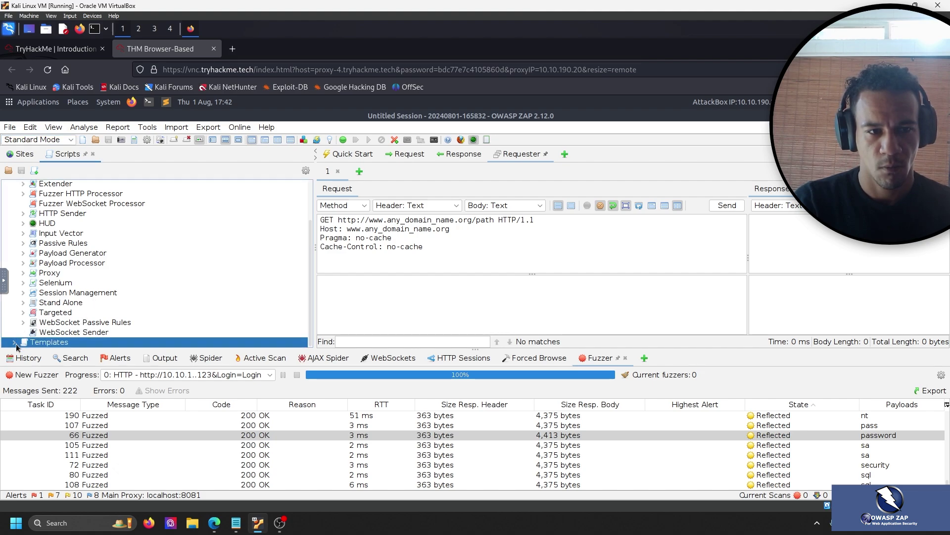
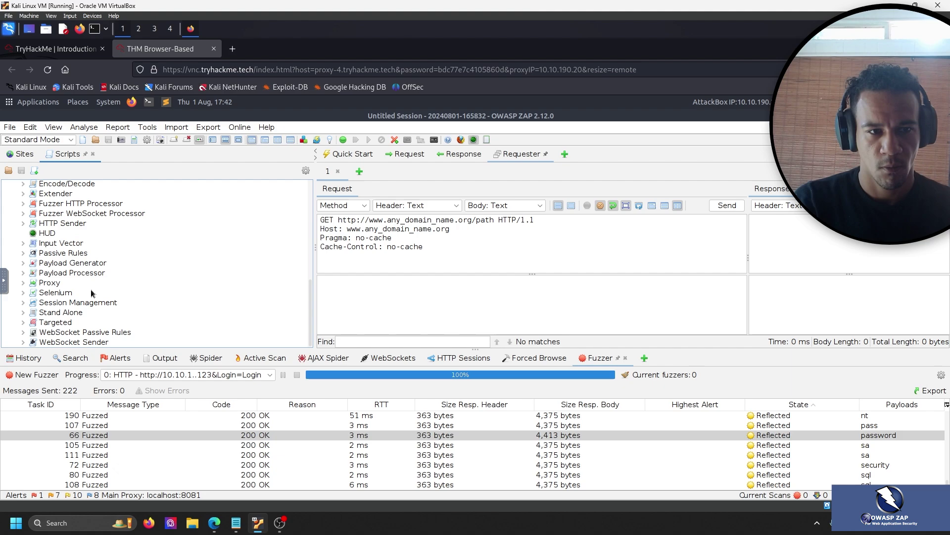
scroll(99, 283, down, 4)
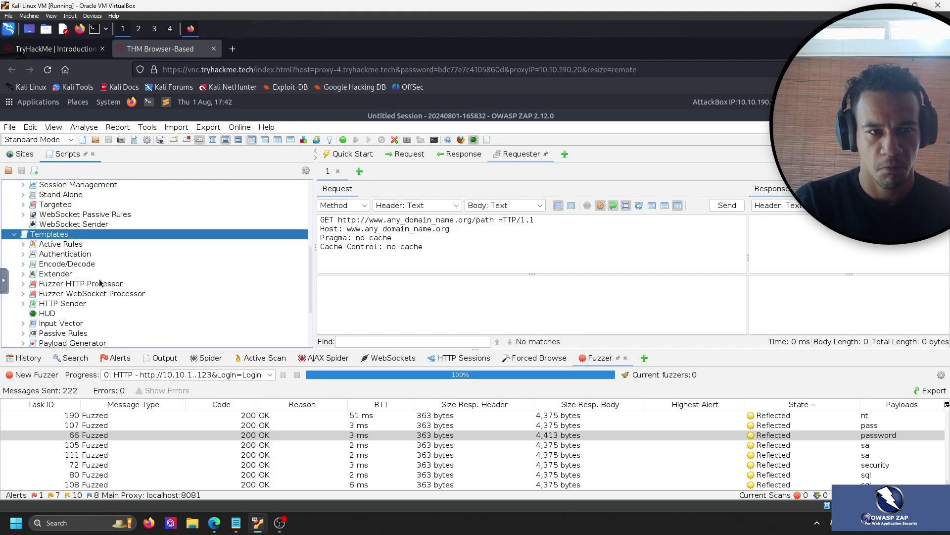
Scroll through the Scripts tree, then check the room's ZAP instructions page.
scroll(101, 280, up, 2)
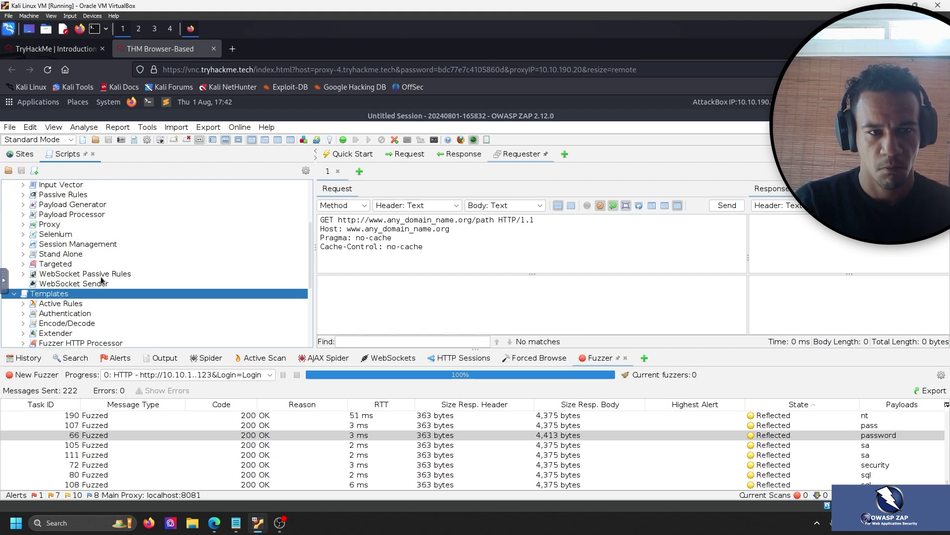
scroll(103, 280, down, 4)
scroll(104, 279, up, 2)
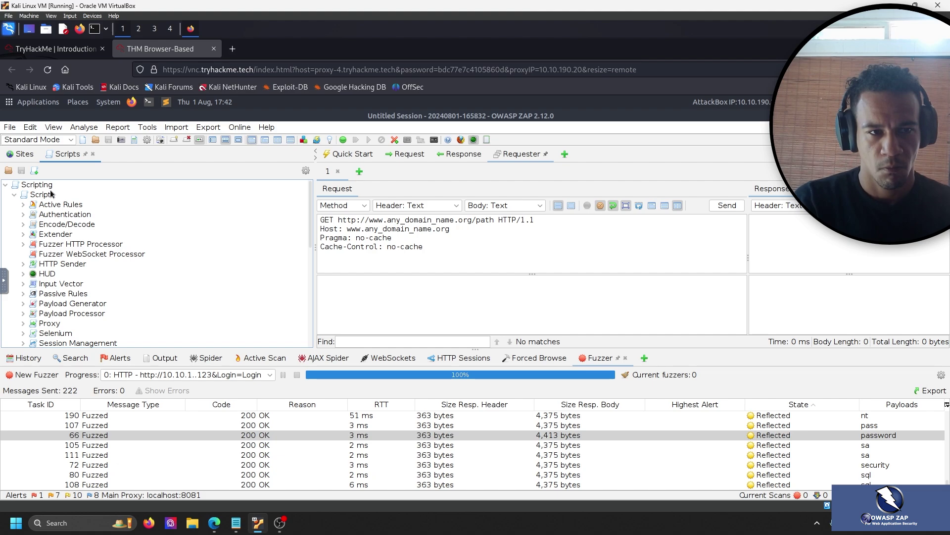
click(69, 50)
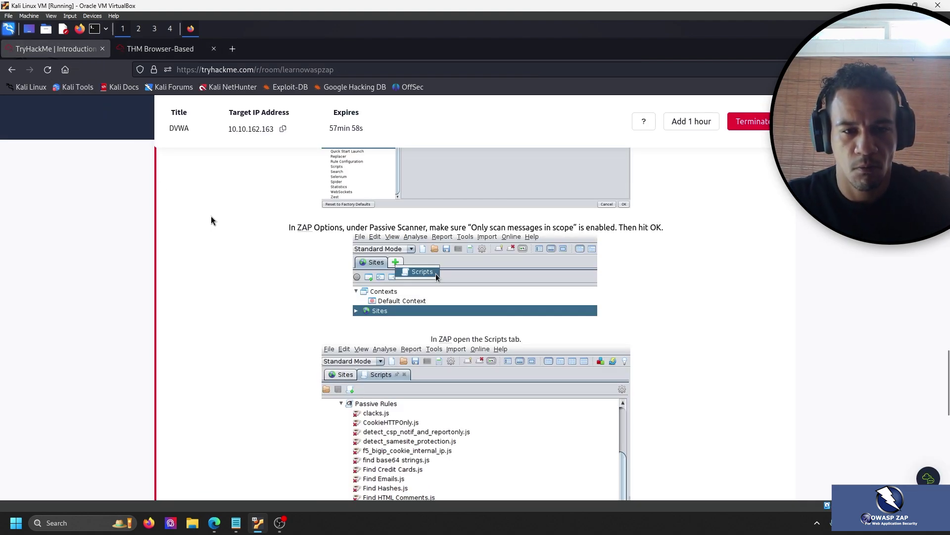
Collapse the Scripting tree and close the Scripts tab to reveal the target's dvwa, config and docs Sites tree.
click(160, 49)
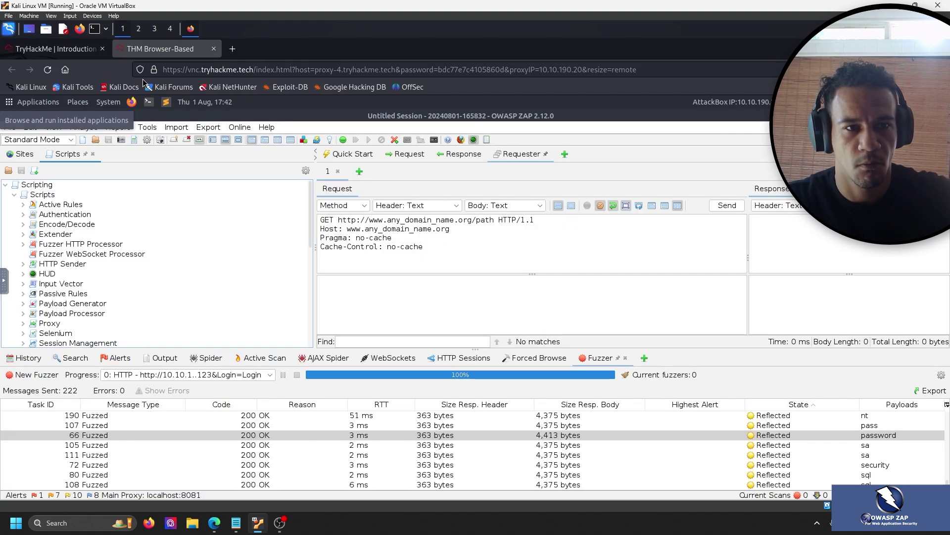
click(6, 185)
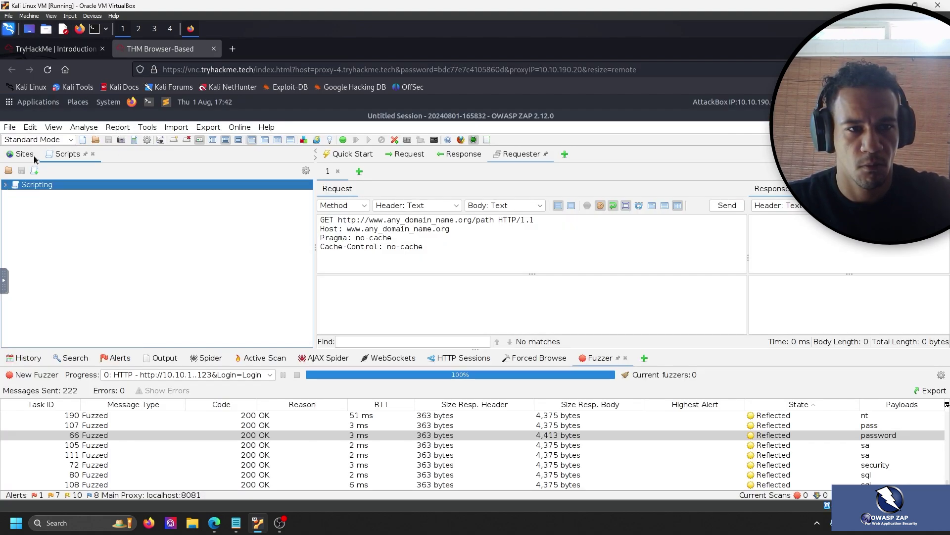
click(93, 154)
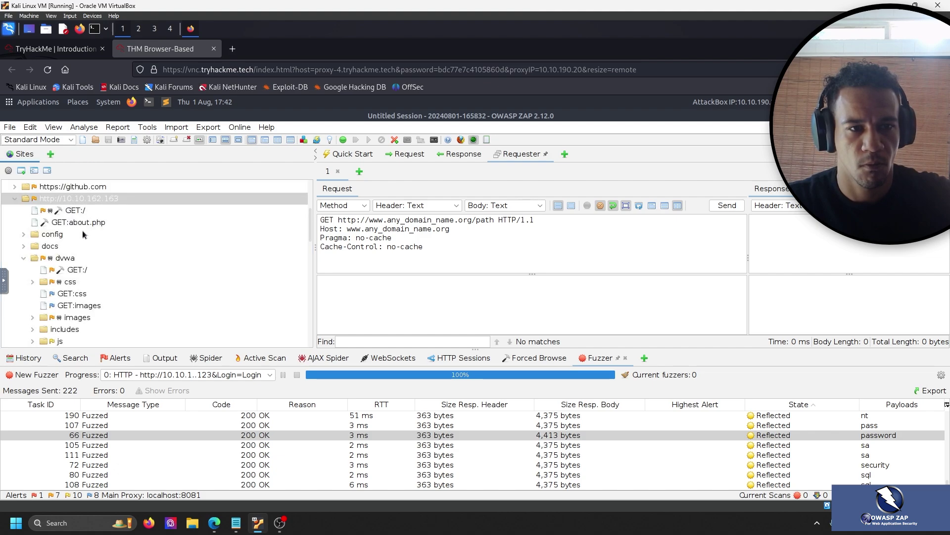
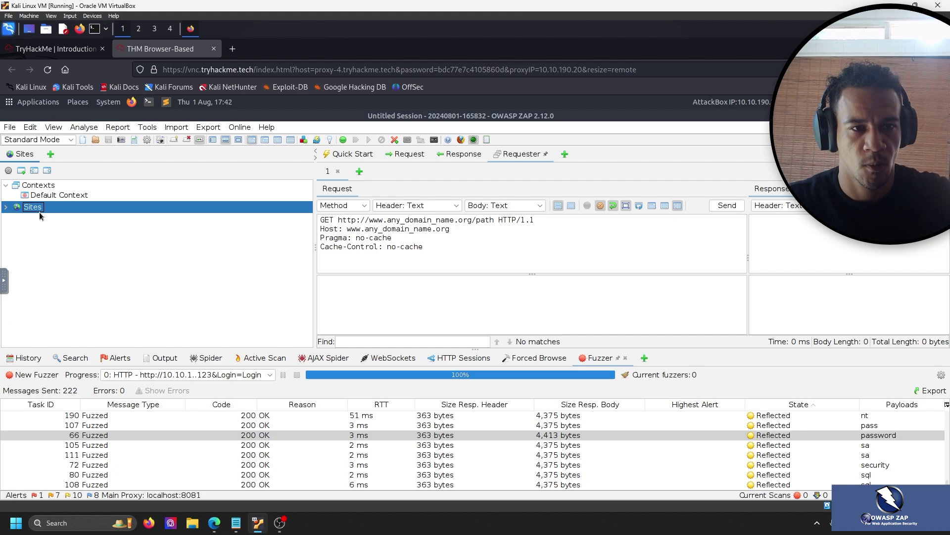
Reopen the Scripts tab beside Sites and select its Scripting tree to list script types.
click(50, 154)
click(77, 164)
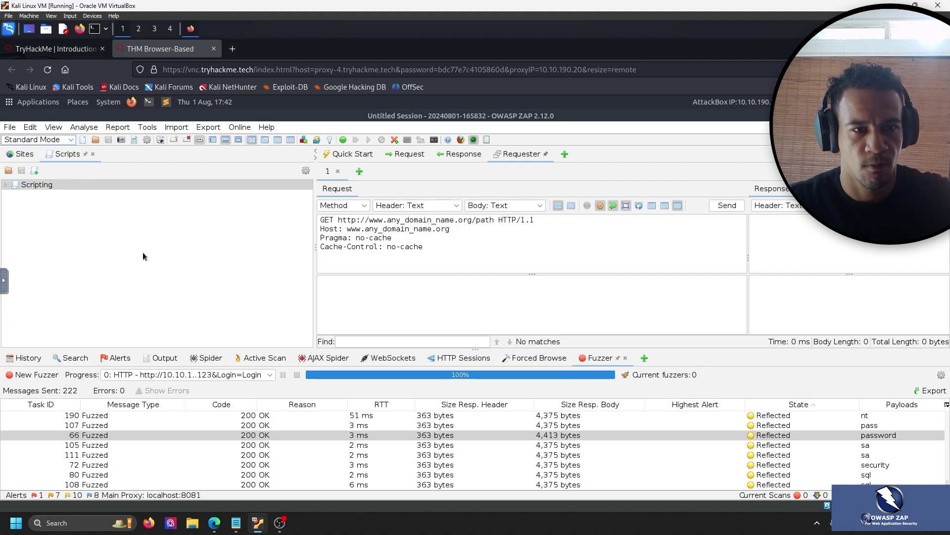
click(122, 198)
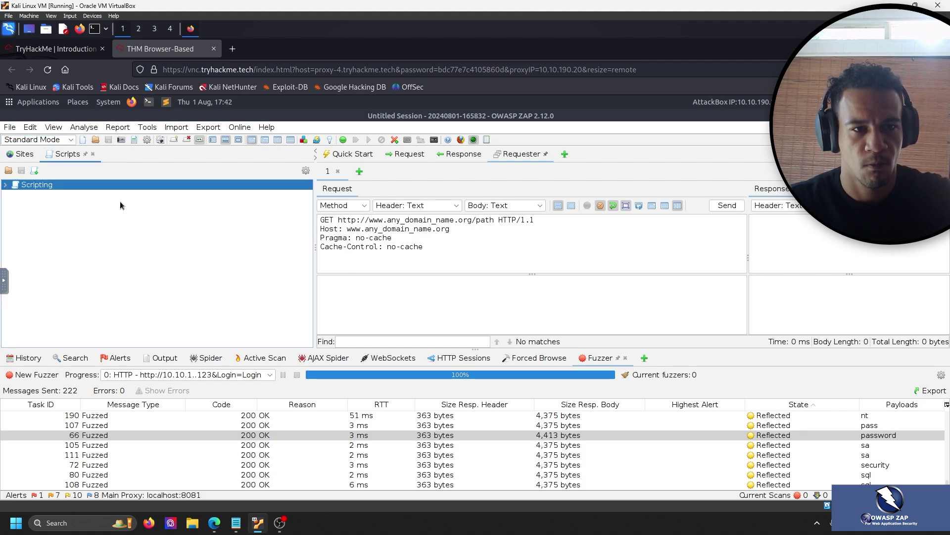
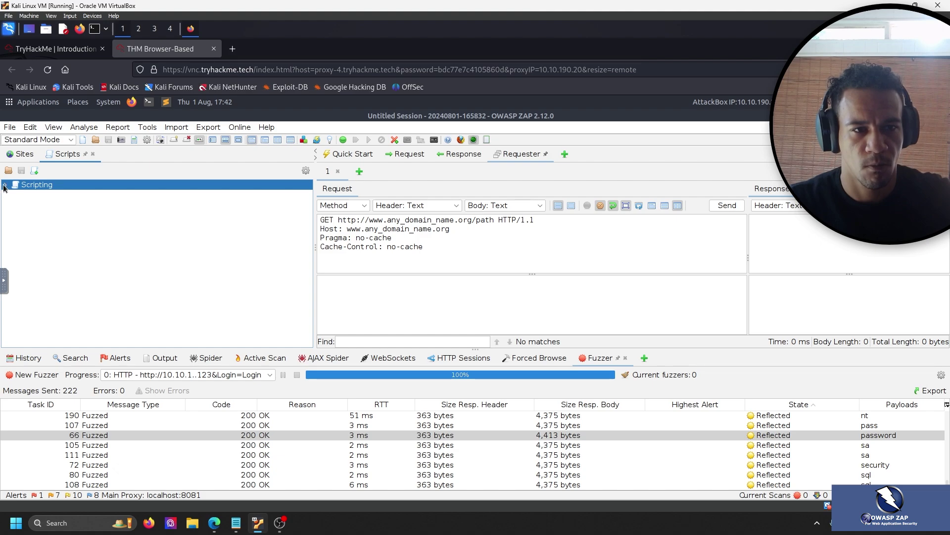
Expand the Scripting tree in ZAP and scroll through its script and template categories.
click(4, 186)
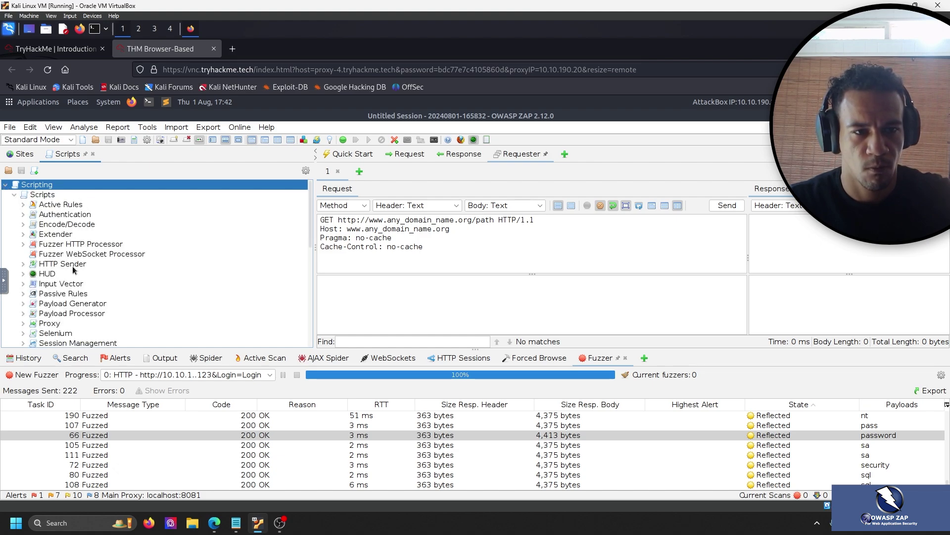
scroll(87, 245, down, 3)
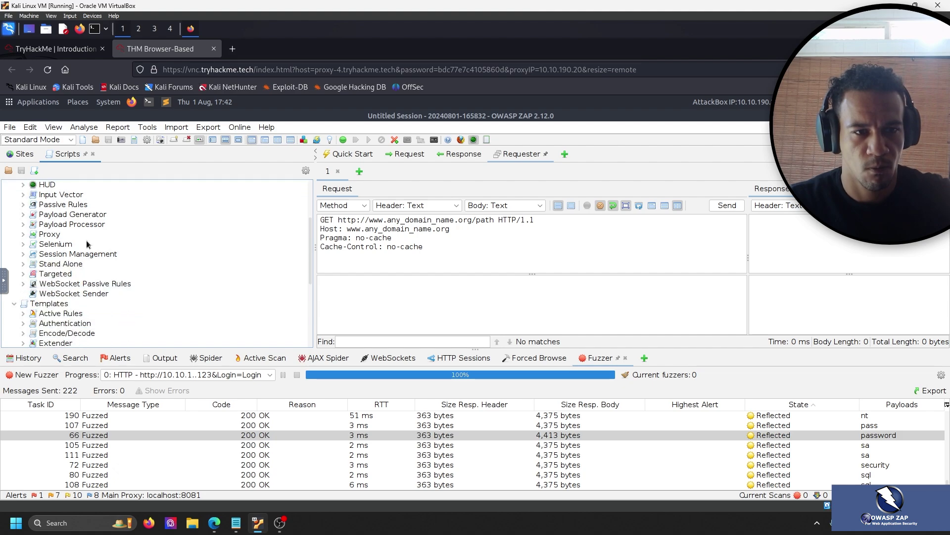
scroll(87, 244, down, 1)
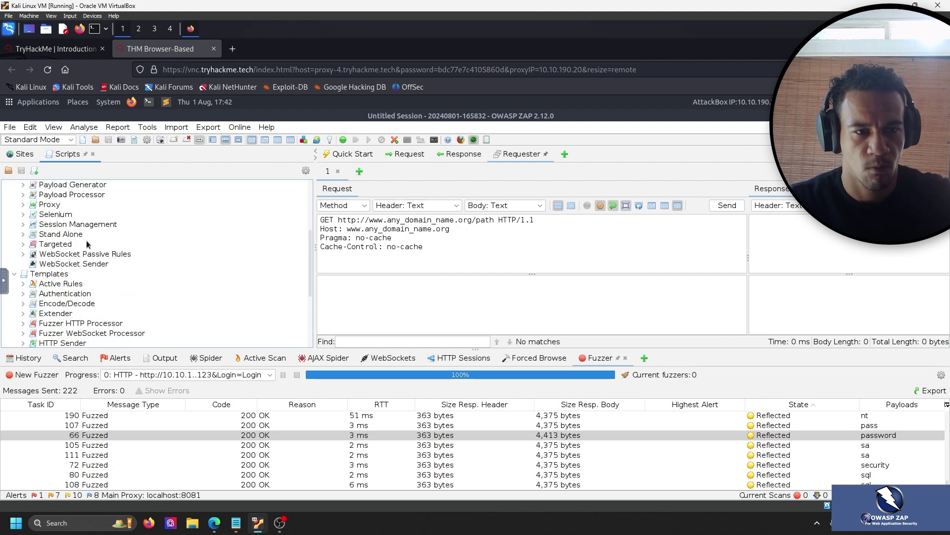
scroll(88, 244, down, 1)
Review the TryHackMe room's instructions for enabling HUNT.py under Passive Rules.
click(57, 50)
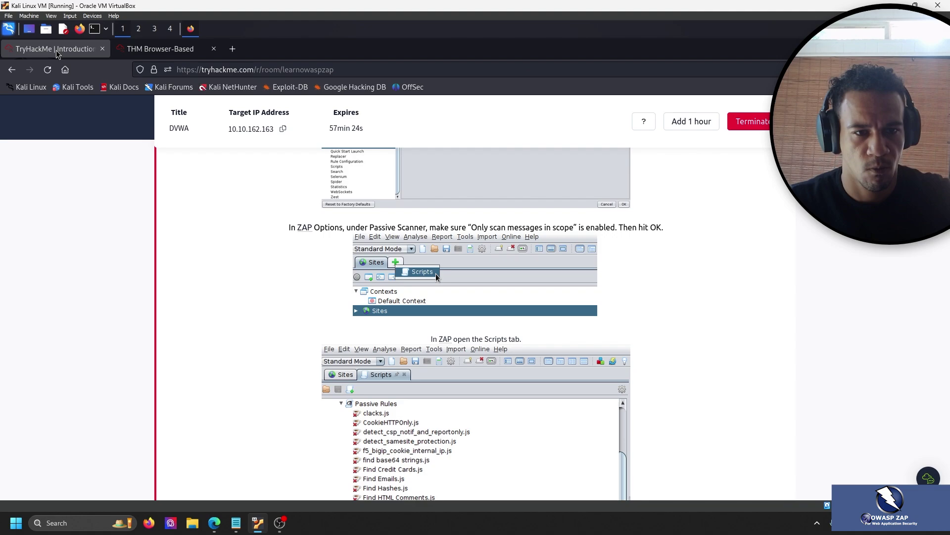
scroll(116, 194, down, 3)
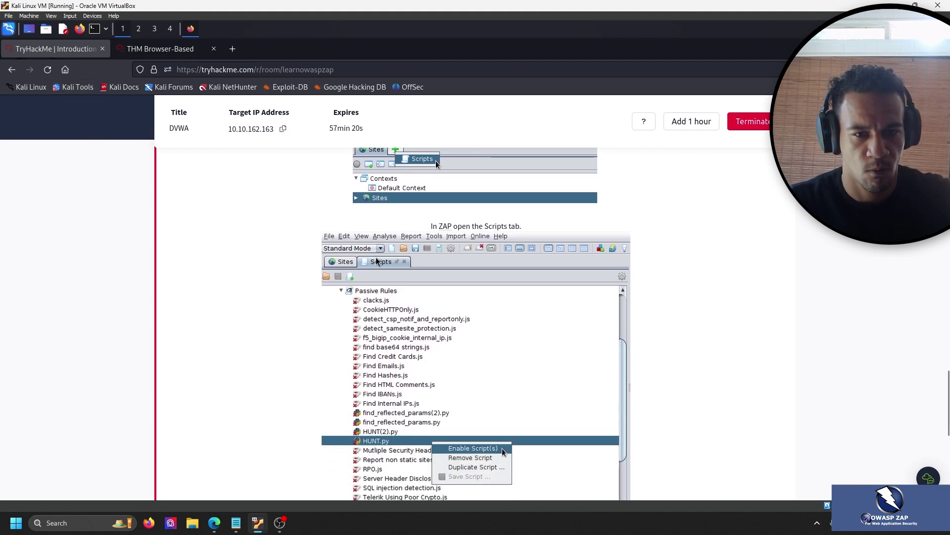
scroll(291, 261, down, 4)
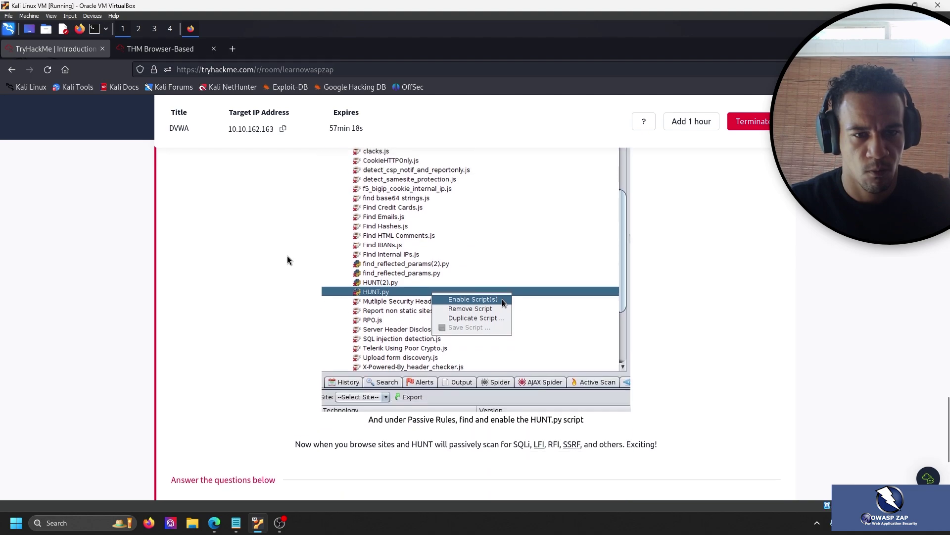
scroll(287, 255, up, 6)
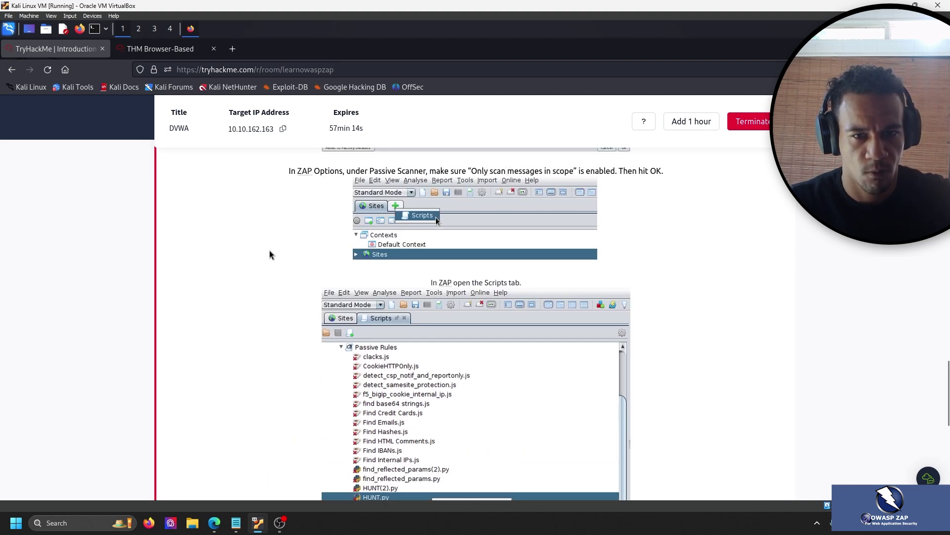
scroll(297, 248, down, 3)
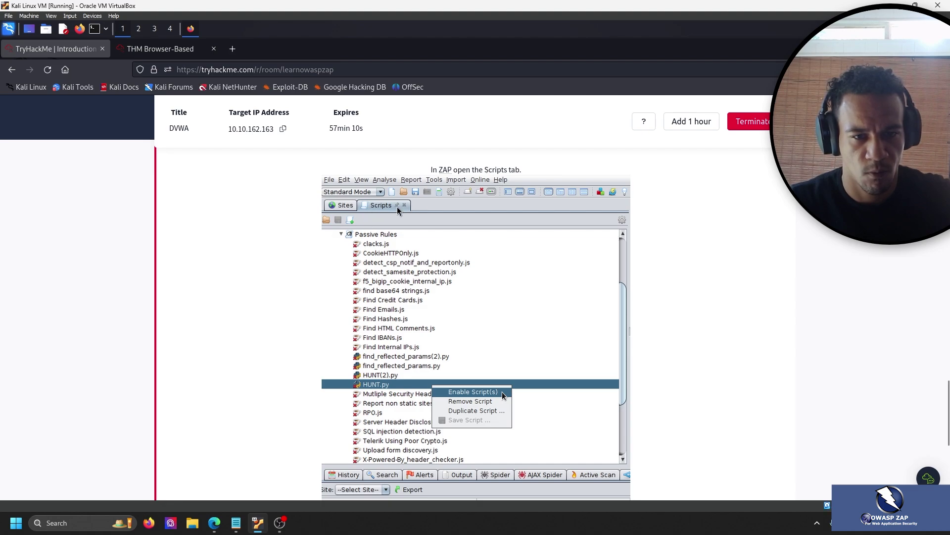
In ZAP, collapse Templates, expand Passive Rules and open HUNT.py in an enlarged Script Console.
click(135, 51)
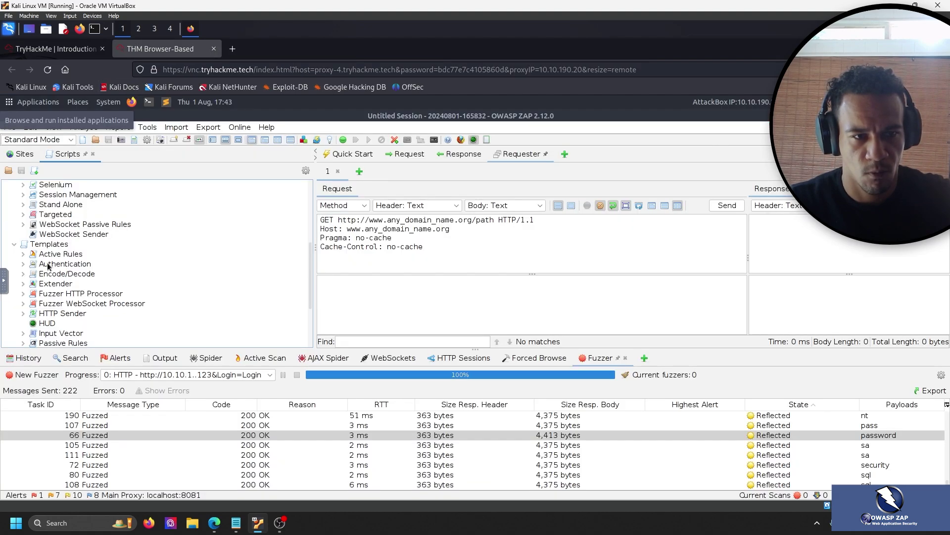
scroll(30, 273, down, 2)
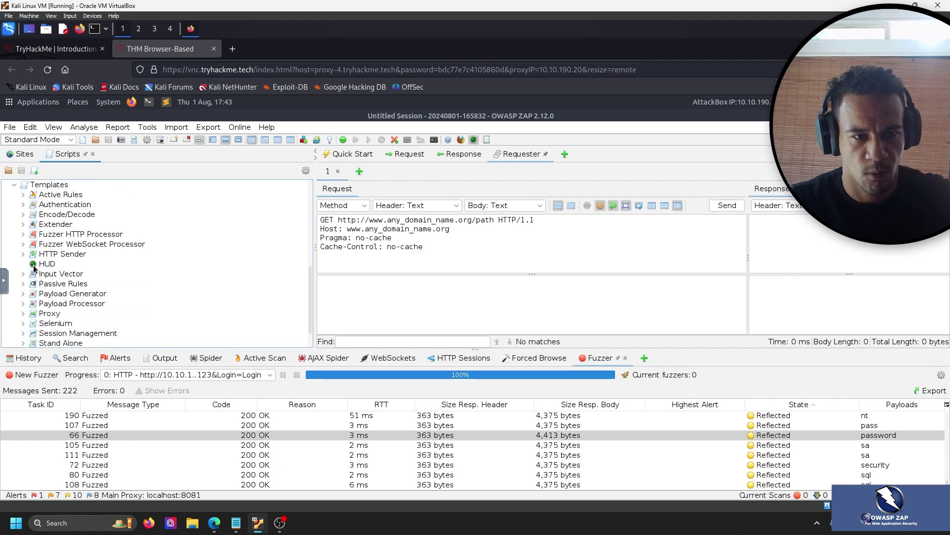
scroll(27, 277, up, 4)
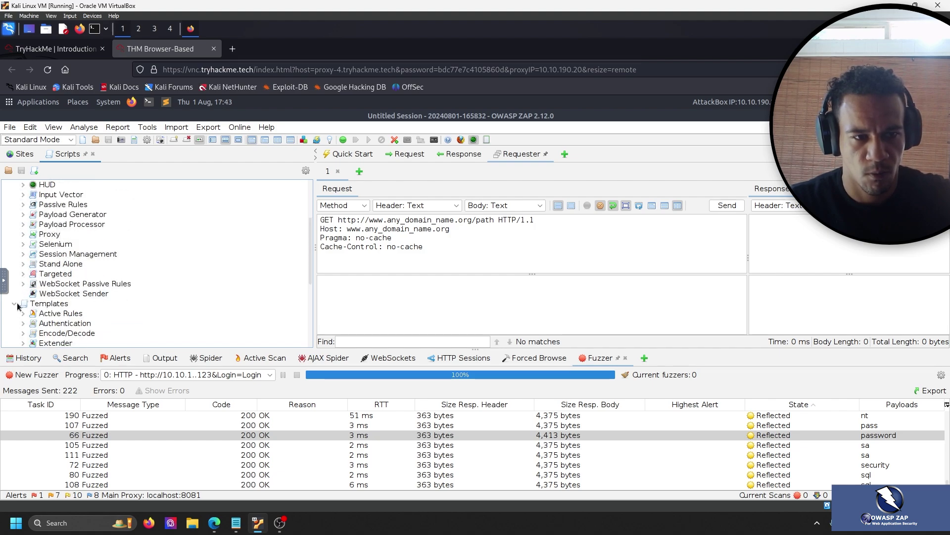
click(17, 305)
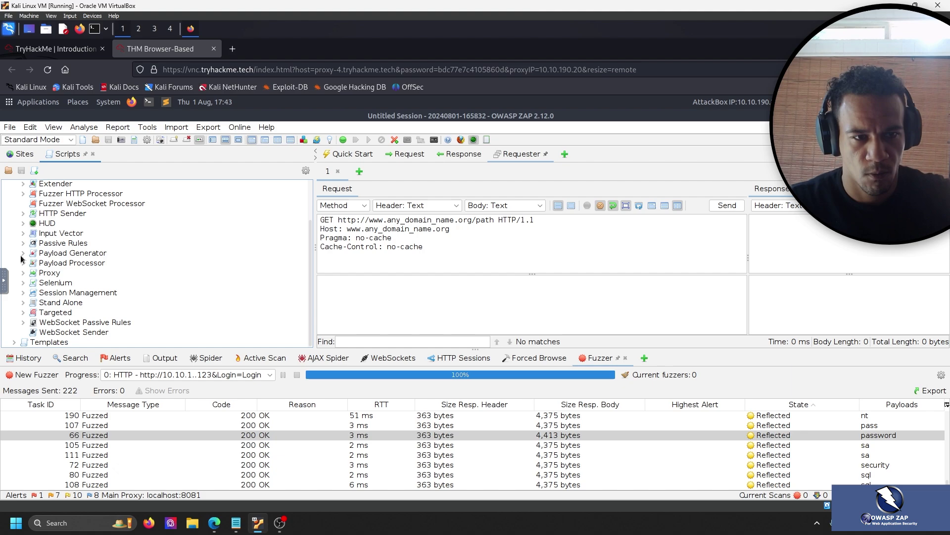
scroll(39, 260, up, 2)
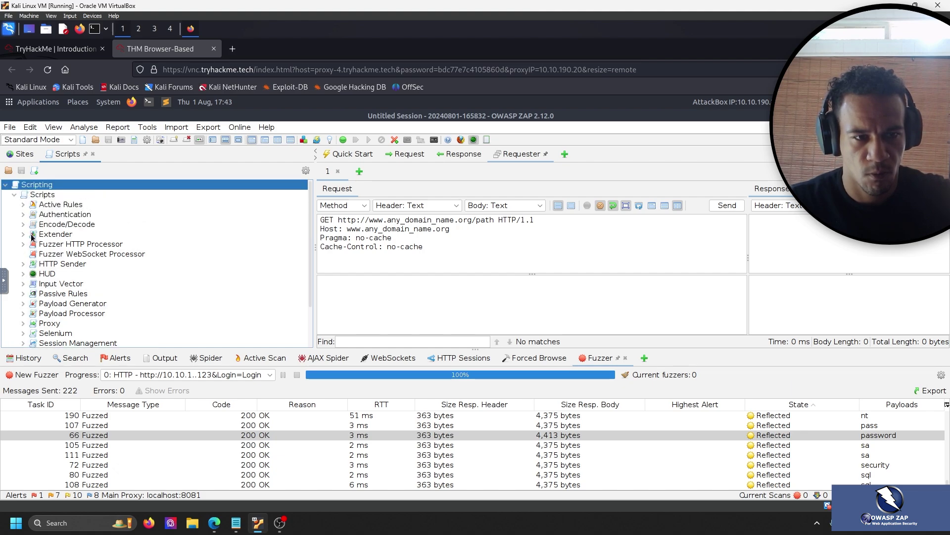
scroll(35, 243, down, 1)
click(29, 264)
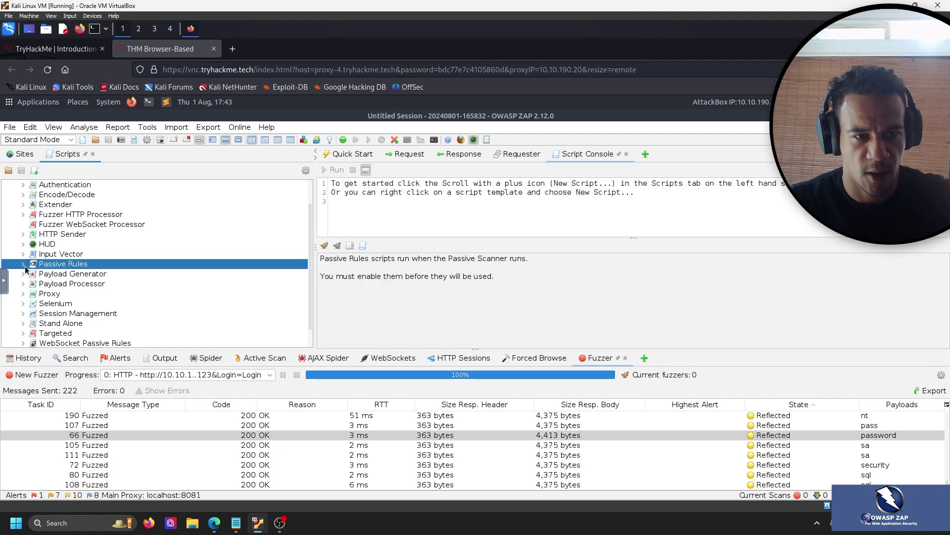
click(23, 264)
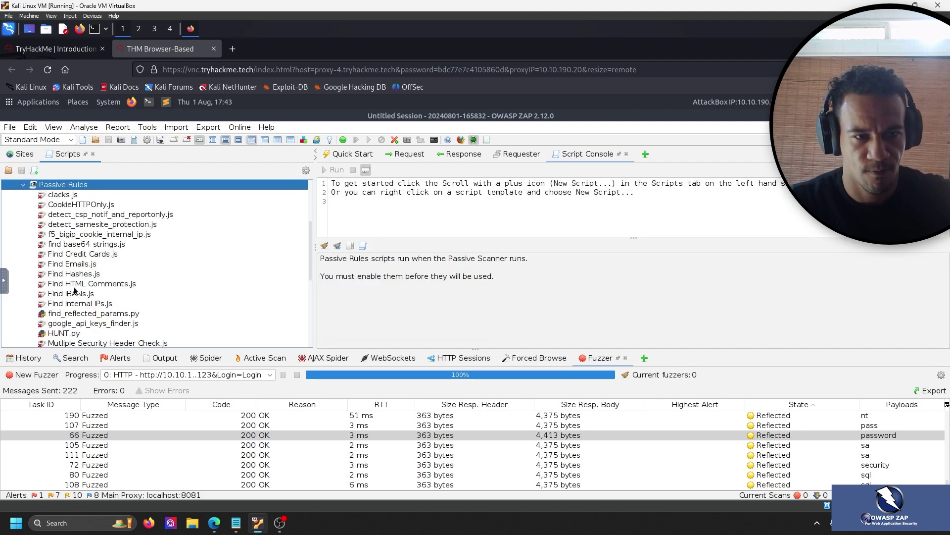
scroll(73, 291, down, 1)
click(66, 304)
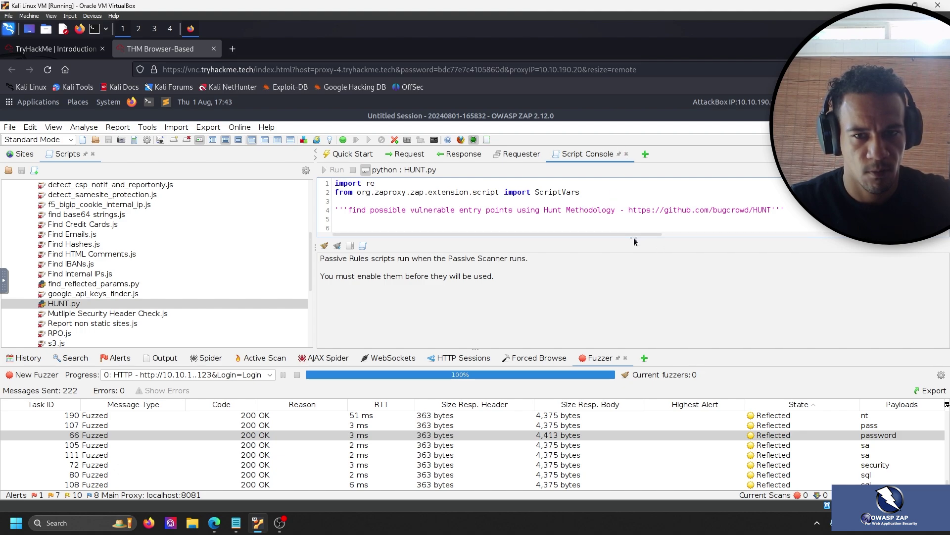
drag(634, 243, 634, 303)
Enable the HUNT.py passive rule script with Enable Script(s), then return to the room page.
click(52, 49)
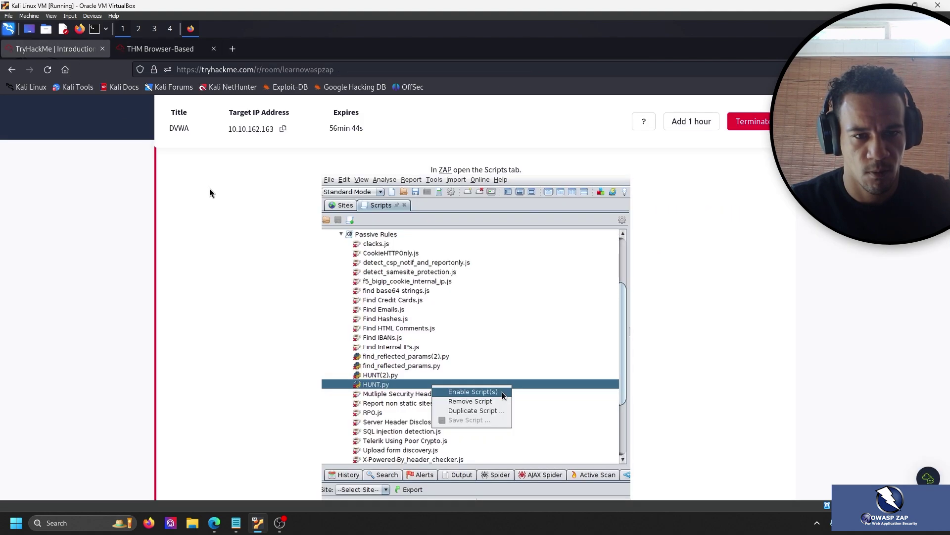
click(160, 49)
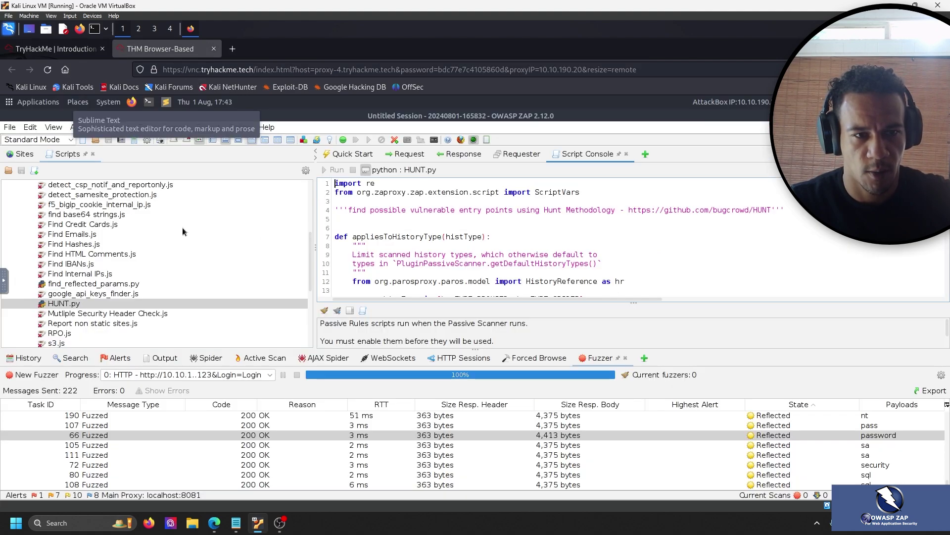
right_click(77, 311)
click(79, 304)
right_click(81, 305)
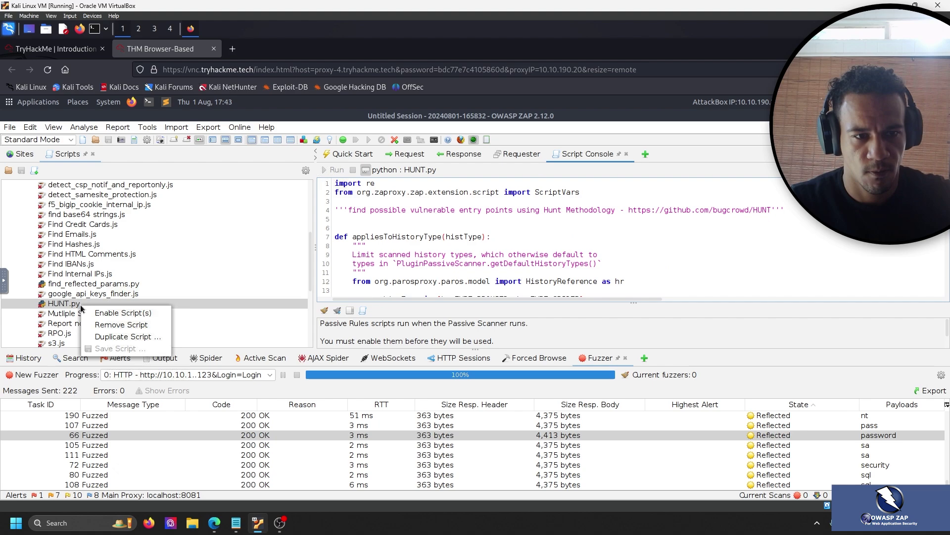
click(114, 313)
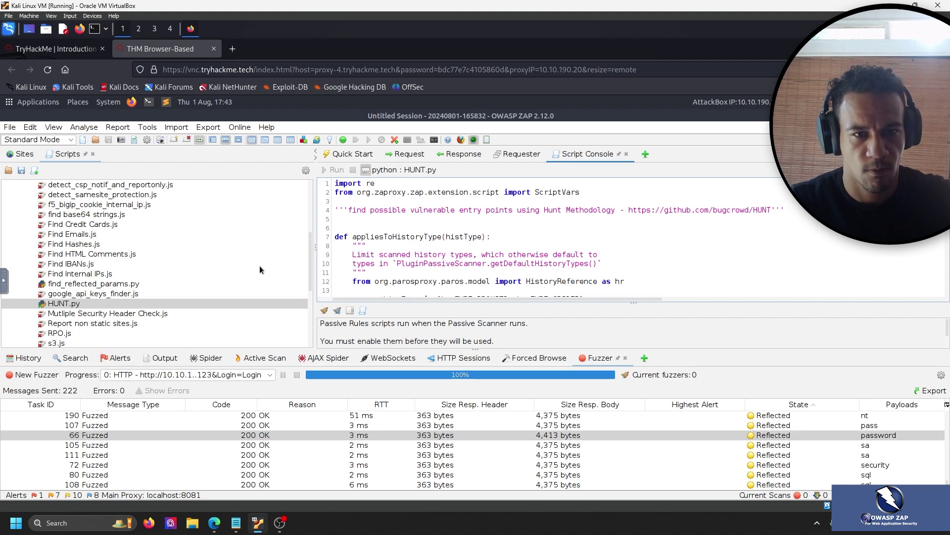
click(54, 48)
scroll(242, 250, down, 5)
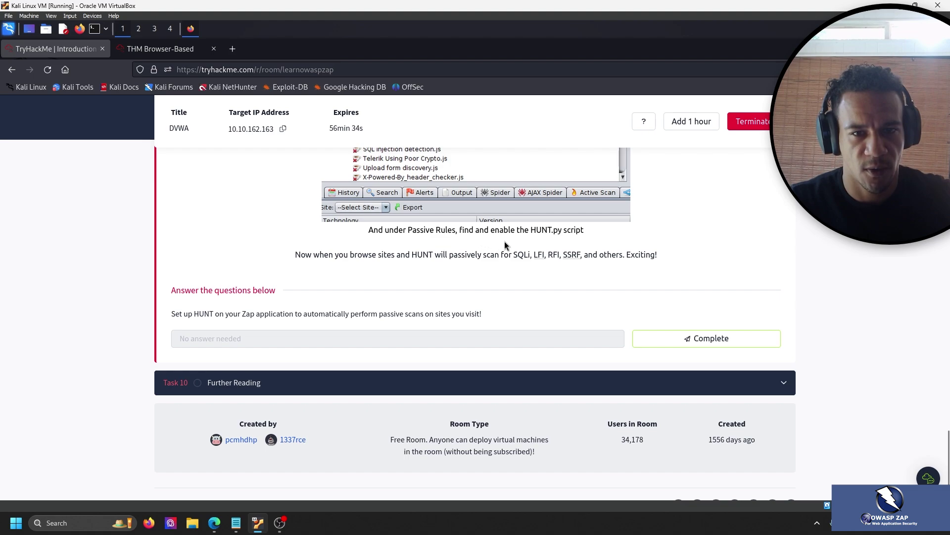
Mark Task 9's HUNT setup question complete and expand Task 10 Further Reading.
scroll(520, 245, up, 2)
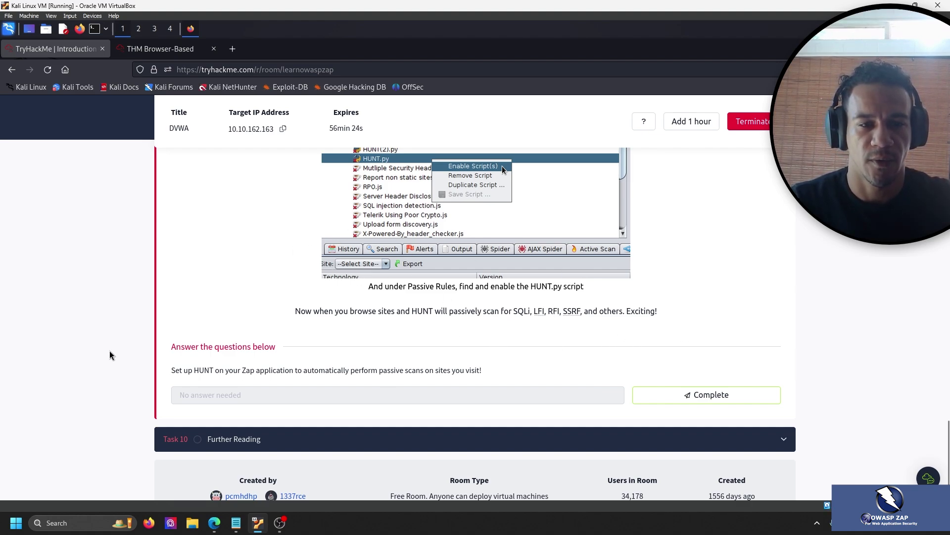
drag(179, 369, 504, 370)
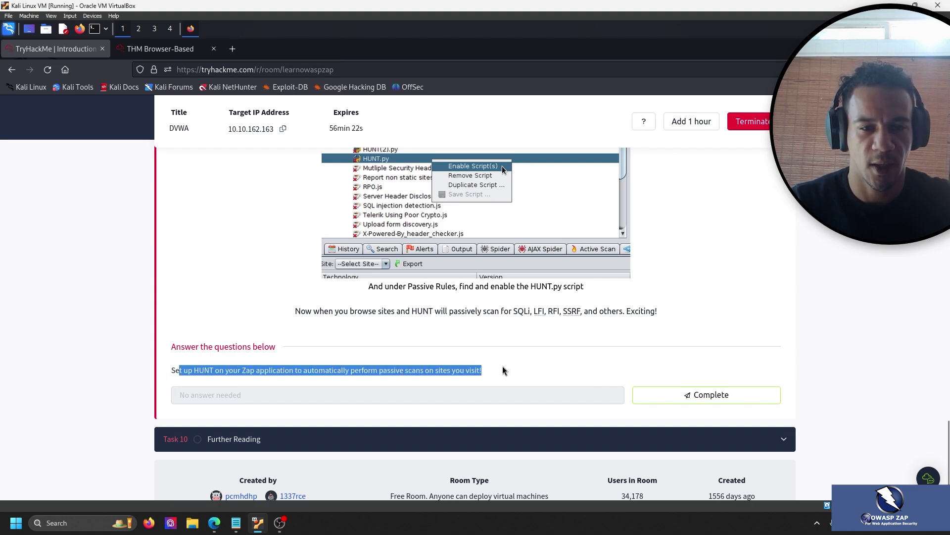
click(502, 368)
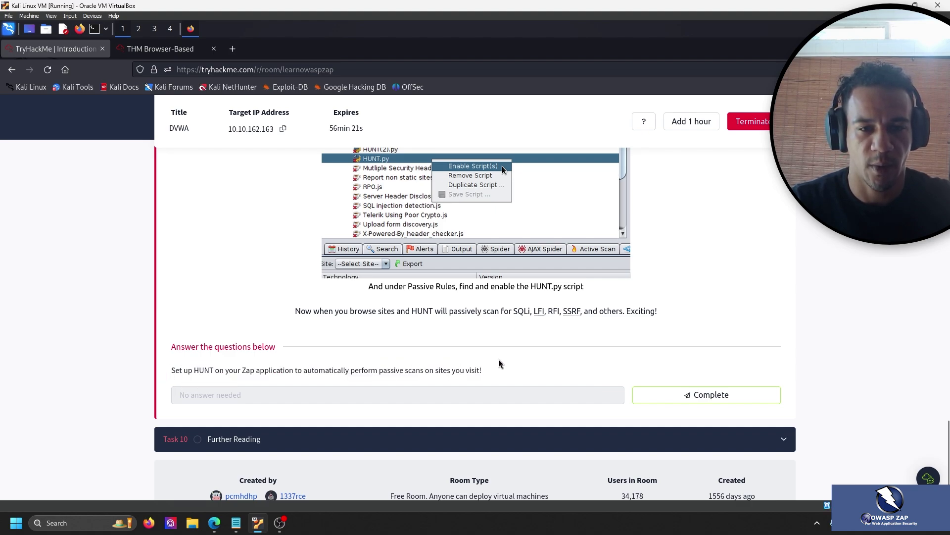
click(703, 393)
scroll(240, 346, down, 2)
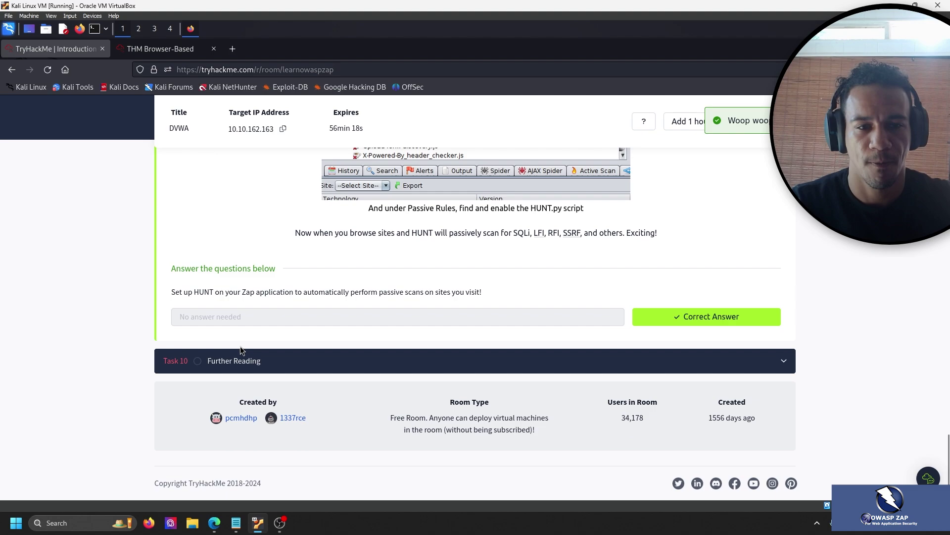
click(240, 353)
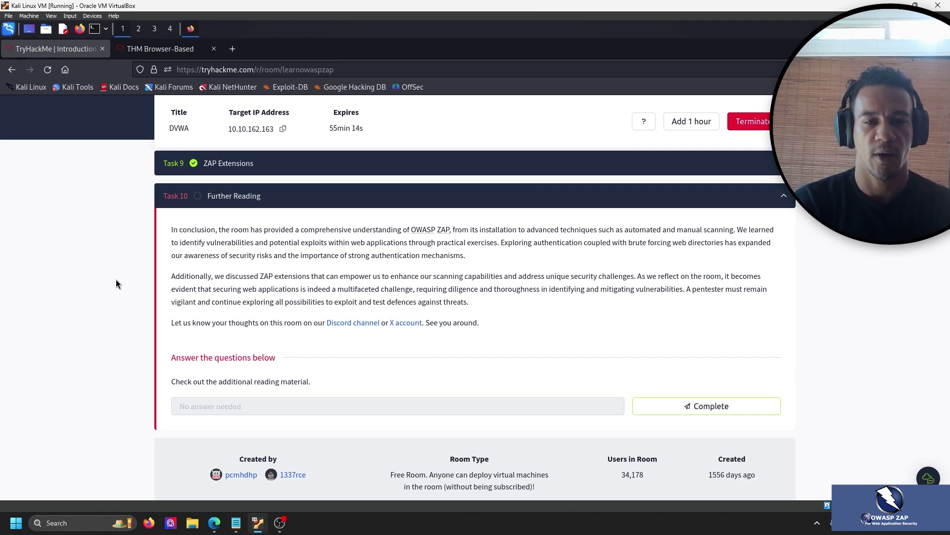
Complete Task 10 to finish the room at 100%, then terminate the DVWA machine and close its tab.
click(770, 403)
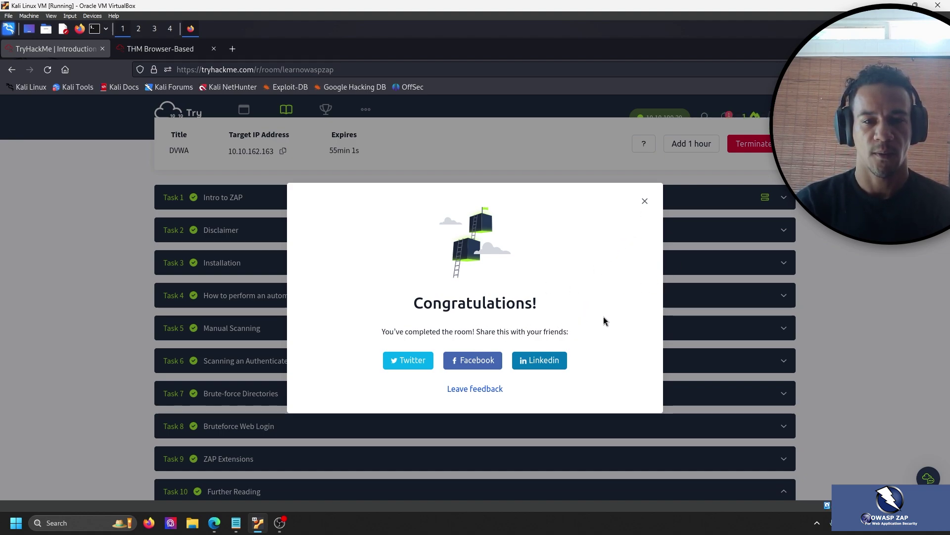
click(644, 203)
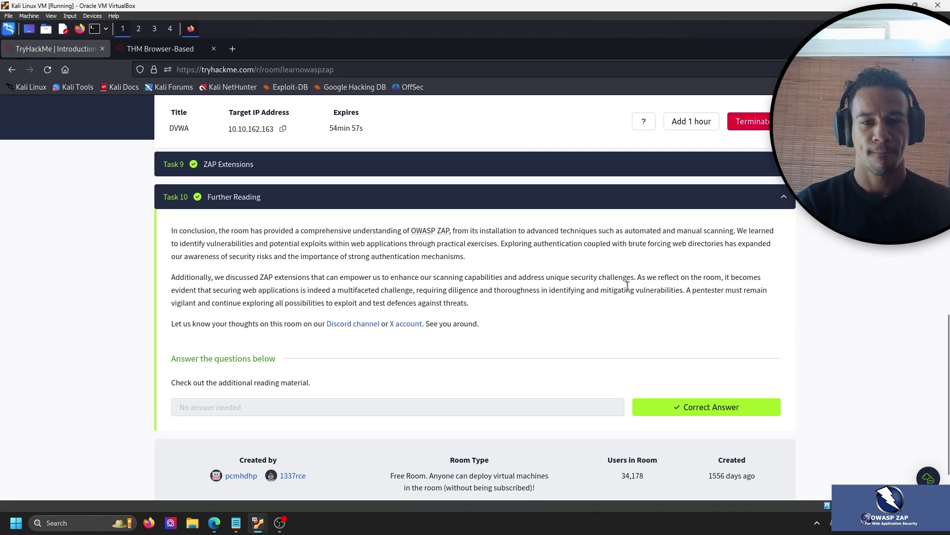
scroll(628, 278, up, 10)
click(755, 360)
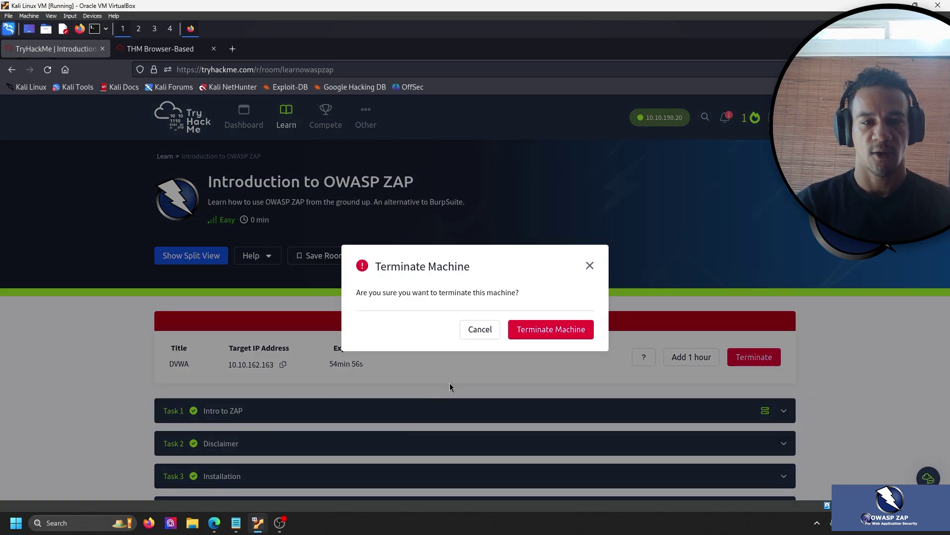
click(568, 329)
click(213, 48)
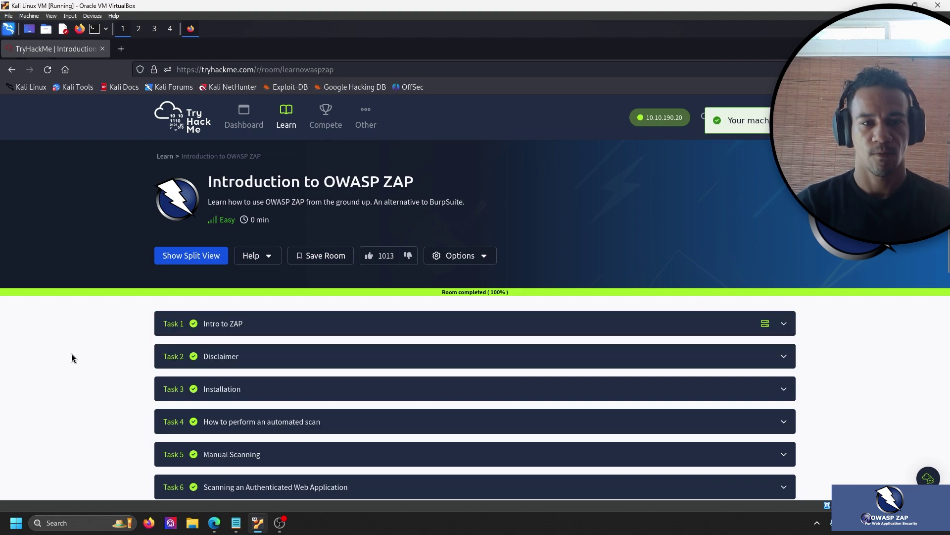